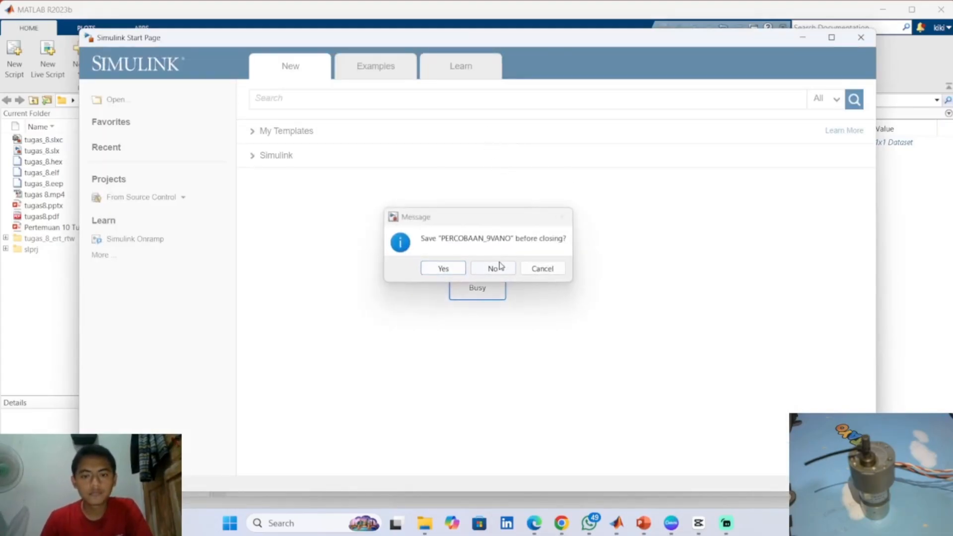
Close the PERCOBAAN_9VANO model without saving, create a blank Simulink model and maximize its window
click(501, 266)
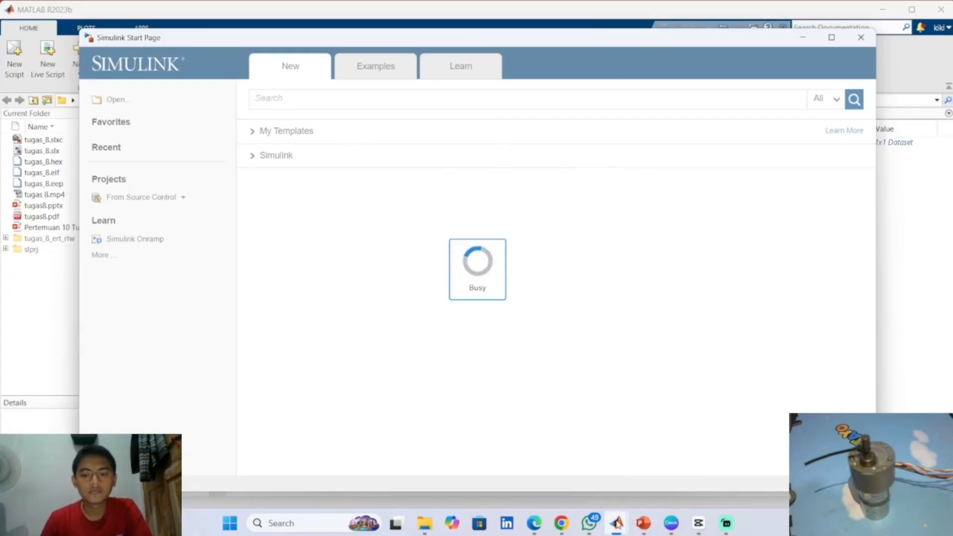
mouse_move(617, 523)
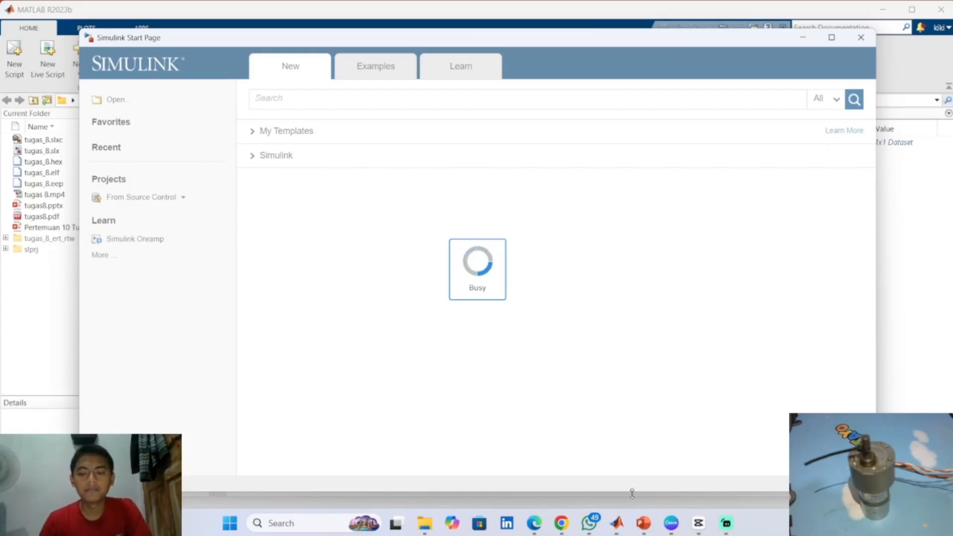
mouse_move(598, 441)
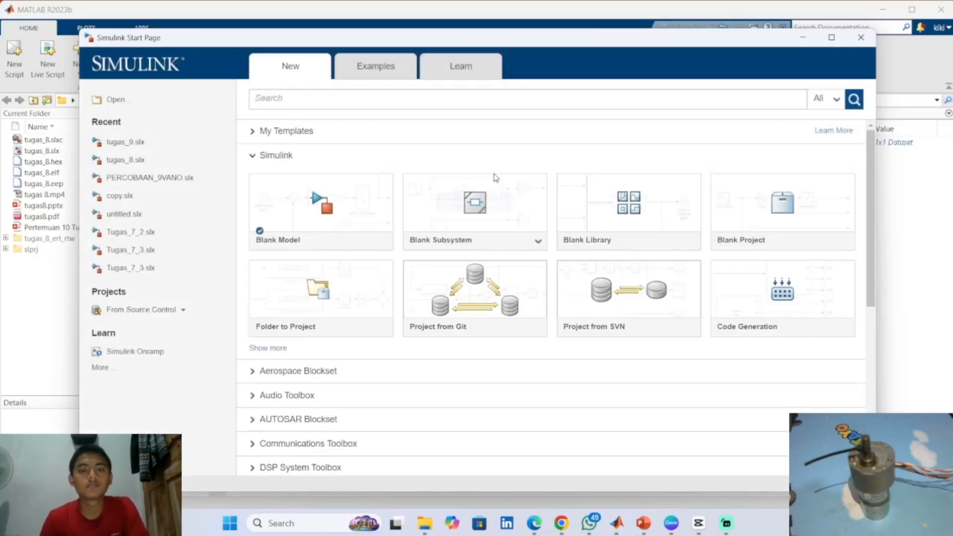
click(323, 200)
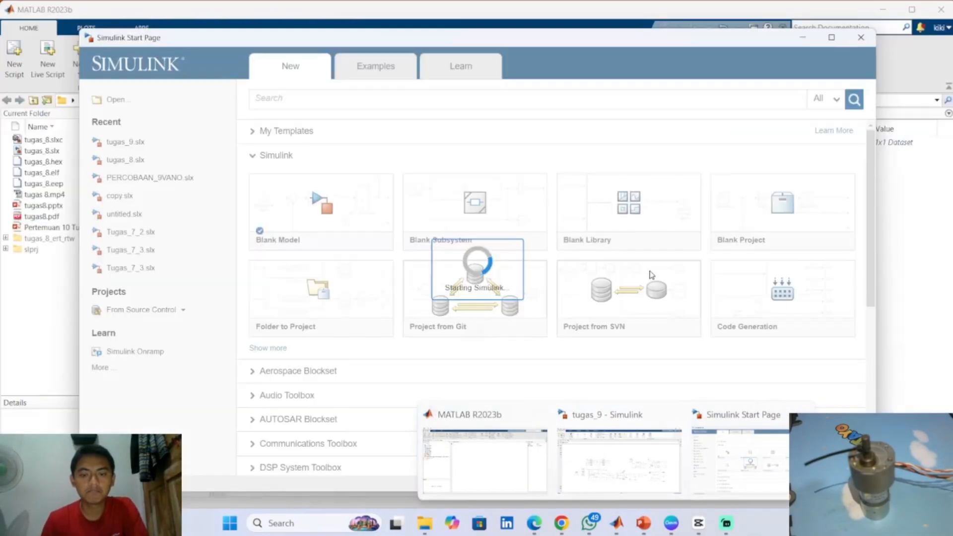
click(740, 459)
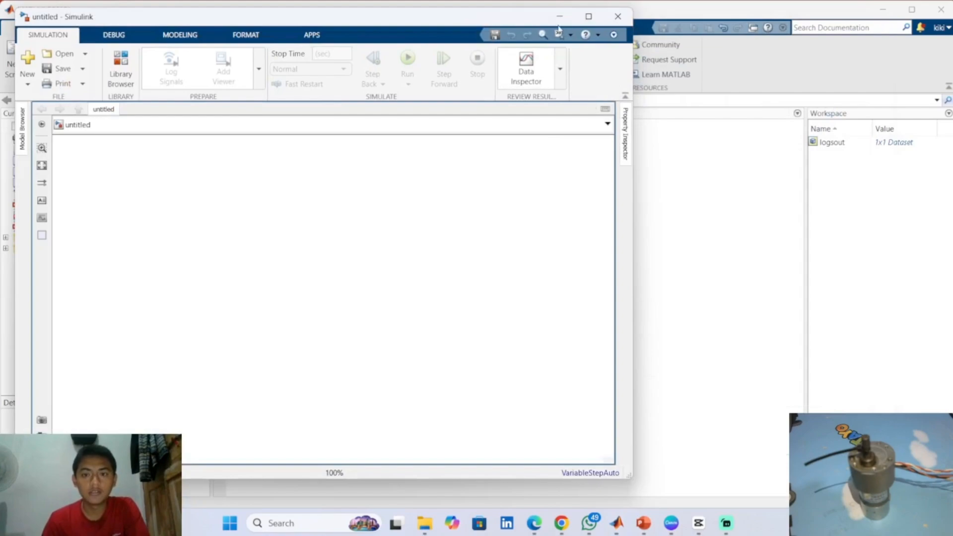
click(589, 17)
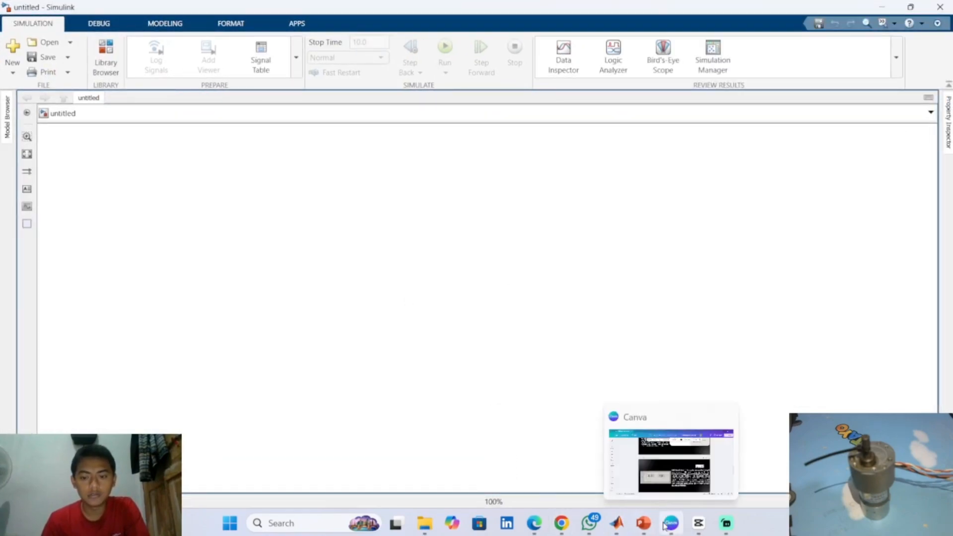
In the tugas_9 model, copy the motor PWM section from the PWM and PID tags to the two Arduino PWM blocks
click(627, 479)
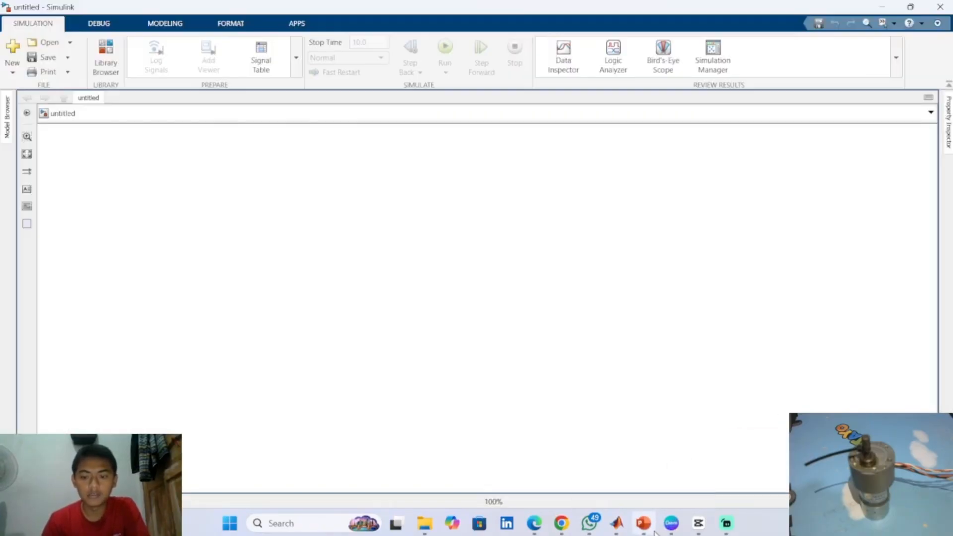
mouse_move(621, 527)
click(616, 460)
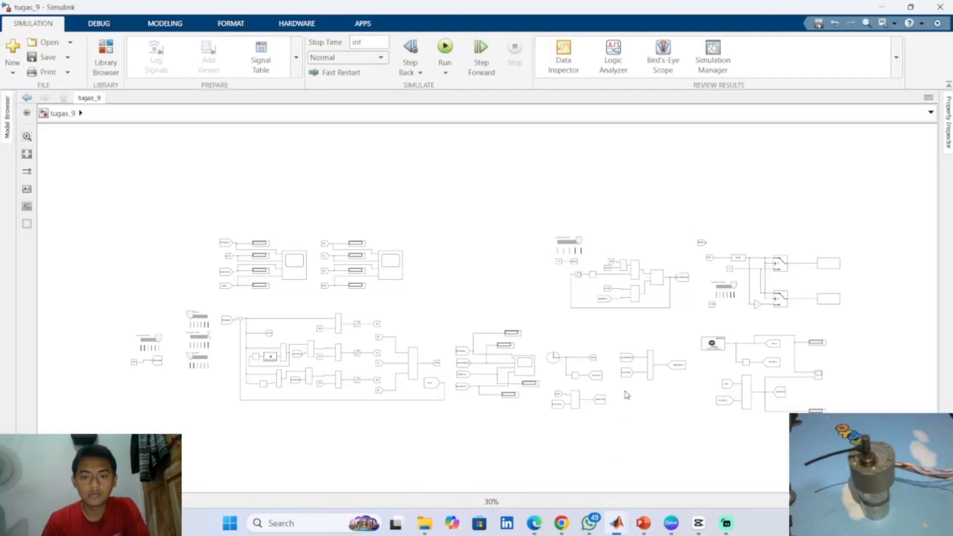
scroll(643, 346, up, 2)
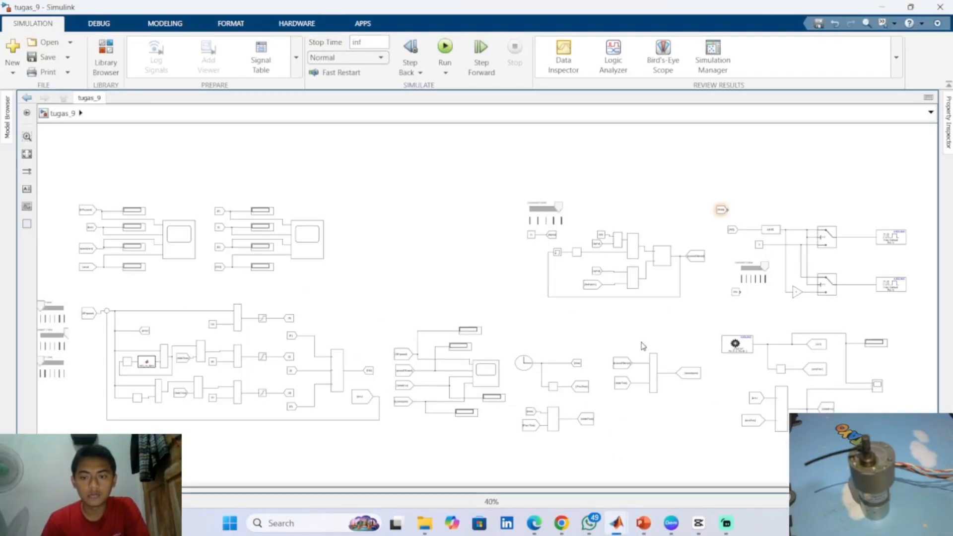
scroll(643, 347, up, 1)
scroll(643, 347, up, 1)
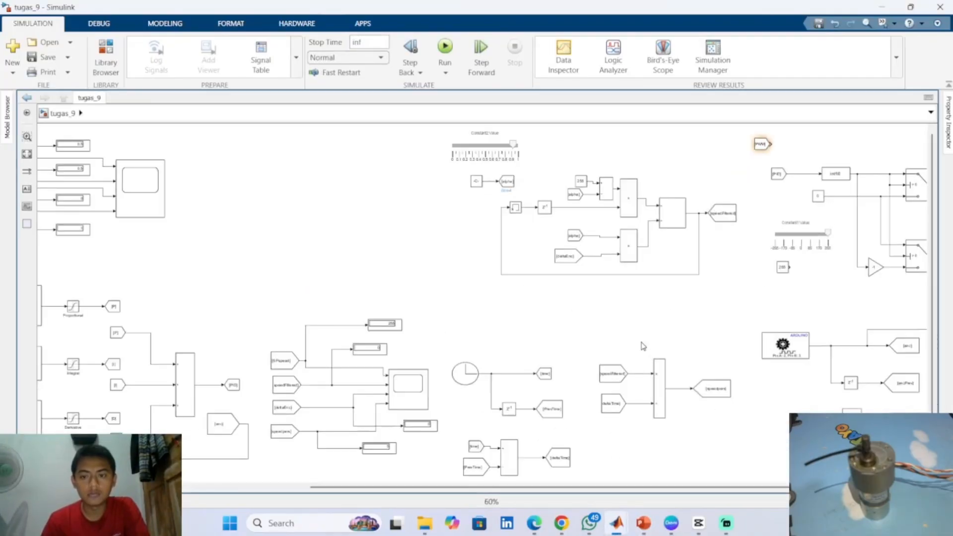
drag(444, 324, 261, 323)
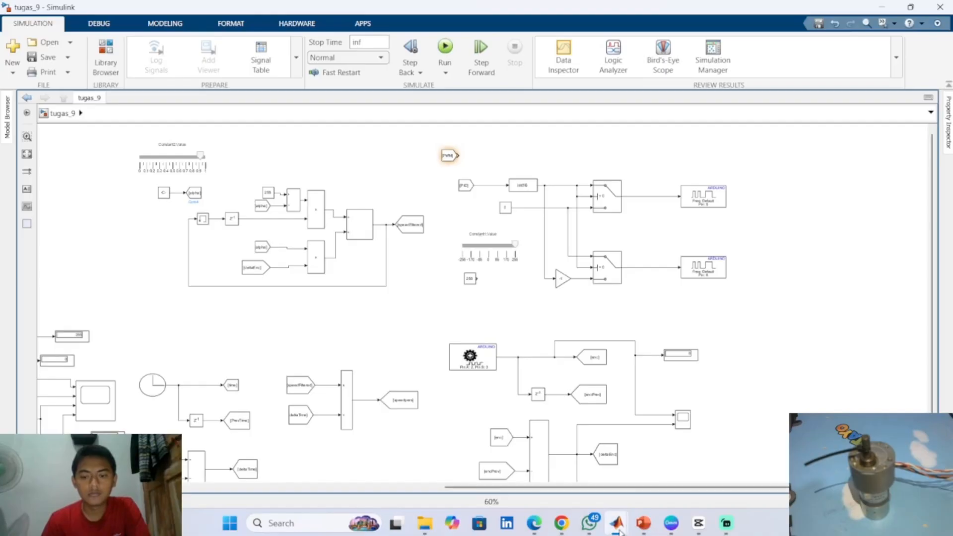
mouse_move(644, 524)
mouse_move(650, 487)
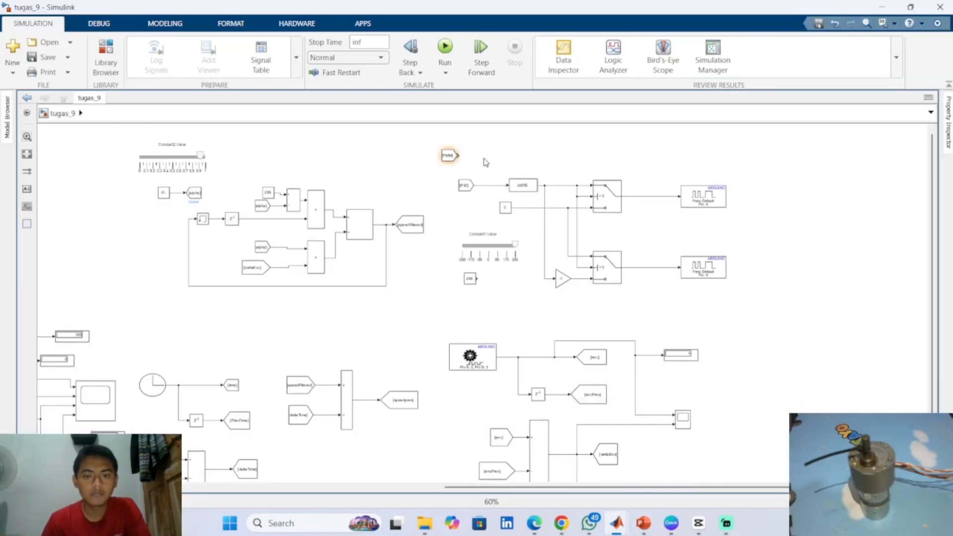
drag(428, 142, 730, 300)
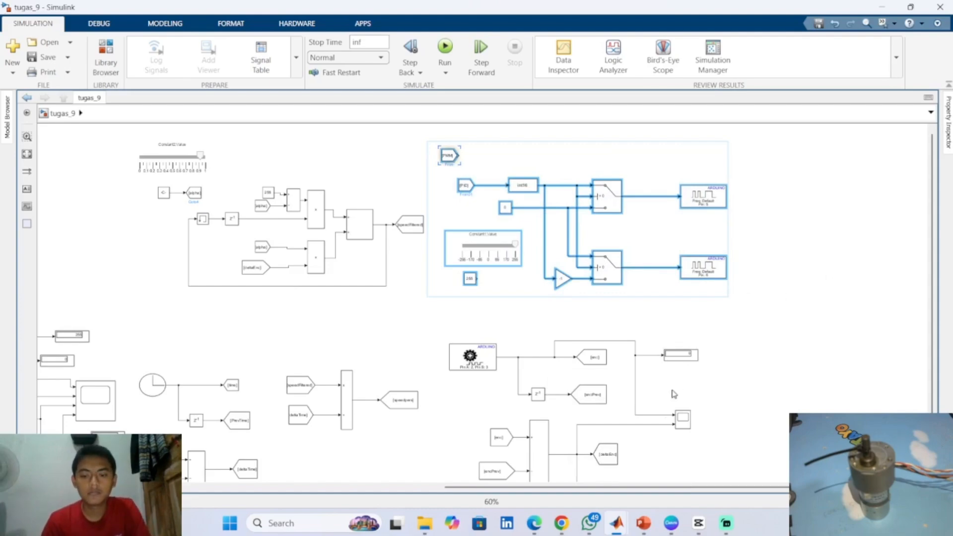
Paste the copied motor PWM section into the blank untitled model
mouse_move(617, 522)
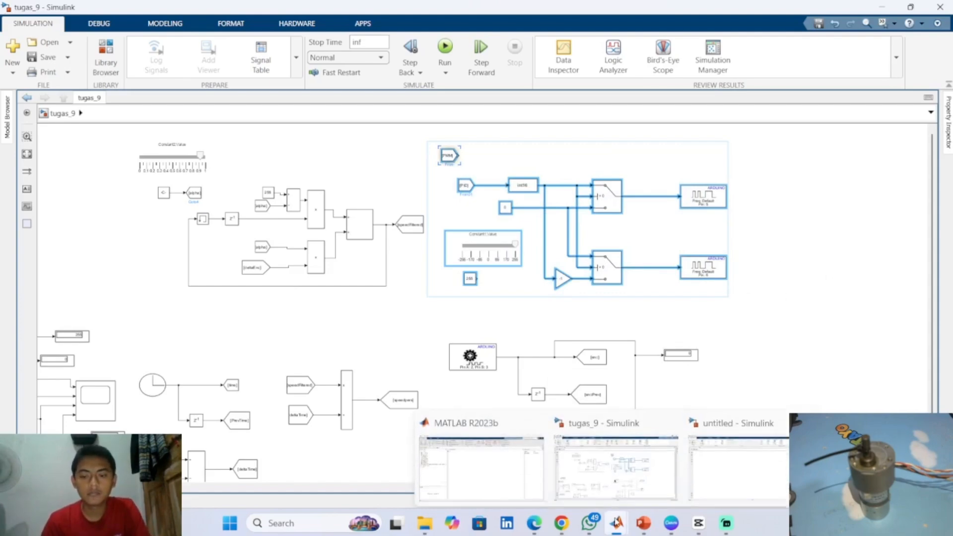
click(728, 461)
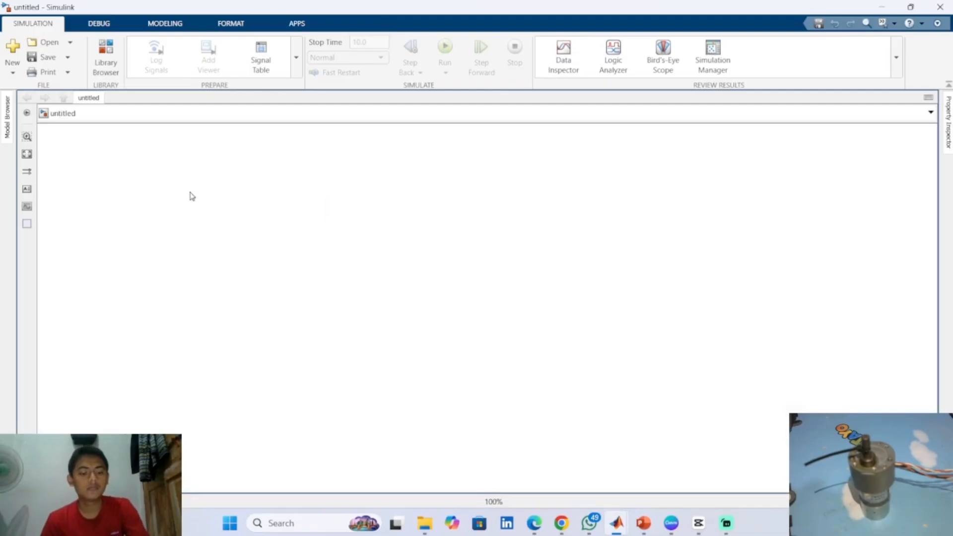
key(ctrl+v)
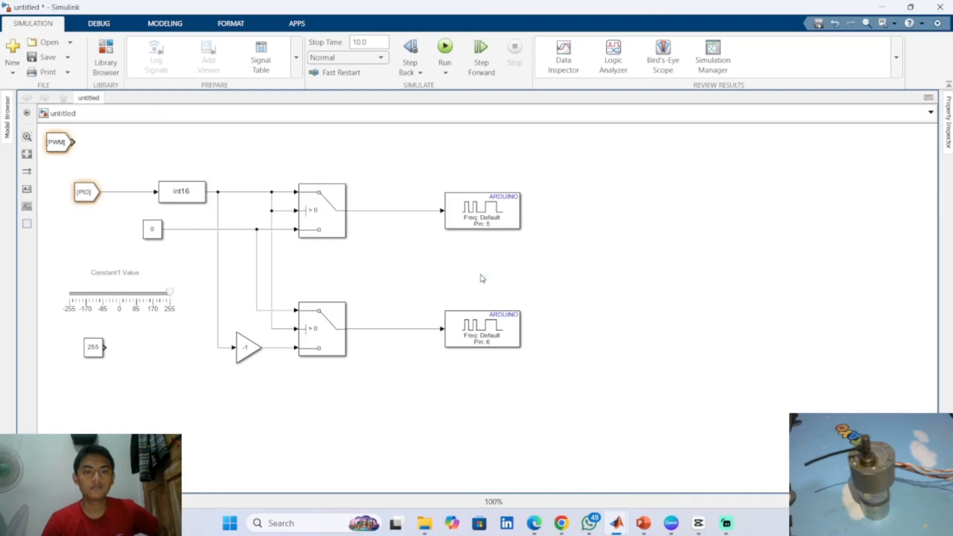
mouse_move(445, 287)
mouse_down()
mouse_move(530, 317)
mouse_move(484, 317)
mouse_move(443, 282)
mouse_up()
scroll(504, 317, up, 3)
scroll(504, 317, down, 4)
scroll(503, 315, down, 3)
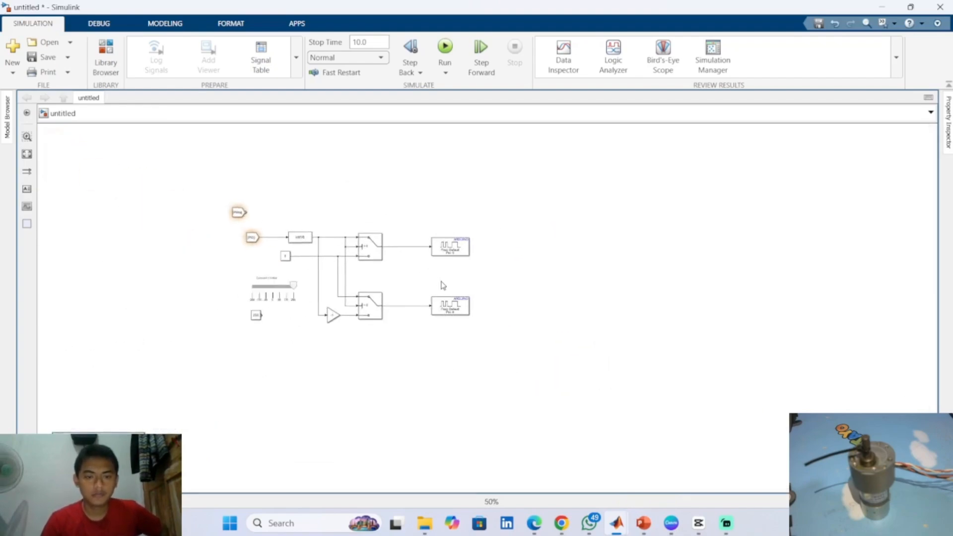
scroll(442, 281, up, 3)
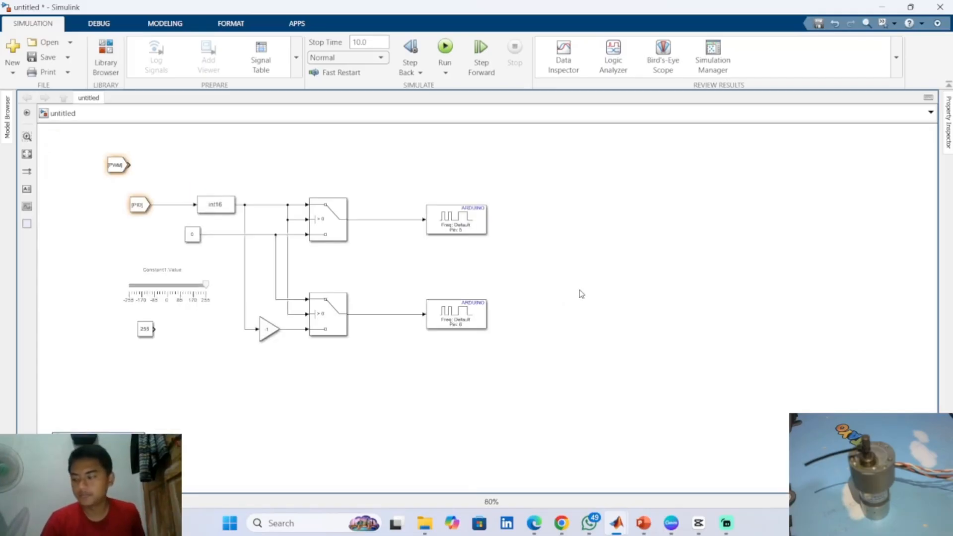
scroll(596, 318, down, 1)
scroll(615, 332, up, 1)
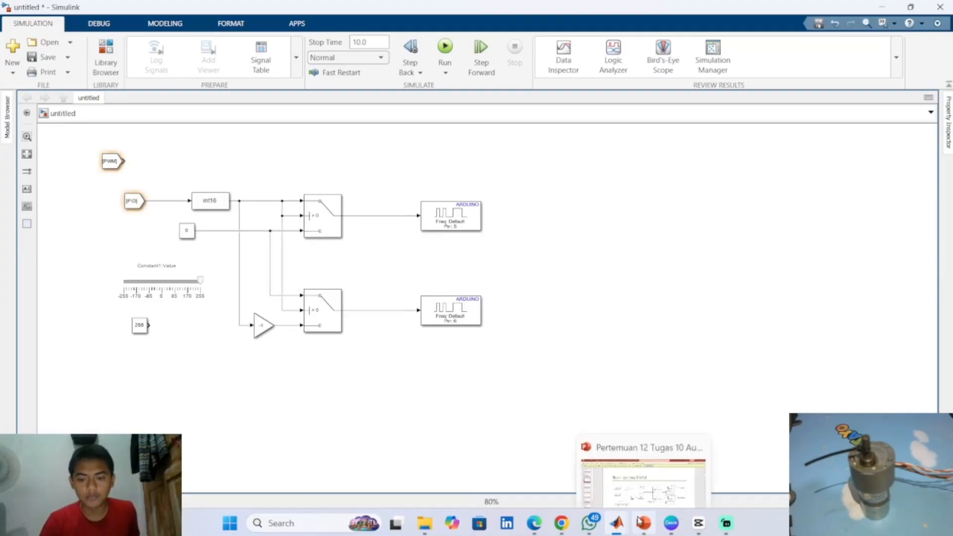
In tugas_9, copy the Arduino Encoder section with its delay, subtraction and enc, encPrev and deltaEnc tags, leaving out the displays and scope
mouse_move(618, 528)
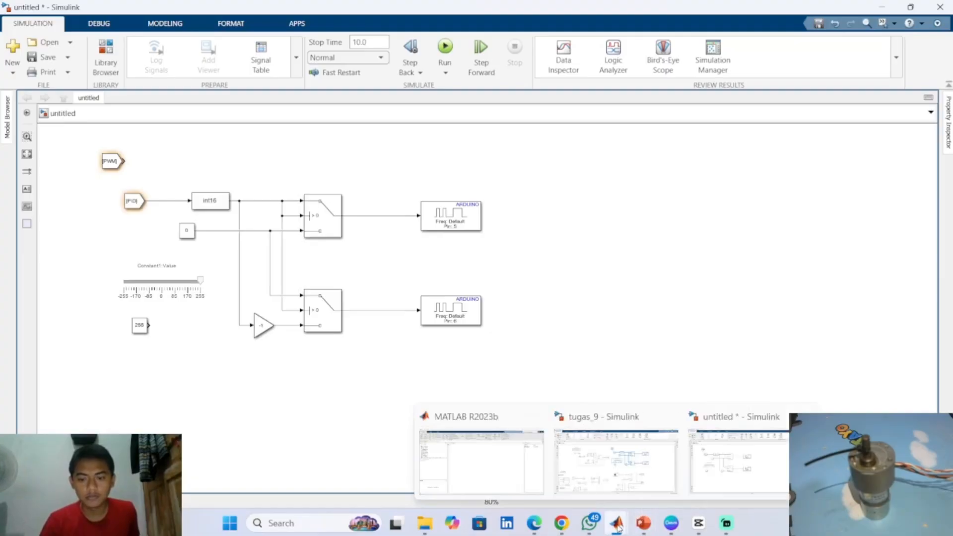
click(587, 477)
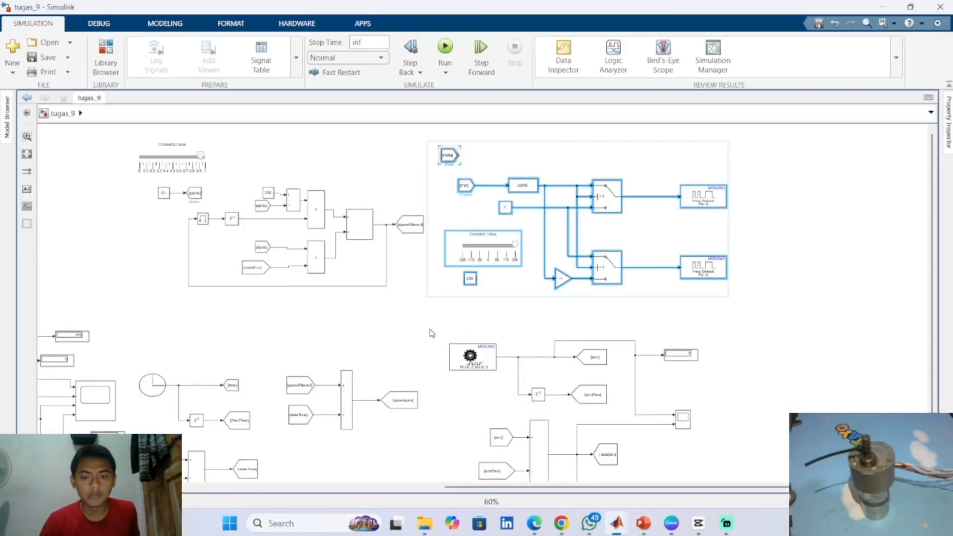
drag(577, 406, 527, 278)
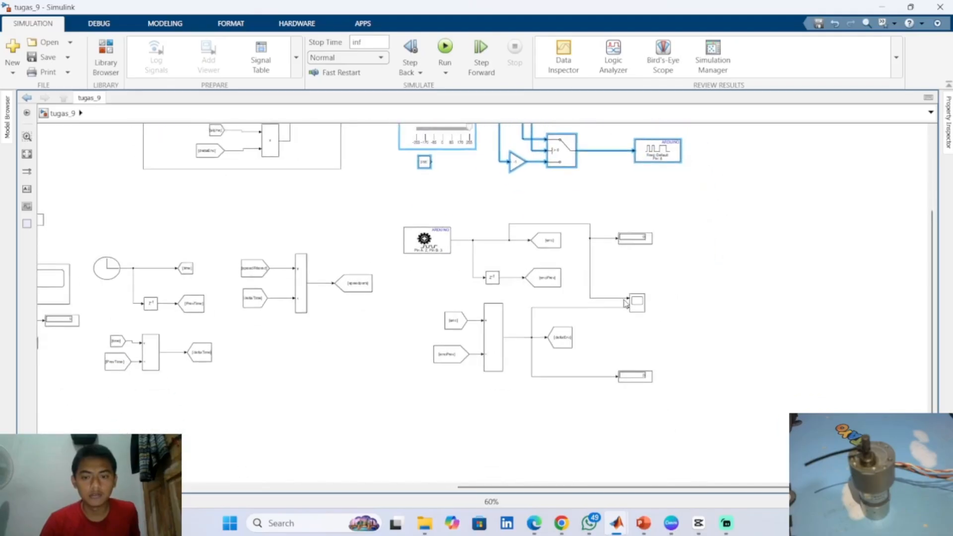
scroll(624, 297, up, 2)
scroll(624, 297, up, 1)
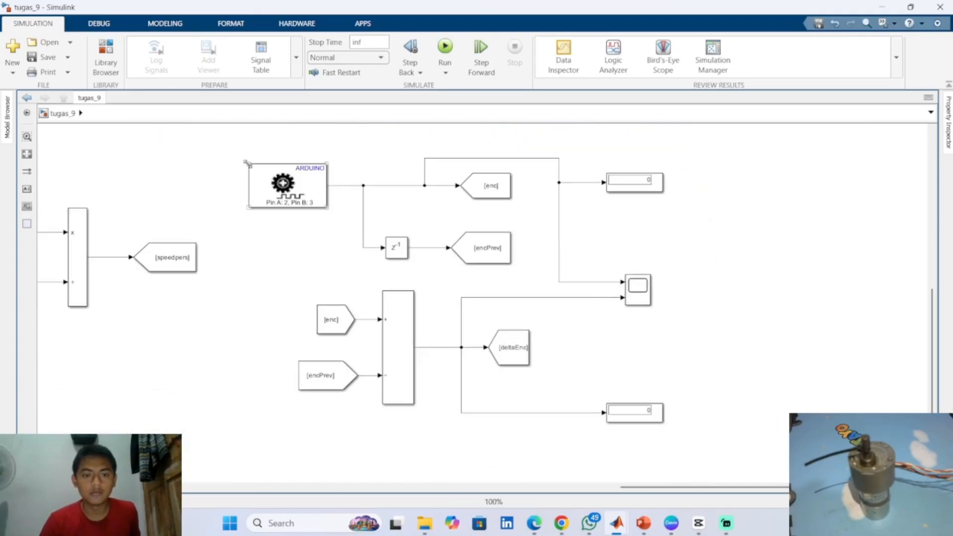
drag(238, 154, 527, 442)
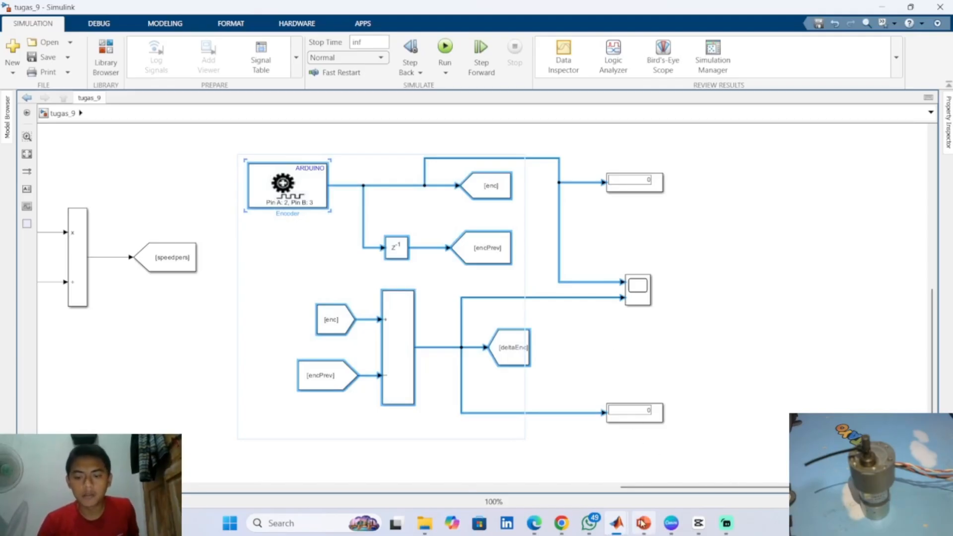
Paste the encoder section into the untitled model below the motor PWM section
mouse_move(618, 523)
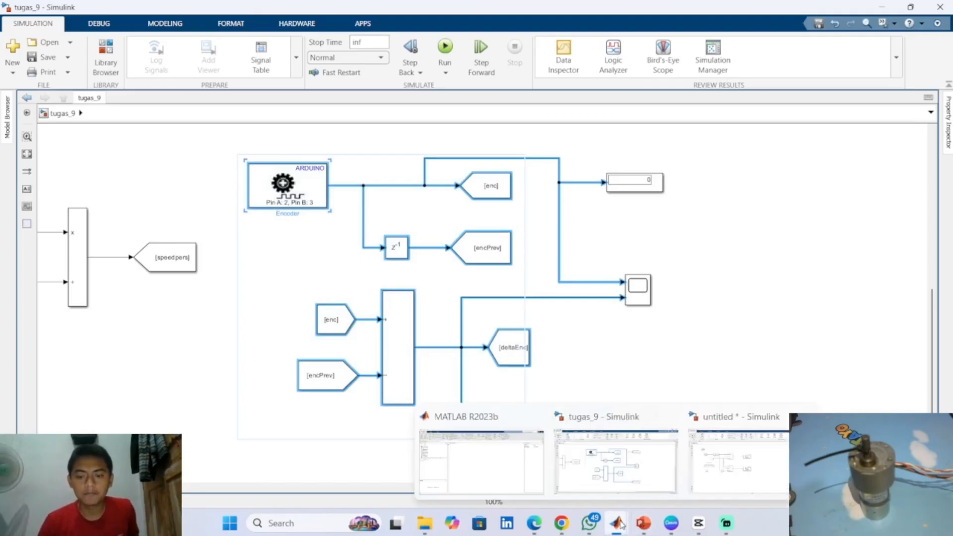
click(703, 475)
drag(453, 384, 610, 315)
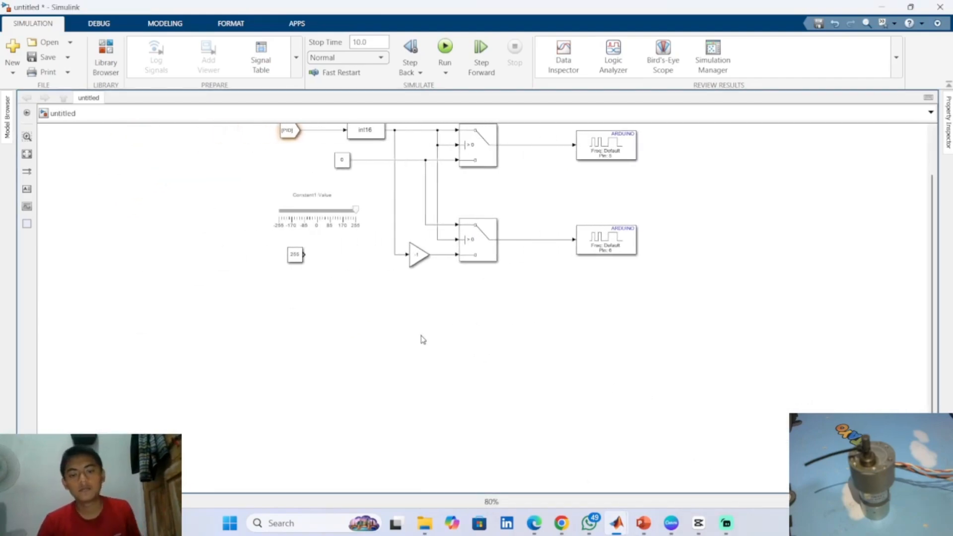
key(ctrl+v)
drag(479, 352, 363, 332)
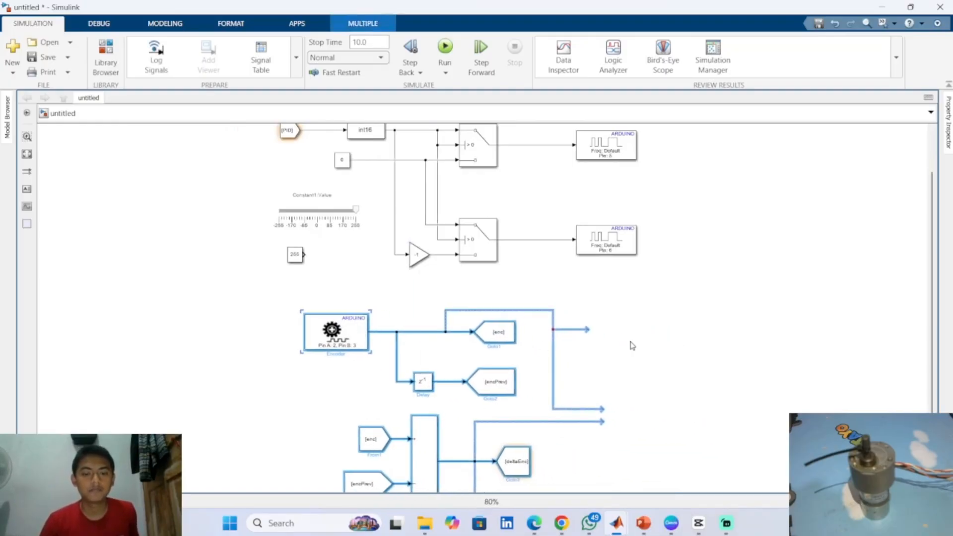
click(633, 345)
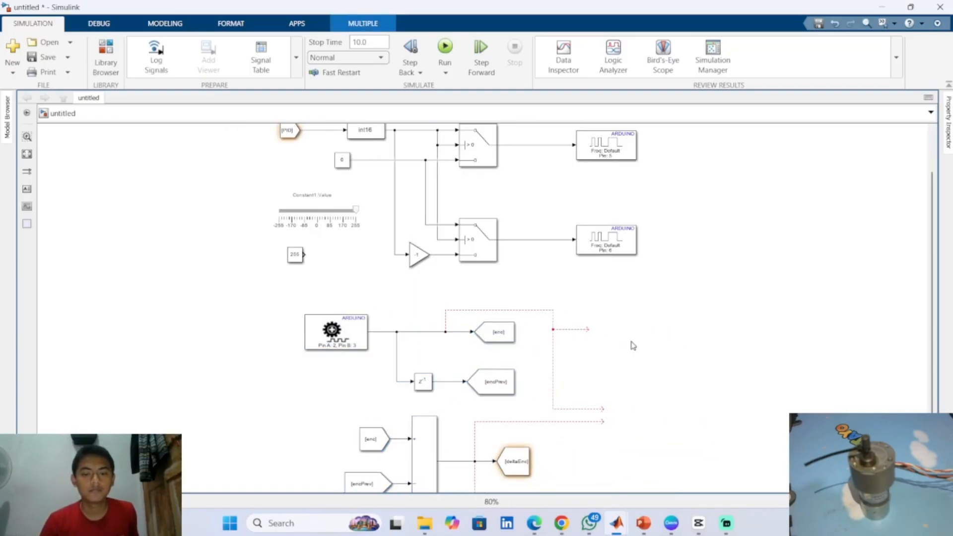
Delete the unconnected signal branches from the encoder output and the deltaEnc line
click(553, 355)
drag(507, 283, 560, 321)
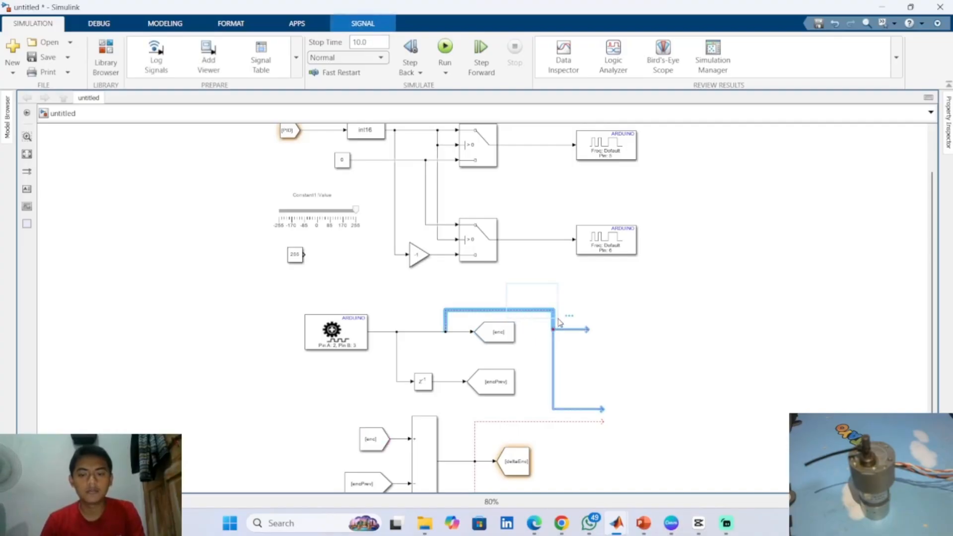
key(Delete)
scroll(611, 326, down, 5)
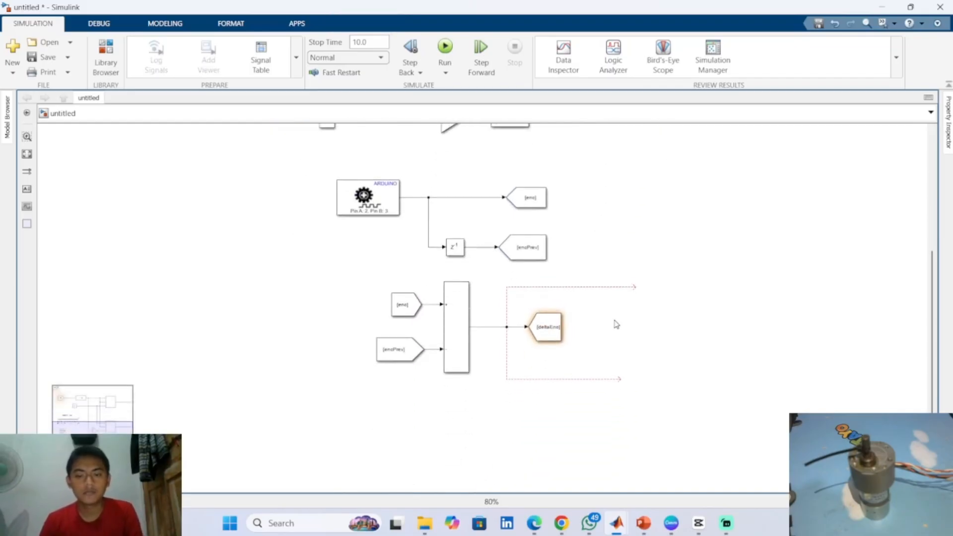
click(618, 279)
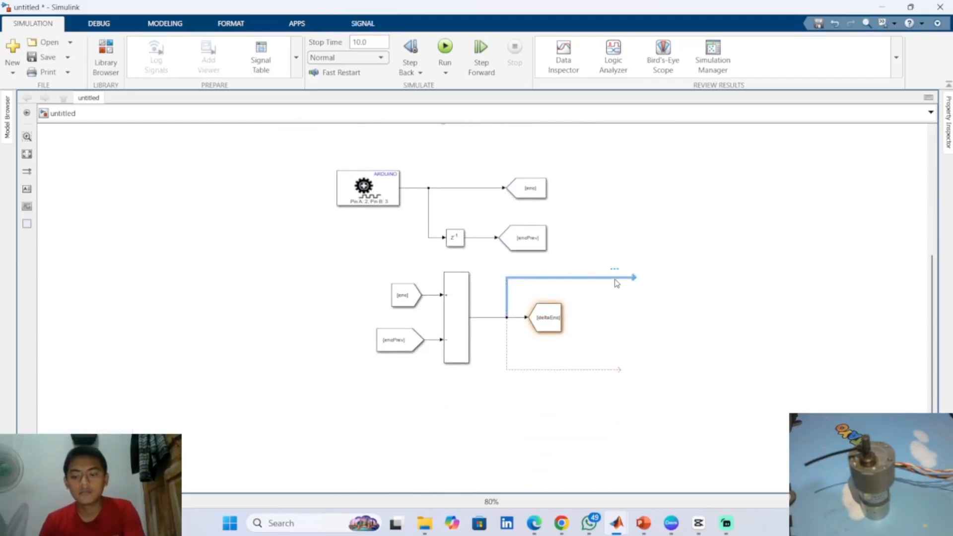
key(Delete)
click(603, 369)
key(Delete)
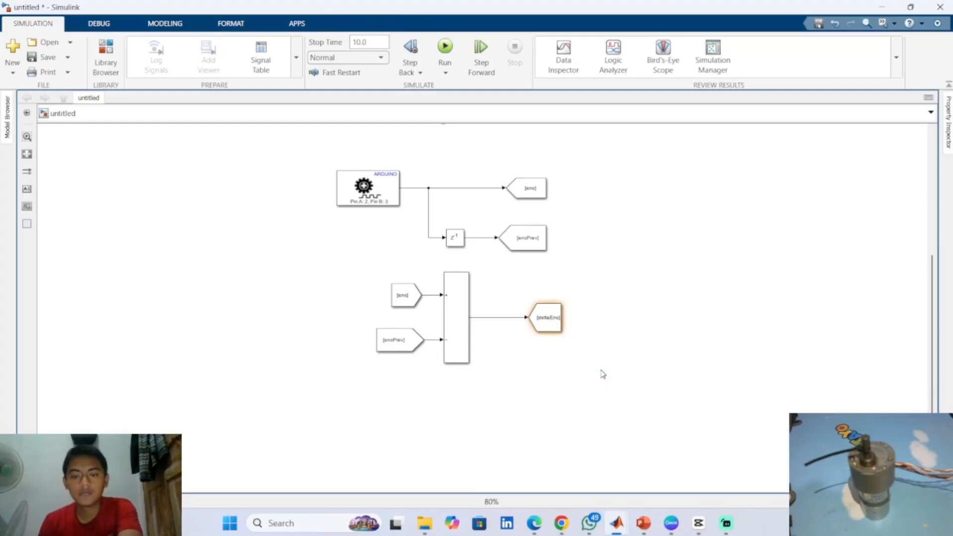
drag(623, 247, 613, 263)
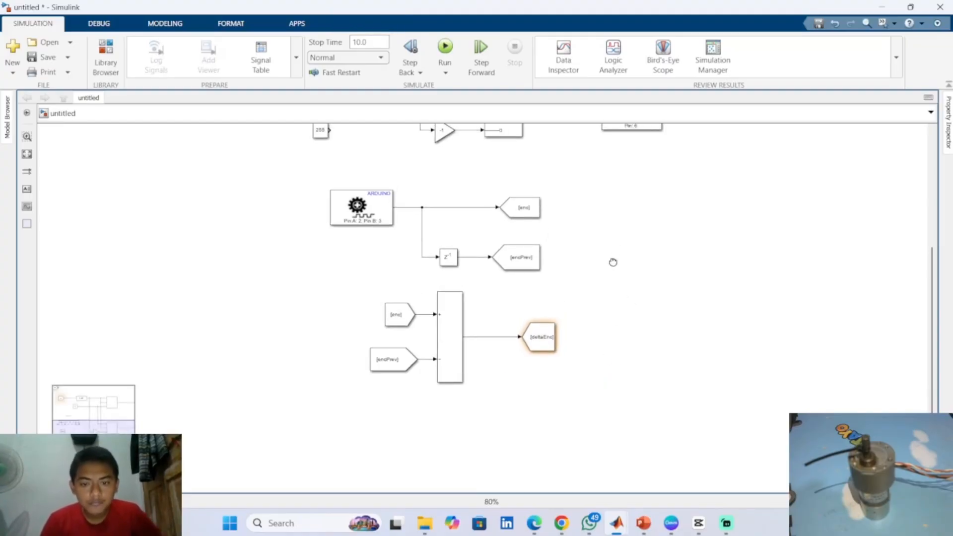
scroll(614, 262, down, 5)
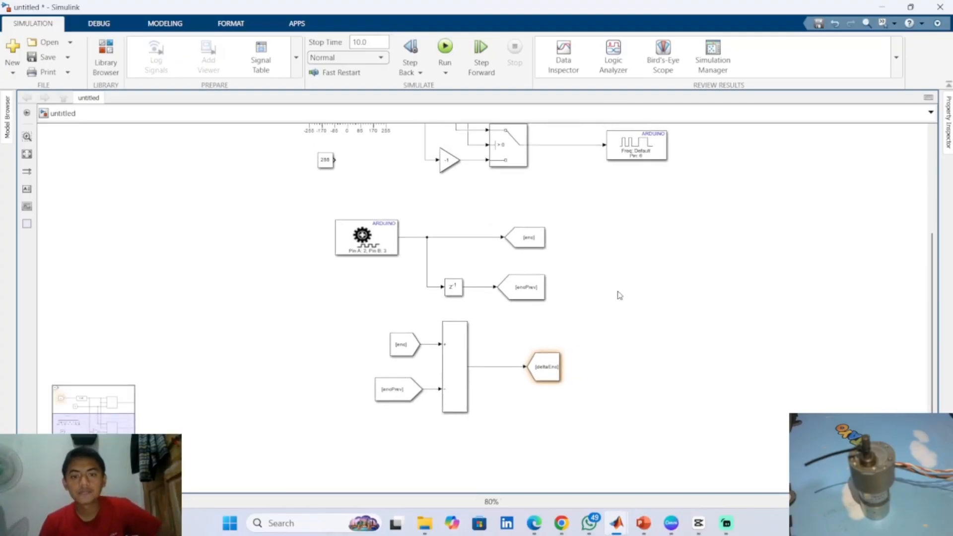
drag(599, 242, 582, 310)
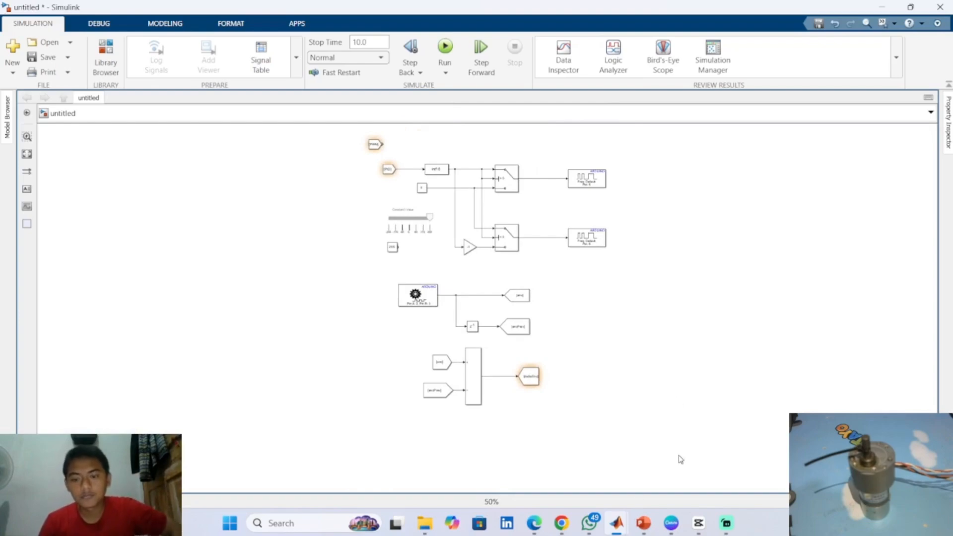
Switch to the PowerPoint presentation and view the Block Low Pass Filter slide for the next section's layout
click(643, 522)
click(64, 195)
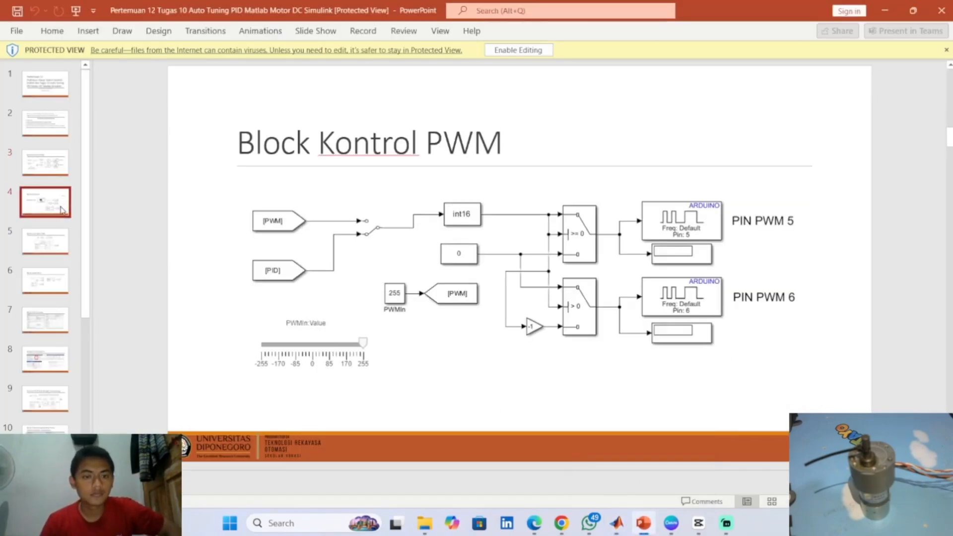
click(63, 238)
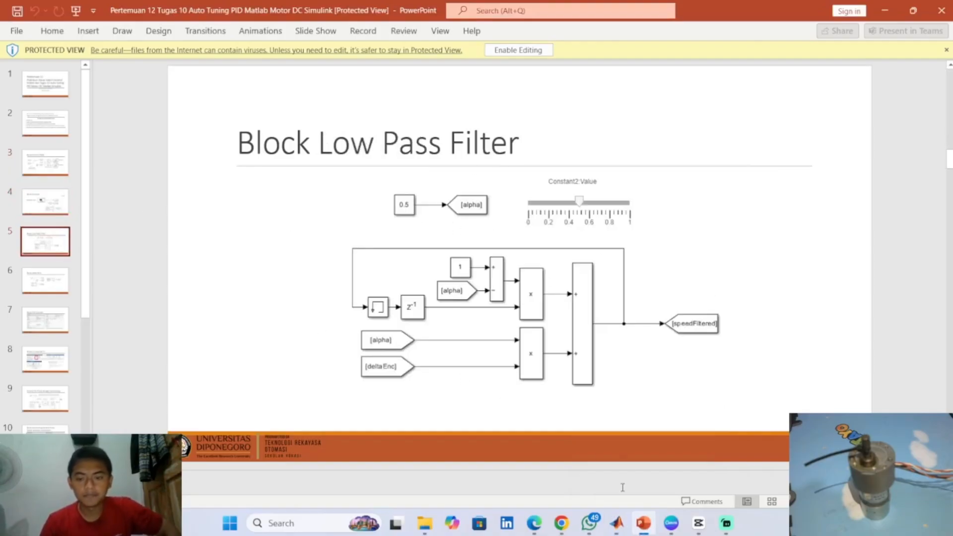
In the tugas_9 Simulink model, copy the low pass filter section, including its slider, alpha constant and speedFiltered tag
mouse_move(620, 524)
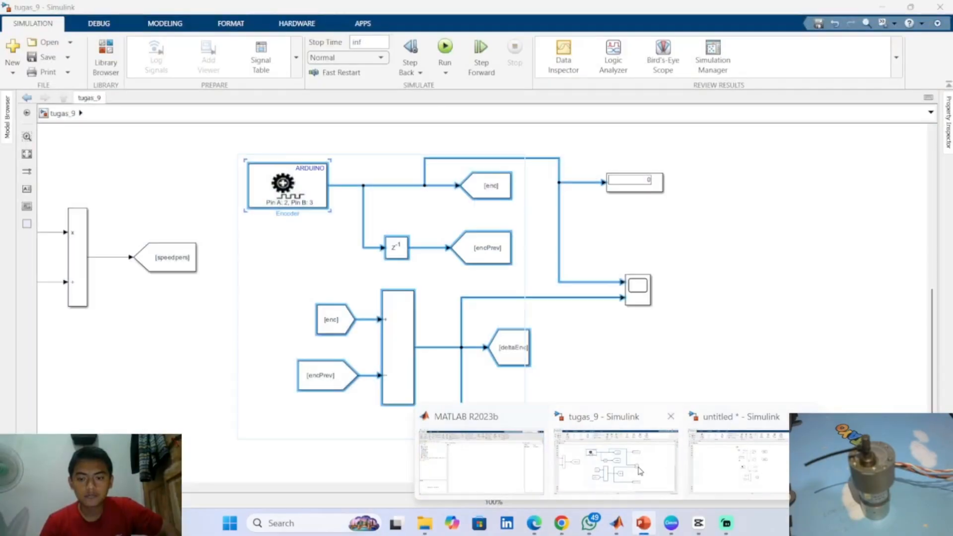
click(619, 469)
drag(663, 407, 823, 462)
scroll(405, 327, up, 1)
scroll(404, 327, down, 2)
scroll(405, 328, down, 1)
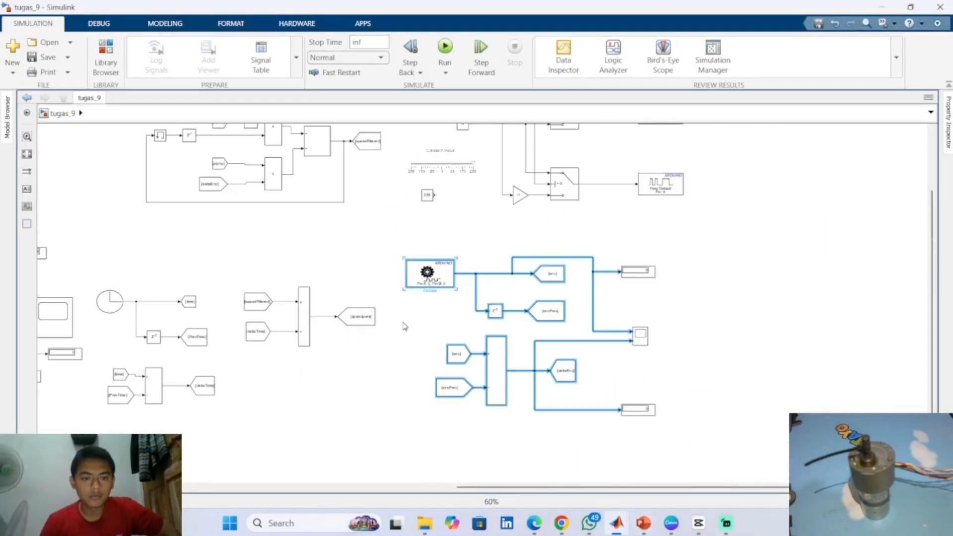
drag(405, 327, 467, 413)
scroll(437, 267, up, 2)
drag(436, 261, 540, 388)
drag(300, 216, 326, 227)
scroll(364, 297, down, 1)
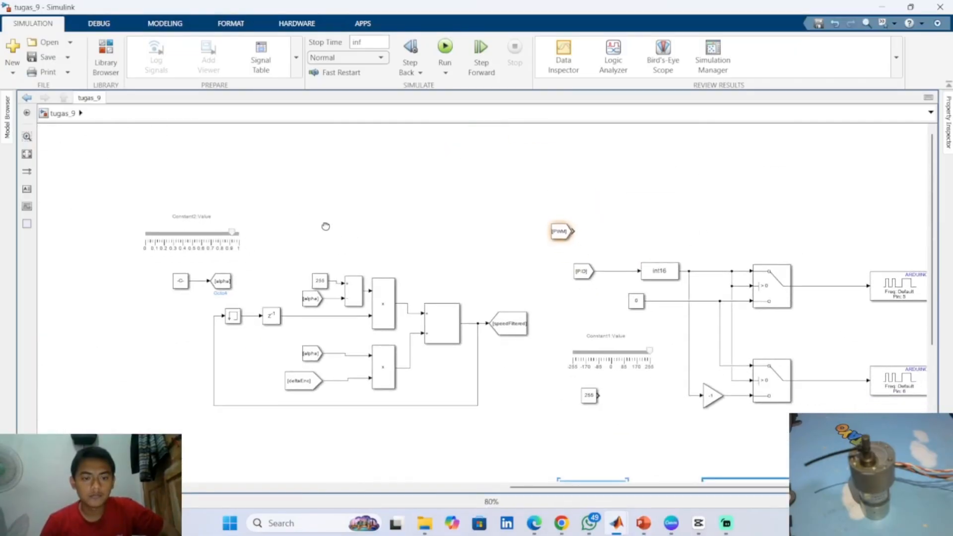
click(153, 231)
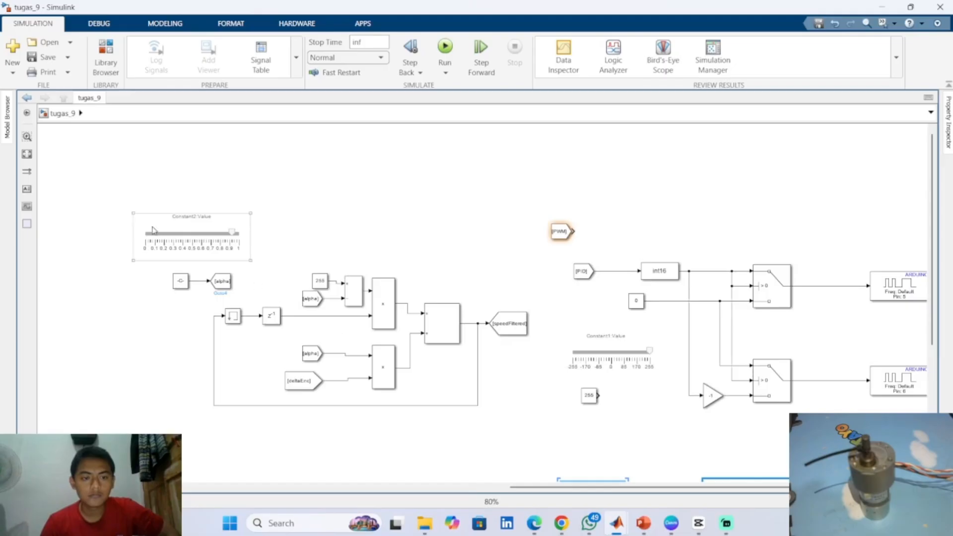
drag(123, 202, 516, 437)
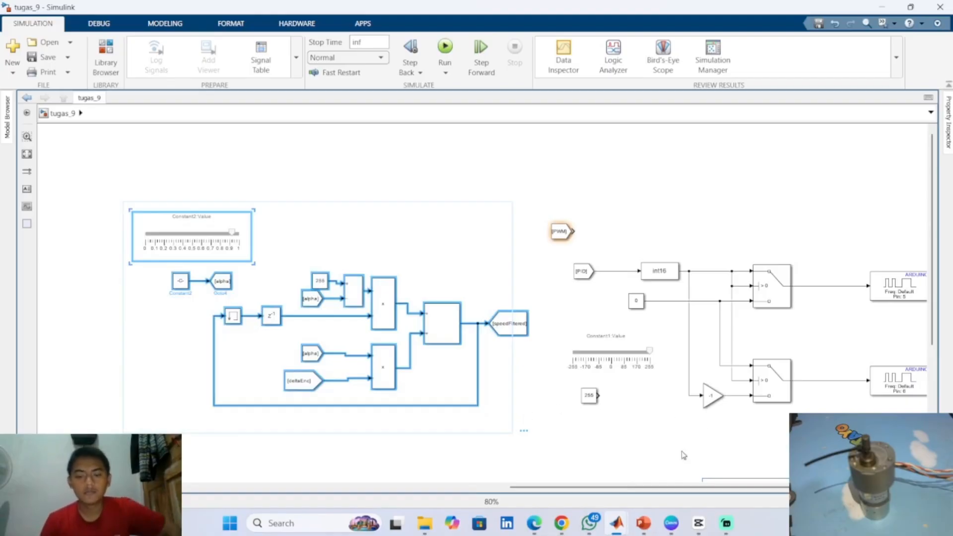
Paste the low pass filter section into the untitled model and place it beside the PWM section, clear of the other blocks
mouse_move(645, 528)
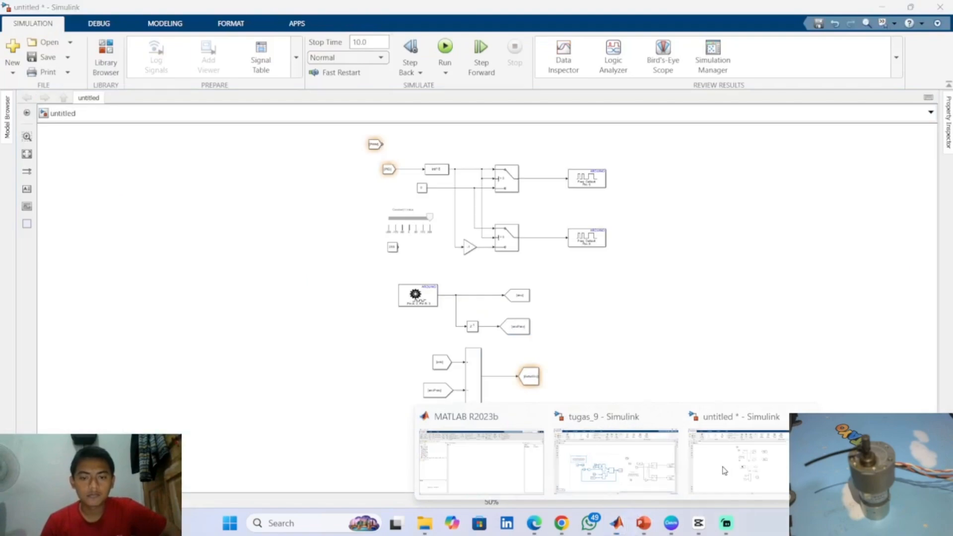
click(724, 471)
drag(328, 236, 389, 261)
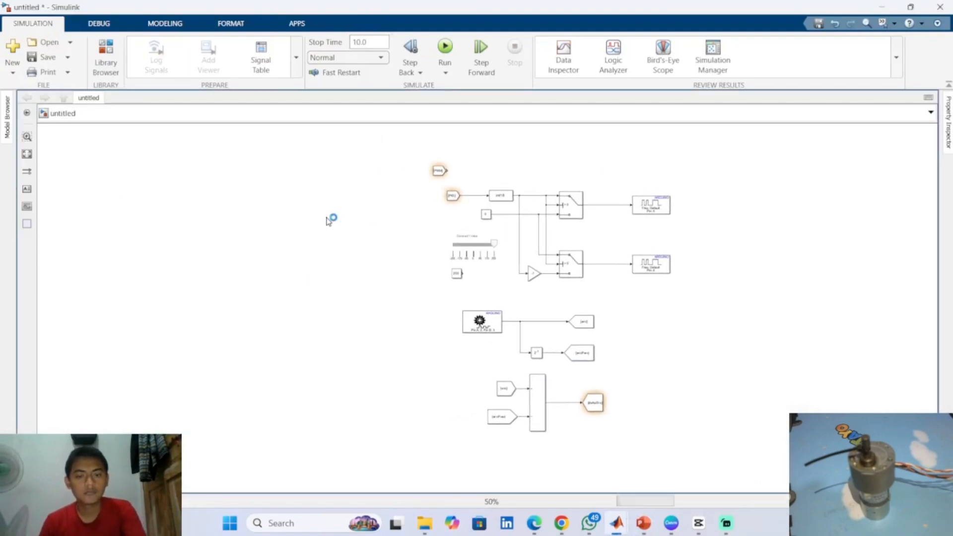
key(ctrl+v)
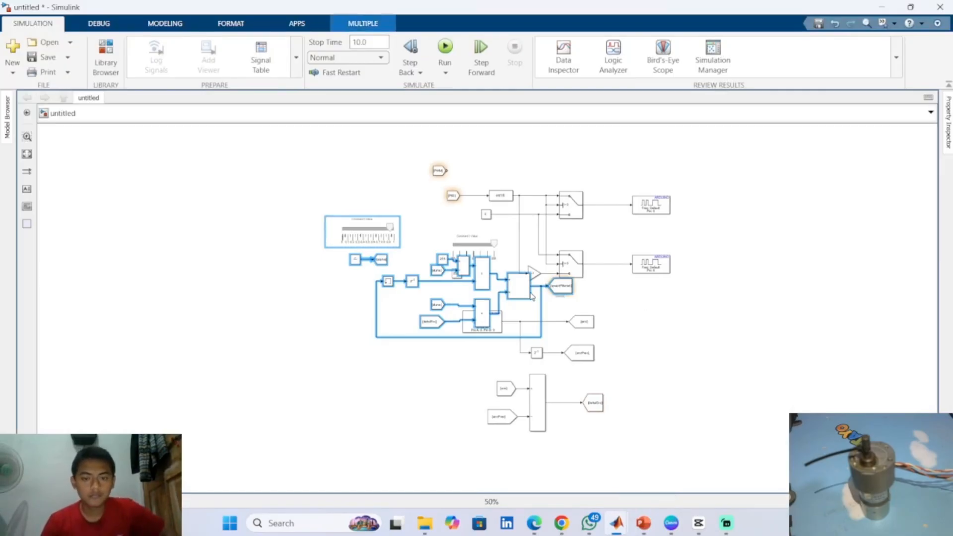
drag(498, 284, 375, 224)
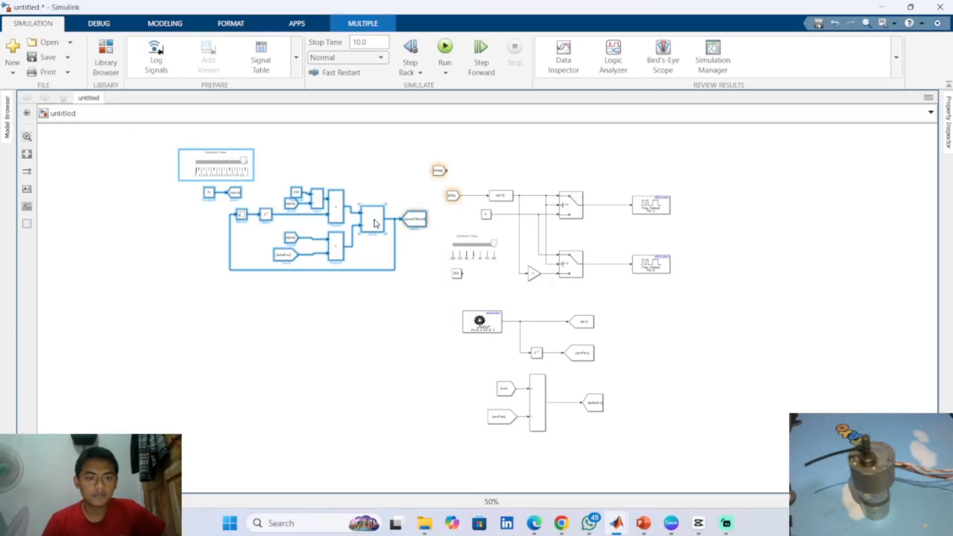
click(389, 300)
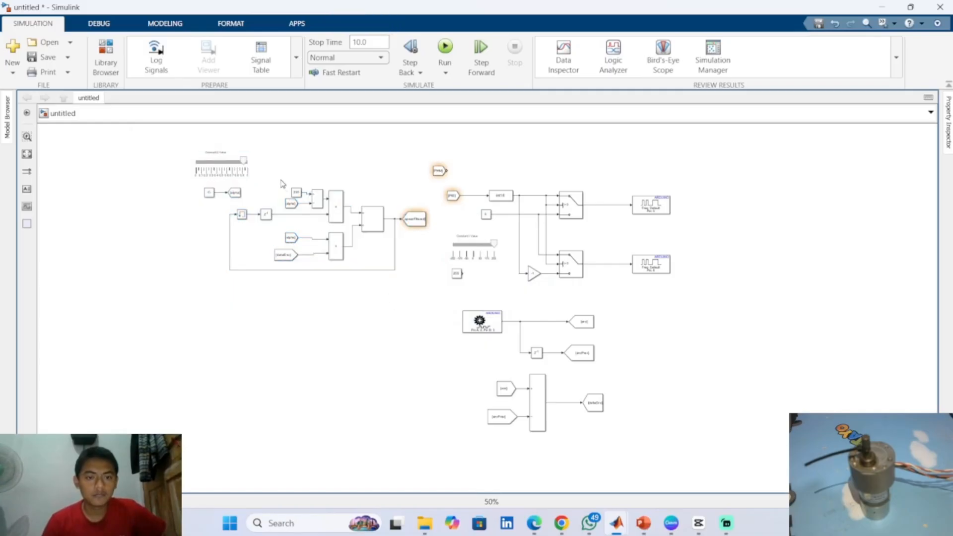
Set the constant feeding the alpha tag to 0.5
scroll(279, 183, up, 3)
scroll(280, 184, up, 1)
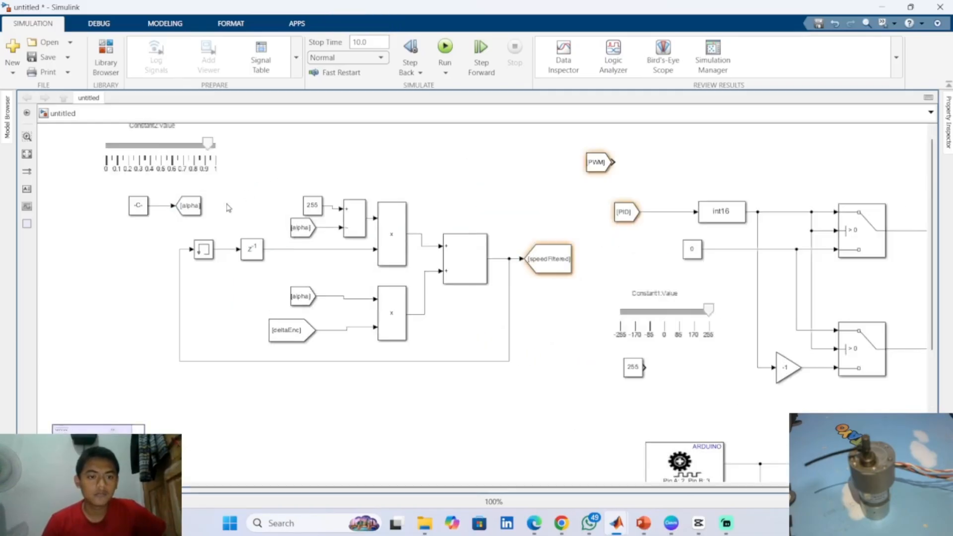
click(138, 205)
double_click(138, 204)
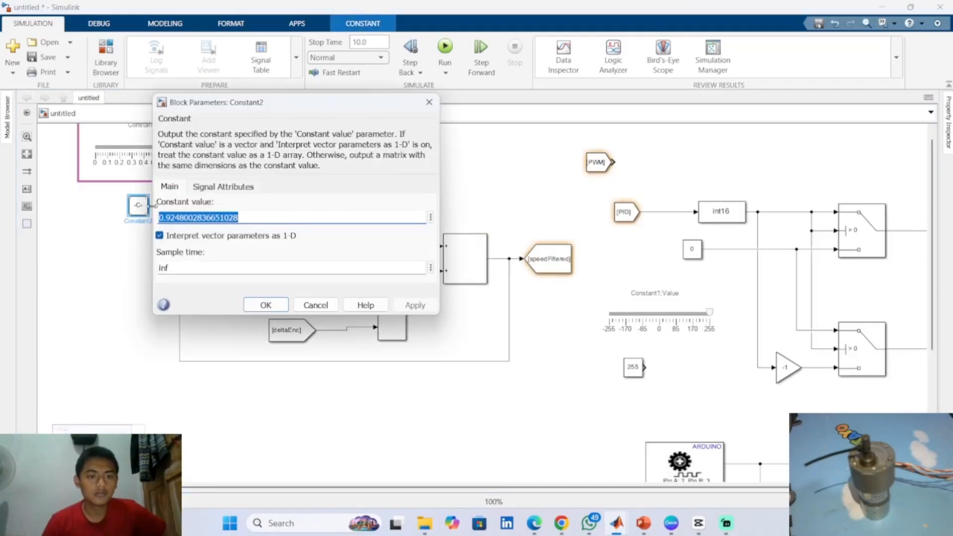
text(0.5)
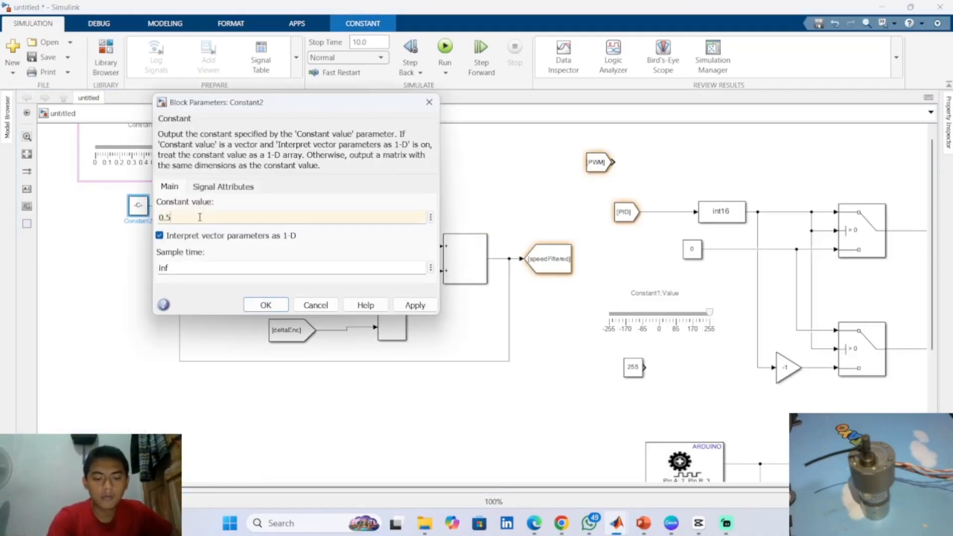
click(415, 305)
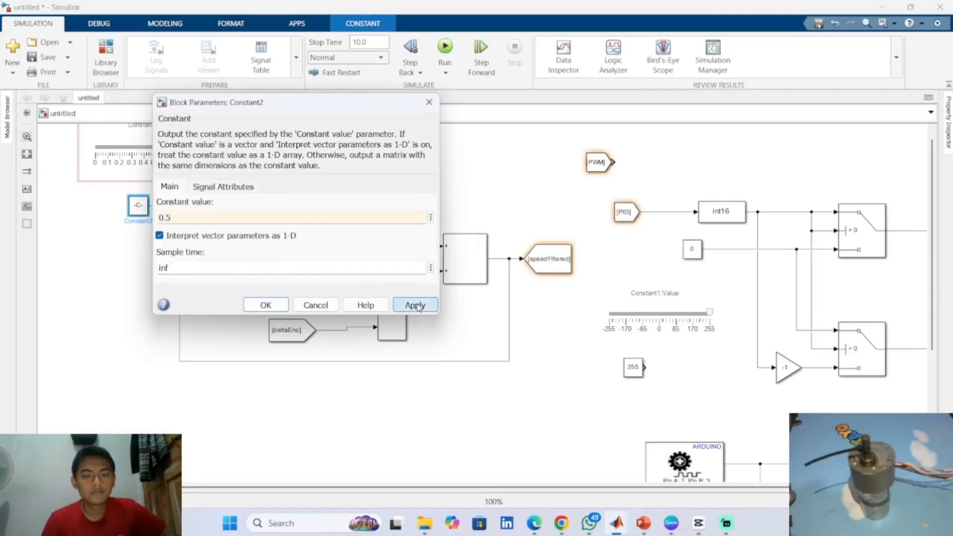
click(266, 305)
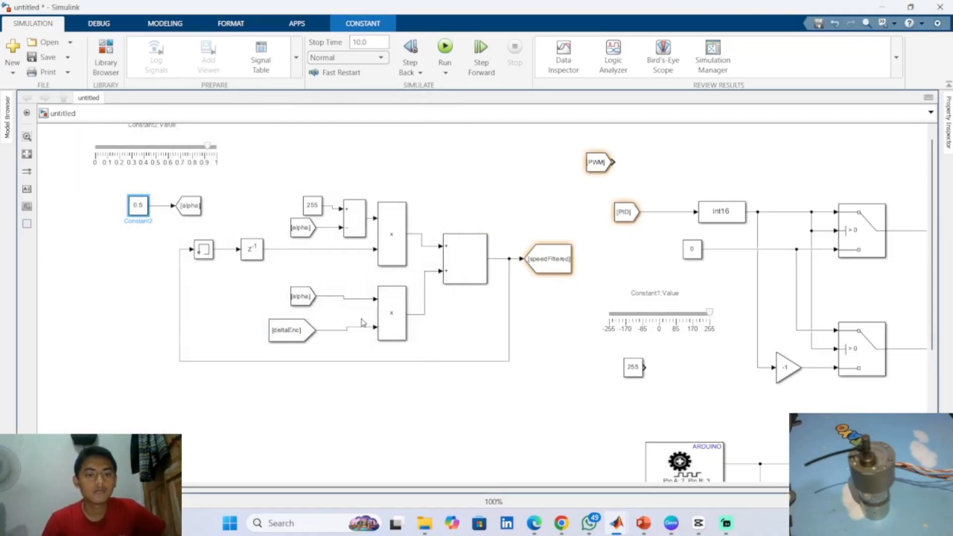
click(443, 395)
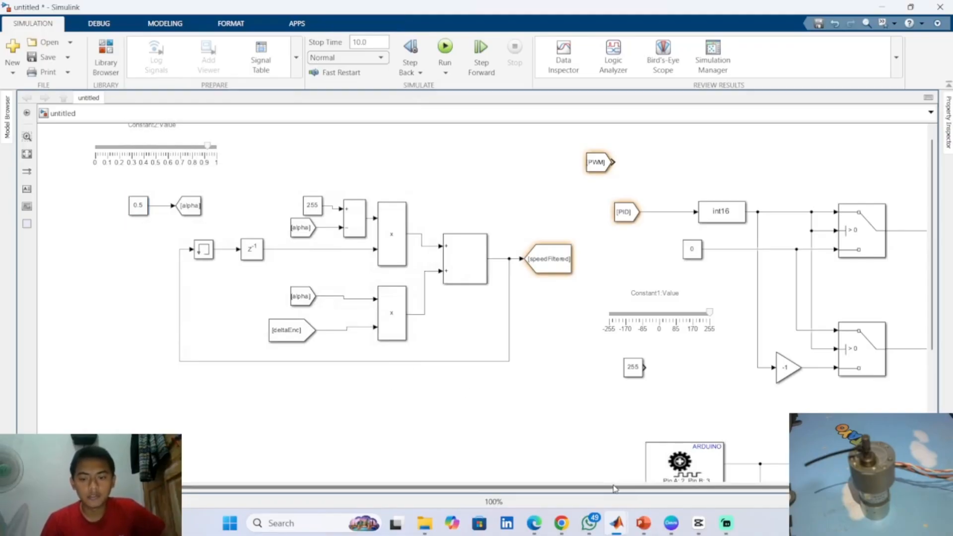
Return to the PowerPoint presentation and view the Block delta time slide
mouse_move(615, 517)
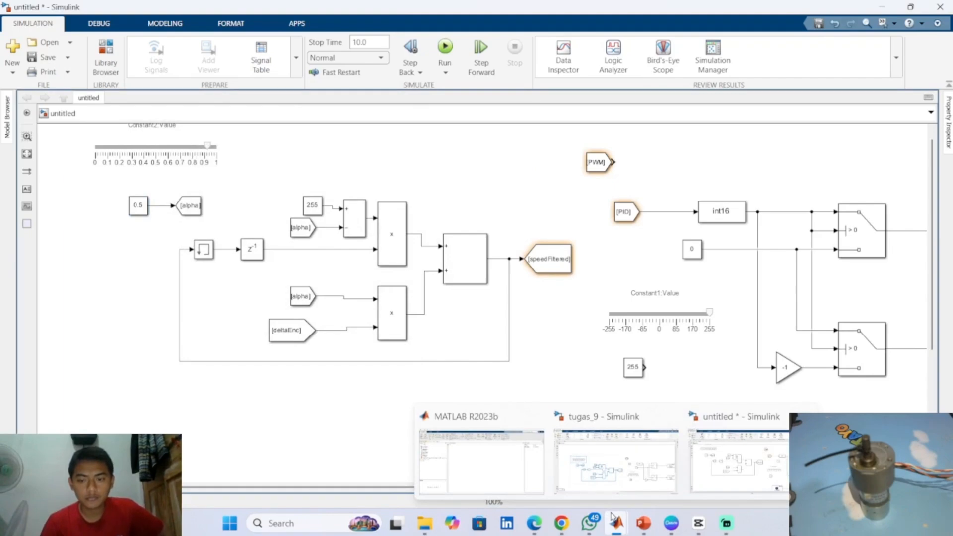
click(640, 489)
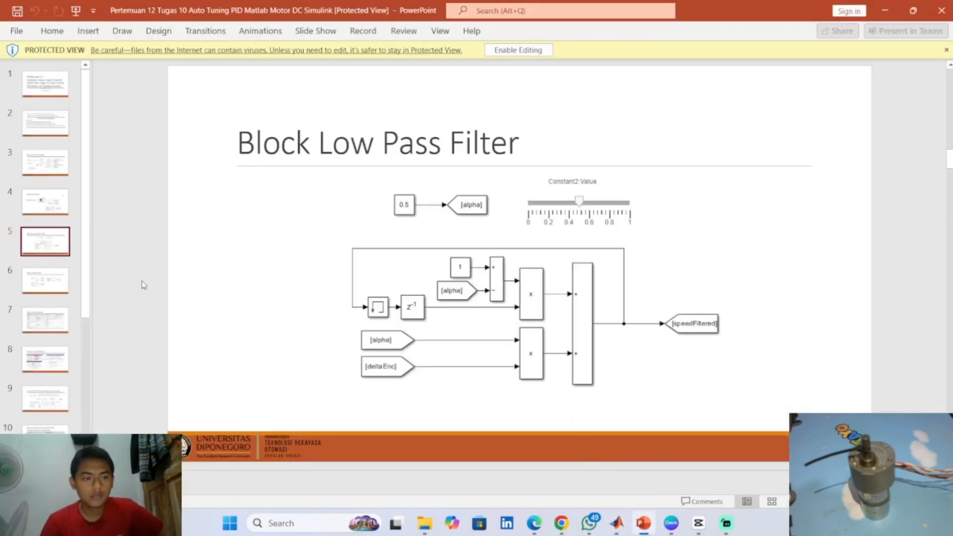
scroll(142, 284, down, 1)
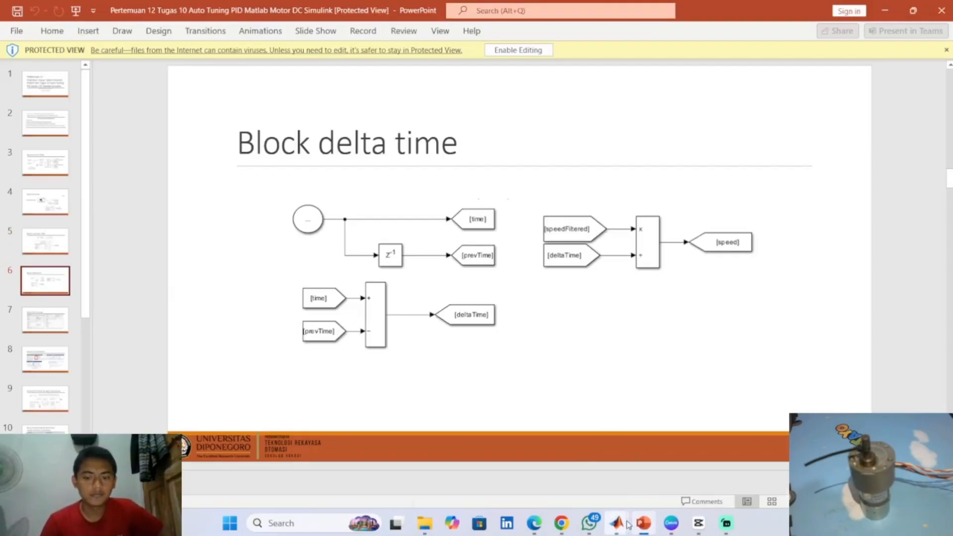
In the tugas_9 Simulink model, copy the clock-based delta time section together with the speedFiltered and deltaTime division into speedpers
mouse_move(628, 525)
click(575, 445)
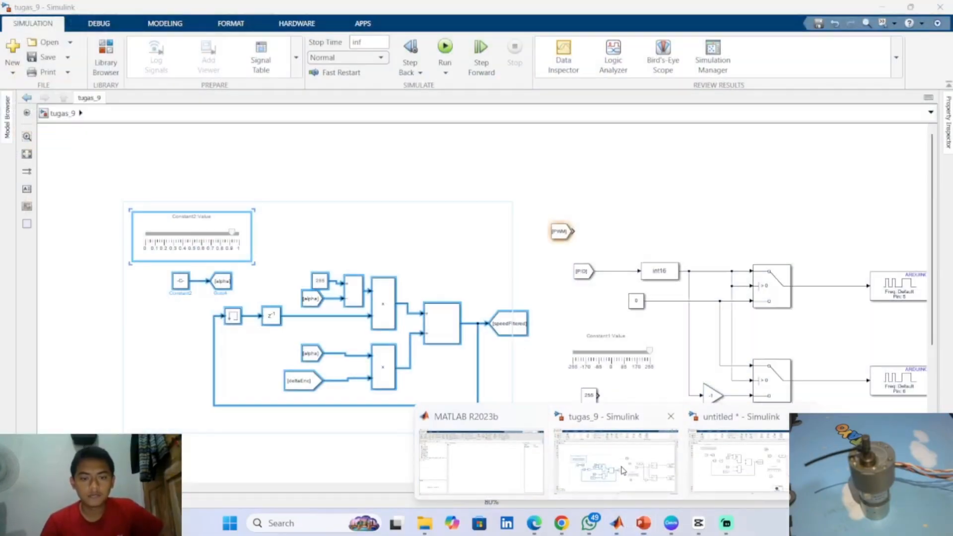
scroll(556, 437, down, 1)
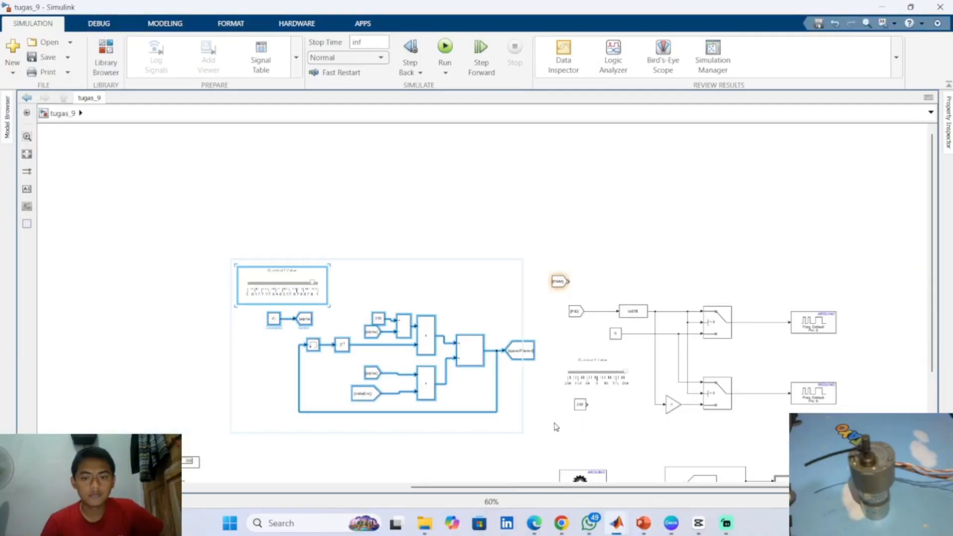
click(557, 426)
drag(509, 435, 595, 237)
scroll(516, 362, up, 4)
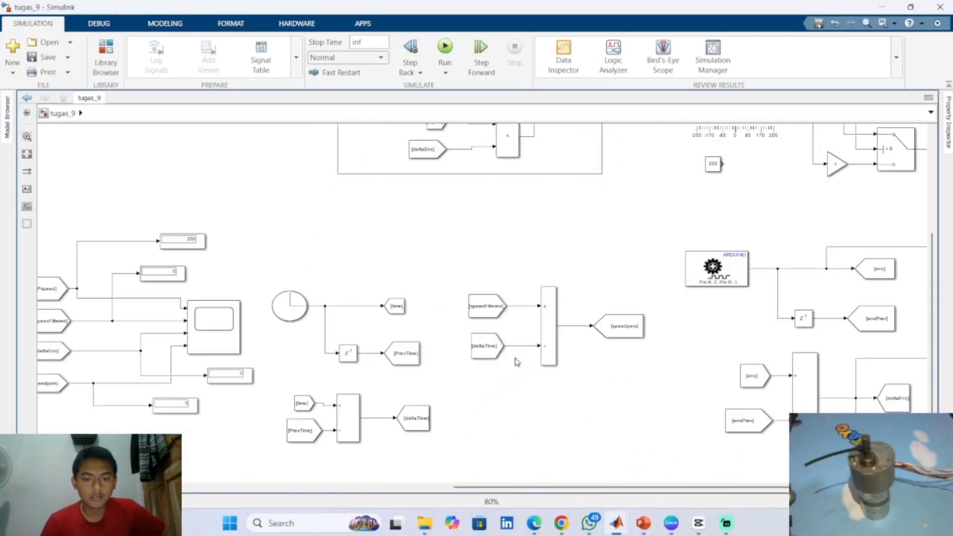
click(297, 179)
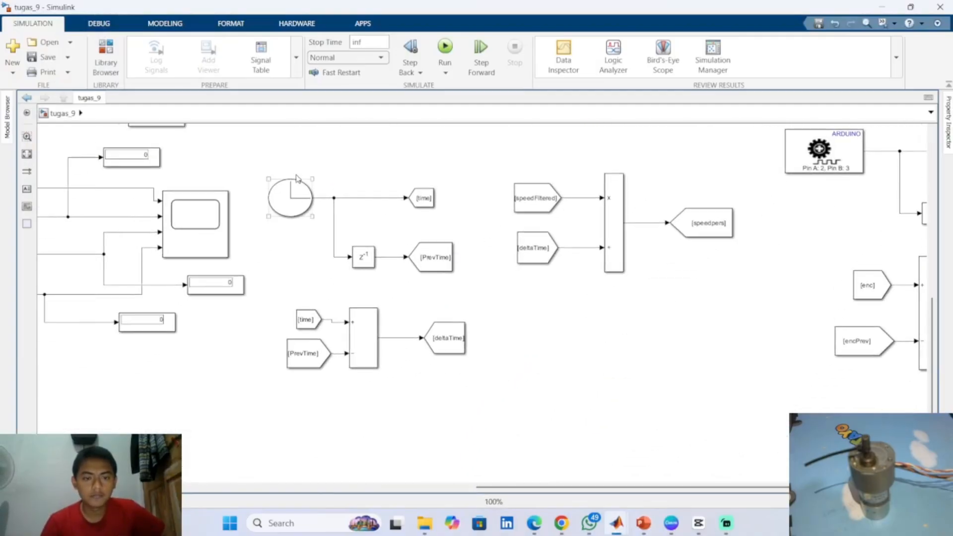
drag(279, 162, 722, 410)
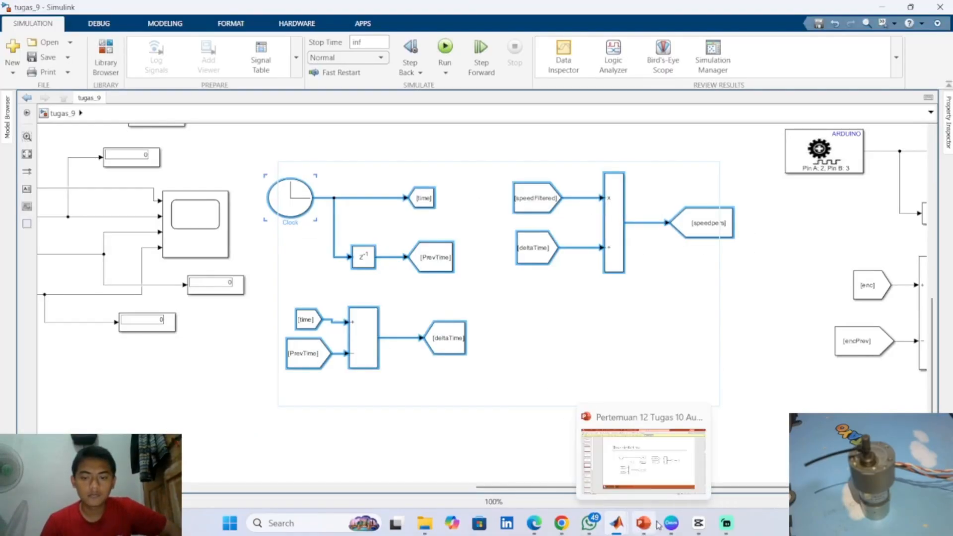
Paste the delta time and speed sections into the untitled model and place them below the low pass filter
mouse_move(620, 524)
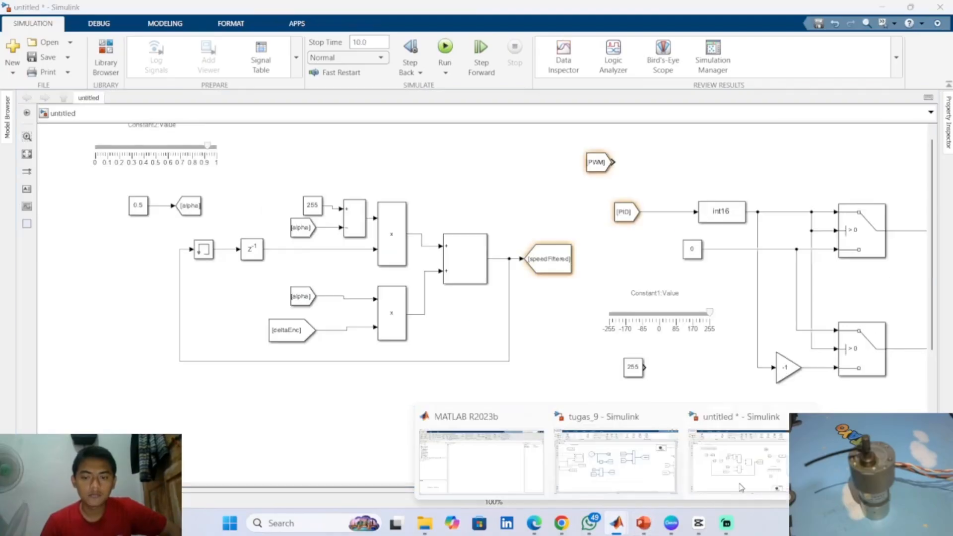
click(740, 484)
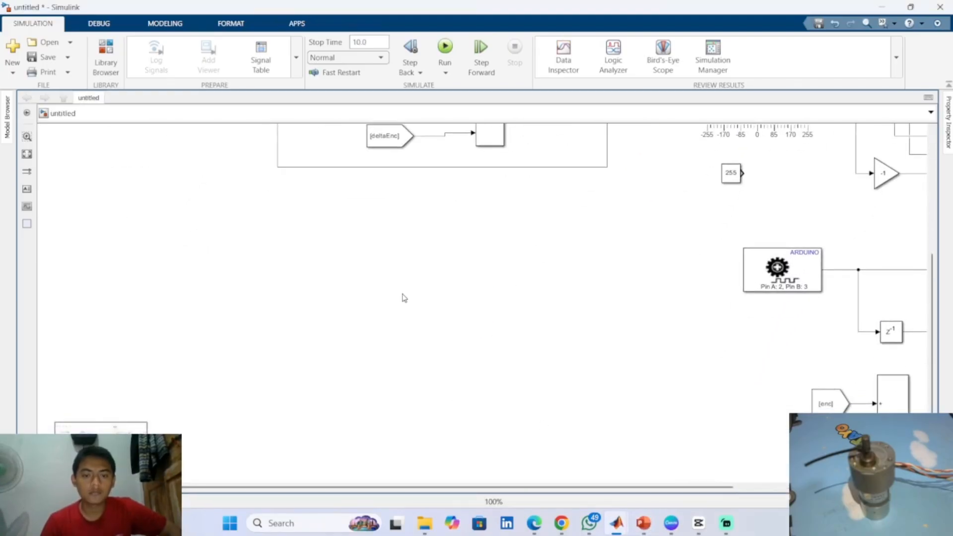
key(ctrl+v)
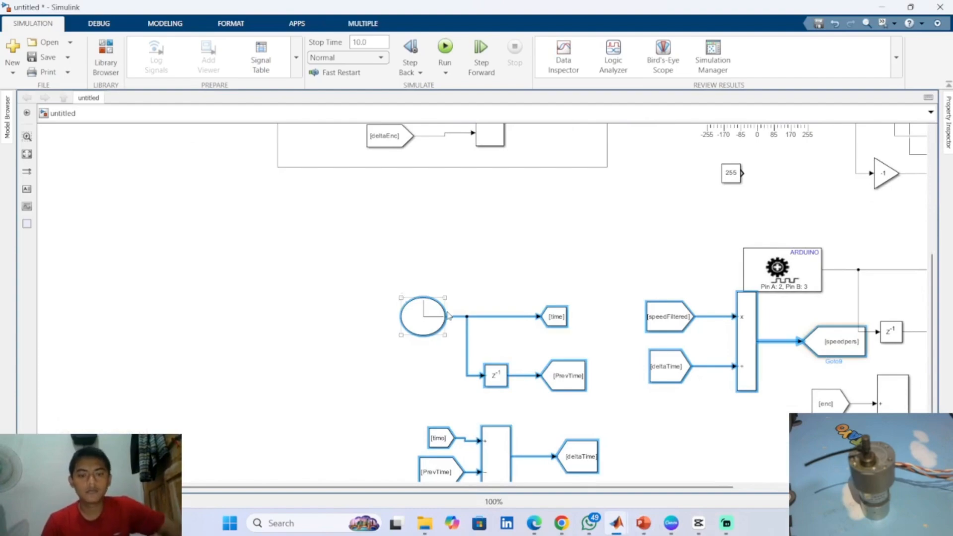
drag(441, 319, 270, 235)
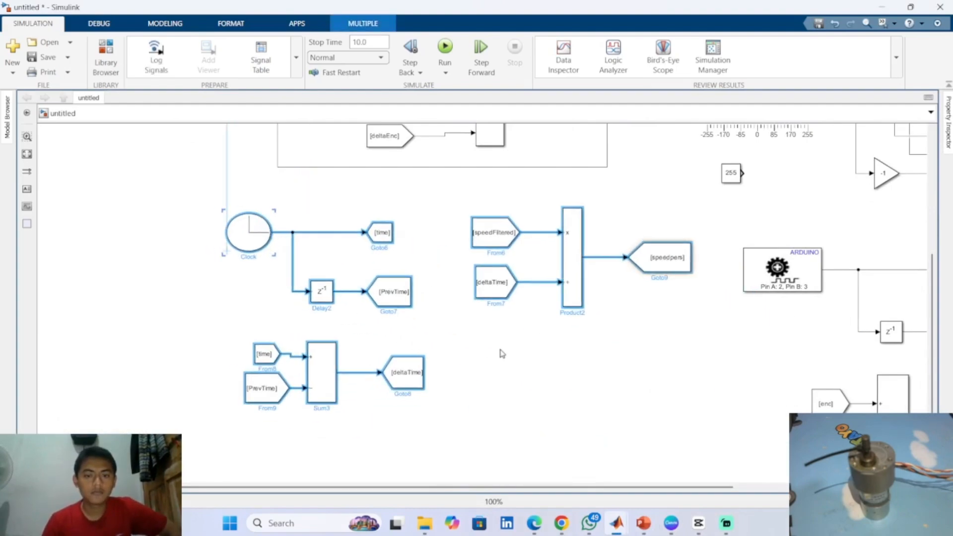
click(548, 359)
scroll(547, 355, down, 4)
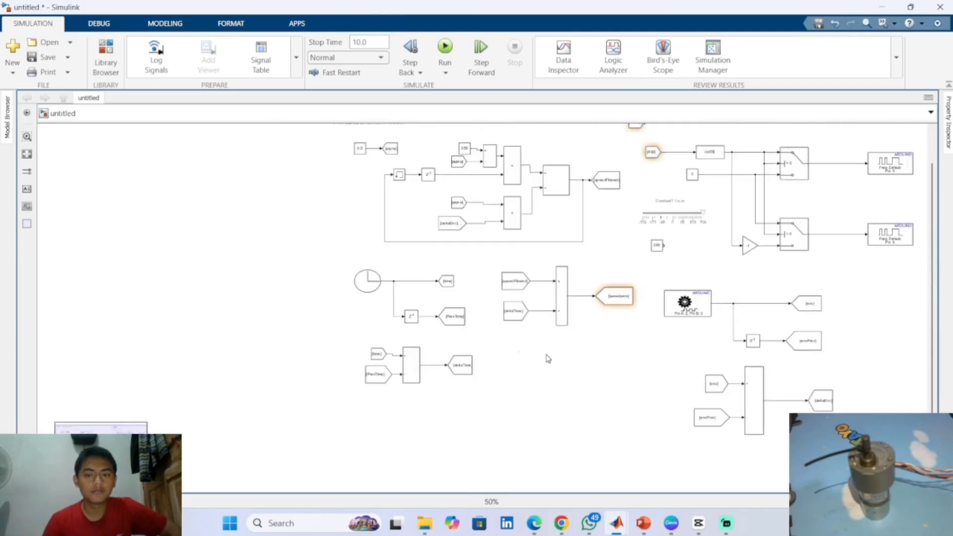
drag(537, 354, 298, 414)
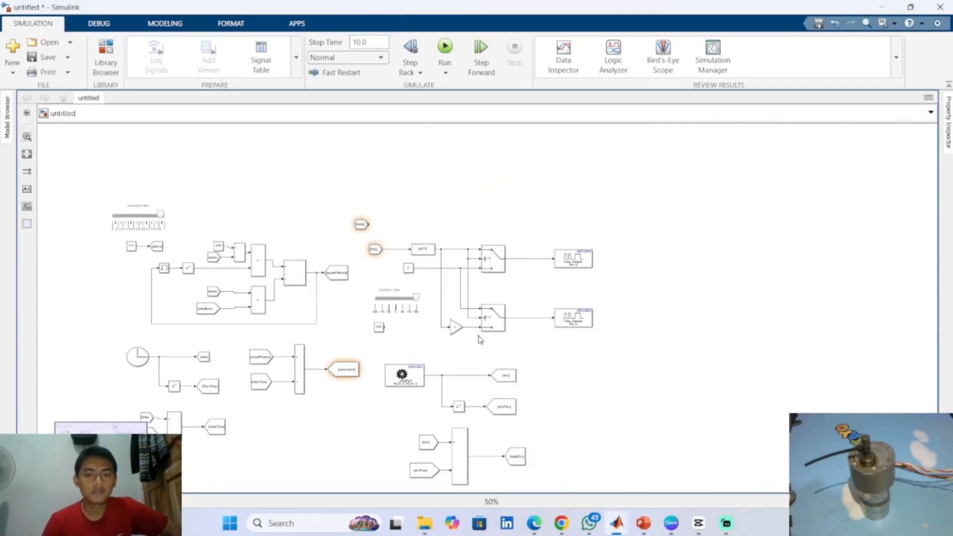
drag(621, 385, 658, 379)
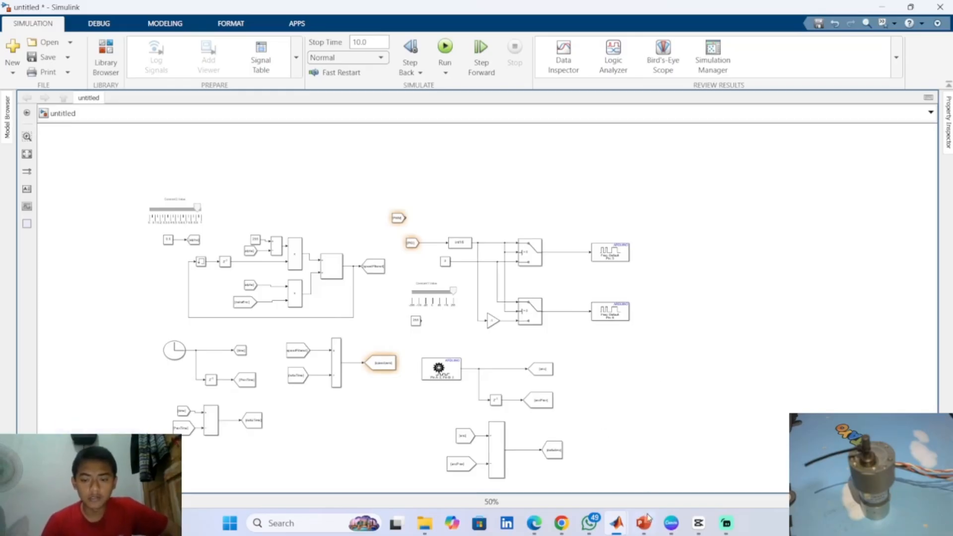
Switch to the PowerPoint presentation and view the Block PID Discrete slide with the controller's parameter settings
click(650, 479)
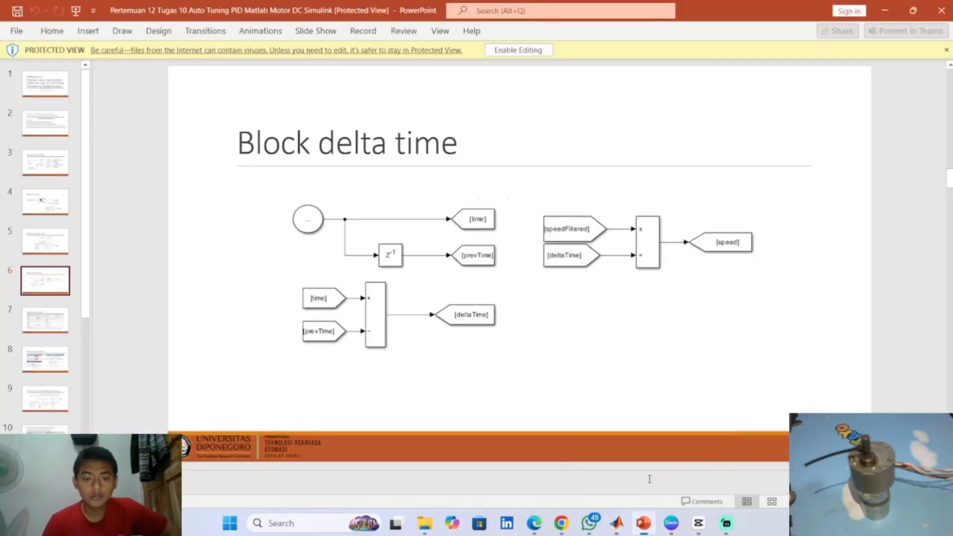
click(54, 324)
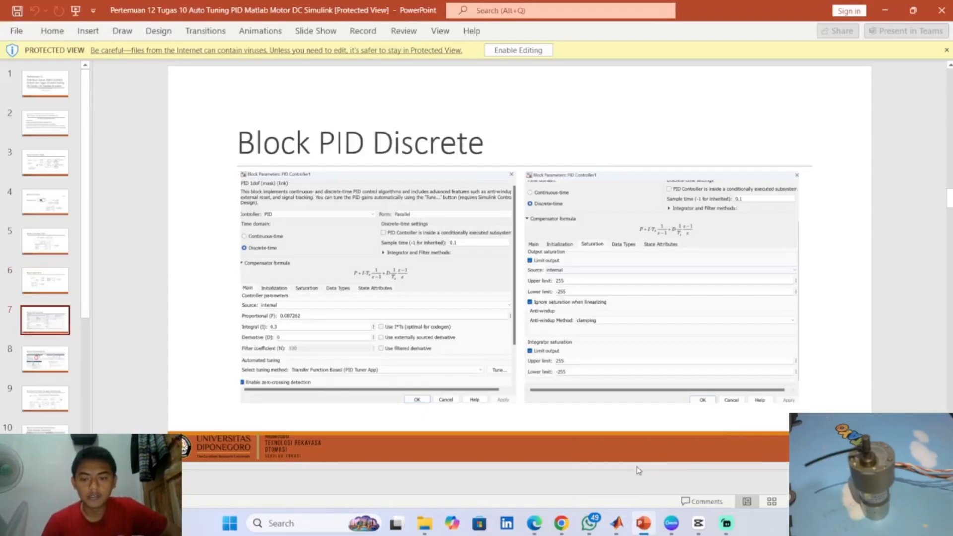
Look over the PID, display and filter sections of the tugas_9 model and return to the untitled model
mouse_move(619, 521)
click(612, 457)
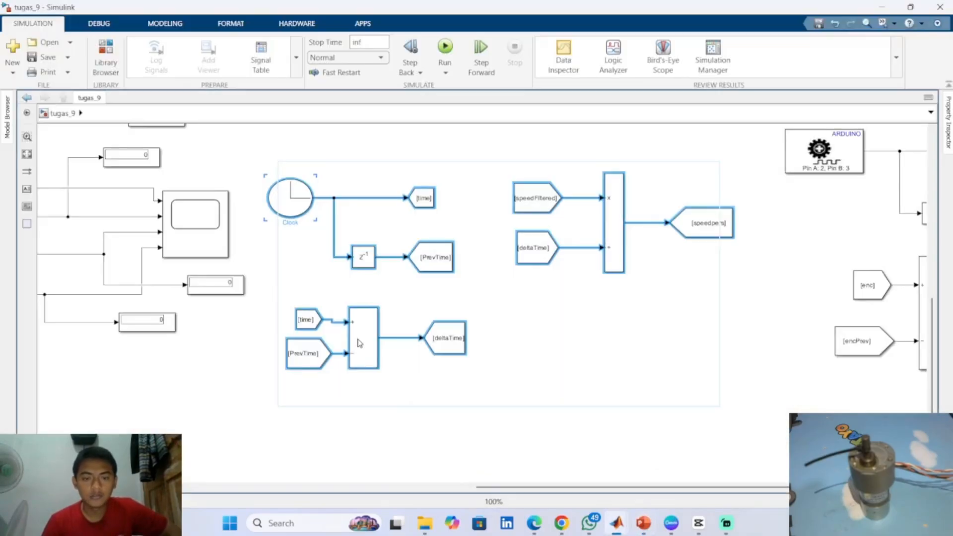
drag(292, 288, 705, 296)
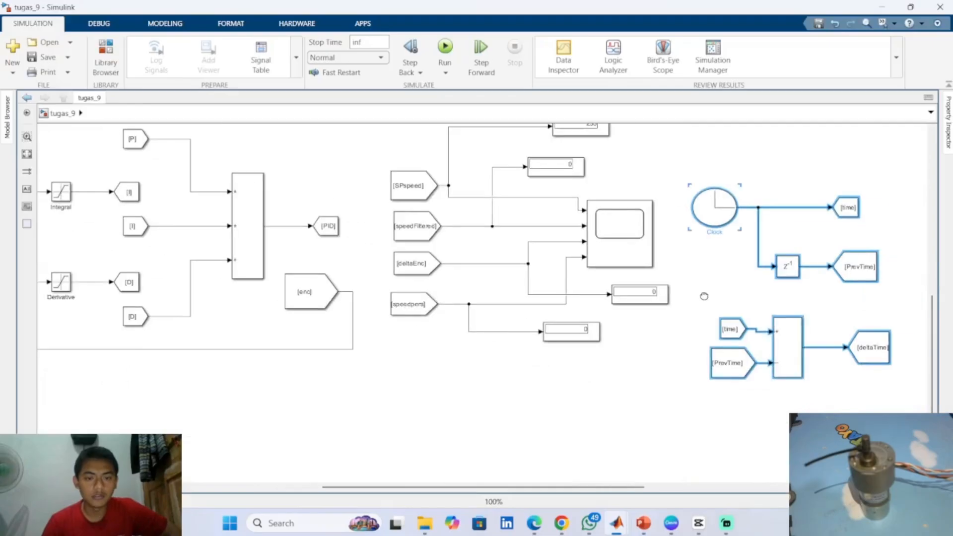
scroll(586, 282, up, 1)
drag(547, 272, 546, 271)
scroll(548, 271, down, 4)
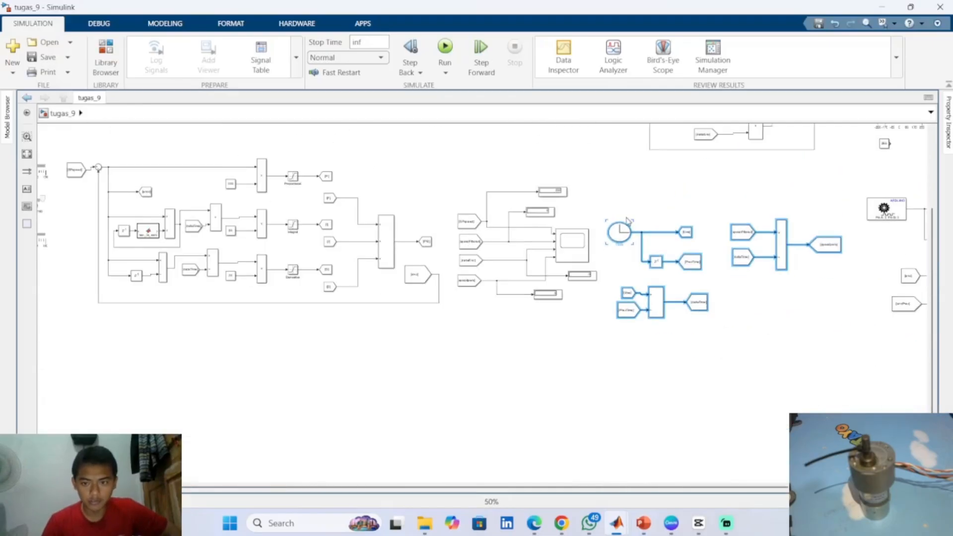
drag(621, 202, 511, 292)
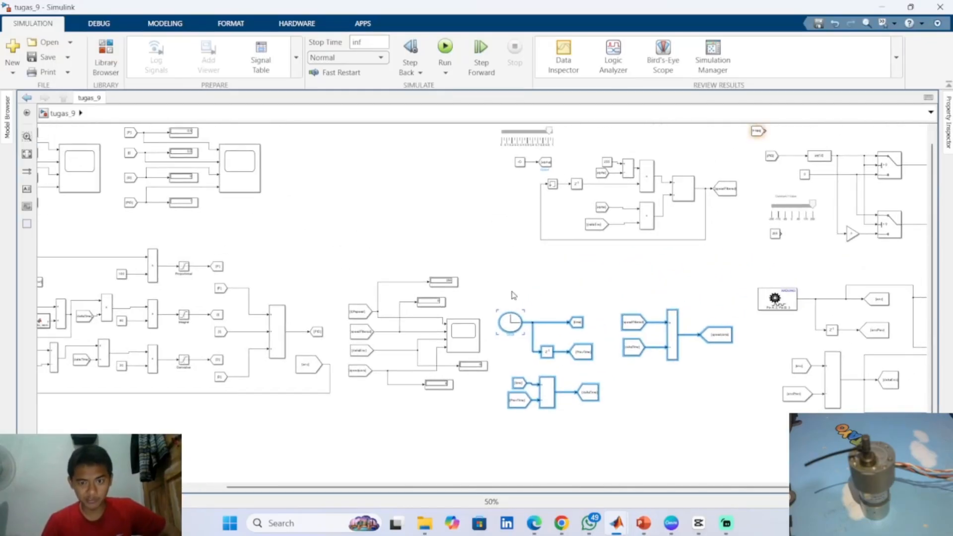
click(598, 276)
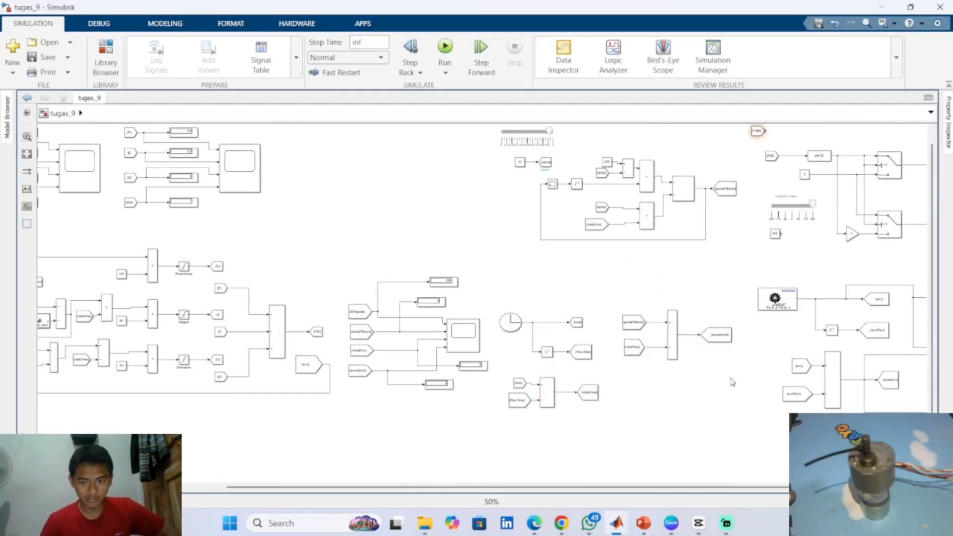
mouse_move(626, 521)
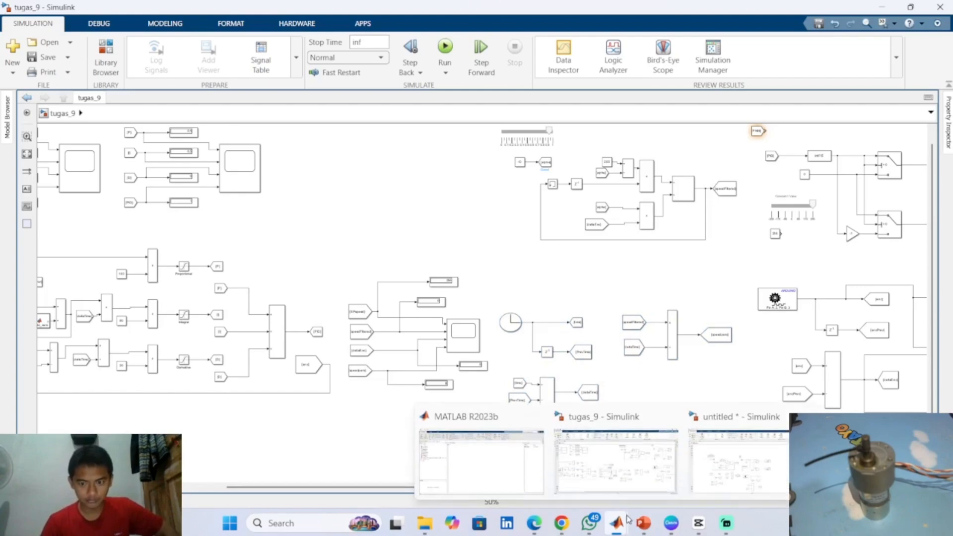
click(716, 469)
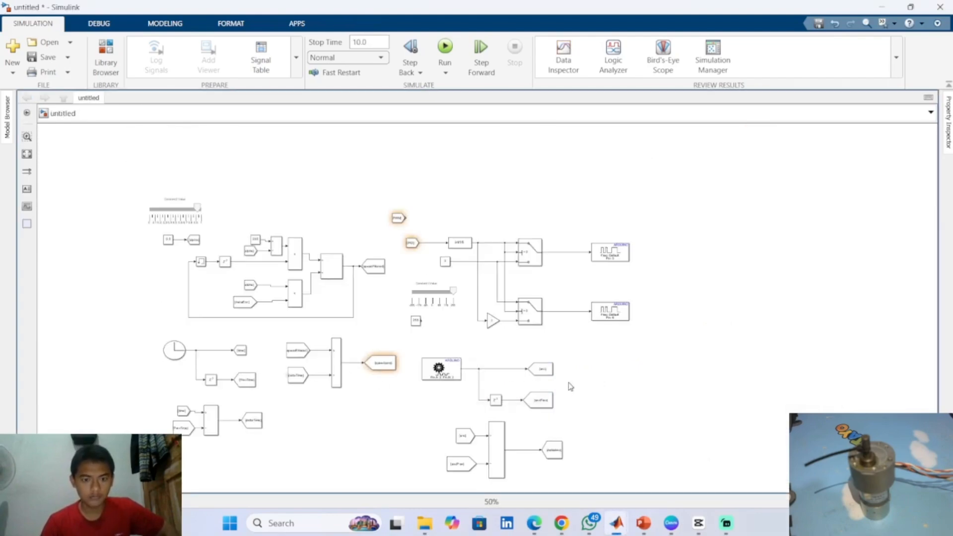
Switch to the PowerPoint presentation and view the Kontrol PID Posisi dengan Autotuning slide
mouse_move(644, 523)
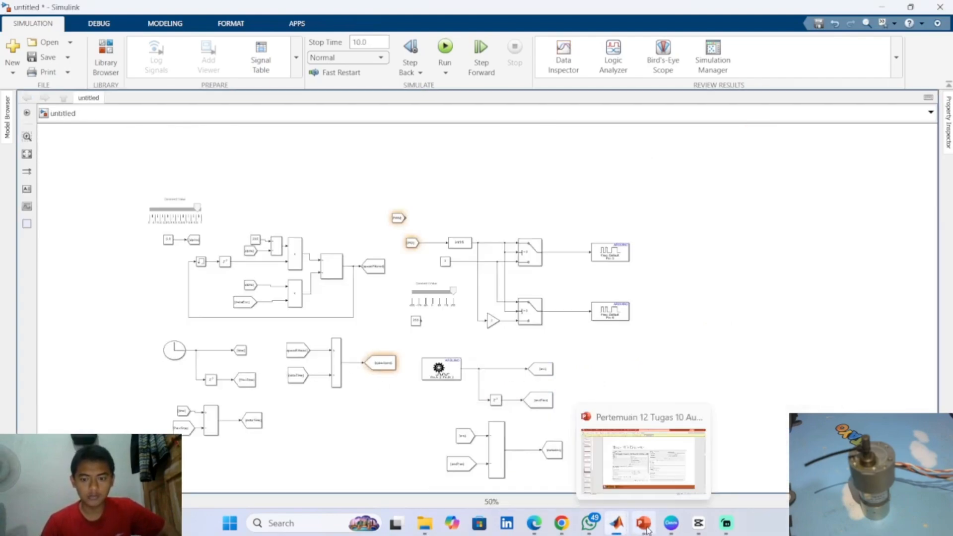
click(645, 456)
key(Down)
key(Down)
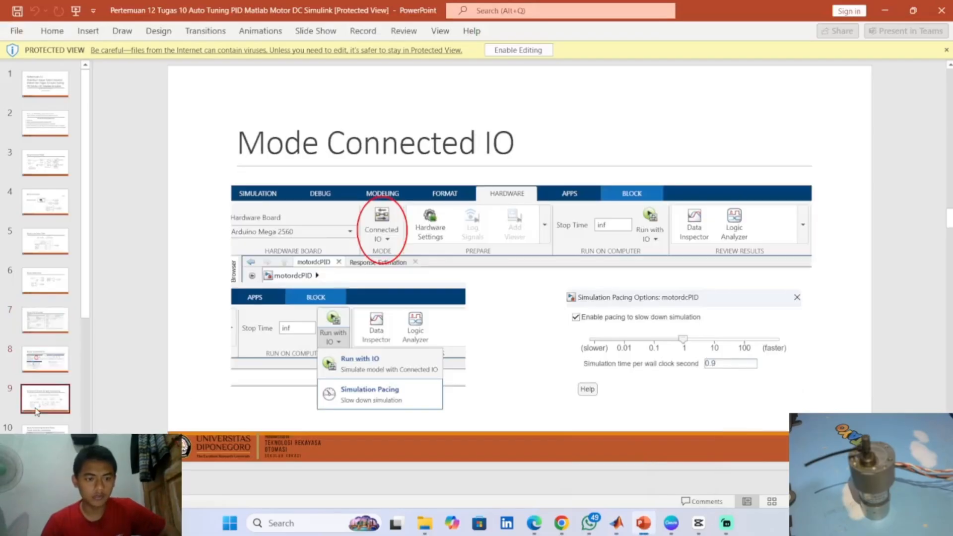
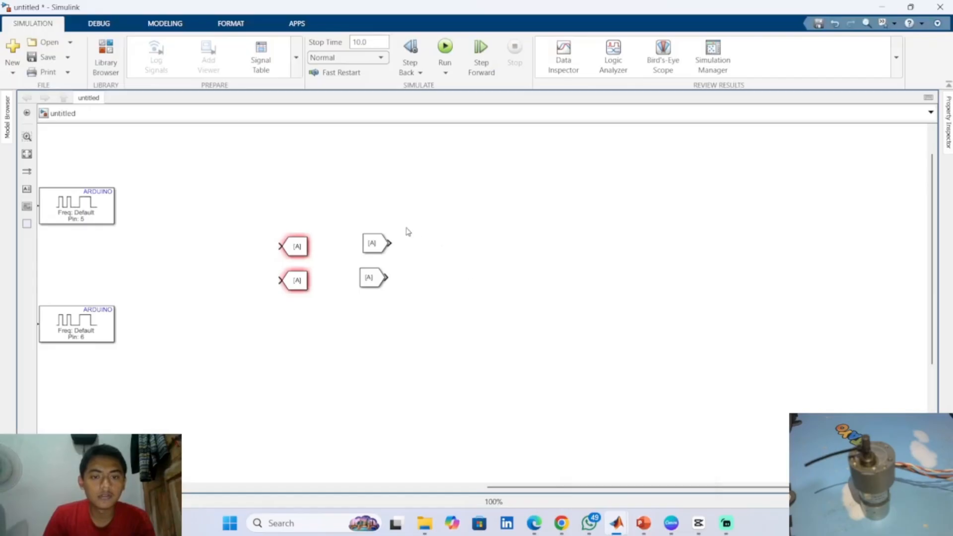
Add a Constant block above the Goto and From blocks in the untitled model and connect a Goto block to its output
click(355, 200)
double_click(354, 200)
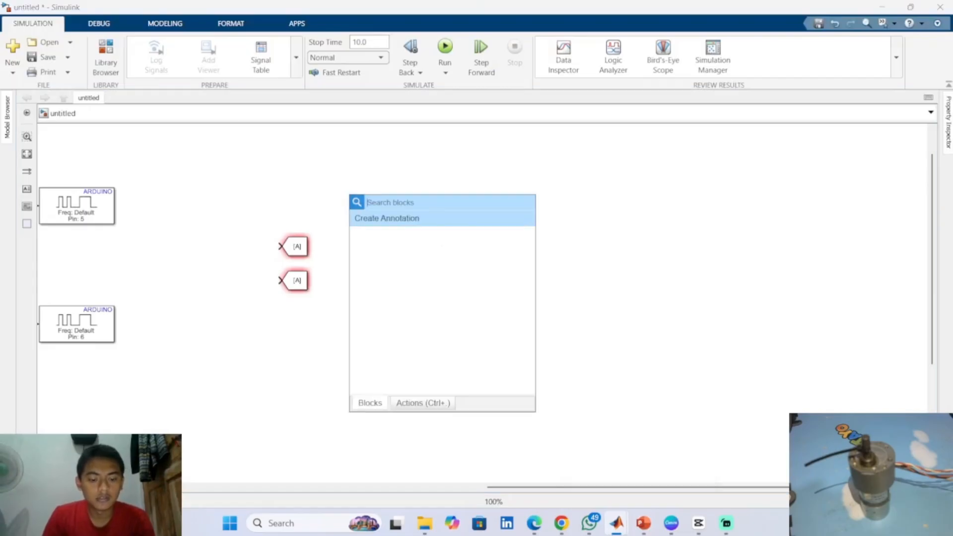
text(d)
text(on)
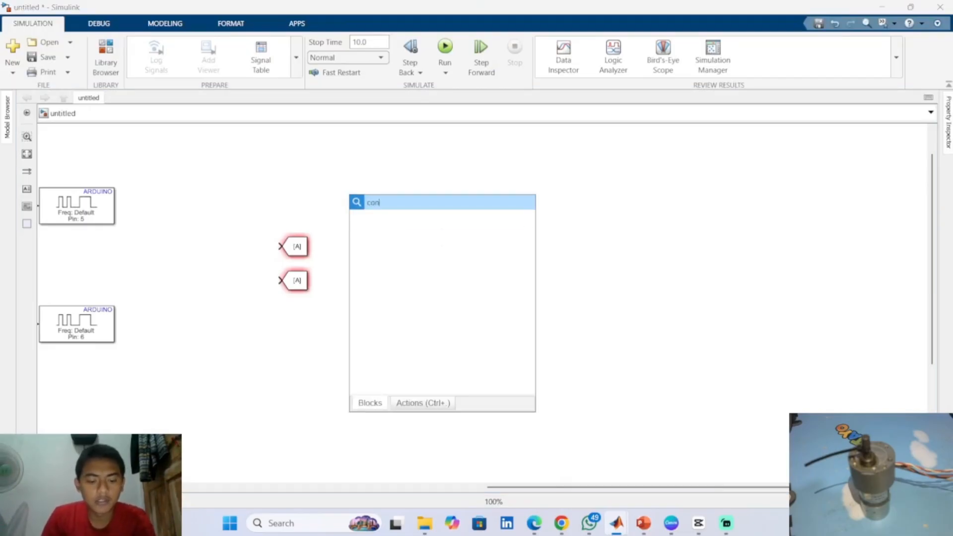
text(st)
key(Return)
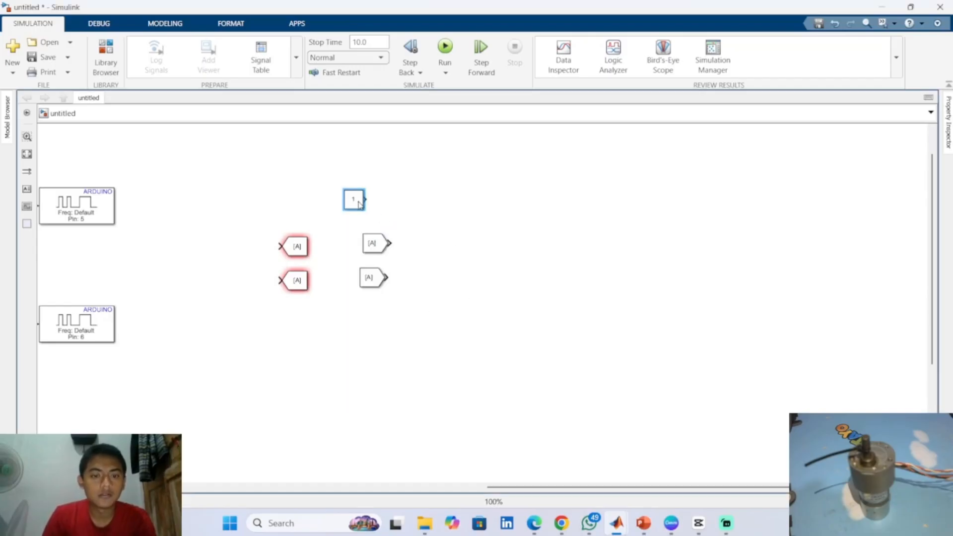
drag(354, 200, 340, 169)
drag(304, 252, 389, 174)
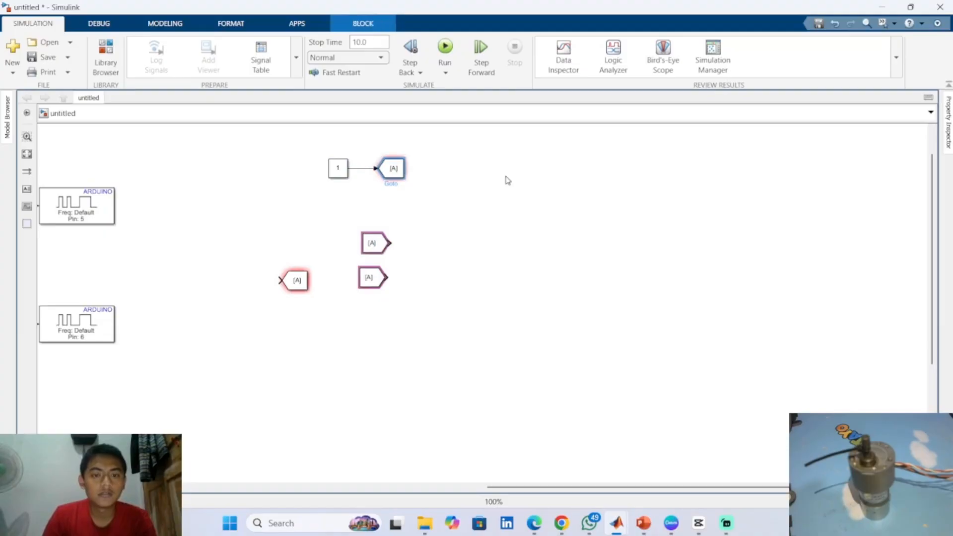
Add a Dashboard Slider block beside the constant's Goto block and stretch it into a long horizontal scale
click(457, 170)
text(s)
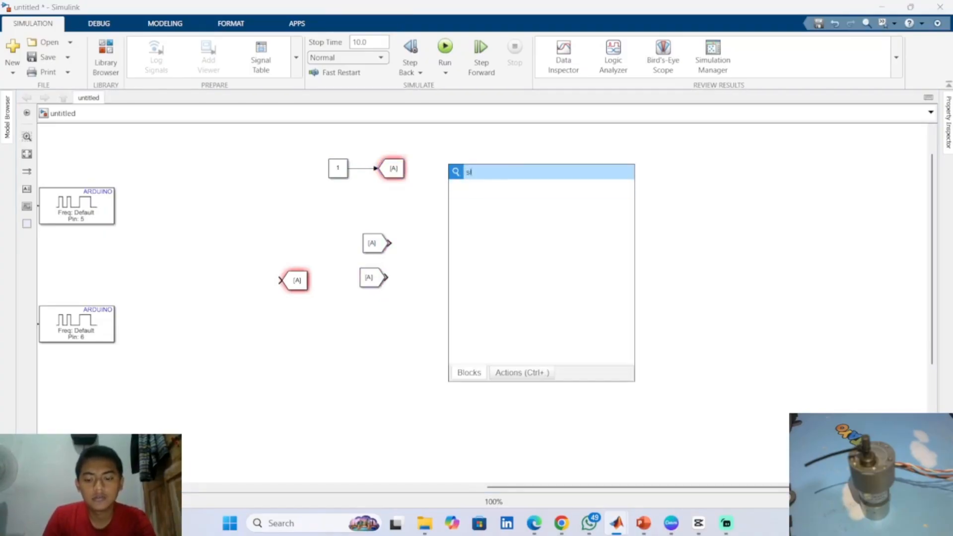
text(lider)
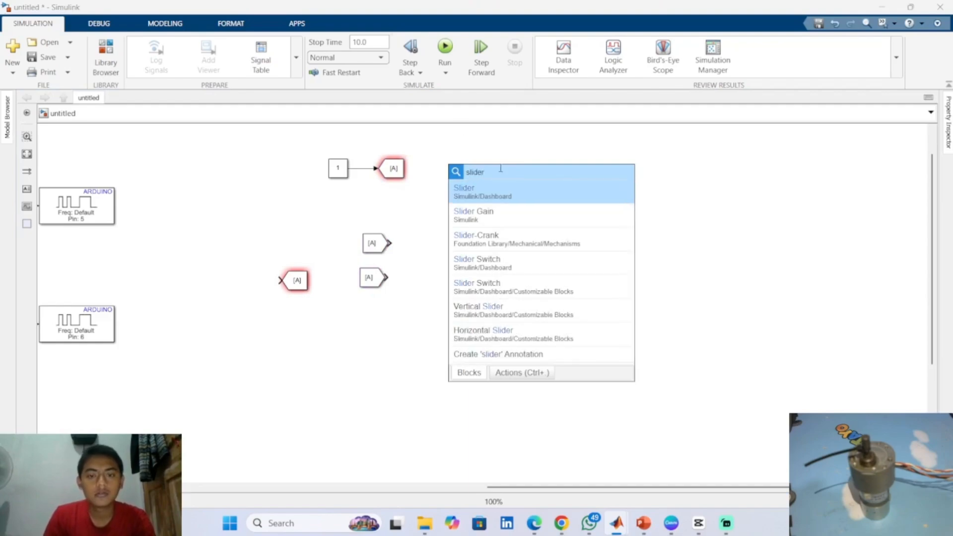
click(503, 195)
drag(487, 175, 521, 176)
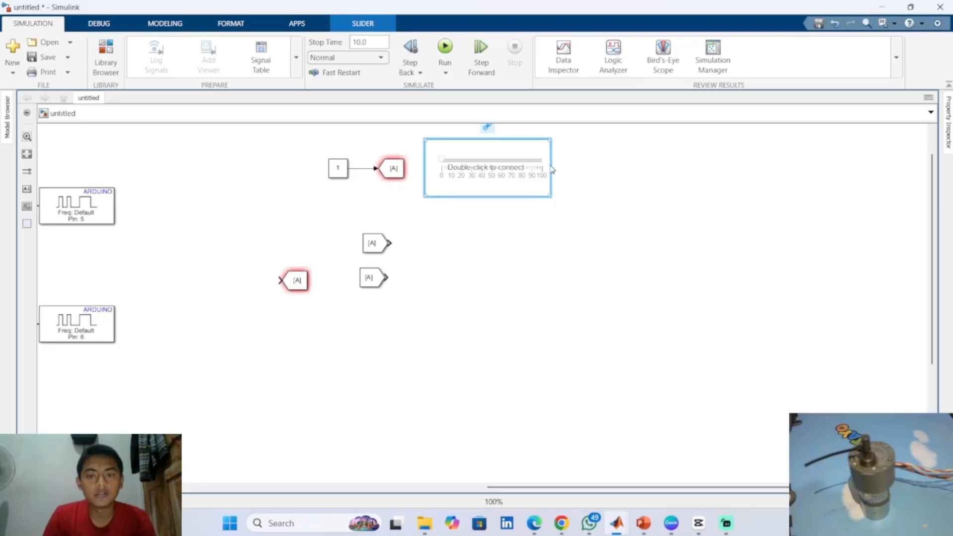
drag(564, 140, 928, 136)
click(734, 247)
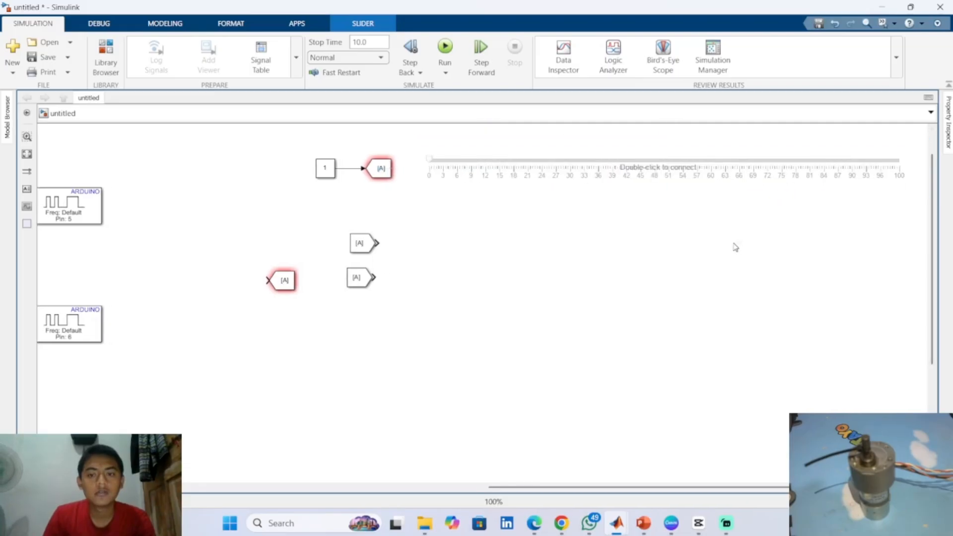
drag(704, 243, 563, 303)
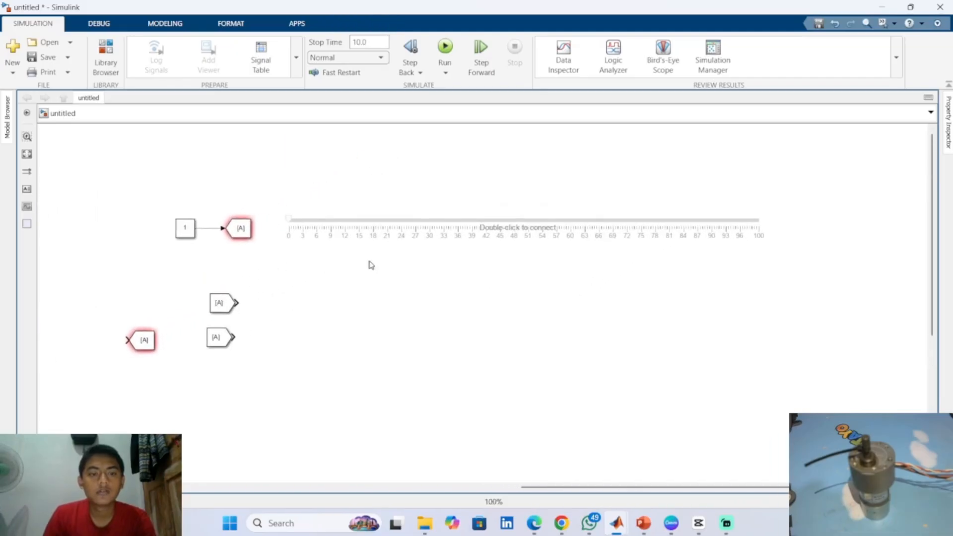
click(309, 230)
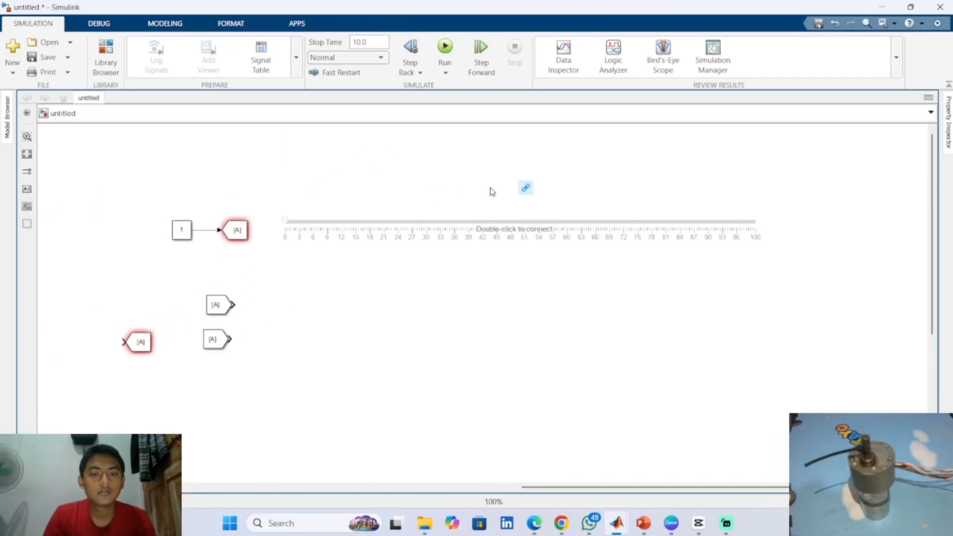
Check the autotuning slide and set the new slider's minimum to -255 and maximum to 255
double_click(515, 218)
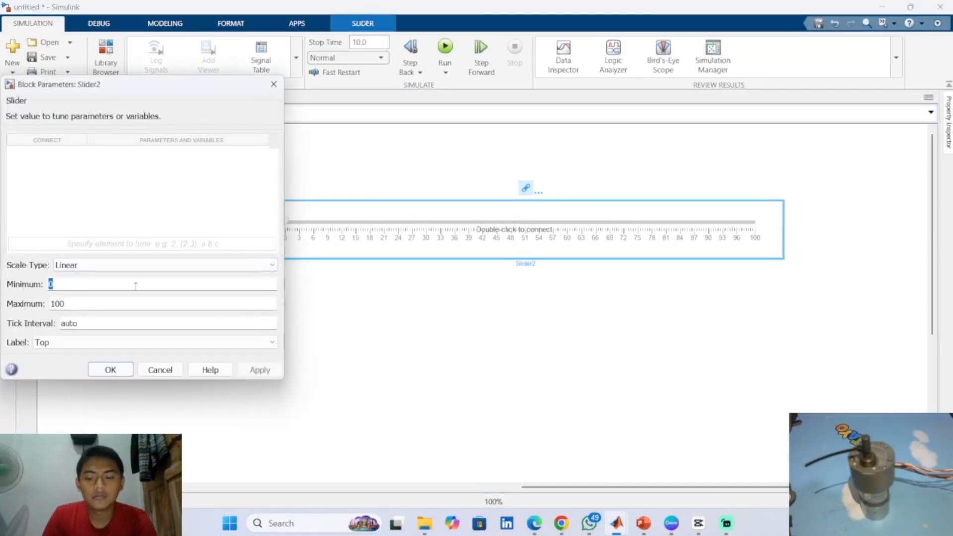
mouse_move(644, 523)
mouse_move(667, 472)
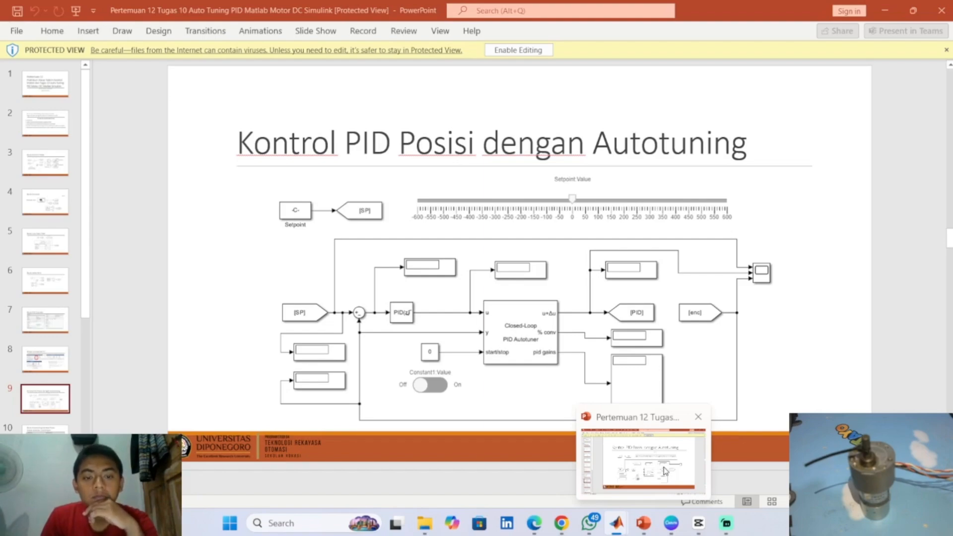
click(665, 471)
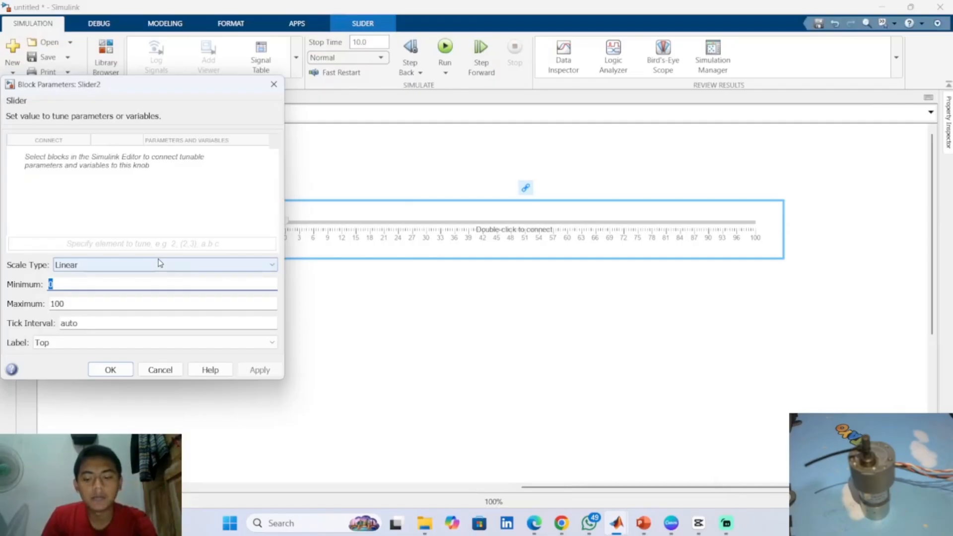
text(-255)
key(Tab)
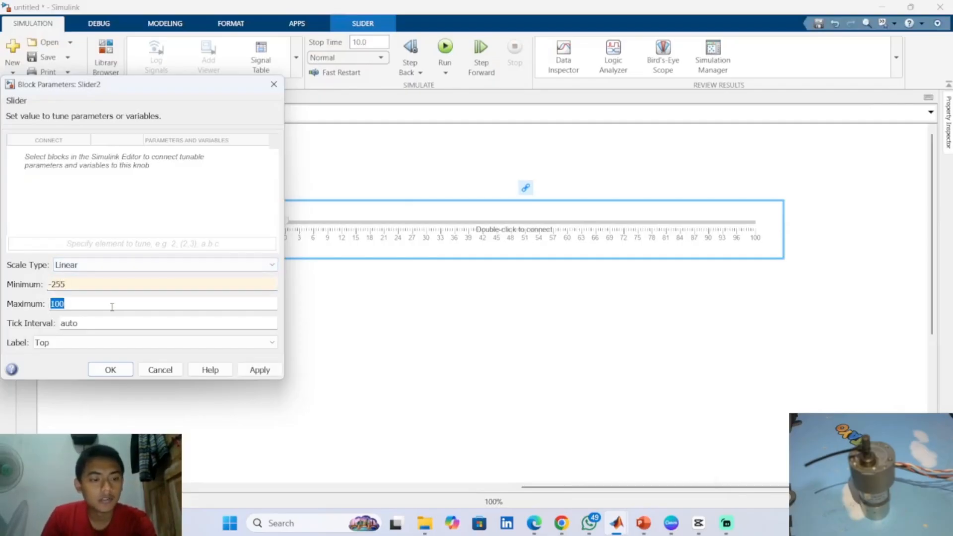
text(255)
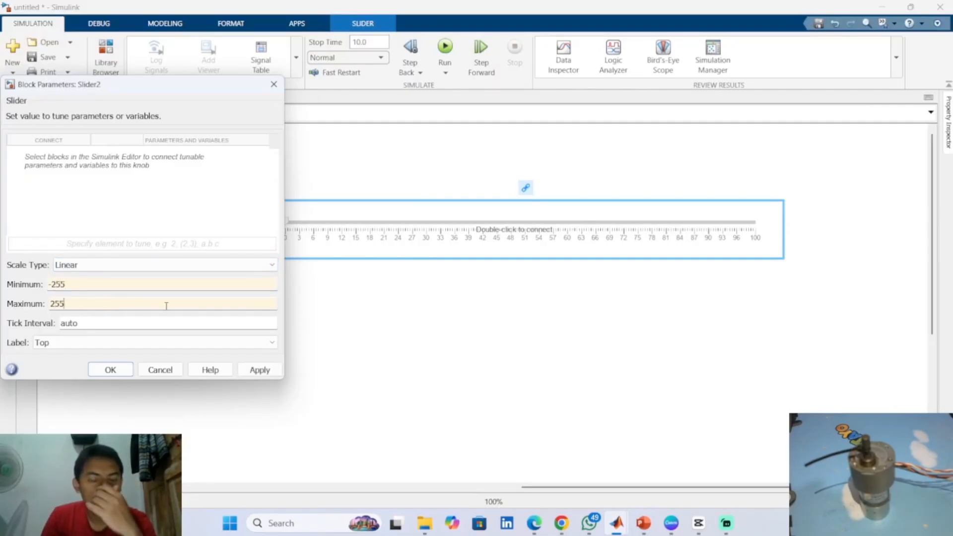
click(264, 372)
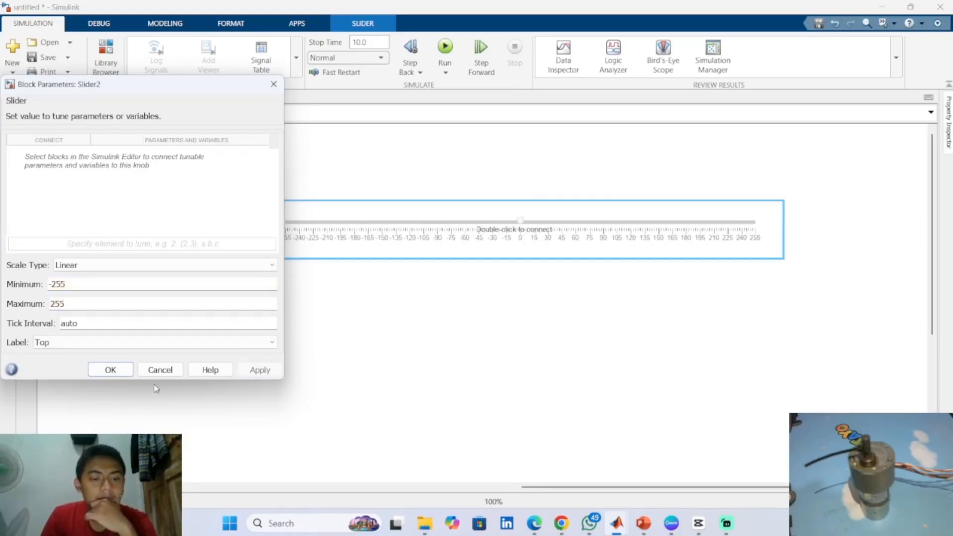
click(111, 370)
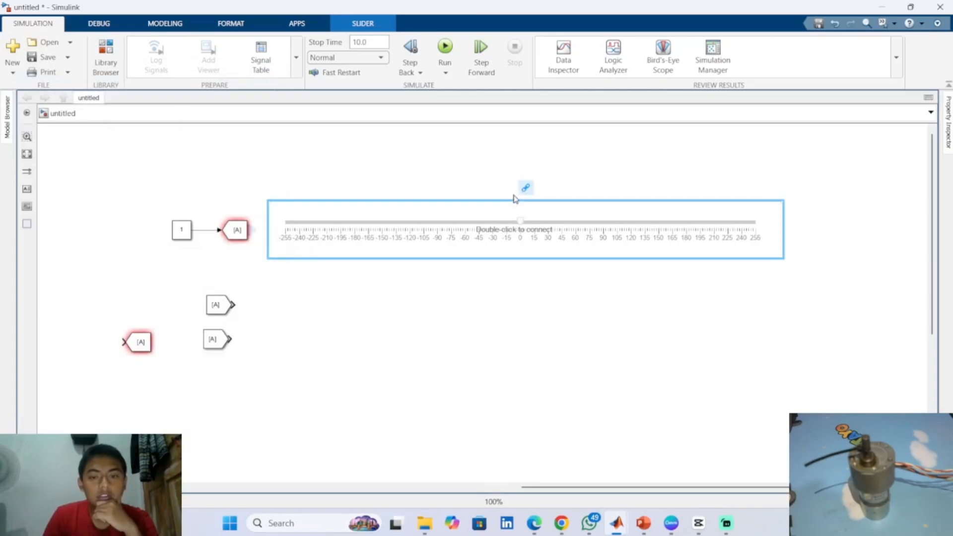
Connect the slider to the Value parameter of the new Constant block, Constant4:Value
click(525, 188)
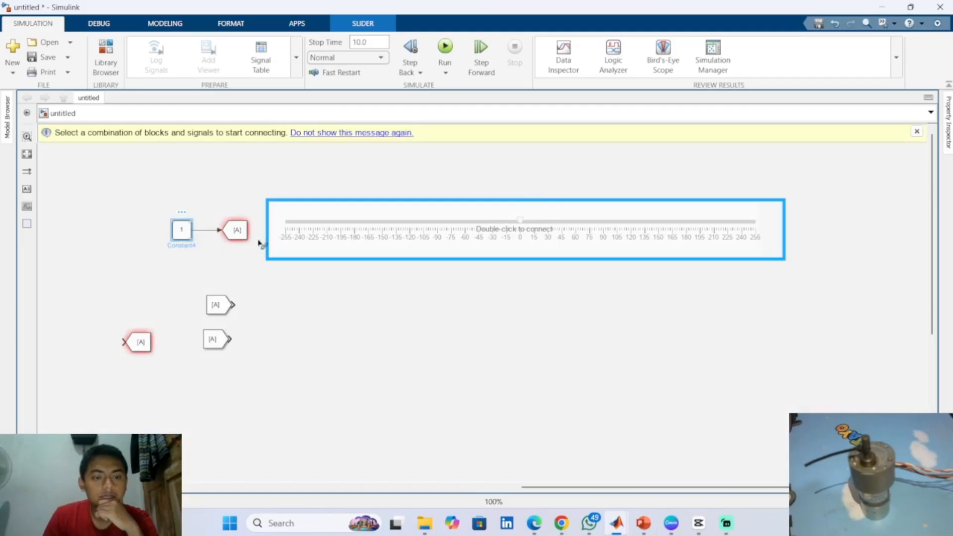
click(198, 237)
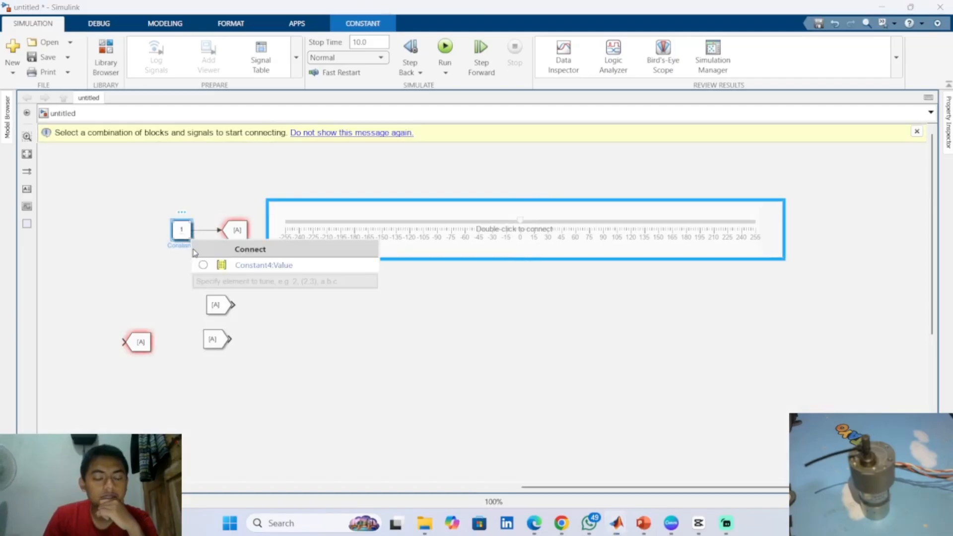
click(203, 265)
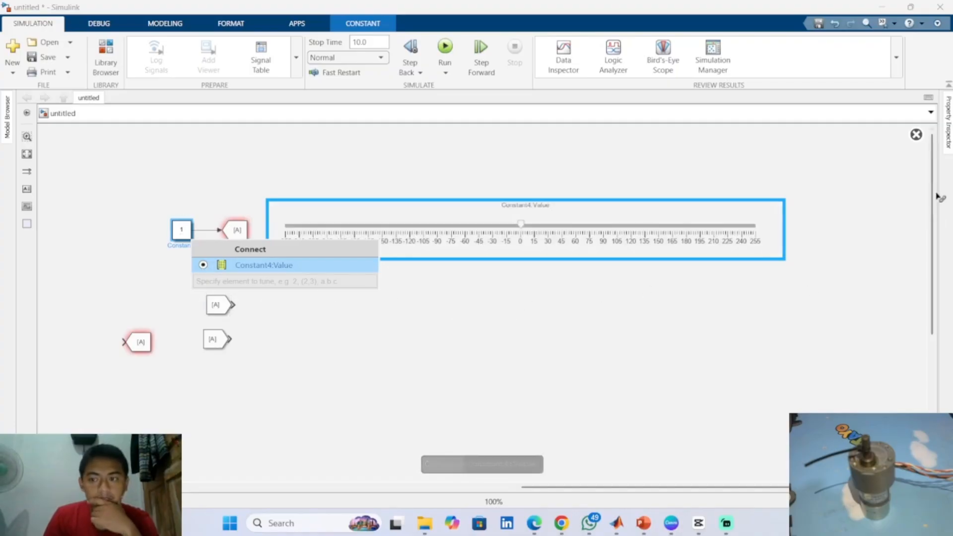
click(874, 169)
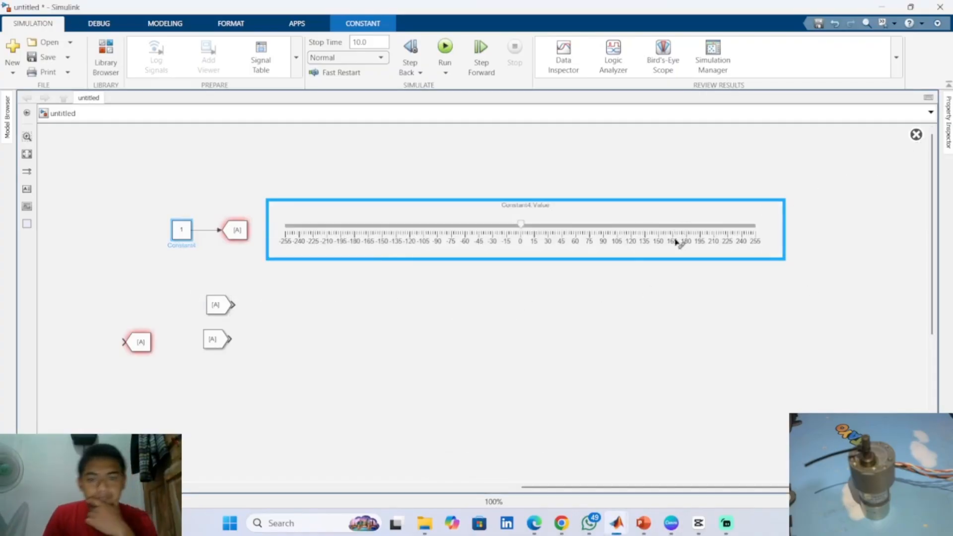
click(541, 269)
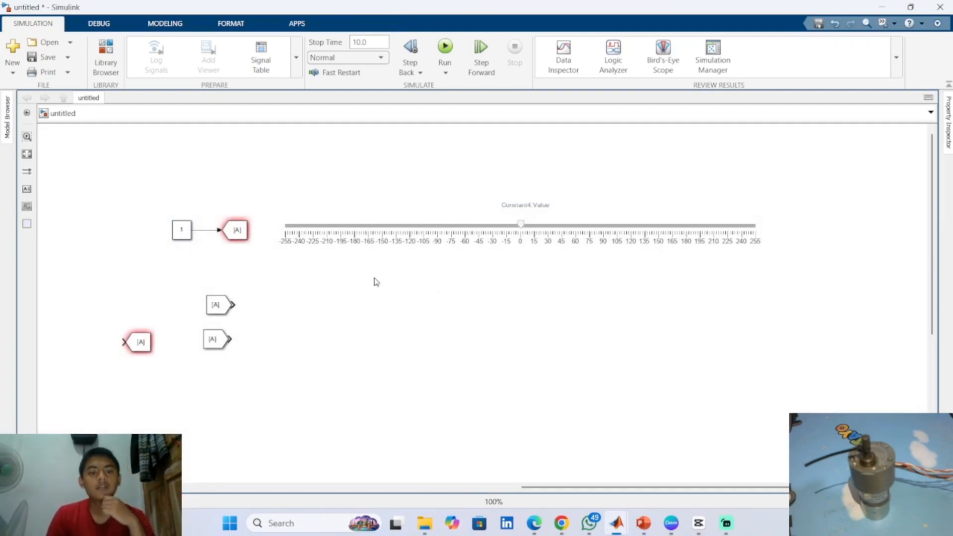
Set the tag of the Goto block fed by the Constant block to SP
drag(344, 334, 353, 390)
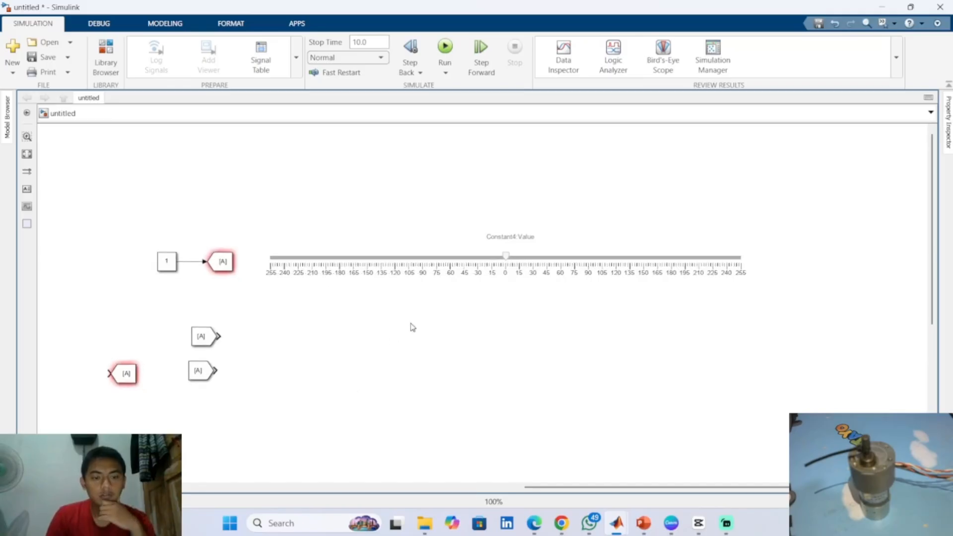
click(231, 264)
double_click(228, 264)
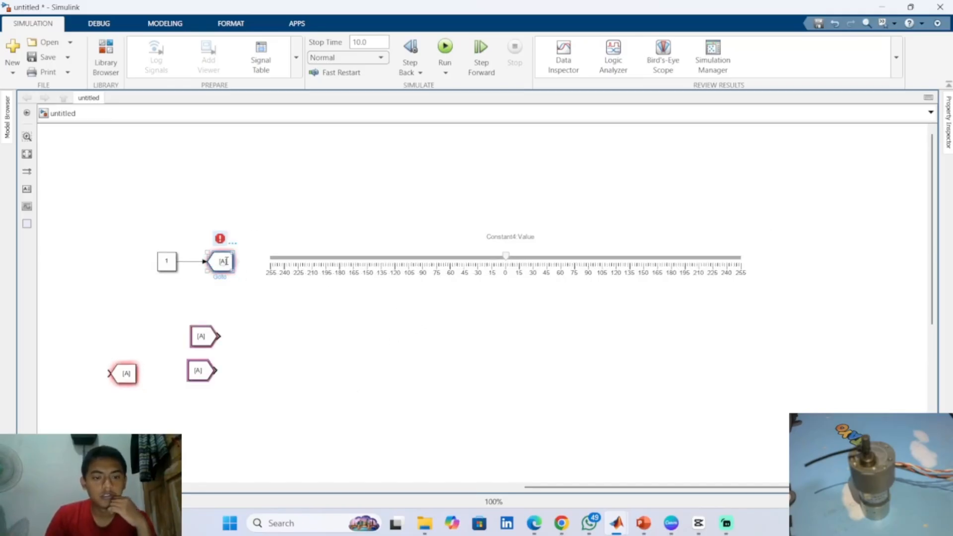
double_click(301, 236)
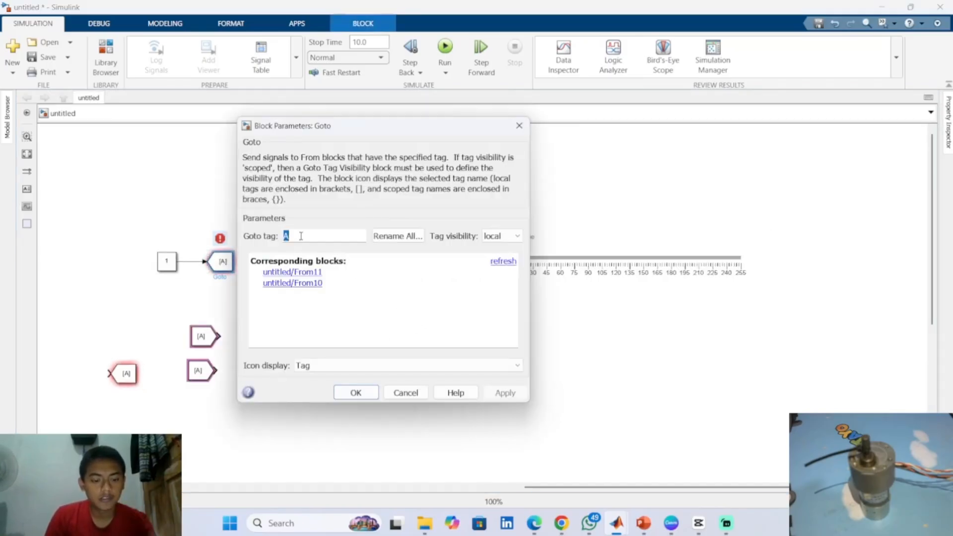
text(SP)
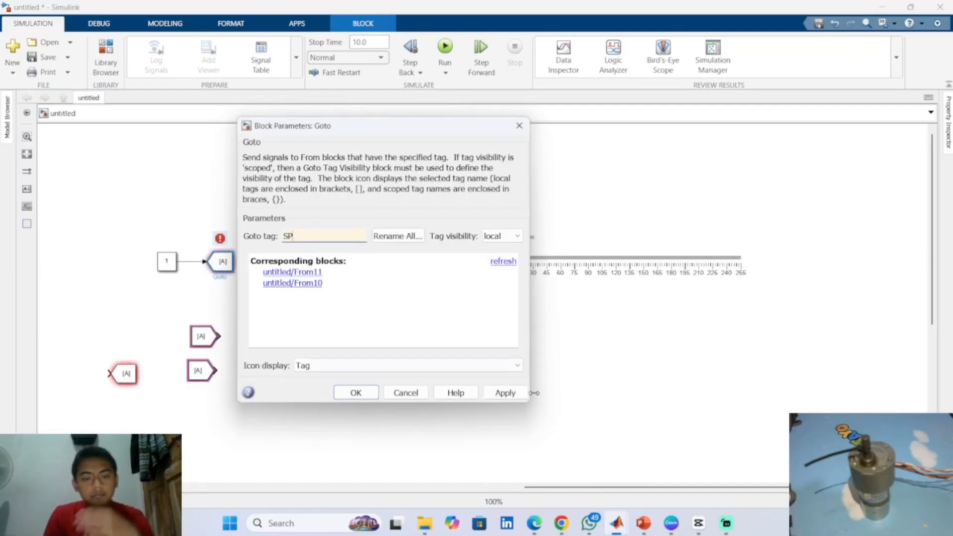
click(505, 393)
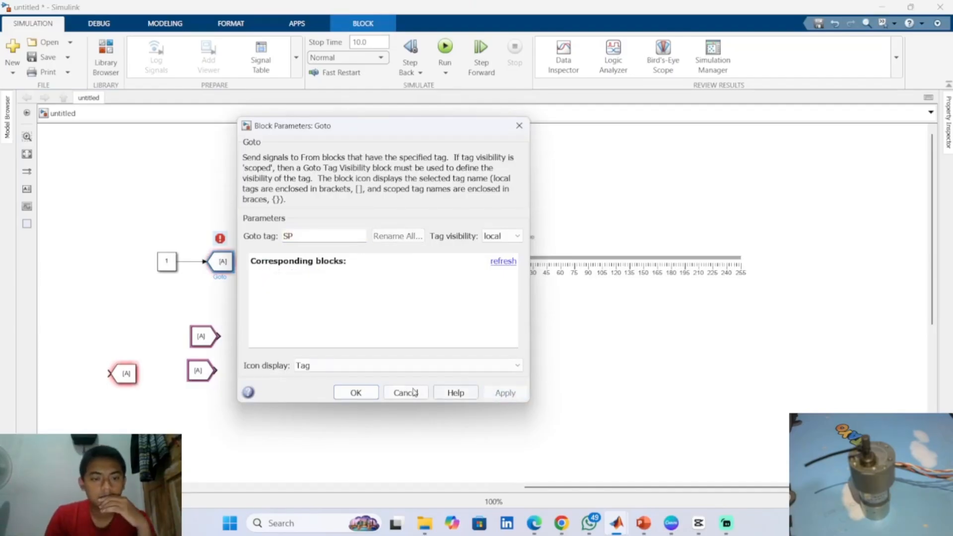
click(357, 393)
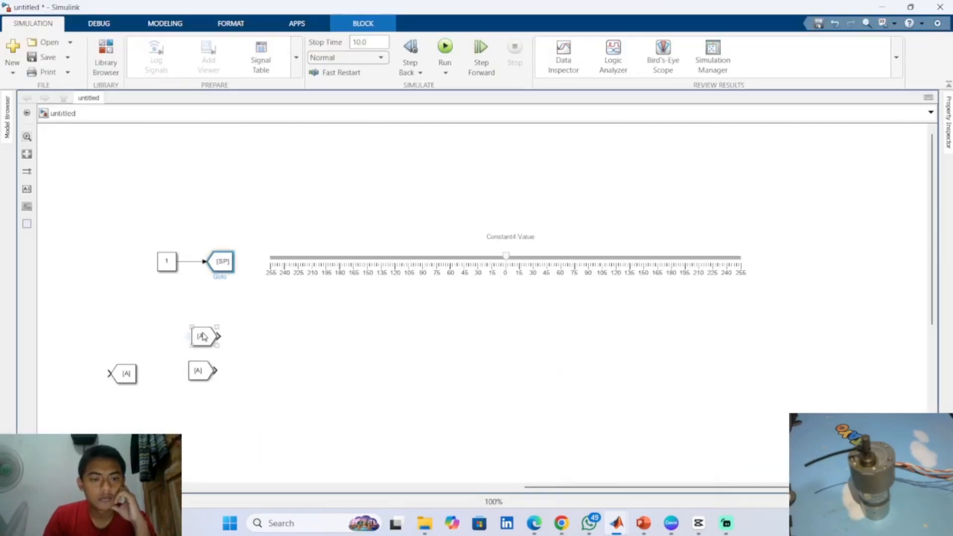
Spread out the loose From and Goto blocks below the constant and set the upper From block's tag to SP
drag(200, 336, 165, 342)
drag(199, 376, 192, 414)
drag(127, 376, 137, 419)
click(165, 342)
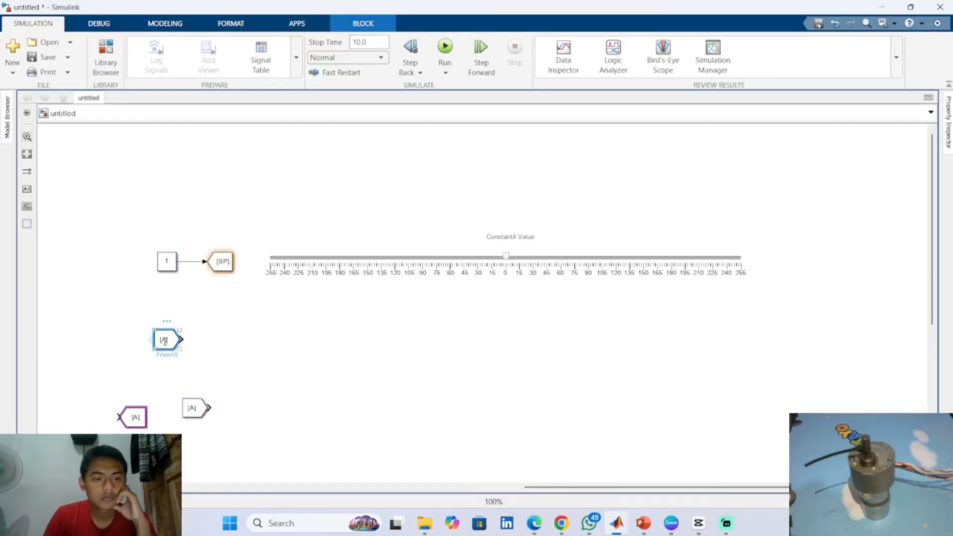
click(165, 342)
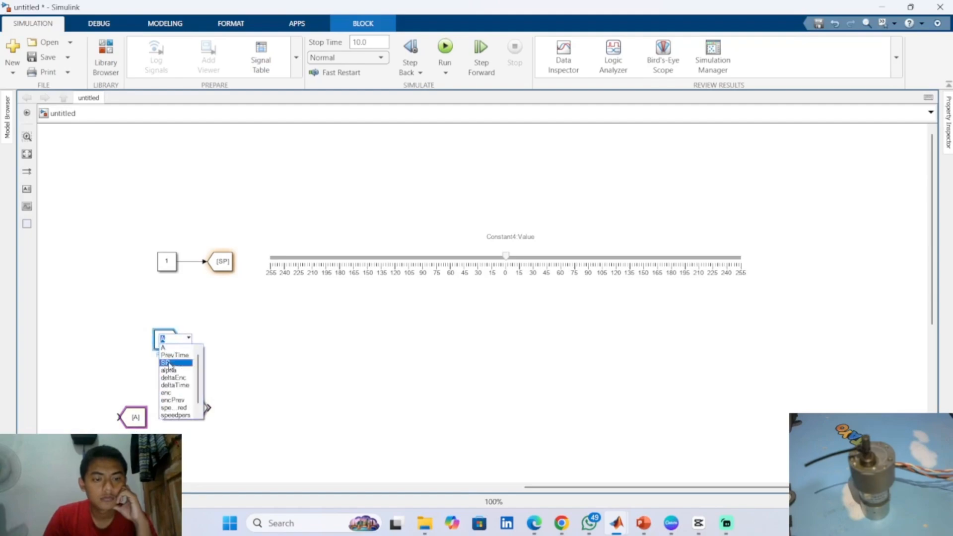
click(165, 363)
click(243, 339)
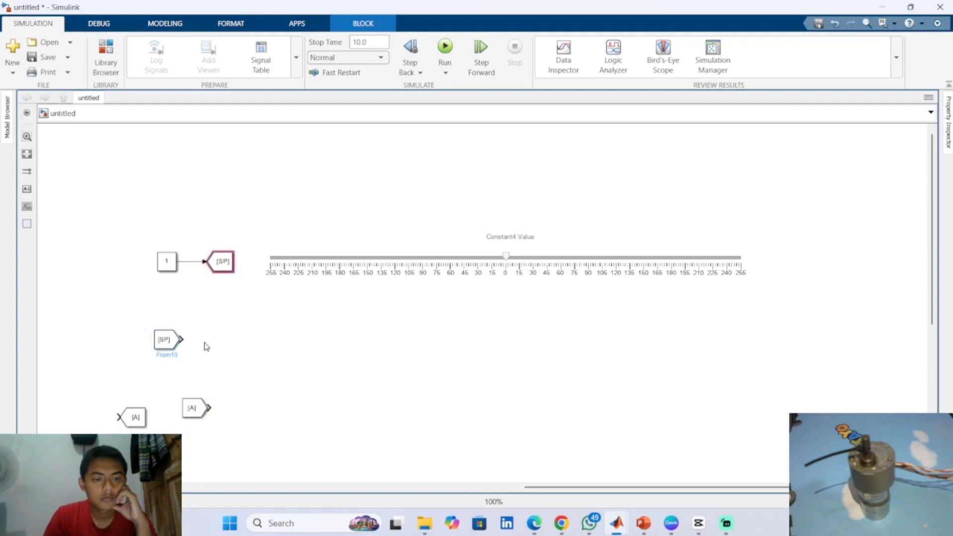
Add a Sum block beside the SP From block and connect the From block's output to its first input
double_click(244, 336)
text(SUM)
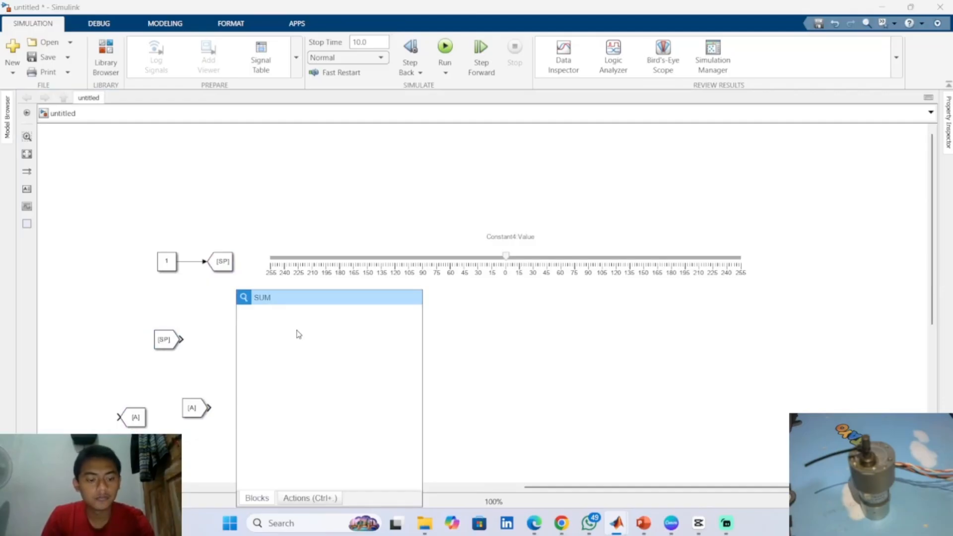
click(298, 318)
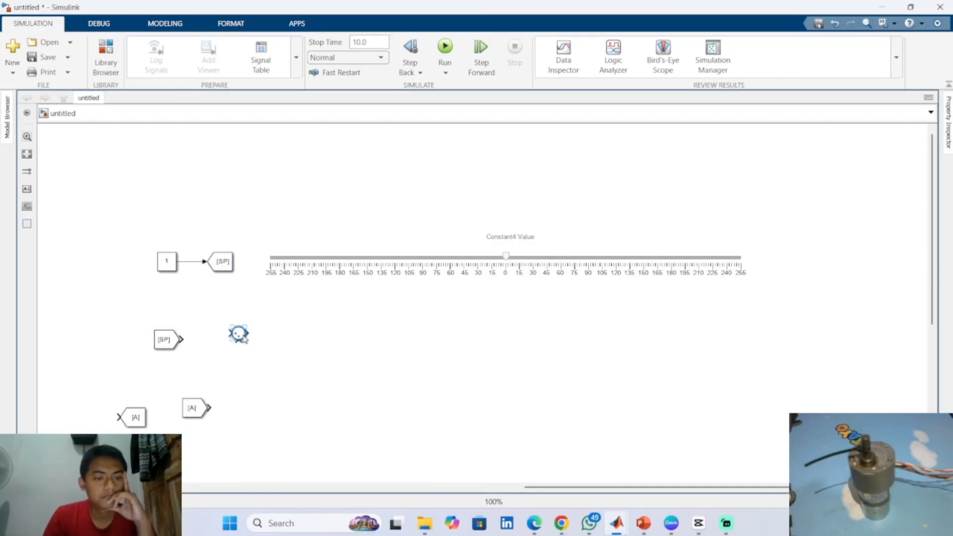
drag(247, 340, 254, 343)
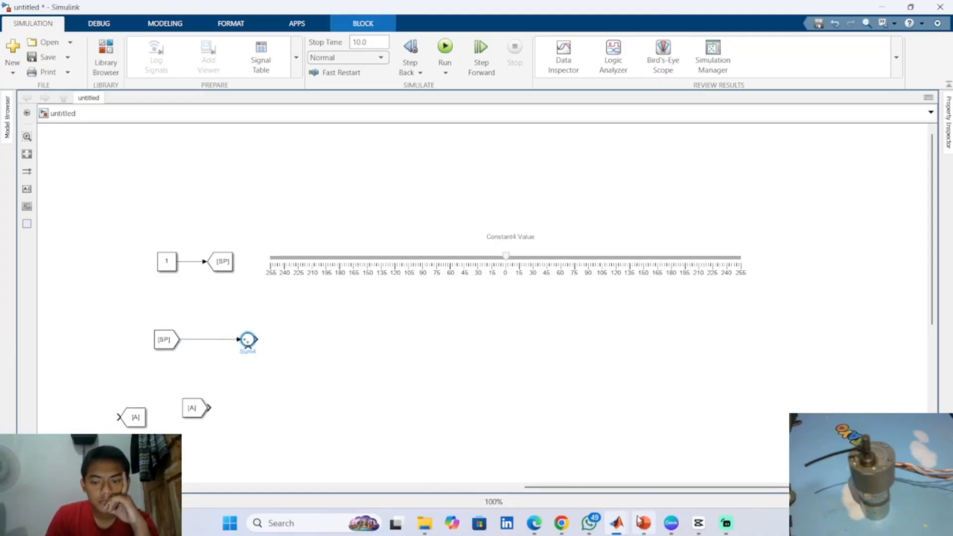
Check the autotuning slide and shift the SP From and Sum pair down, with both unused A-tagged blocks in a row beneath it
mouse_move(642, 522)
click(660, 474)
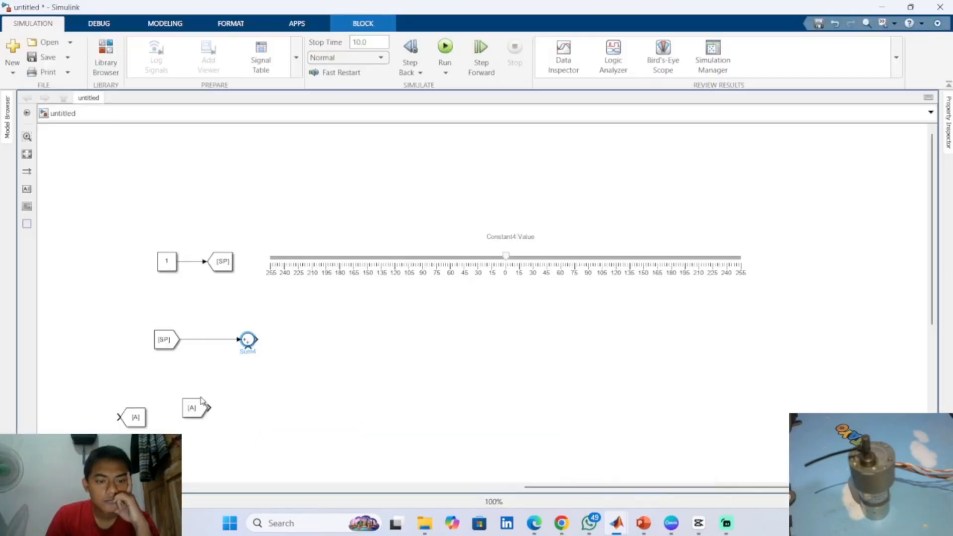
drag(200, 412, 180, 472)
drag(147, 321, 320, 370)
drag(144, 311, 289, 369)
drag(250, 345, 247, 386)
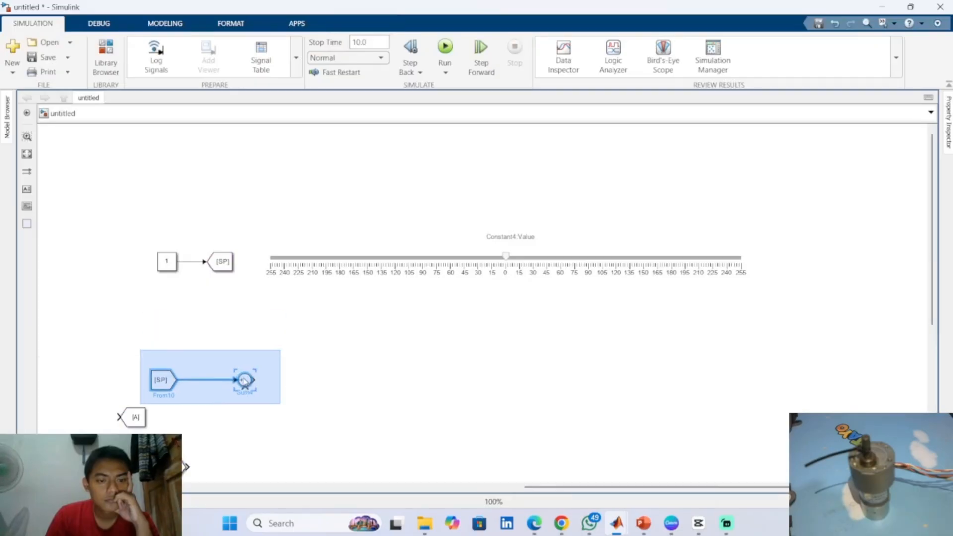
click(363, 430)
scroll(377, 362, down, 4)
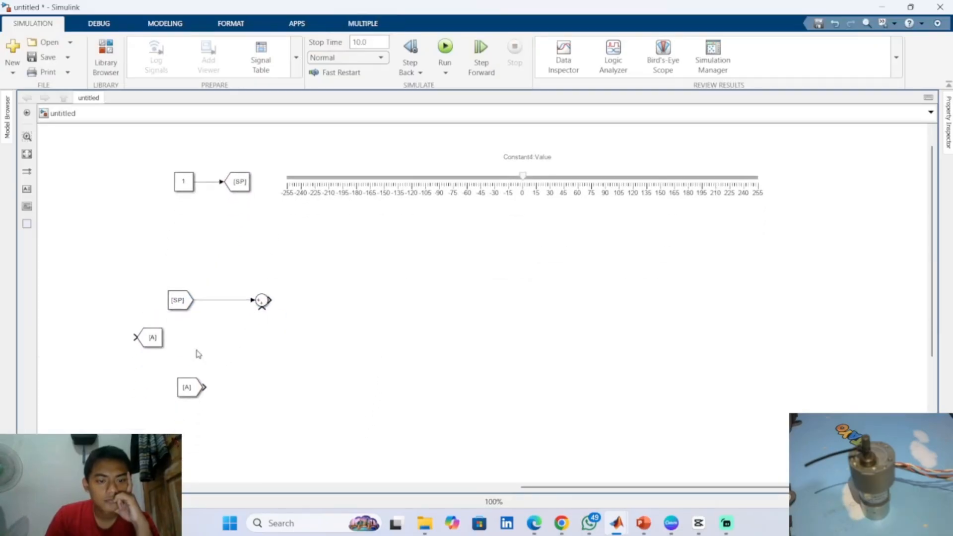
drag(151, 340, 130, 390)
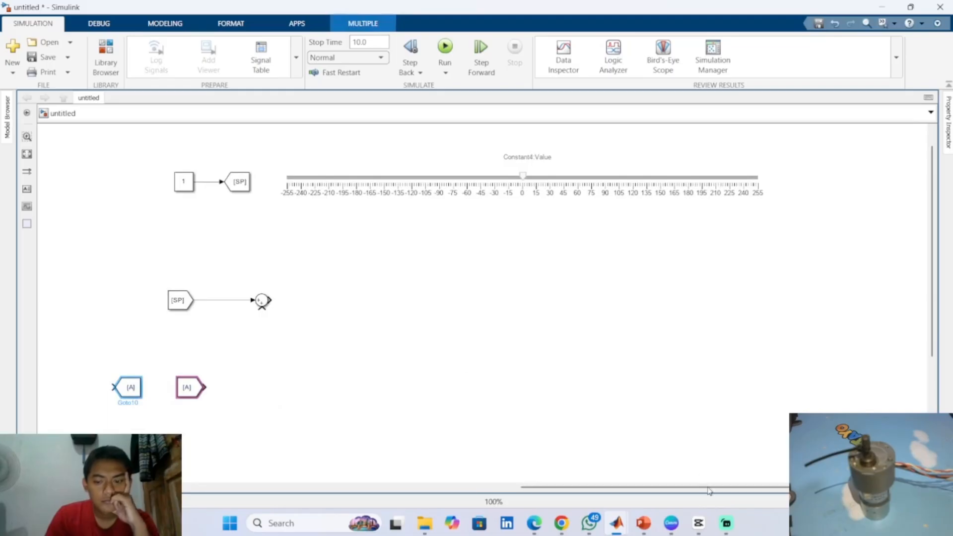
Check the autotuning slide again and enlarge the Sum block connected to the SP From block
mouse_move(644, 528)
click(660, 467)
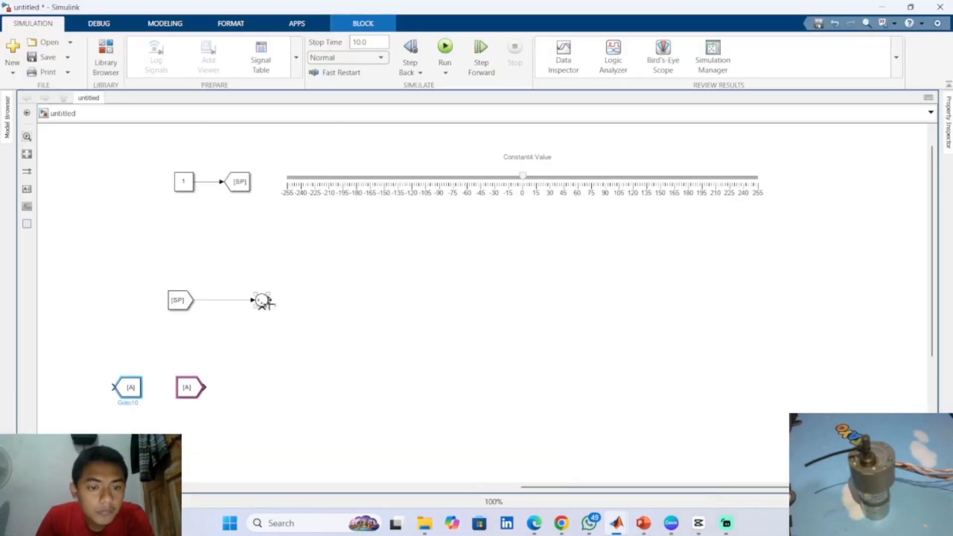
drag(272, 309, 282, 285)
click(326, 303)
click(275, 304)
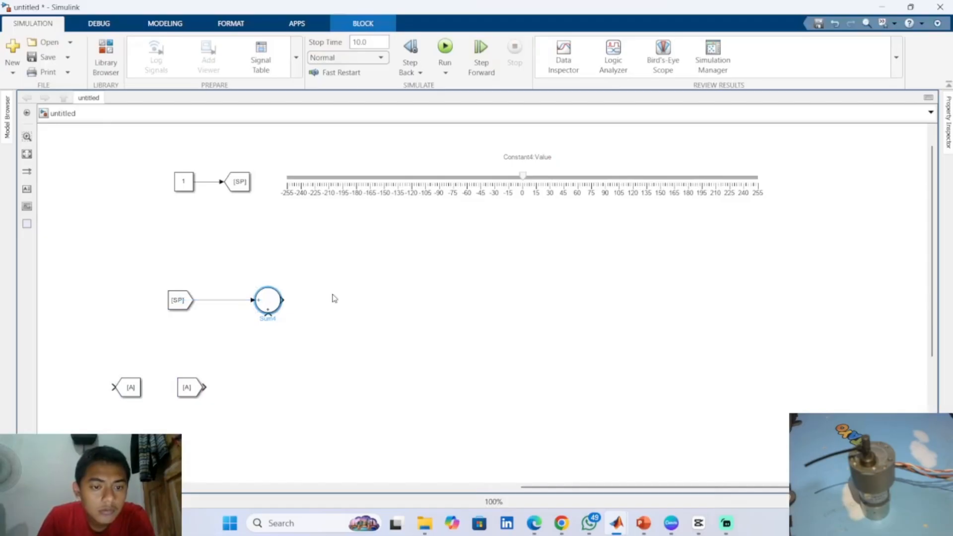
Set the Sum block's list of signs to |+- so that the second input is subtracted
click(334, 298)
double_click(274, 304)
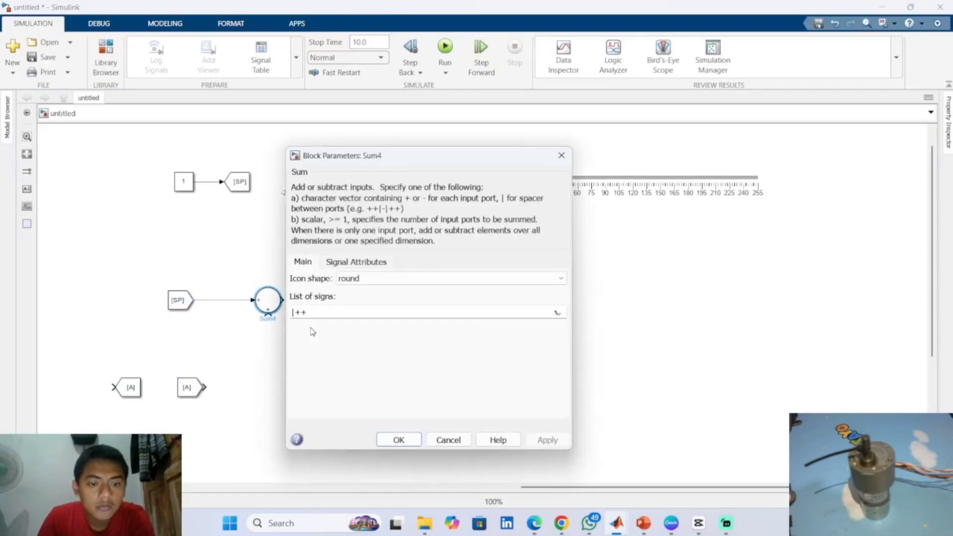
double_click(330, 312)
click(309, 316)
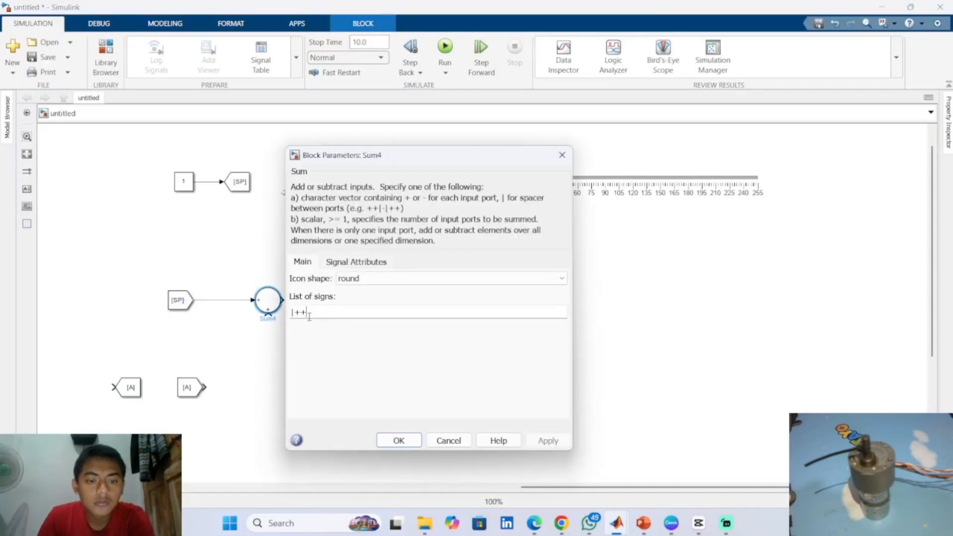
key(BackSpace)
text(-)
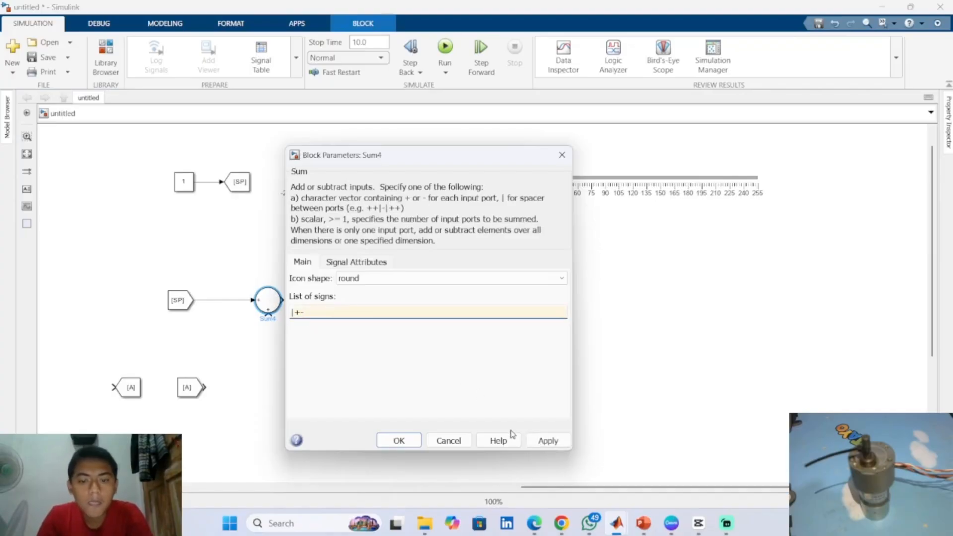
click(547, 441)
click(412, 441)
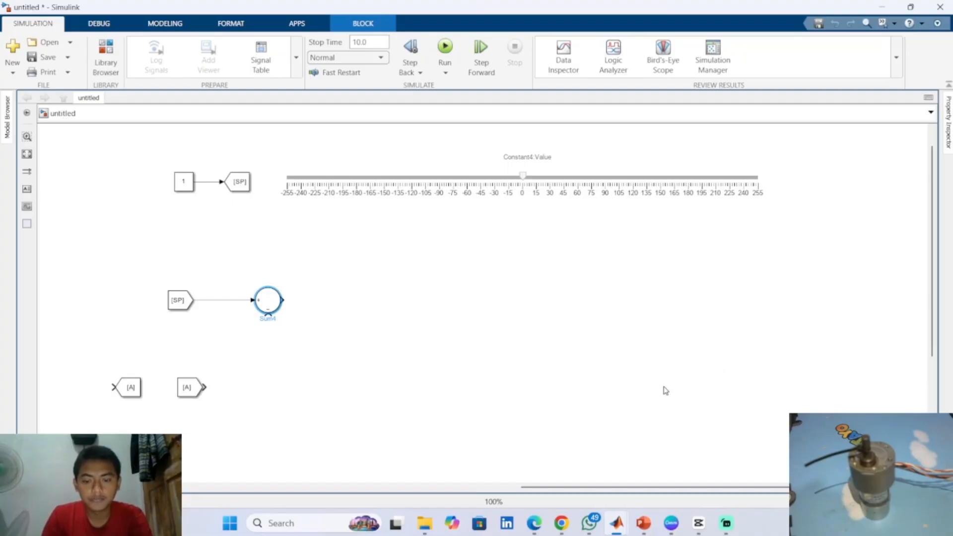
Add a Discrete PID Controller block from Simulink/Discrete and connect the Sum block's output to its input
mouse_move(643, 523)
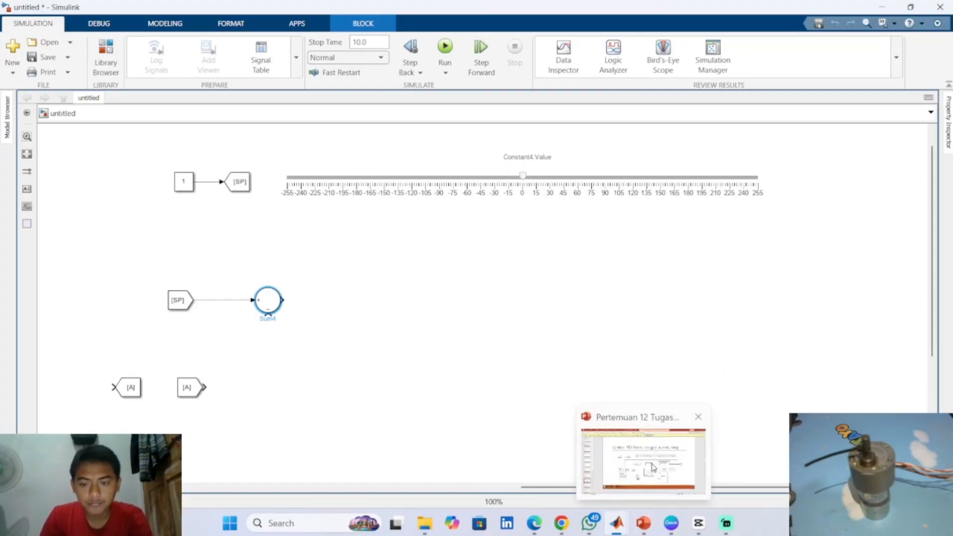
mouse_move(652, 467)
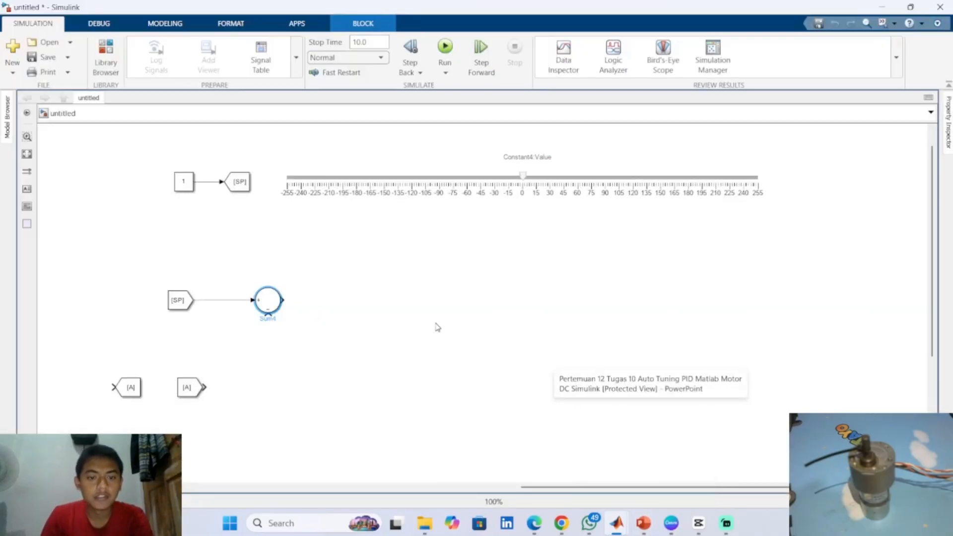
double_click(412, 302)
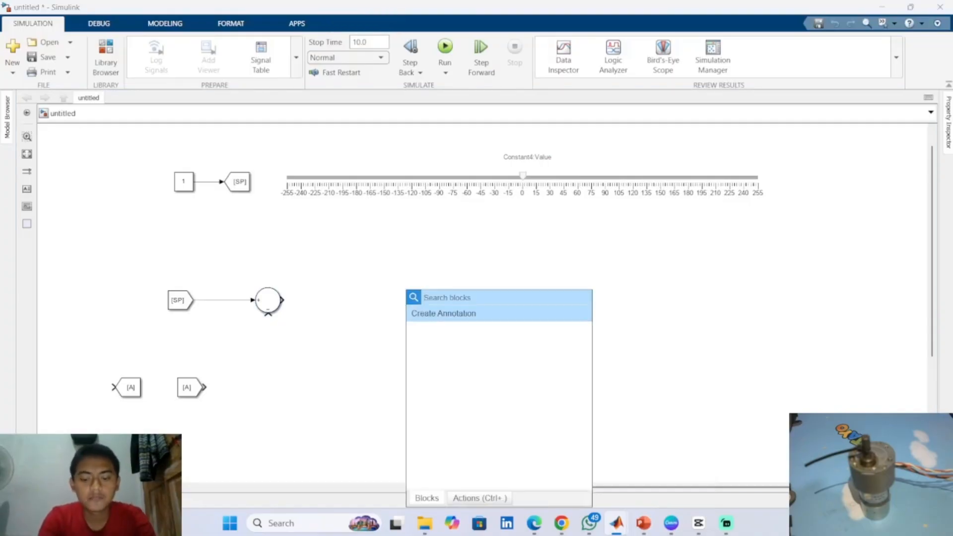
text(pid)
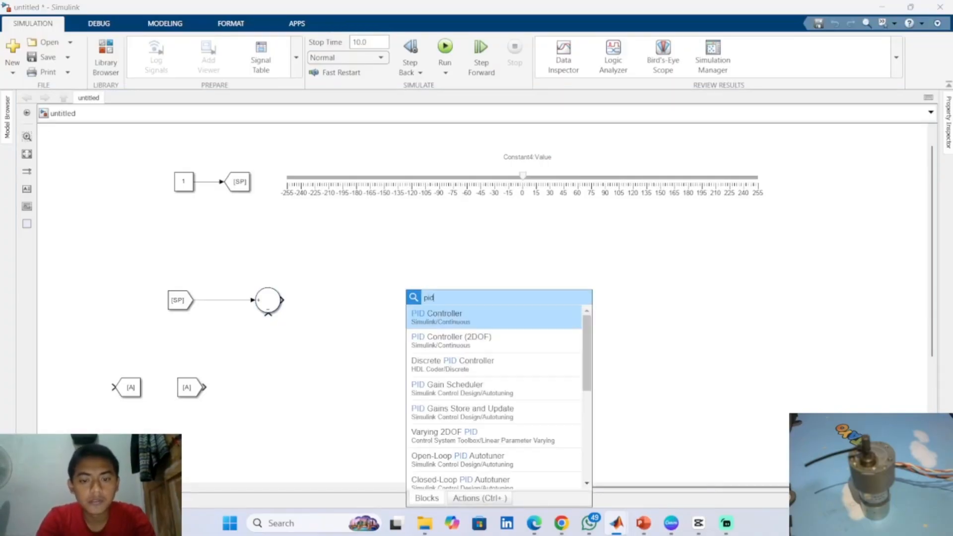
text( di)
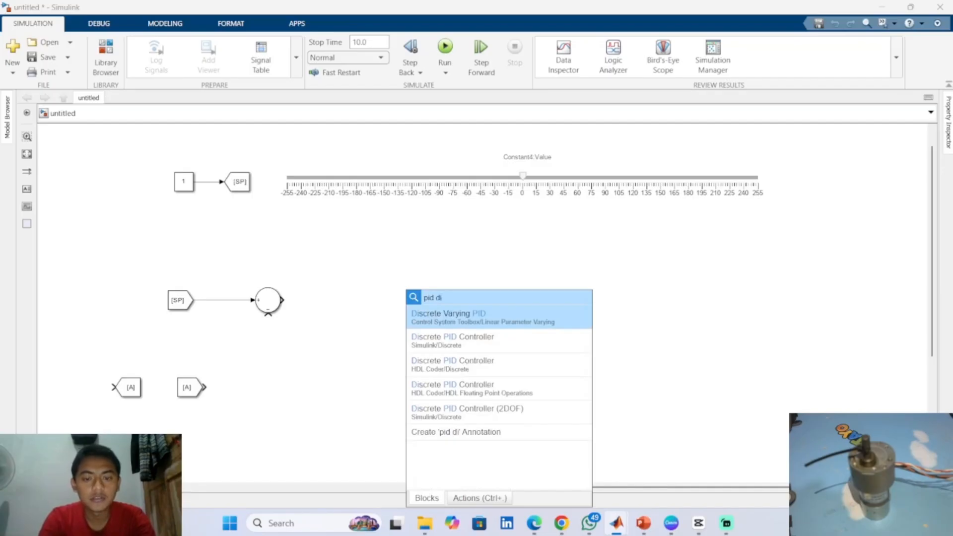
click(445, 343)
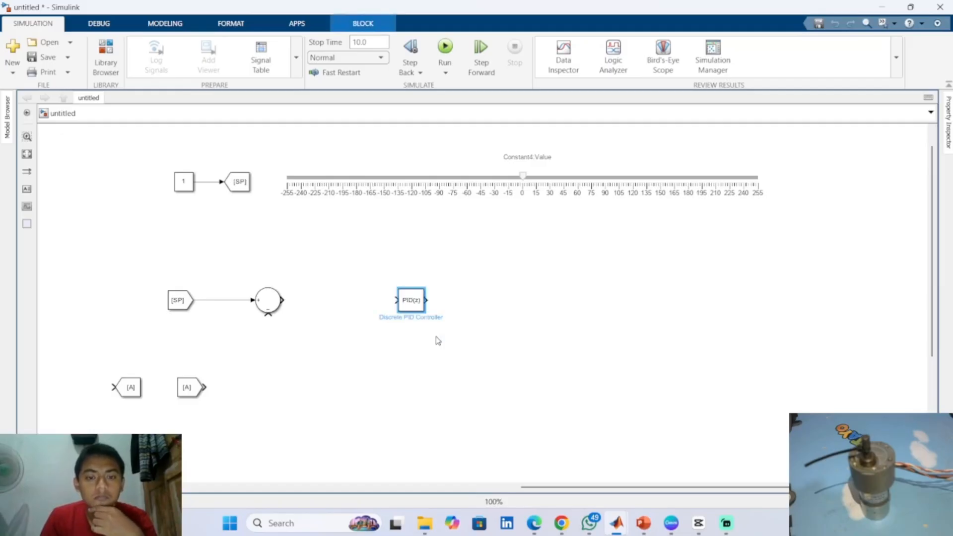
drag(416, 298, 375, 301)
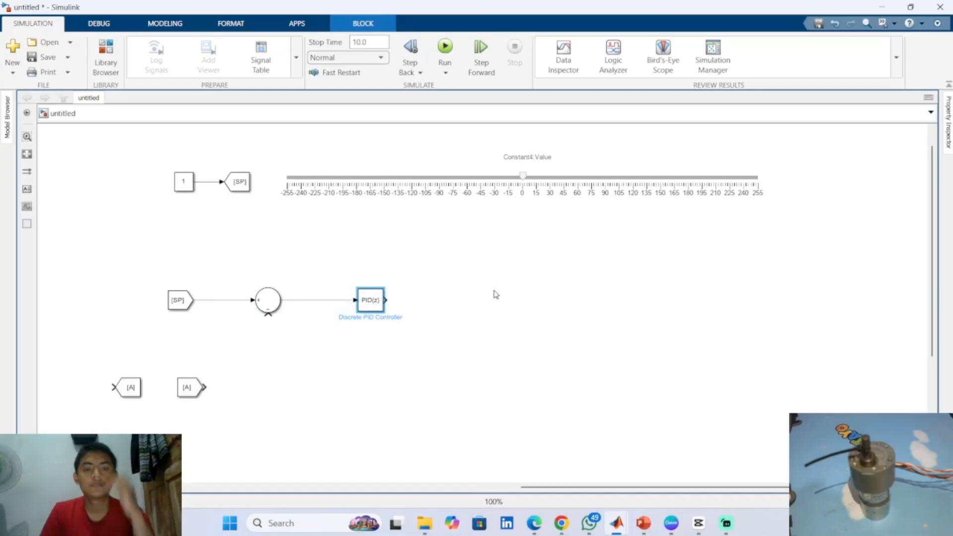
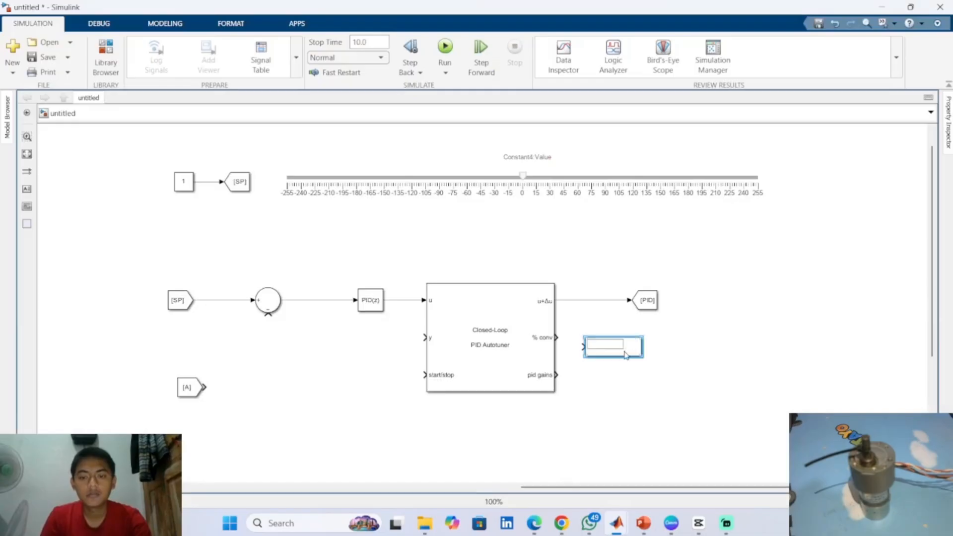
Connect the Display block to the Closed-Loop PID Autotuner's % conv output and check the autotuning slide
drag(625, 355, 670, 347)
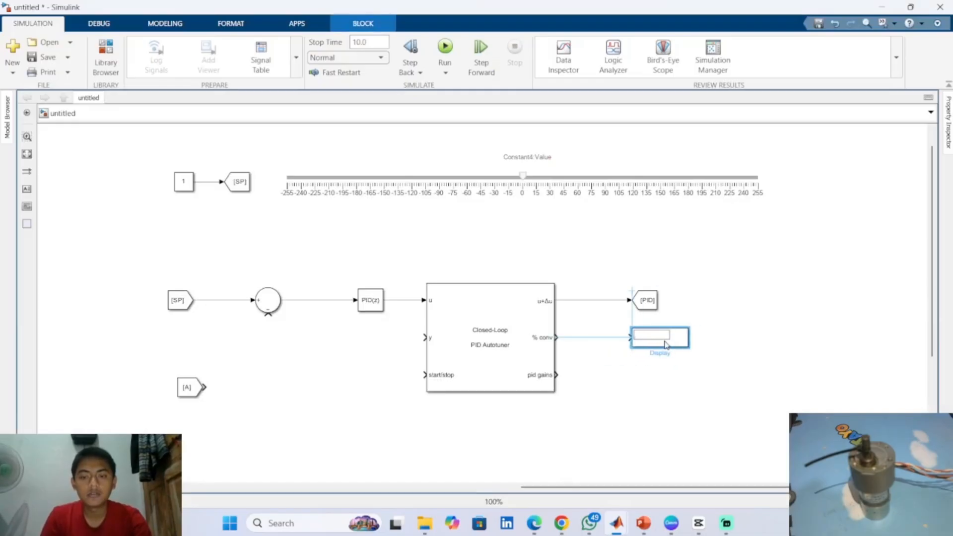
click(628, 342)
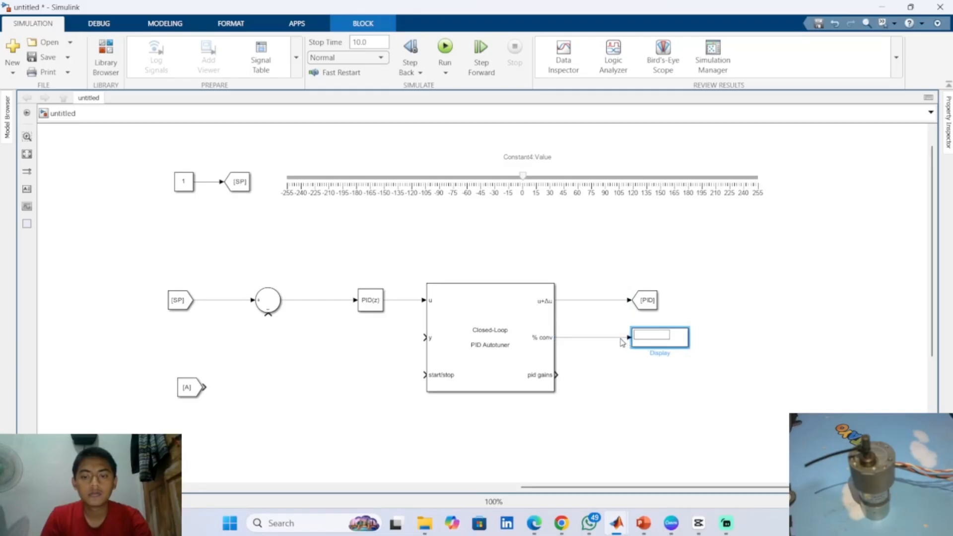
click(714, 391)
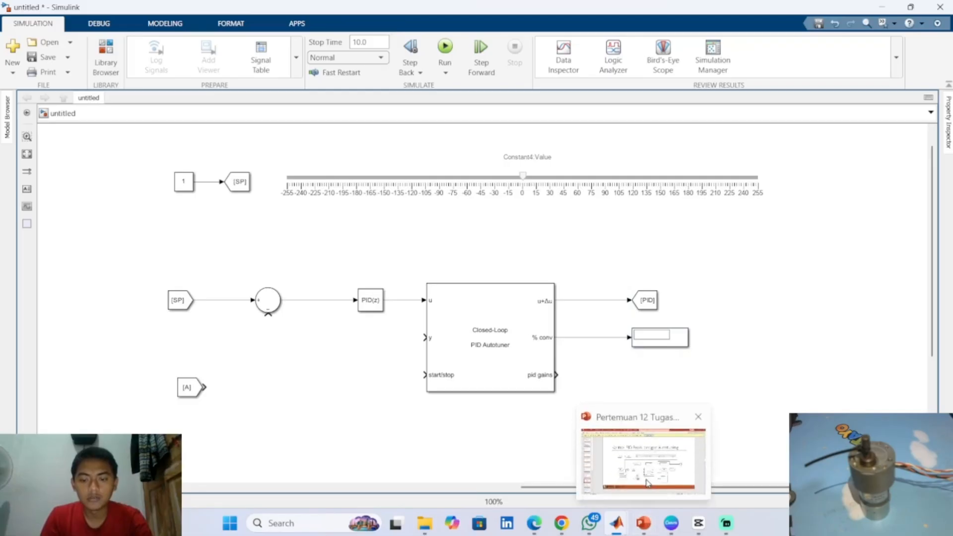
click(645, 523)
mouse_move(642, 516)
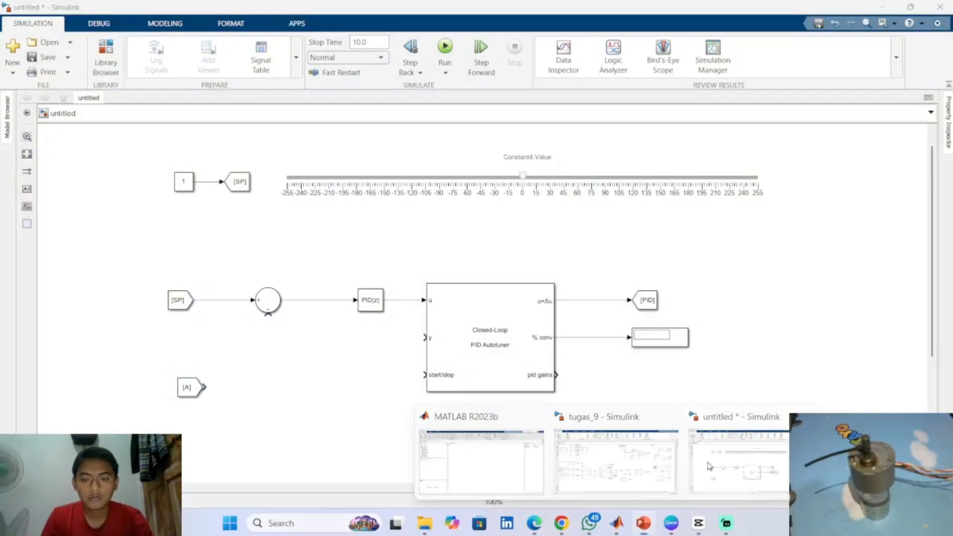
click(710, 467)
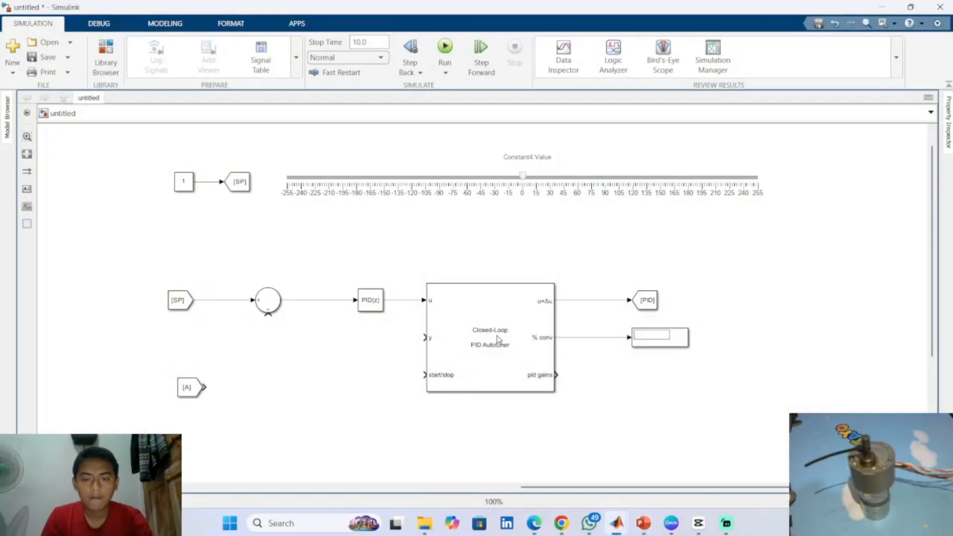
Duplicate the Display block directly beneath the original, level with the autotuner's pid gains output
click(658, 342)
drag(658, 343, 658, 377)
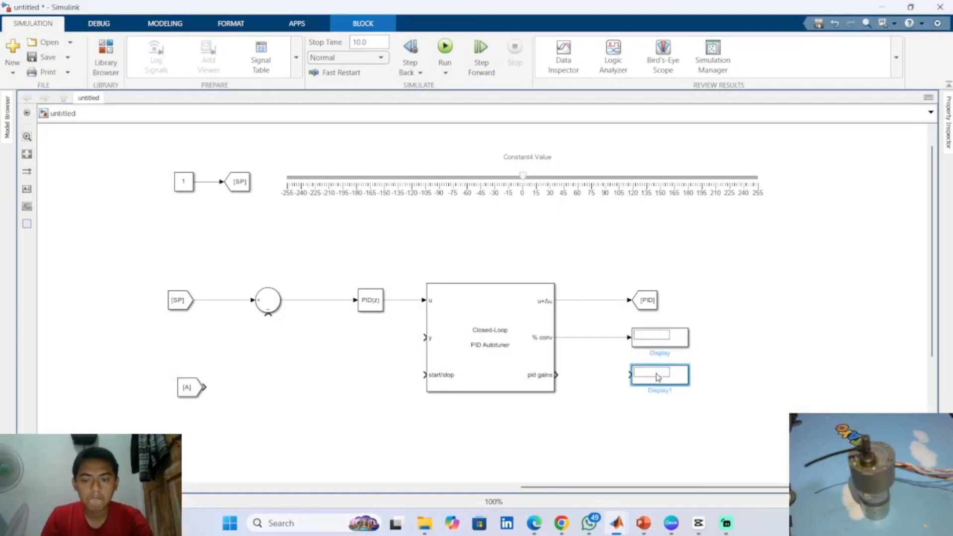
click(728, 365)
Set the decimation of the copied Display block to 4
double_click(670, 380)
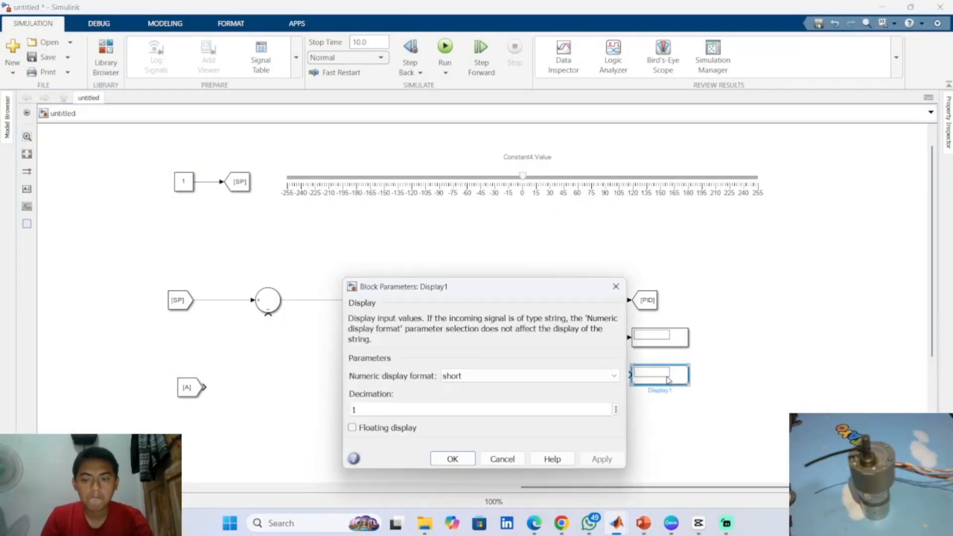
click(426, 413)
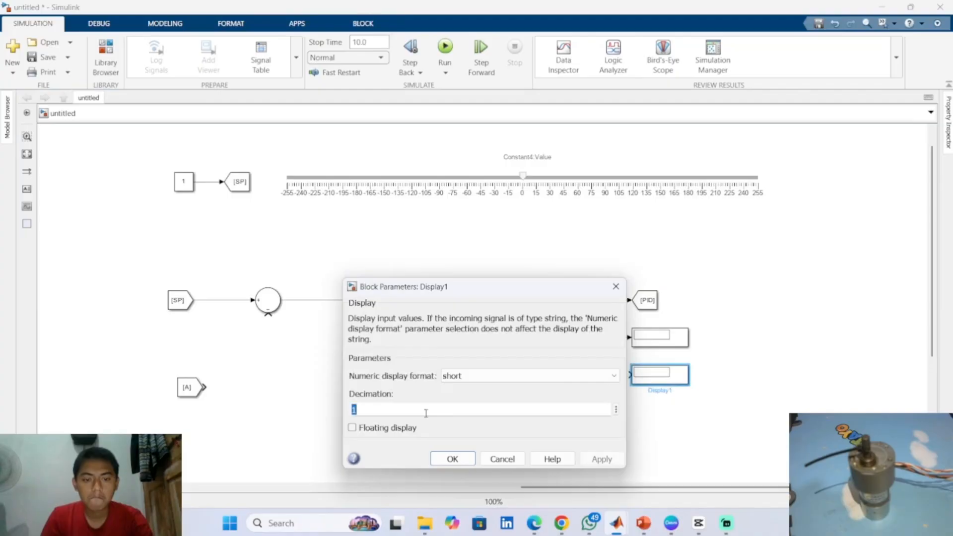
key(BackSpace)
text(4)
click(593, 462)
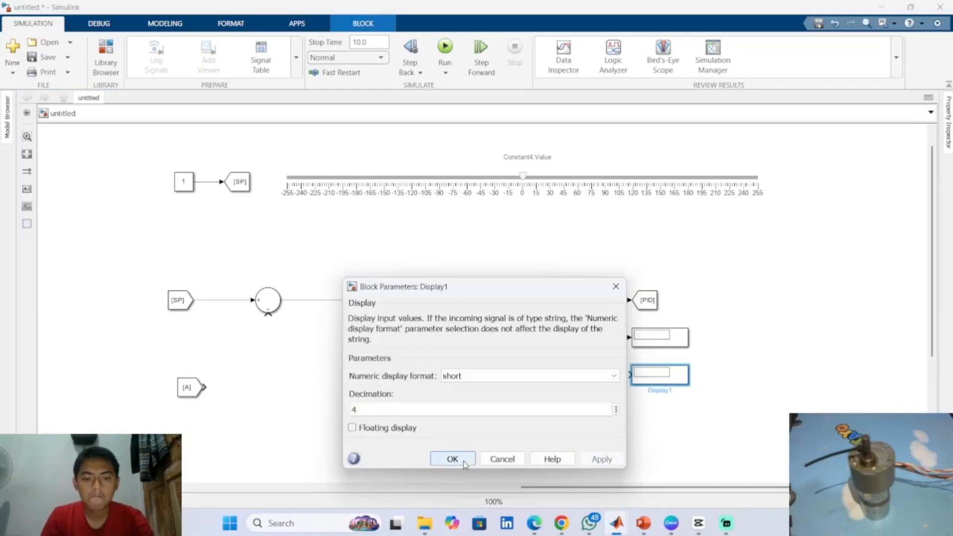
click(439, 458)
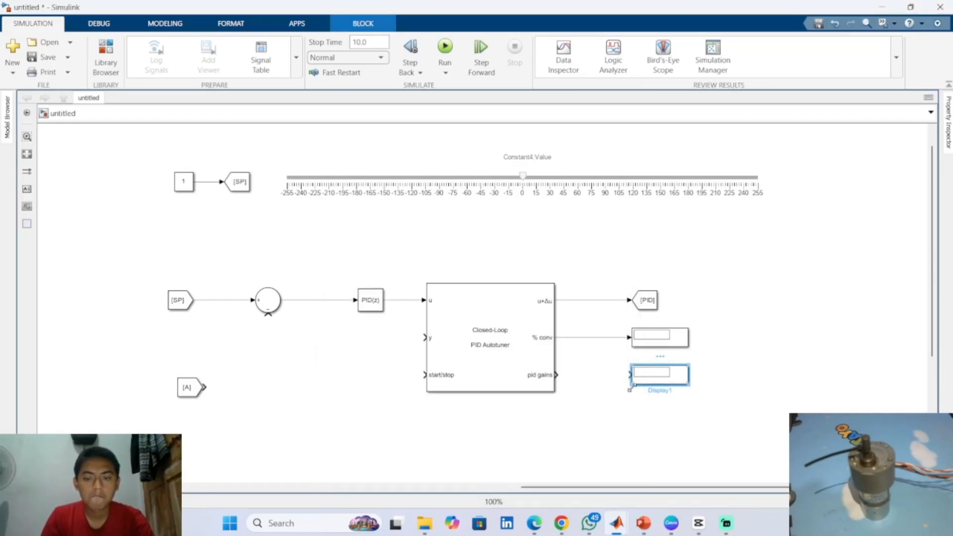
Make the copied Display block taller and connect the Closed-Loop PID Autotuner's pid gains output to it
drag(630, 388, 624, 435)
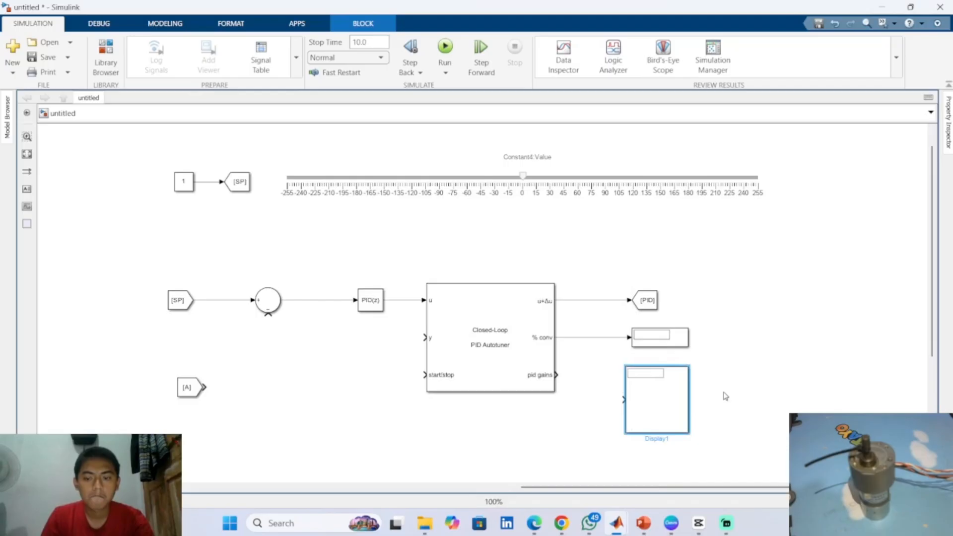
drag(659, 400, 663, 402)
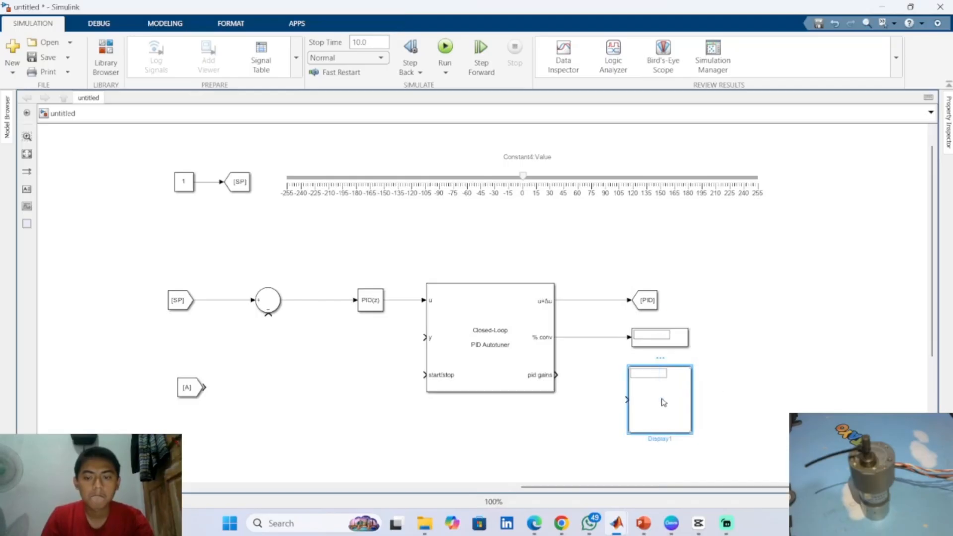
double_click(663, 402)
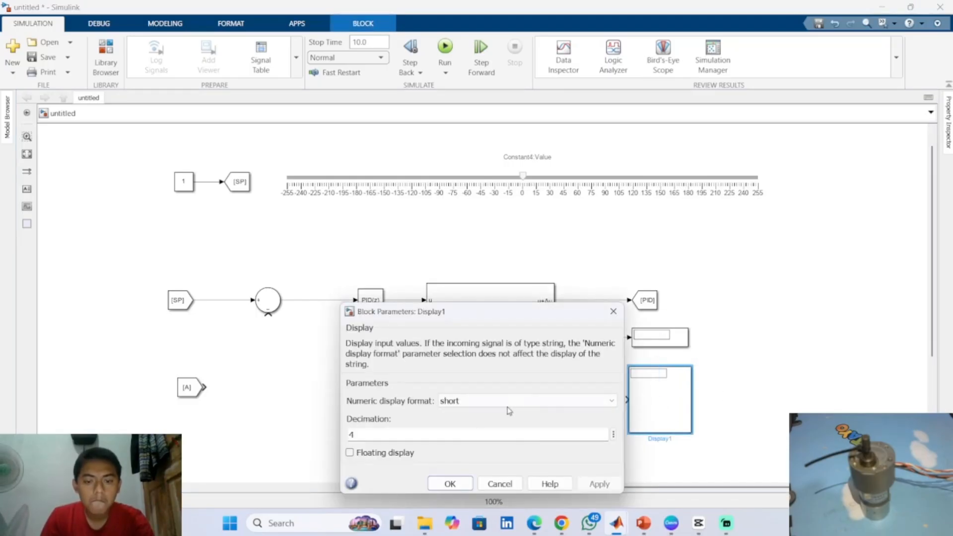
click(533, 403)
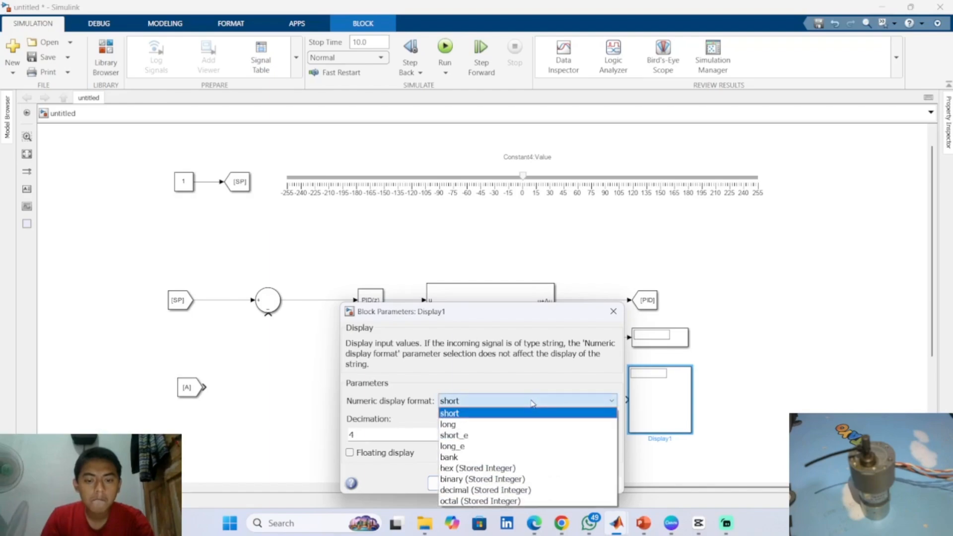
click(532, 403)
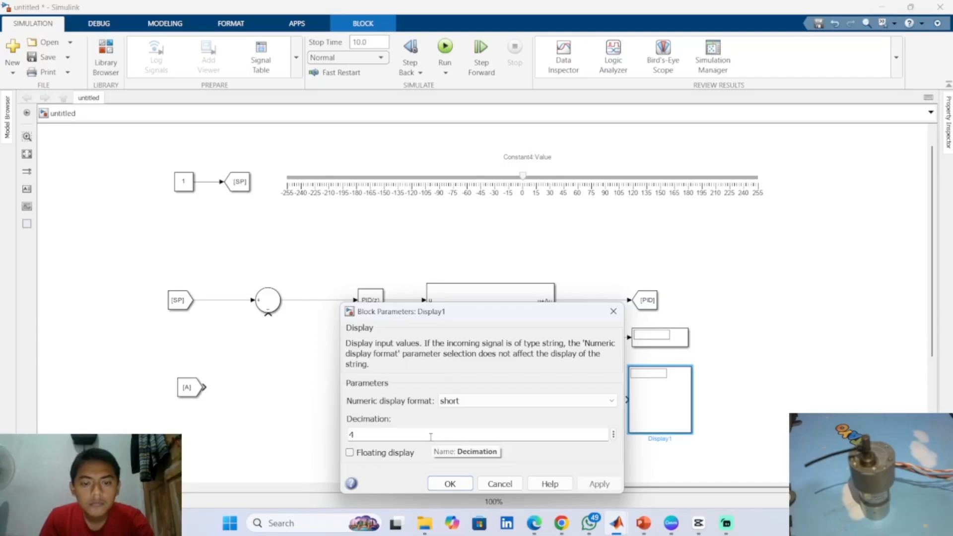
click(382, 456)
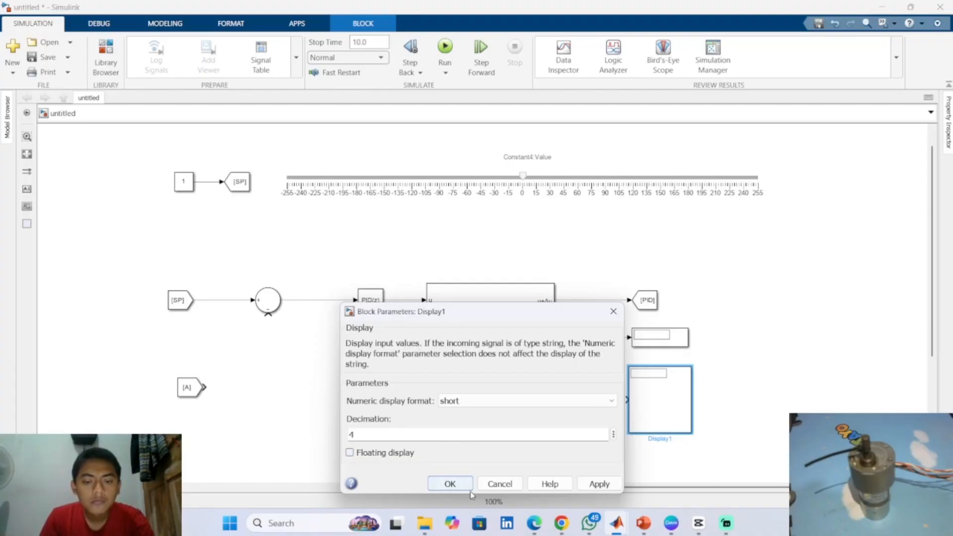
click(449, 484)
drag(557, 375, 624, 406)
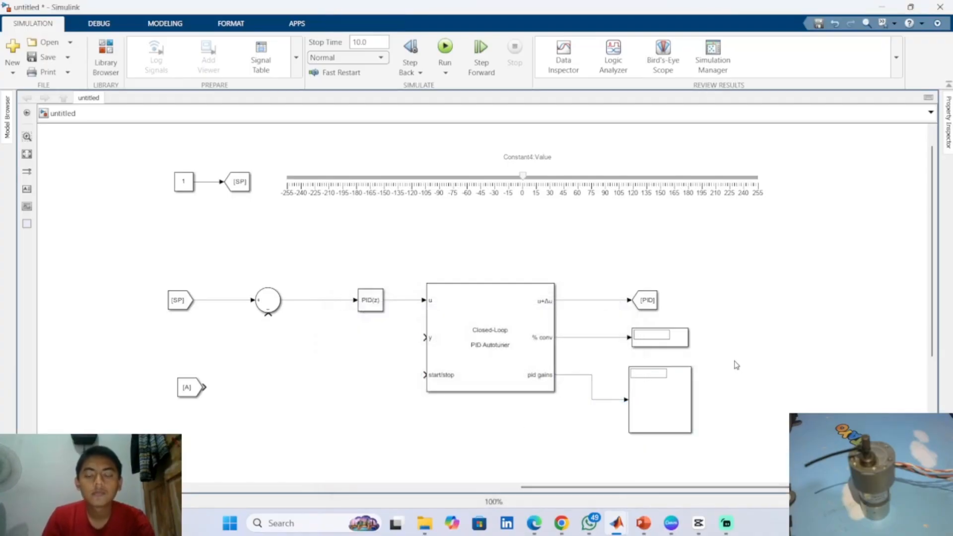
Set the decimation of the Display block on the pid gains output back to 1
double_click(677, 398)
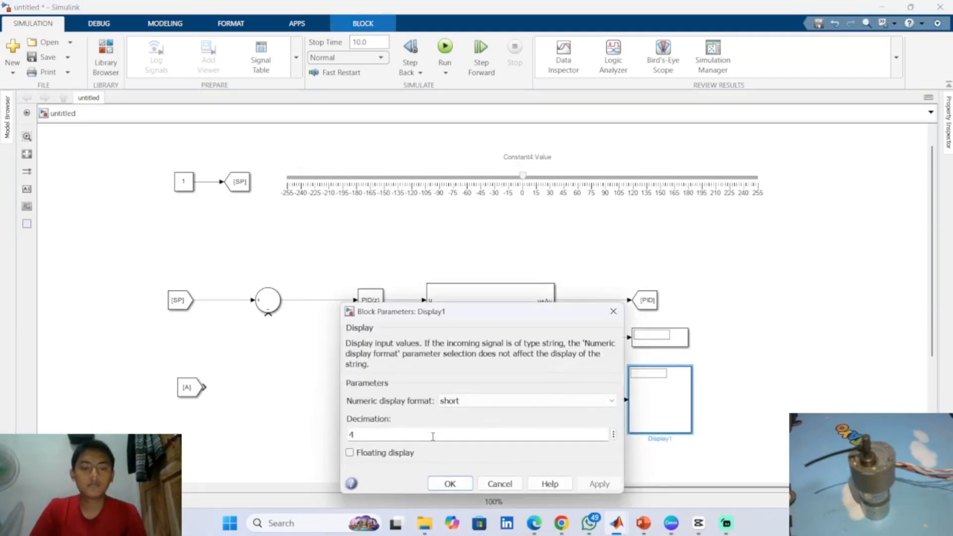
double_click(433, 437)
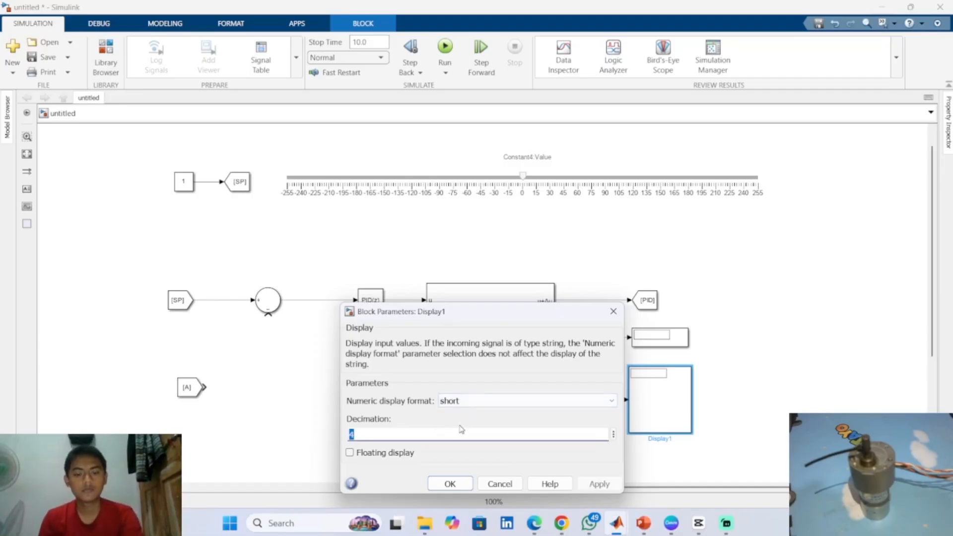
text(1)
click(601, 488)
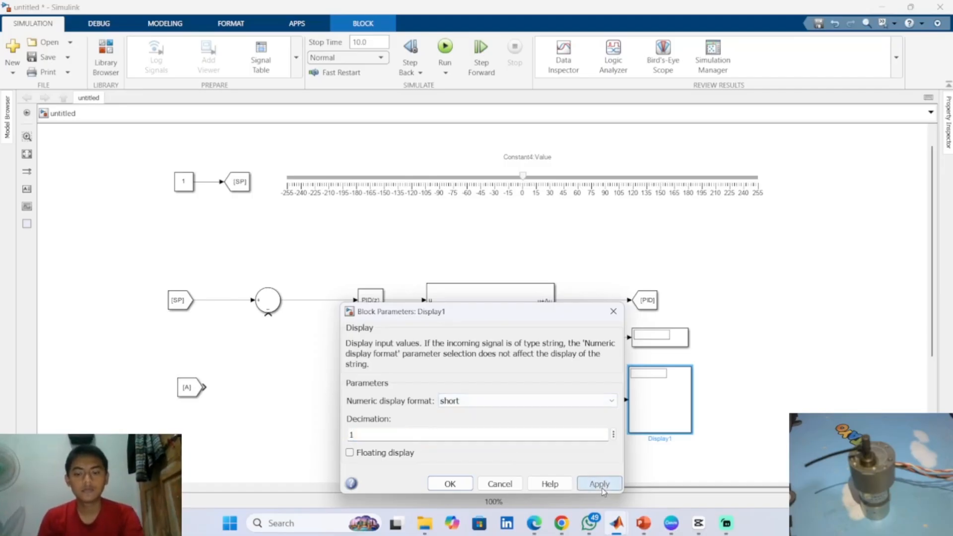
click(452, 484)
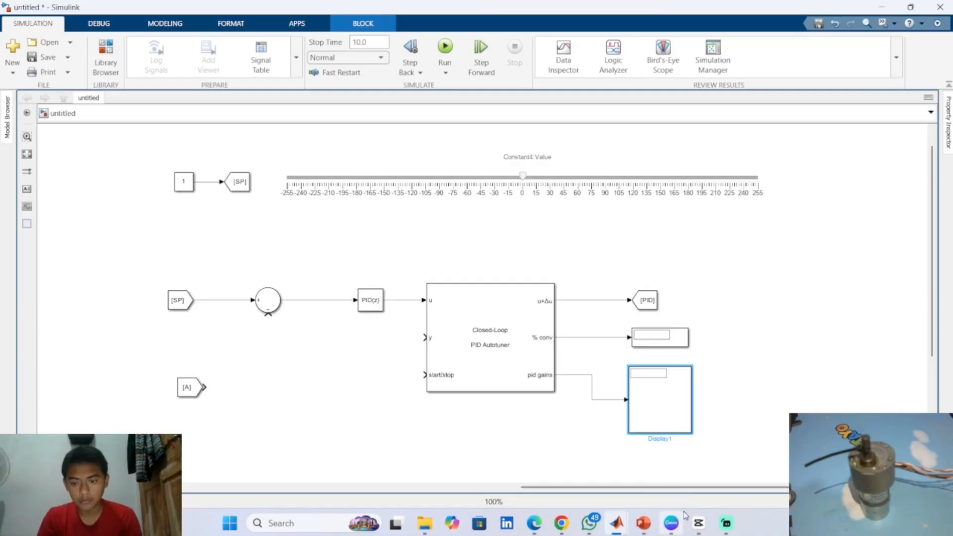
Check the autotuning slide and add a Constant block near the autotuner's start/stop input
mouse_move(677, 518)
mouse_move(644, 524)
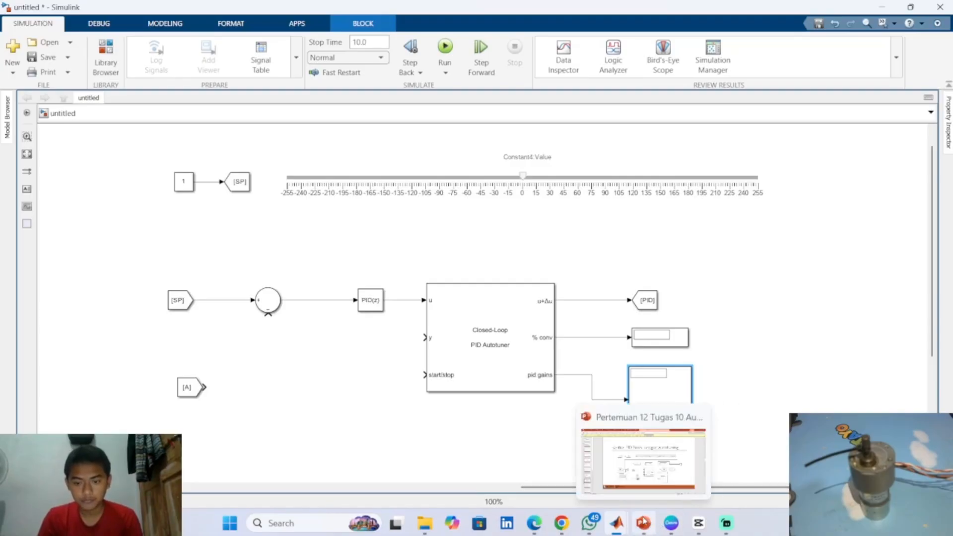
click(650, 482)
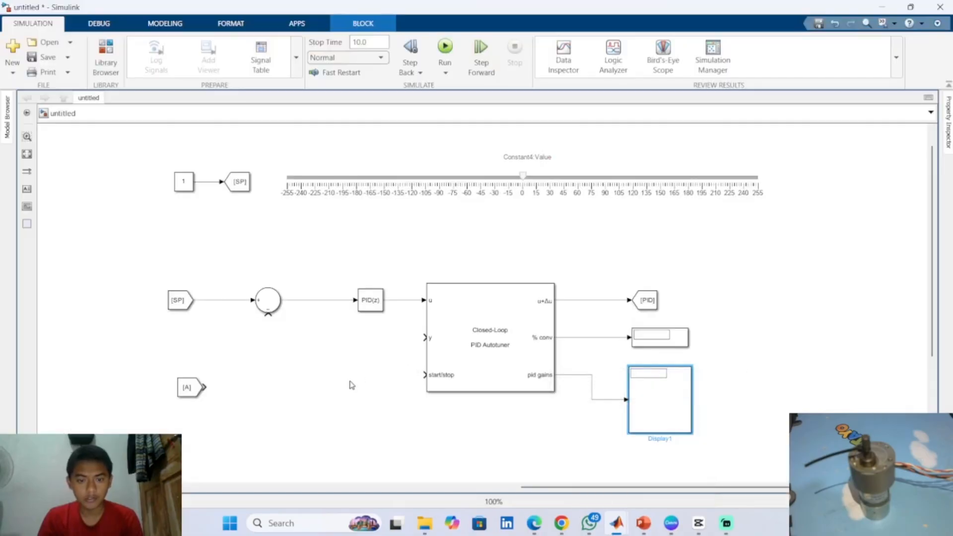
click(351, 385)
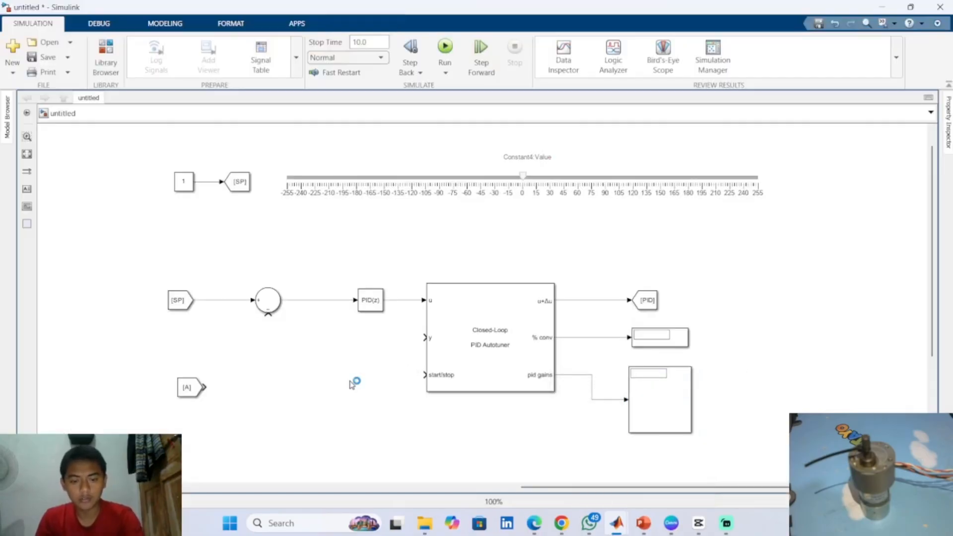
double_click(351, 384)
text(co)
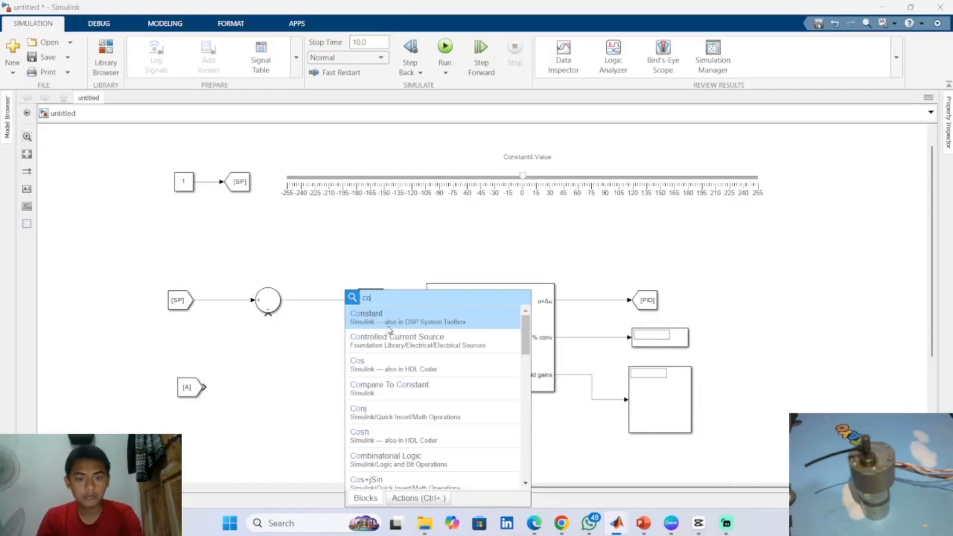
click(388, 328)
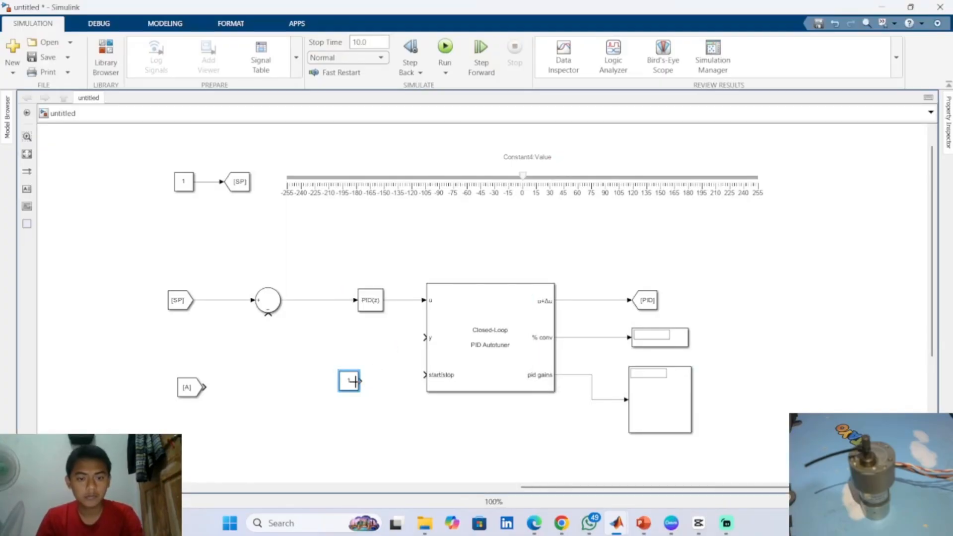
Set the new Constant block's value to 0 and connect it to the autotuner's start/stop input
double_click(350, 381)
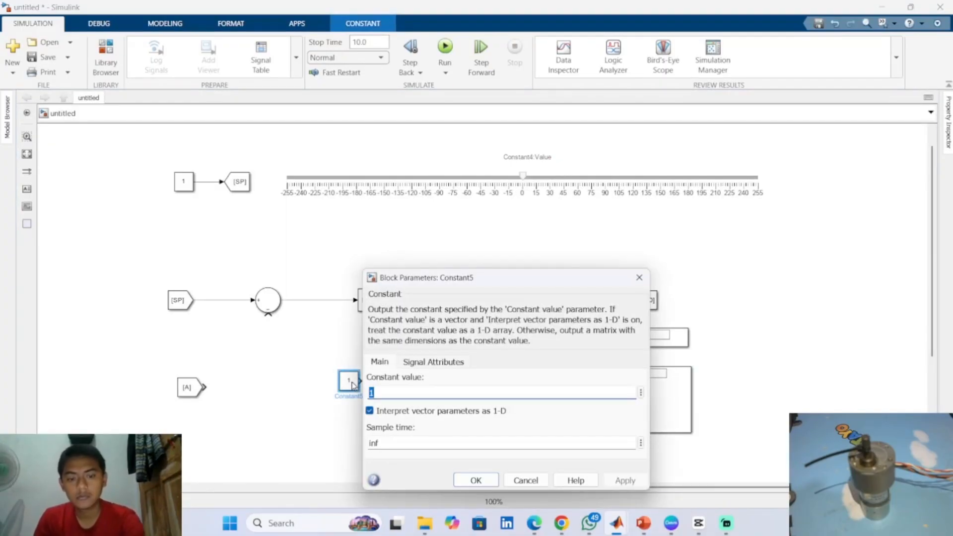
text(0)
click(625, 481)
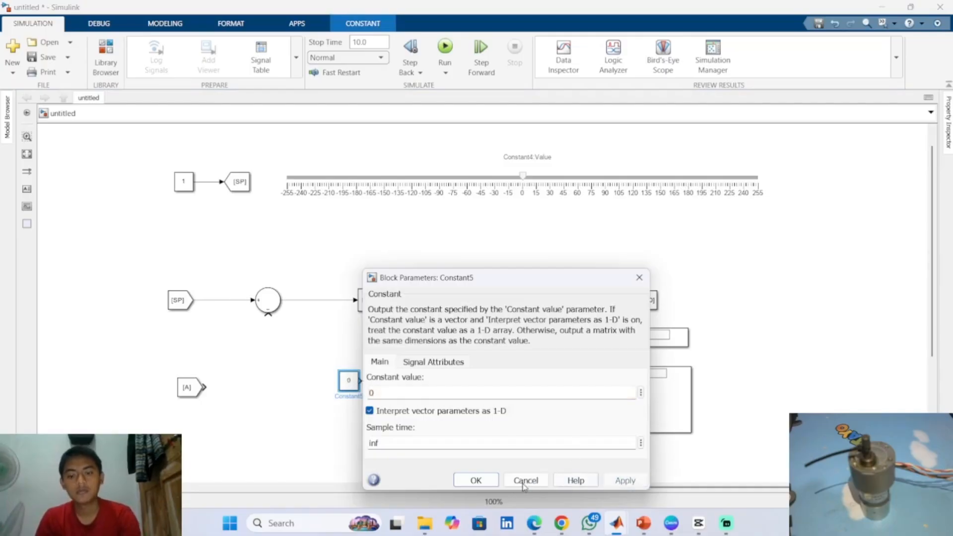
click(476, 481)
drag(354, 381, 366, 379)
click(399, 376)
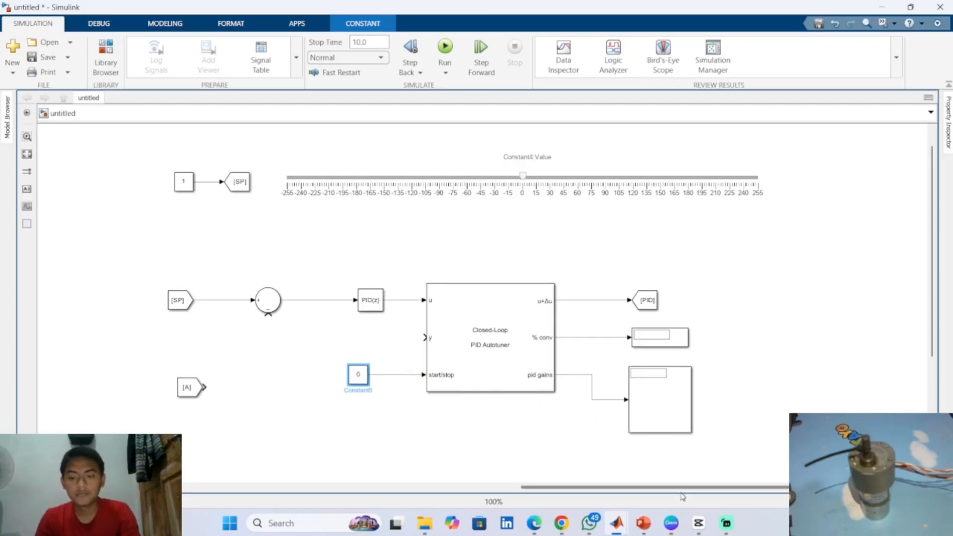
Consult the autotuning slide and move the unconnected From block [A] beside the Display block on the % conv output
click(644, 524)
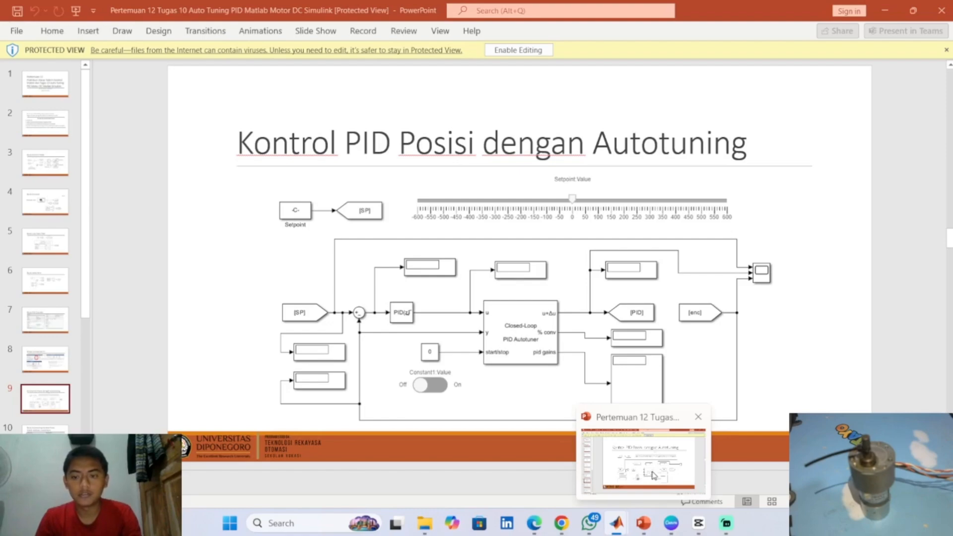
click(653, 479)
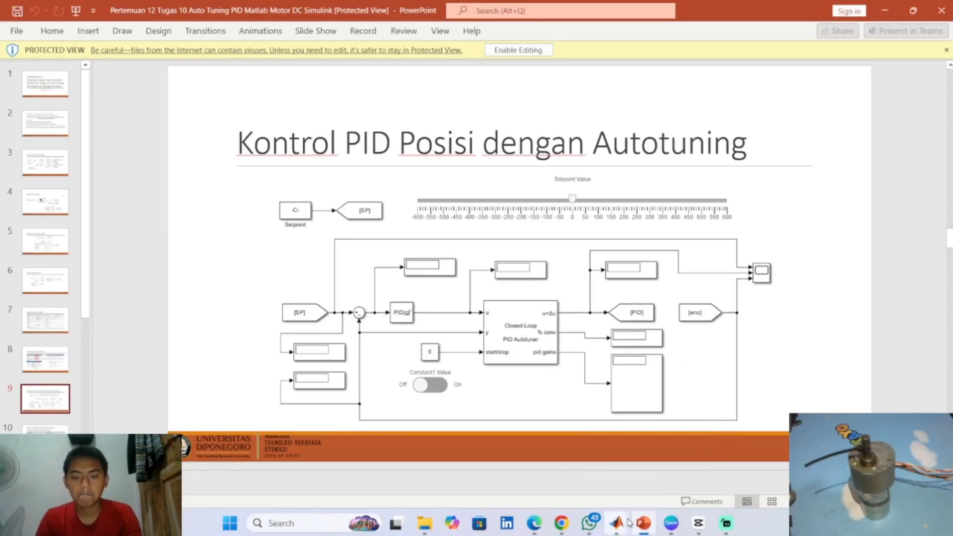
mouse_move(617, 524)
click(735, 462)
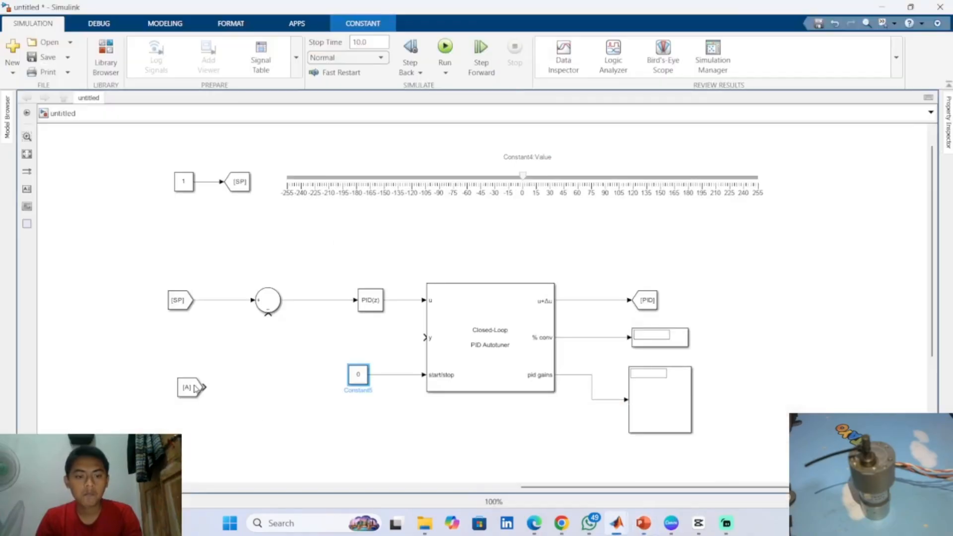
drag(188, 388, 737, 342)
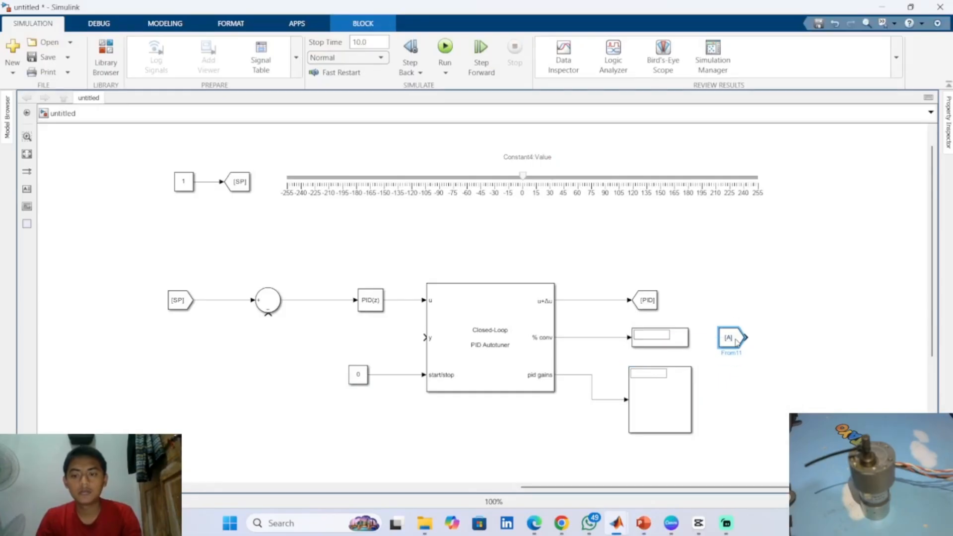
Set the moved From block's Goto tag to enc
double_click(737, 342)
click(646, 333)
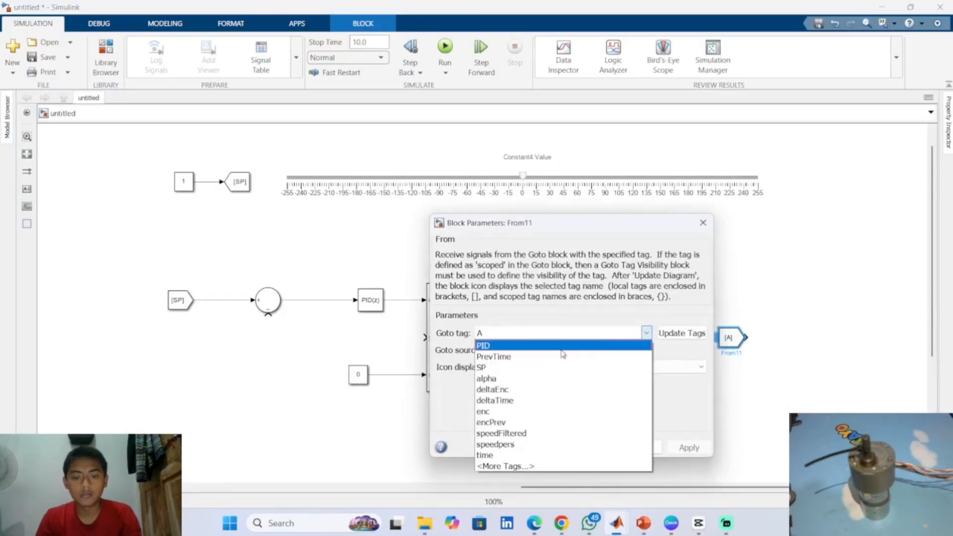
click(519, 412)
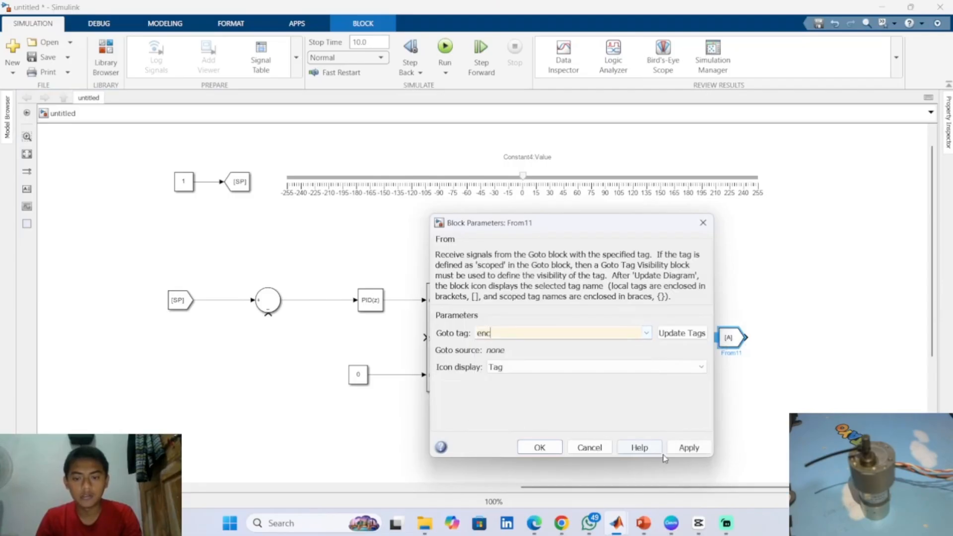
click(688, 447)
click(540, 447)
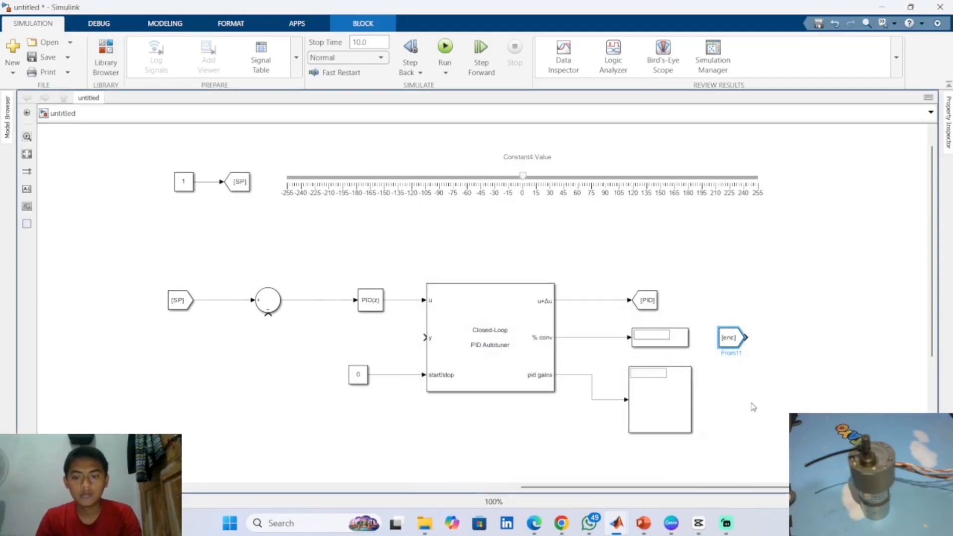
Connect the enc From block to the Sum block's minus input, routing the feedback line below all the blocks
scroll(752, 375, down, 1)
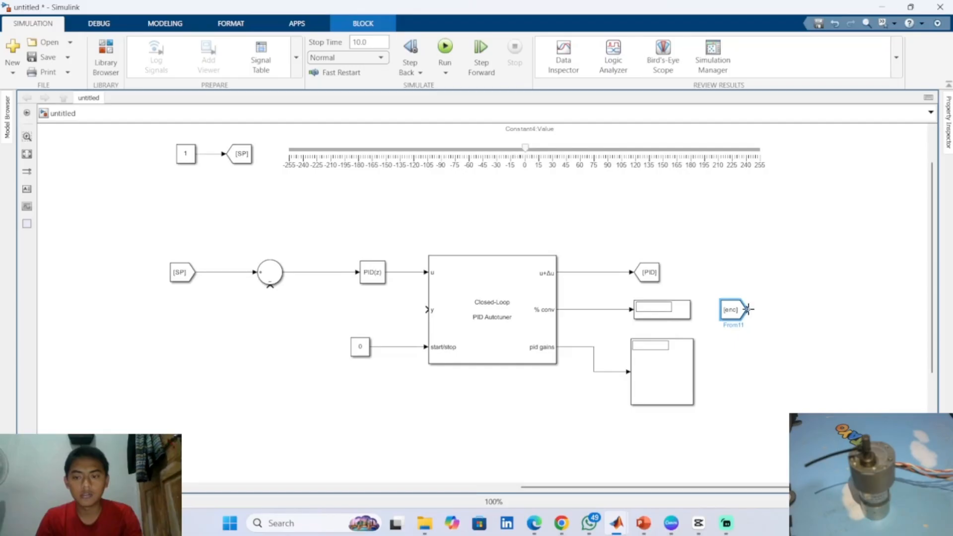
mouse_move(748, 310)
mouse_down()
mouse_move(777, 379)
mouse_move(351, 326)
mouse_move(272, 300)
mouse_up()
drag(514, 409, 509, 439)
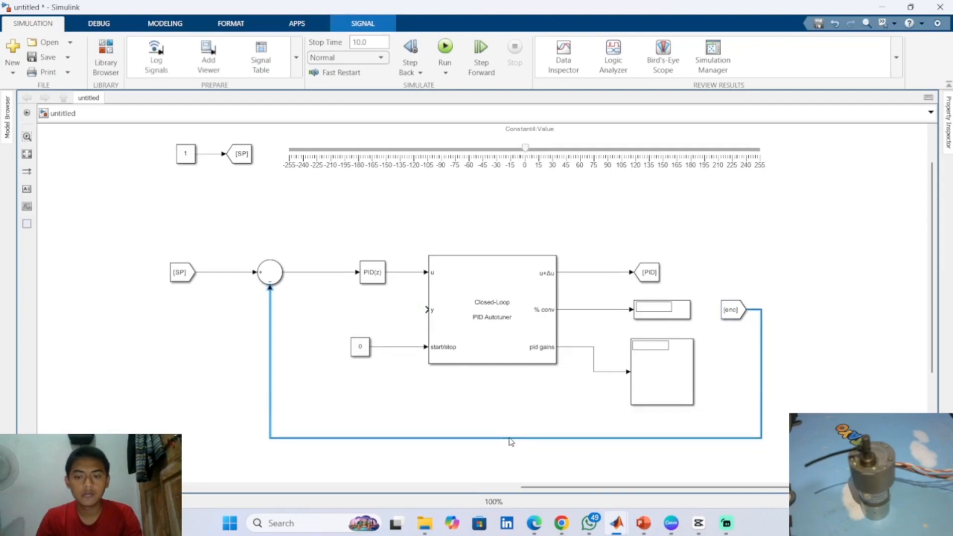
click(805, 370)
click(487, 358)
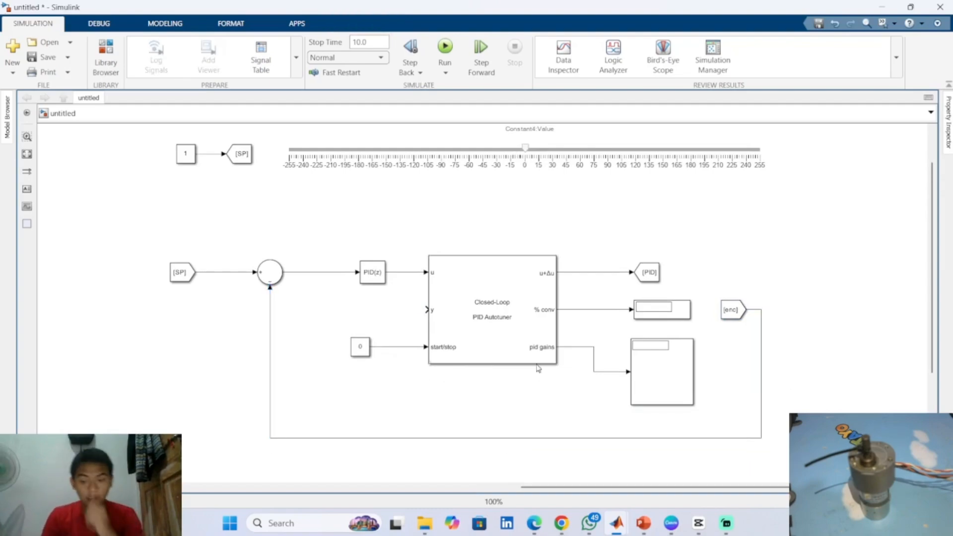
mouse_move(645, 521)
mouse_move(648, 476)
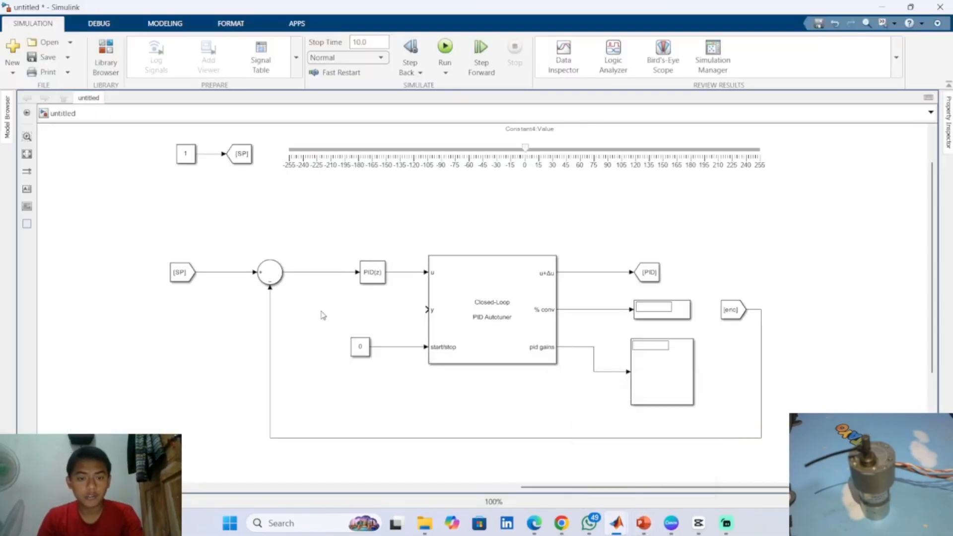
Branch the enc feedback line to the autotuner's y input, routing the branch straight across above the 0 Constant block
drag(274, 317, 428, 310)
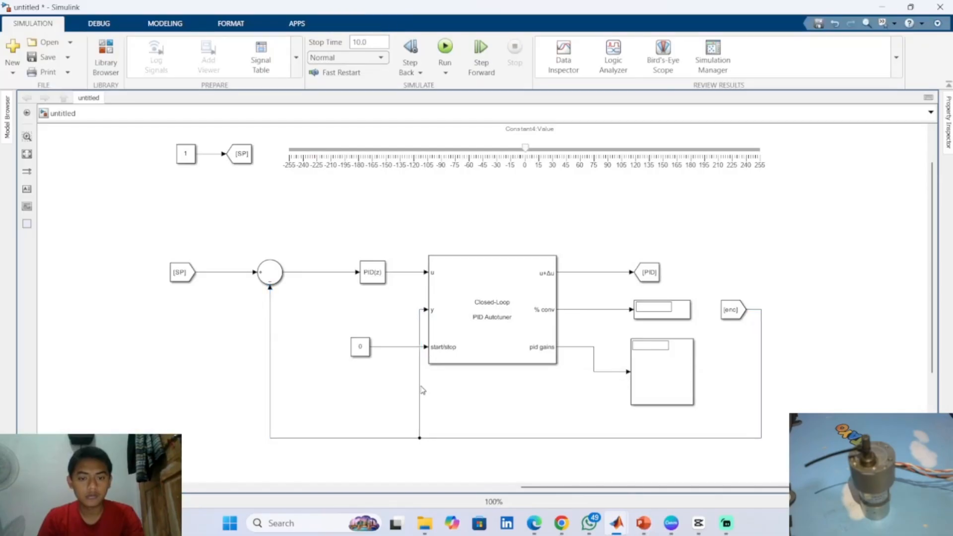
drag(420, 387, 270, 331)
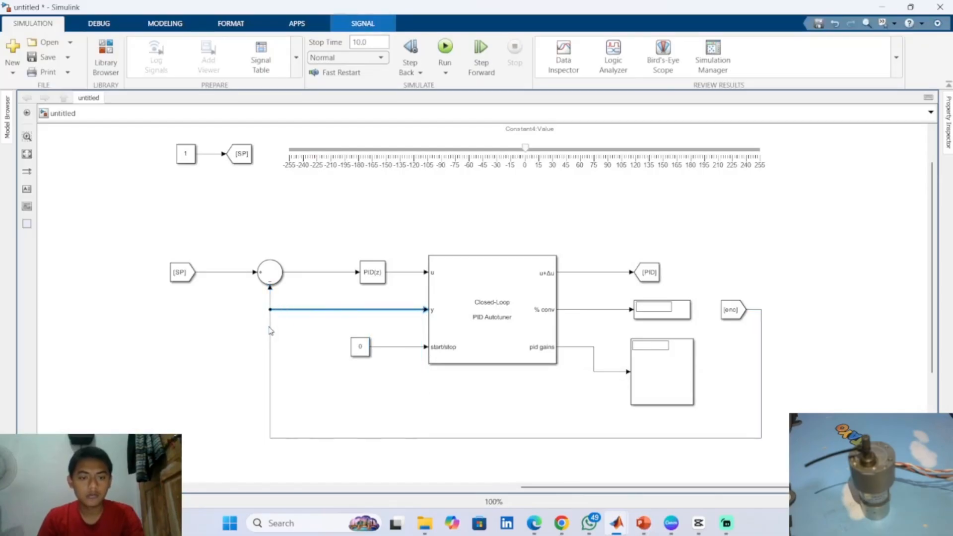
click(323, 337)
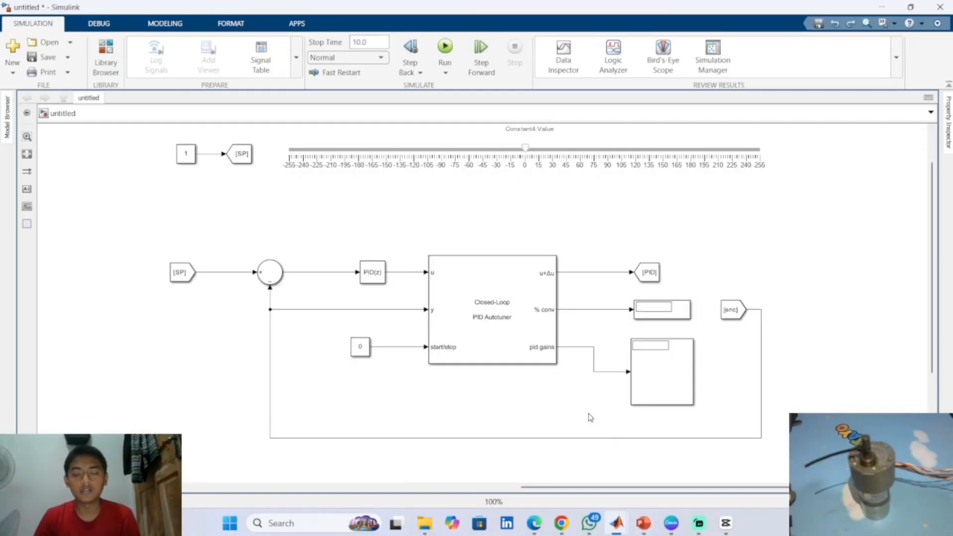
Consult the autotuning slide, add a Dashboard Toggle Switch to the model, and place it beside the 0 Constant block
mouse_move(644, 523)
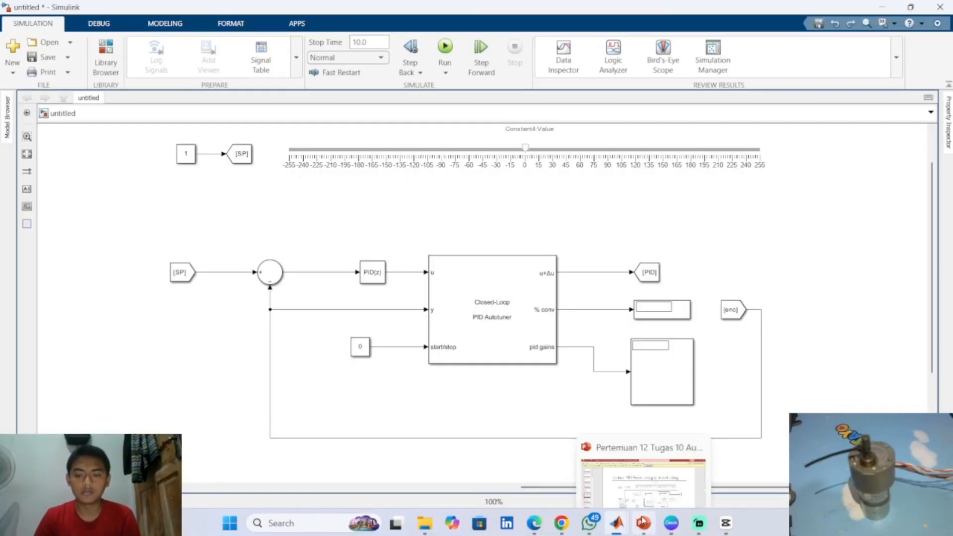
click(640, 466)
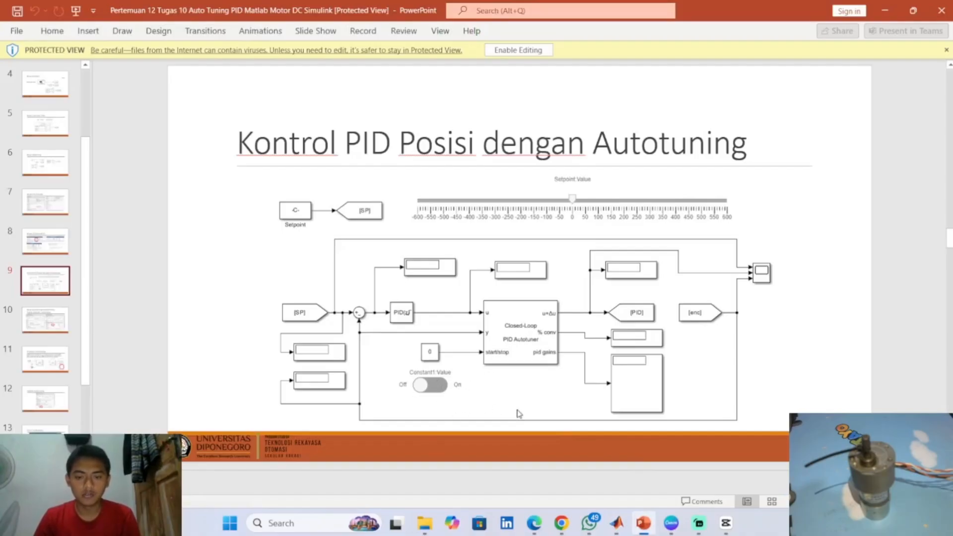
mouse_move(618, 523)
click(685, 472)
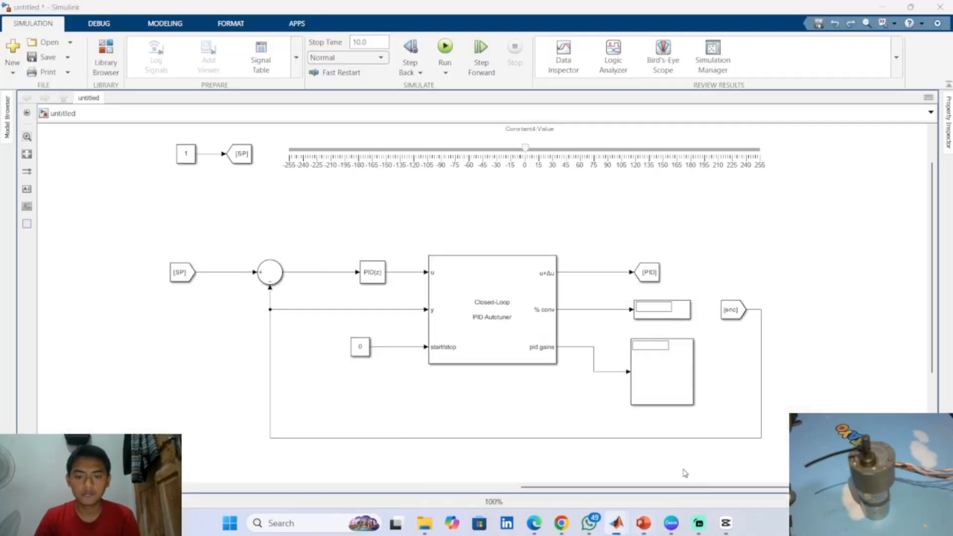
double_click(385, 402)
text(to)
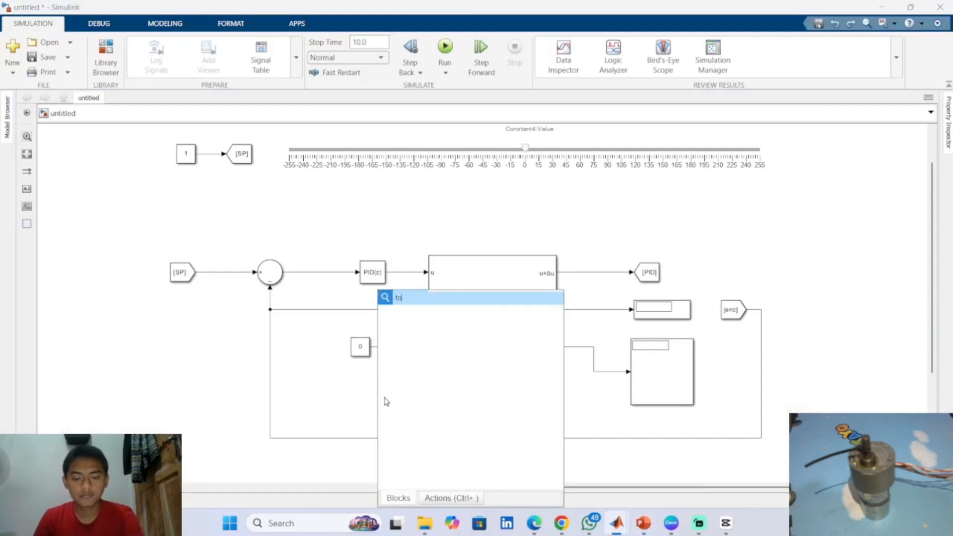
text(gg)
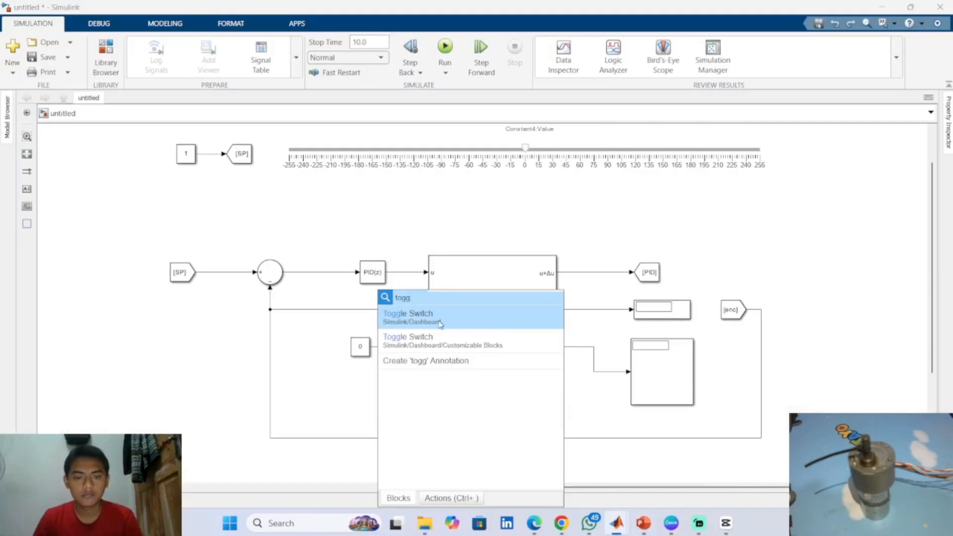
key(Return)
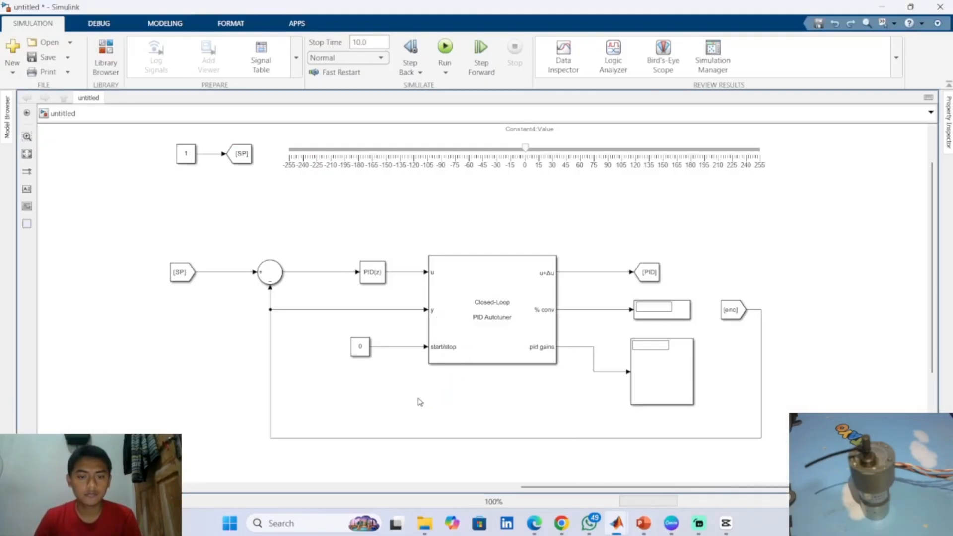
drag(389, 402, 319, 352)
mouse_move(317, 332)
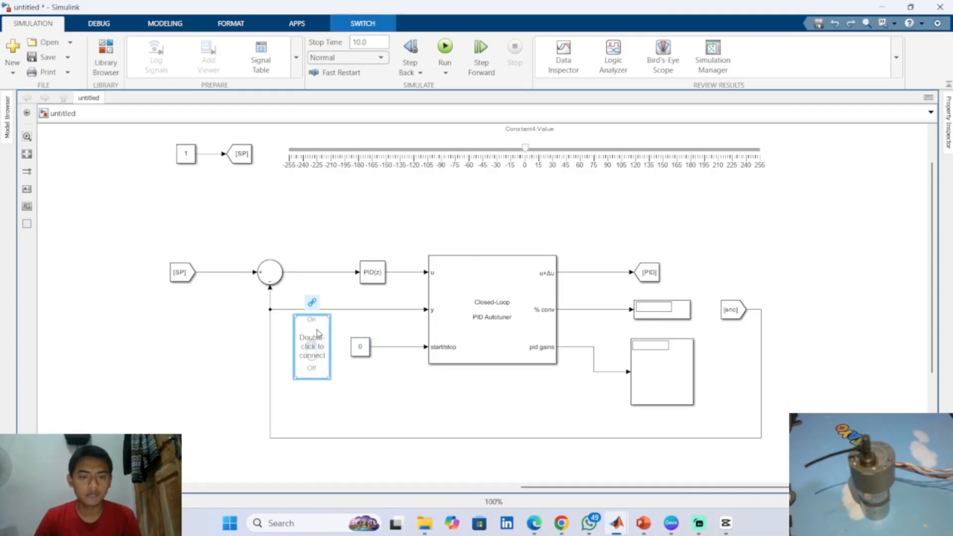
click(312, 302)
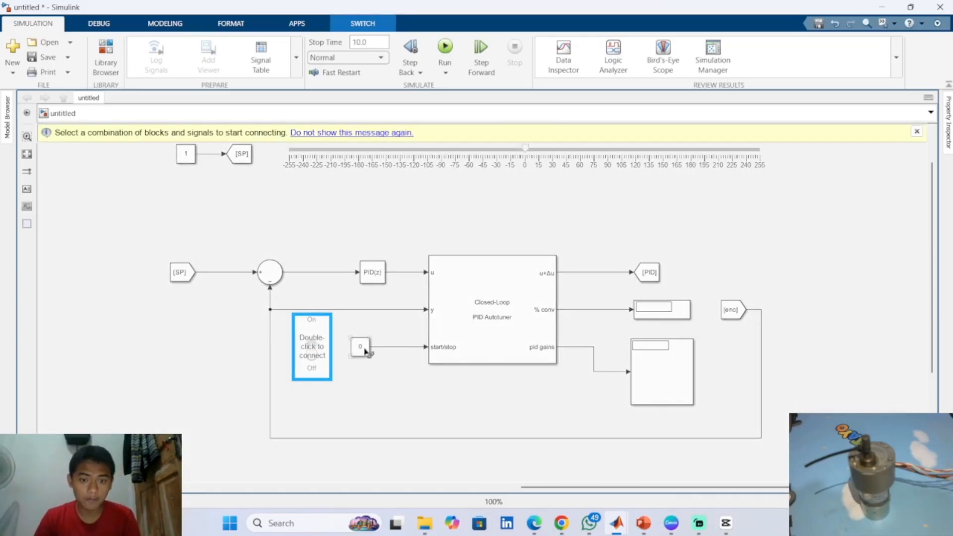
click(366, 351)
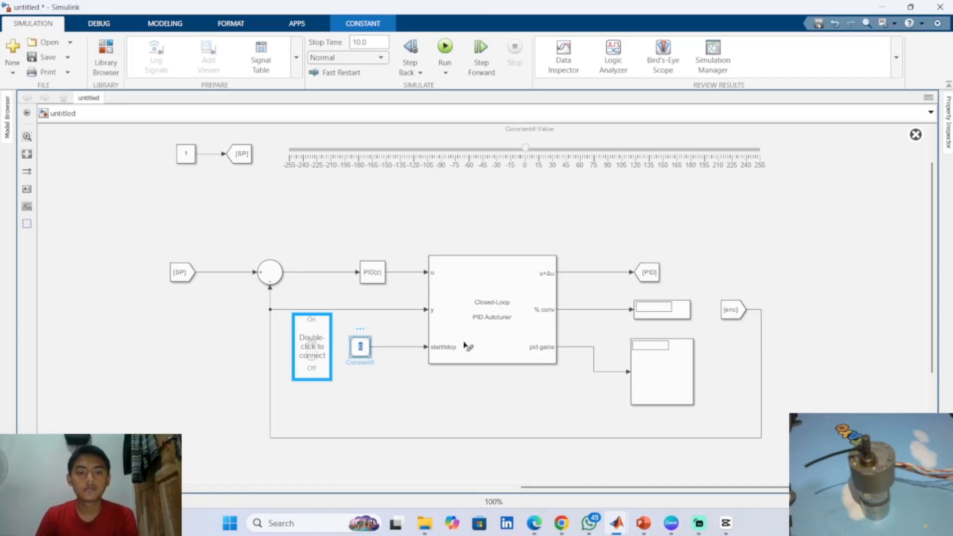
click(449, 335)
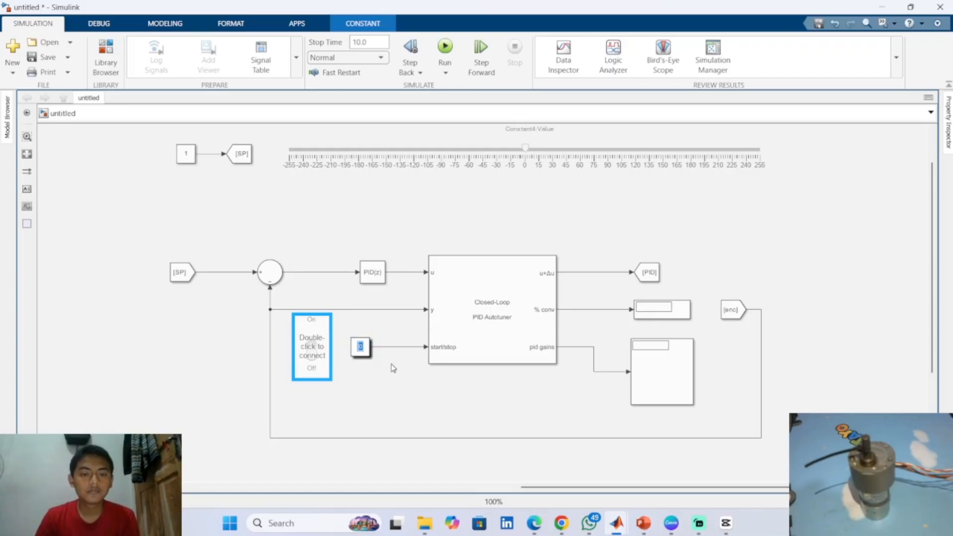
double_click(361, 346)
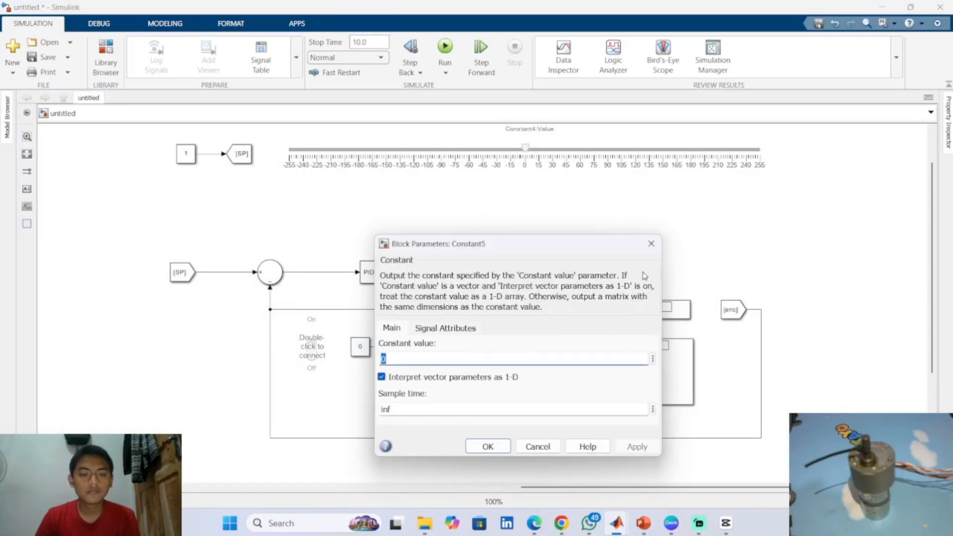
click(652, 248)
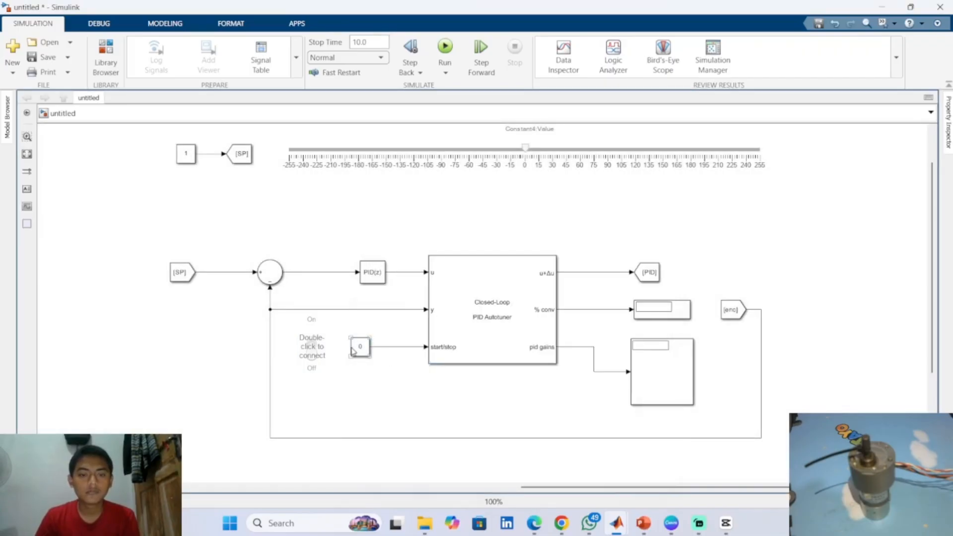
click(321, 349)
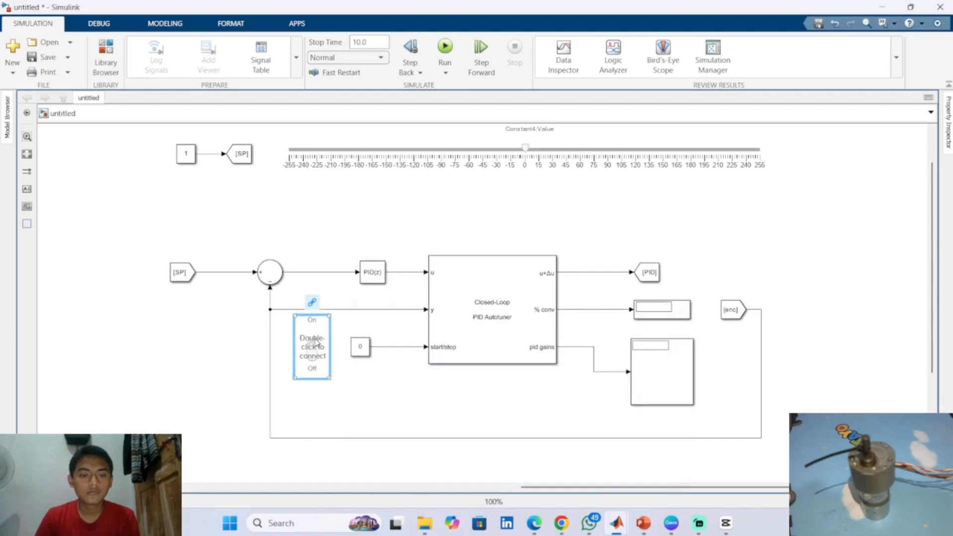
click(321, 323)
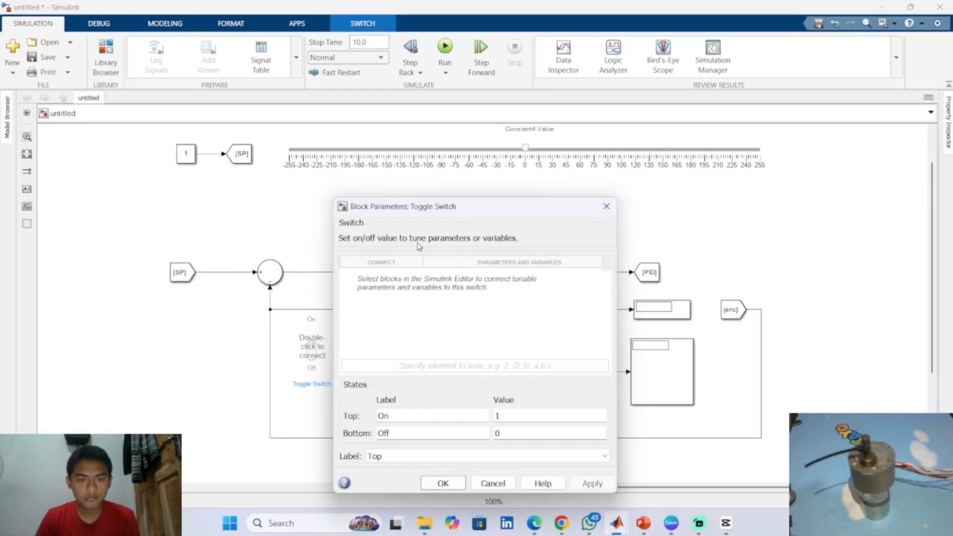
click(393, 264)
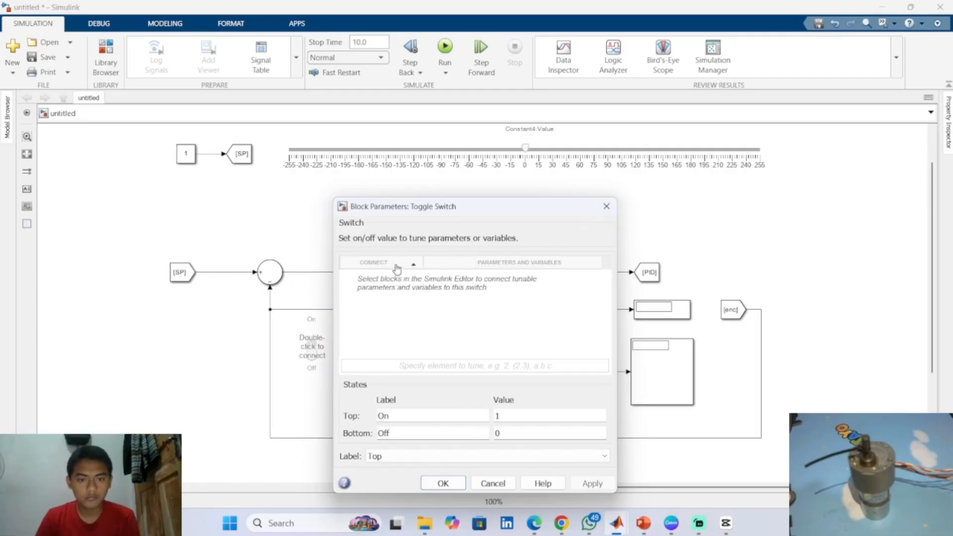
click(420, 267)
click(606, 206)
Connect the Toggle Switch to the Value parameter of the Constant block feeding the autotuner's start/stop input
click(311, 329)
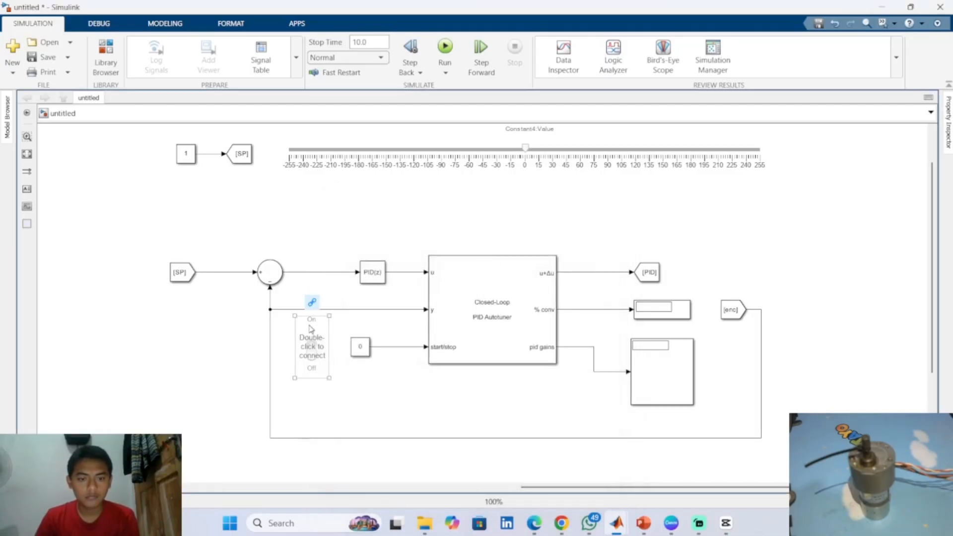
click(312, 302)
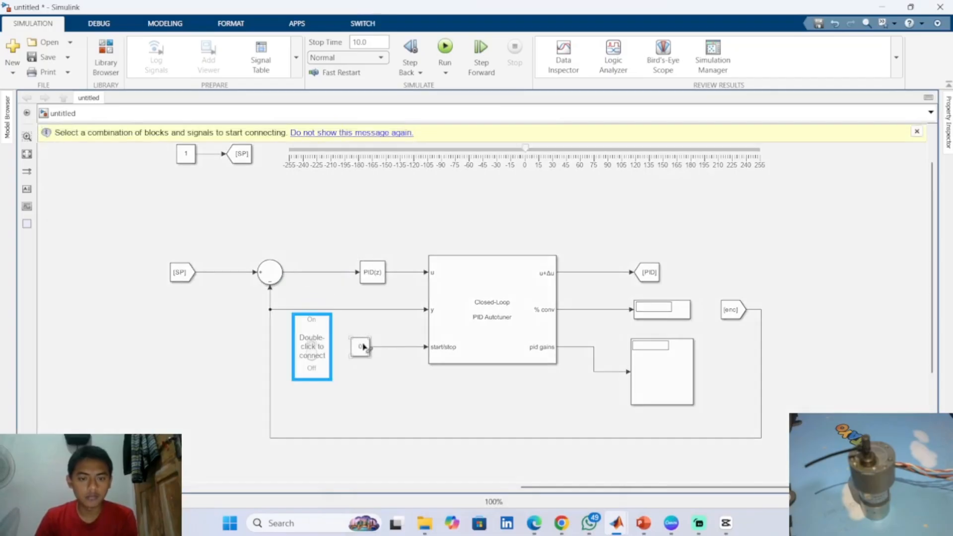
click(364, 347)
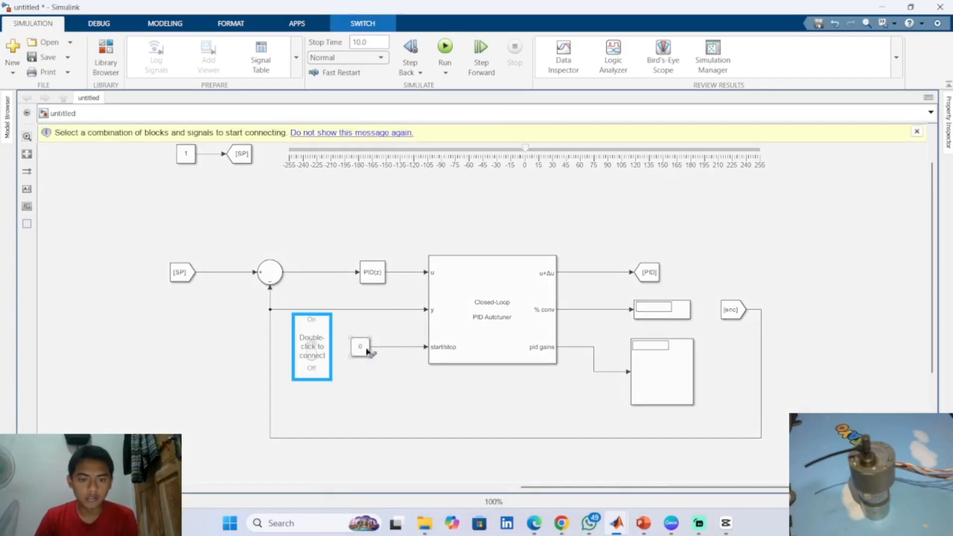
click(366, 349)
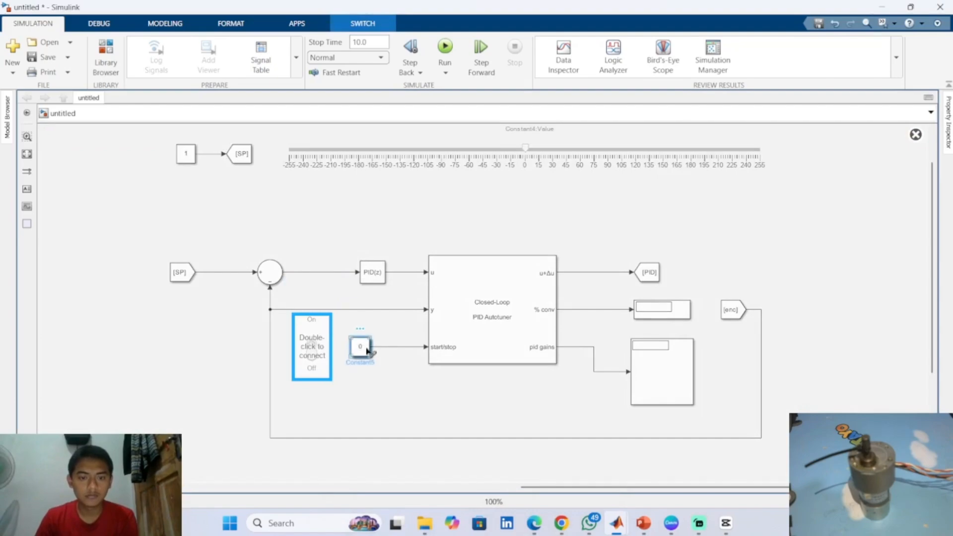
click(381, 382)
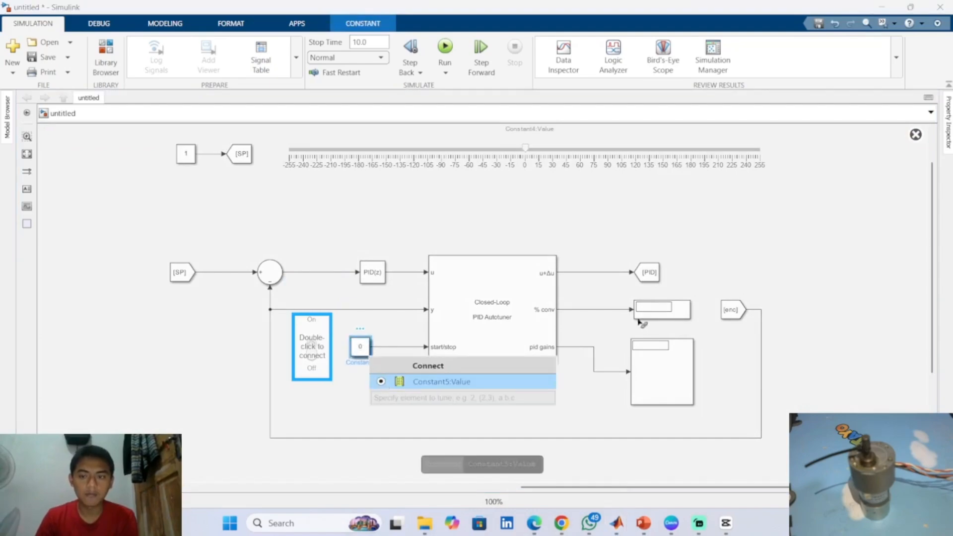
click(548, 429)
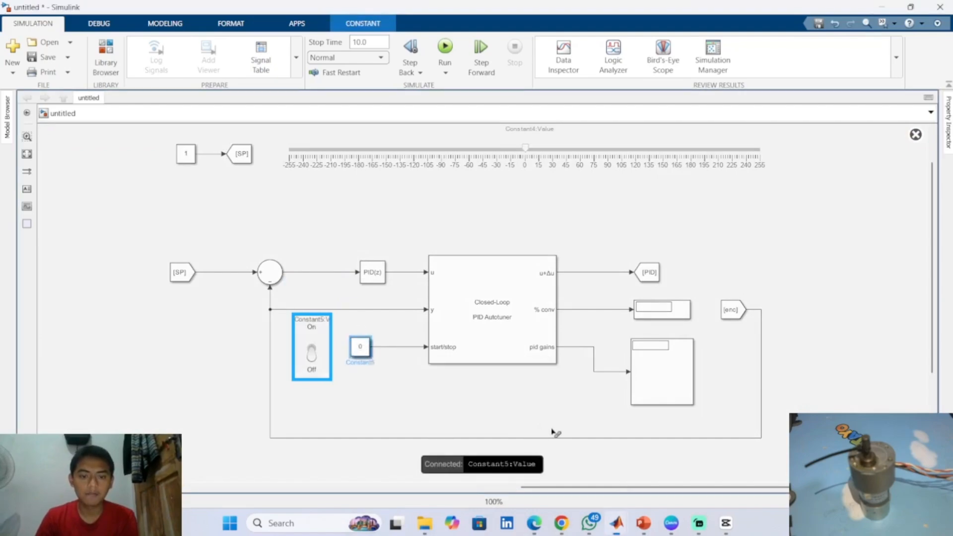
click(916, 135)
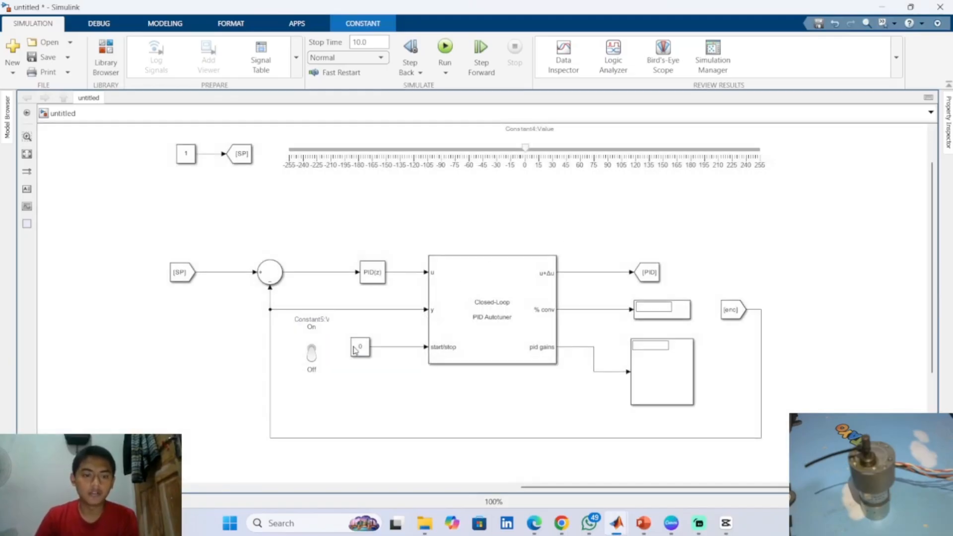
Test the Toggle Switch by flipping it to On and back to Off
click(316, 359)
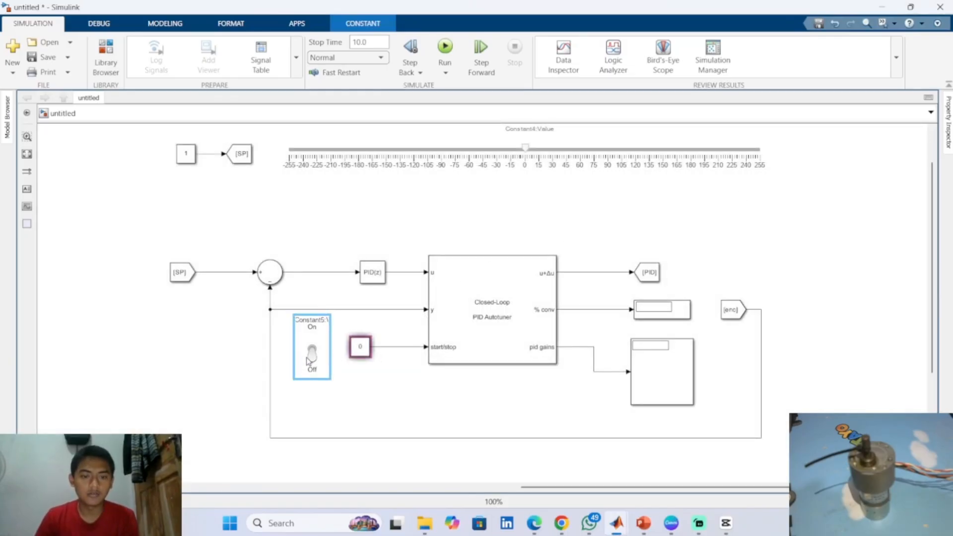
click(311, 360)
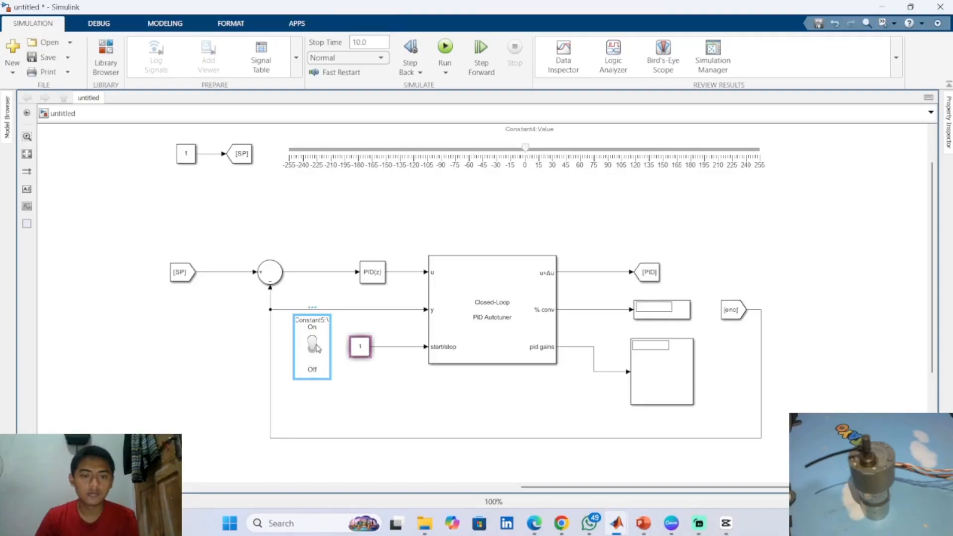
click(312, 348)
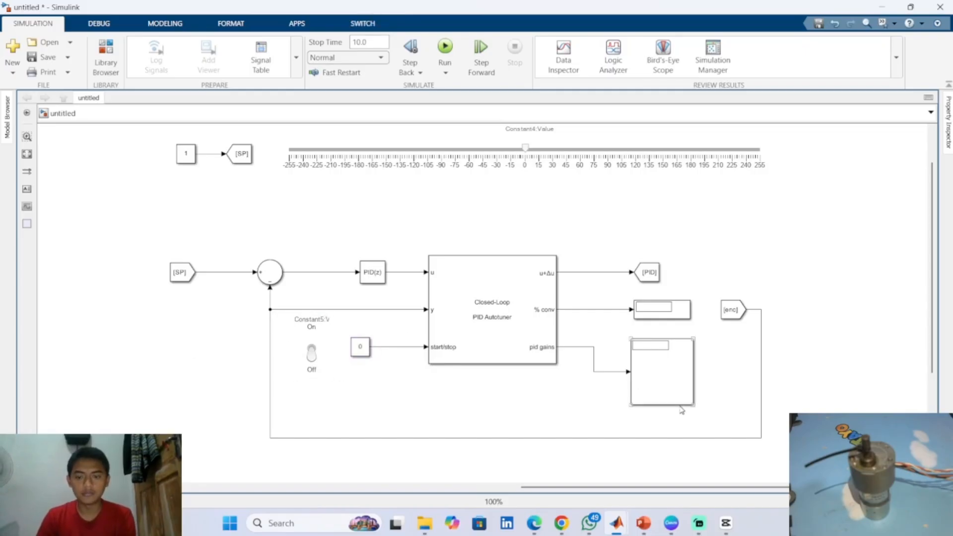
Add a Simulink Sinks Scope block and place it above the enc From block
mouse_move(651, 519)
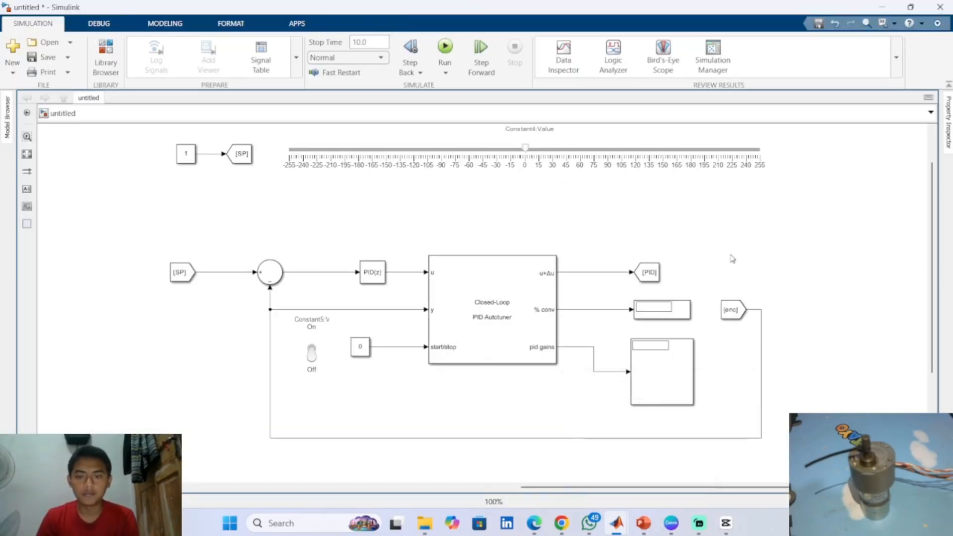
double_click(765, 248)
text(sc)
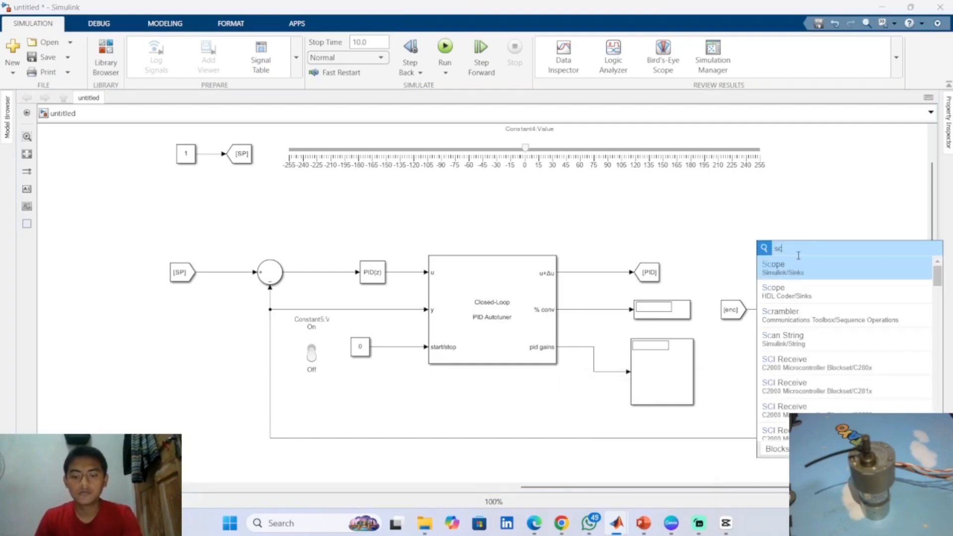
text(op)
click(792, 265)
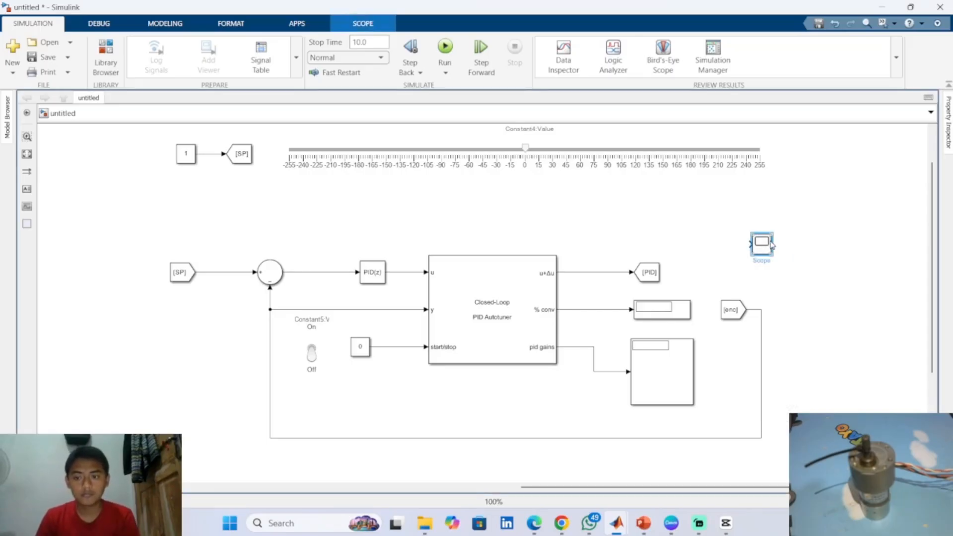
drag(763, 251, 778, 240)
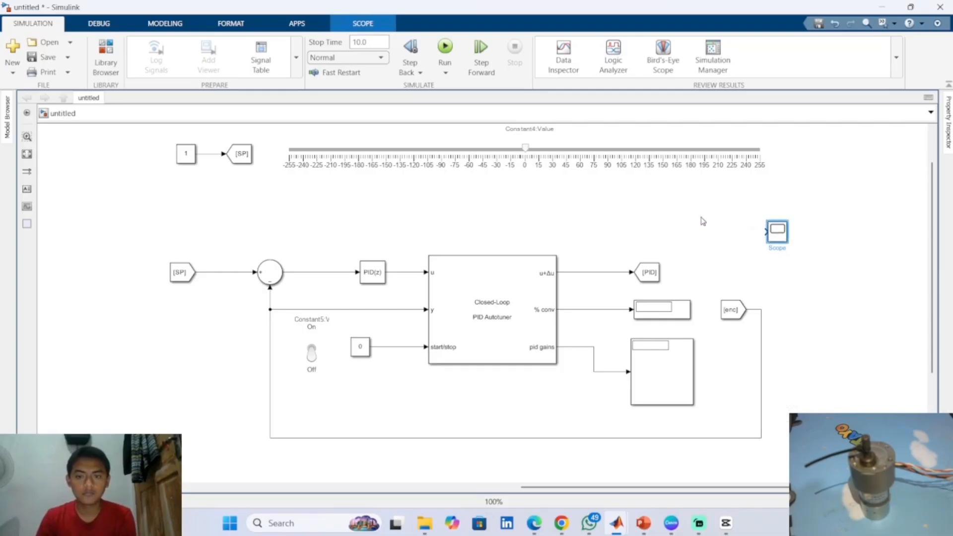
Enlarge the Scope block and give it a second input port
click(770, 245)
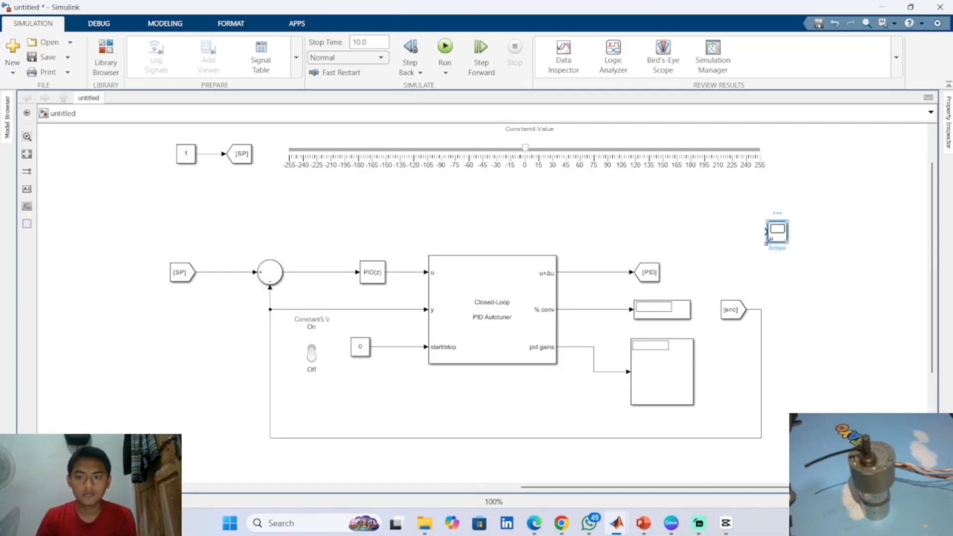
drag(748, 259, 771, 231)
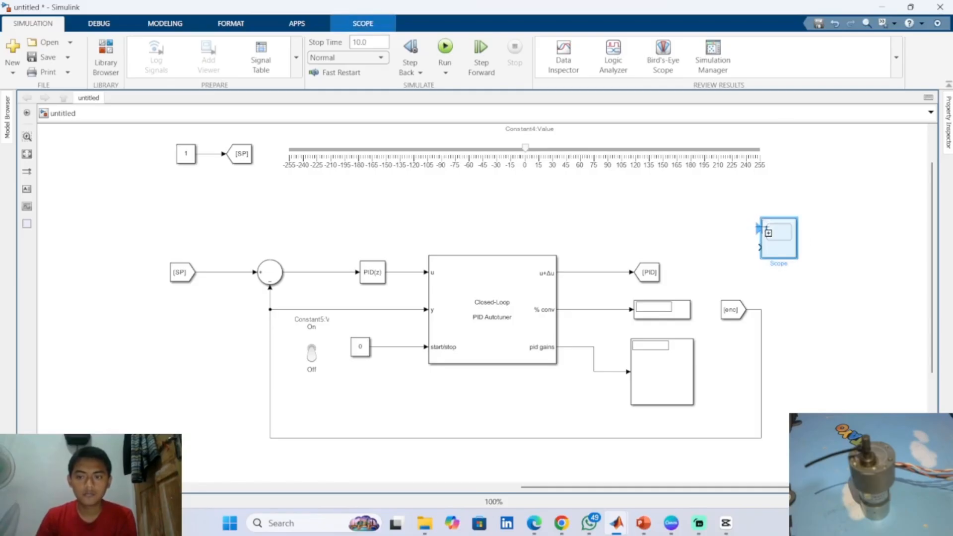
click(762, 228)
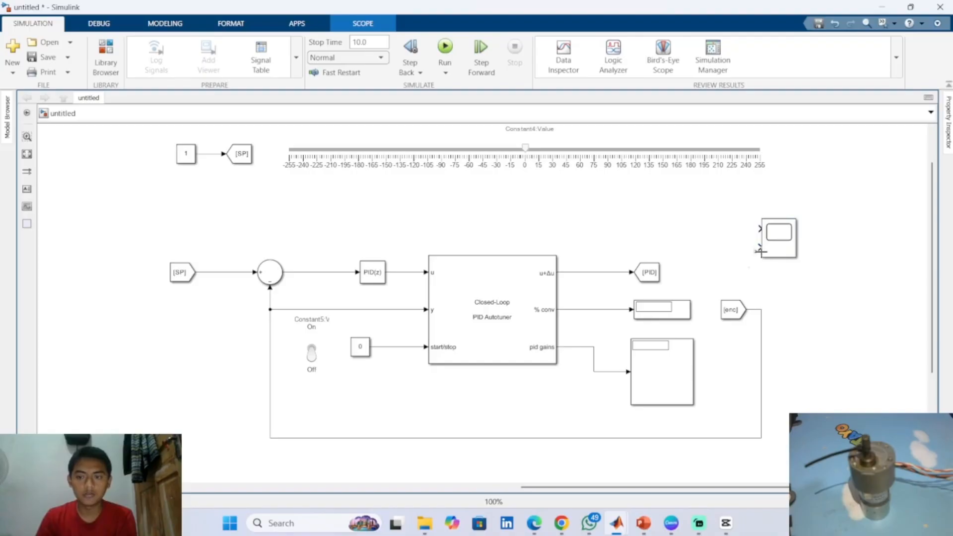
Give the Scope block a third input port and connect the enc From block's signal to it
click(759, 253)
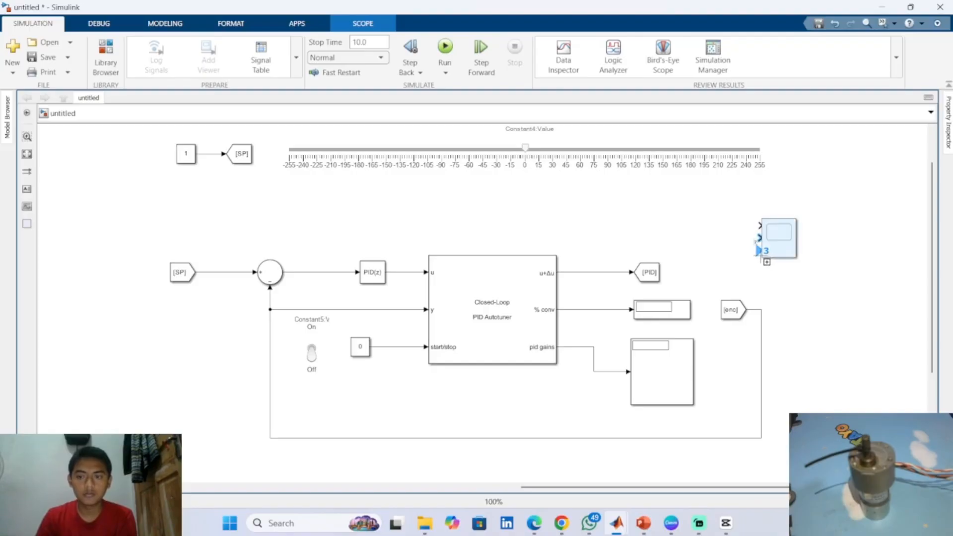
click(760, 312)
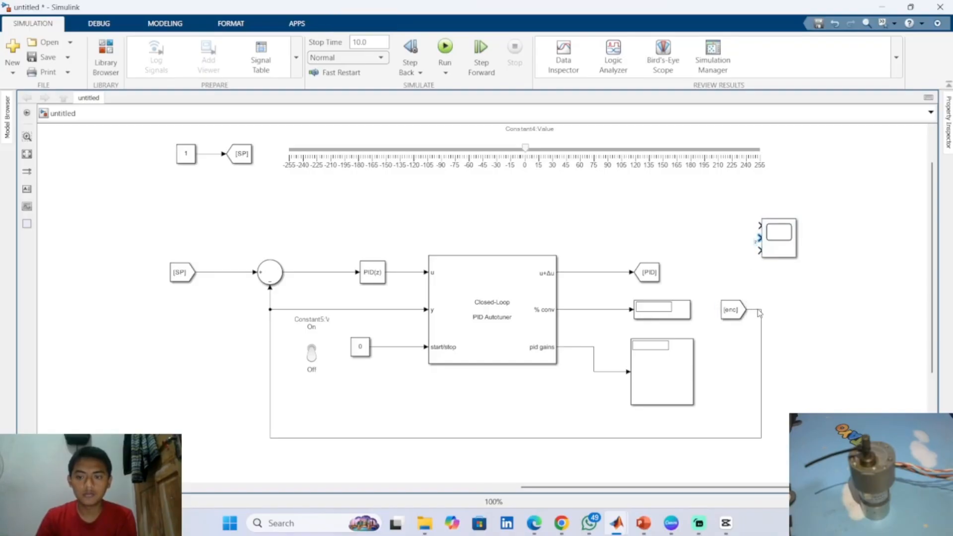
drag(759, 313, 758, 251)
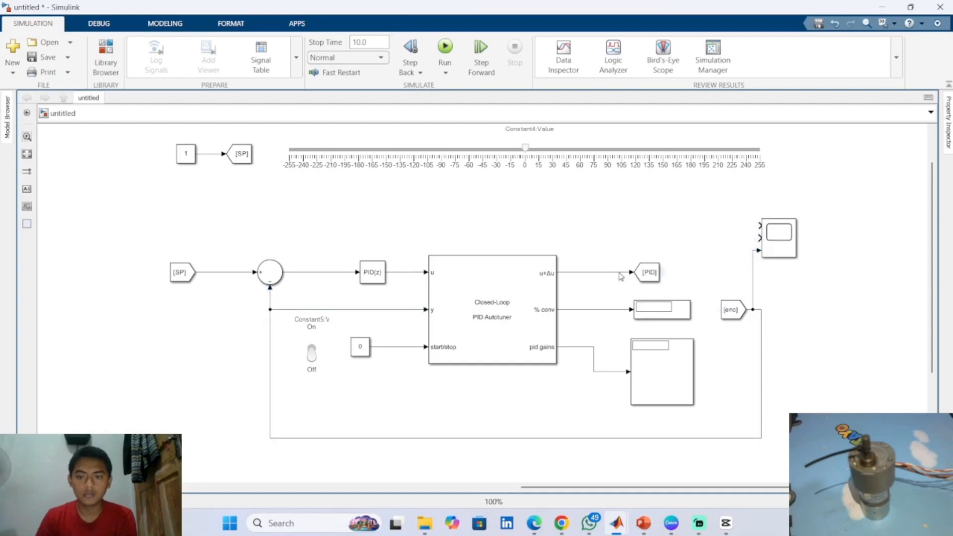
Branch the autotuner's u+Δu signal to the Scope's second input and shift the branch's vertical segment closer to the autotuner
drag(624, 272, 758, 238)
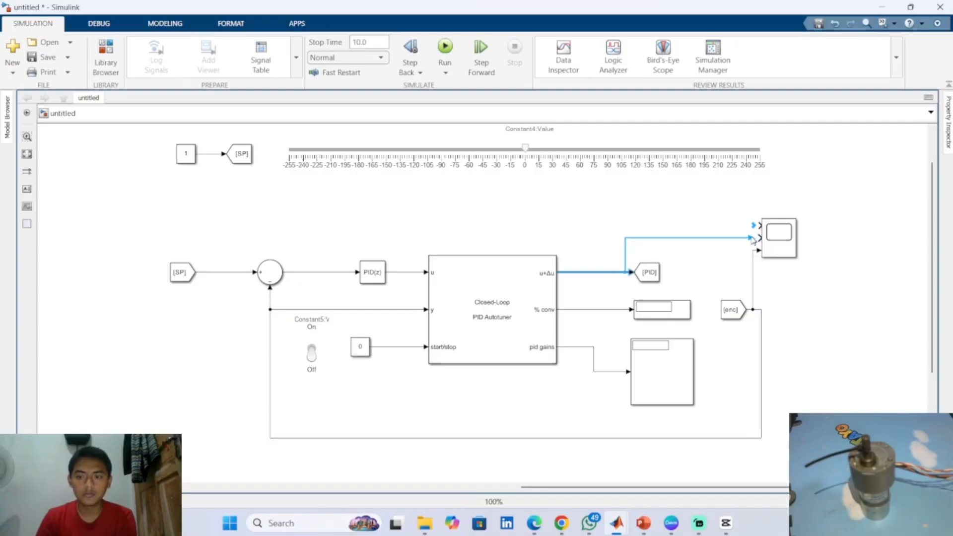
click(626, 257)
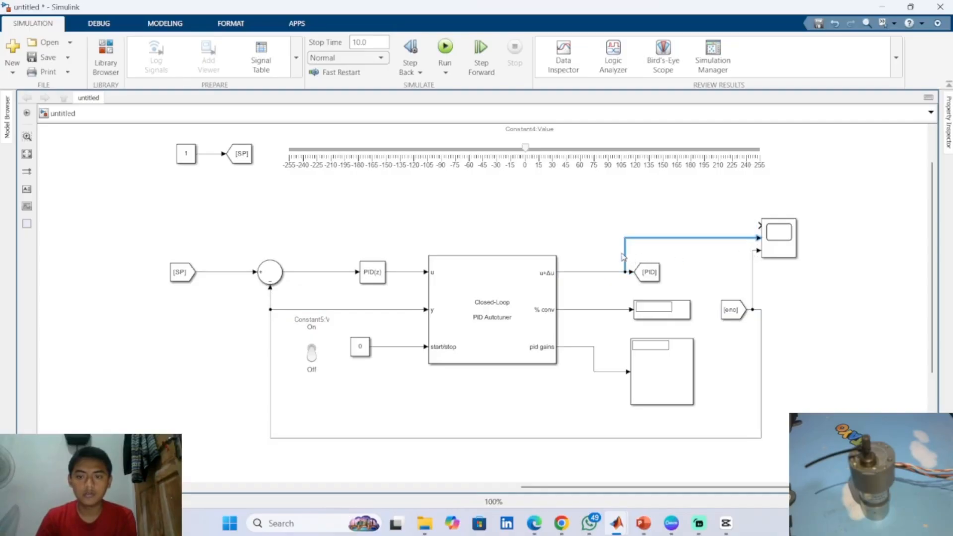
drag(626, 258, 604, 257)
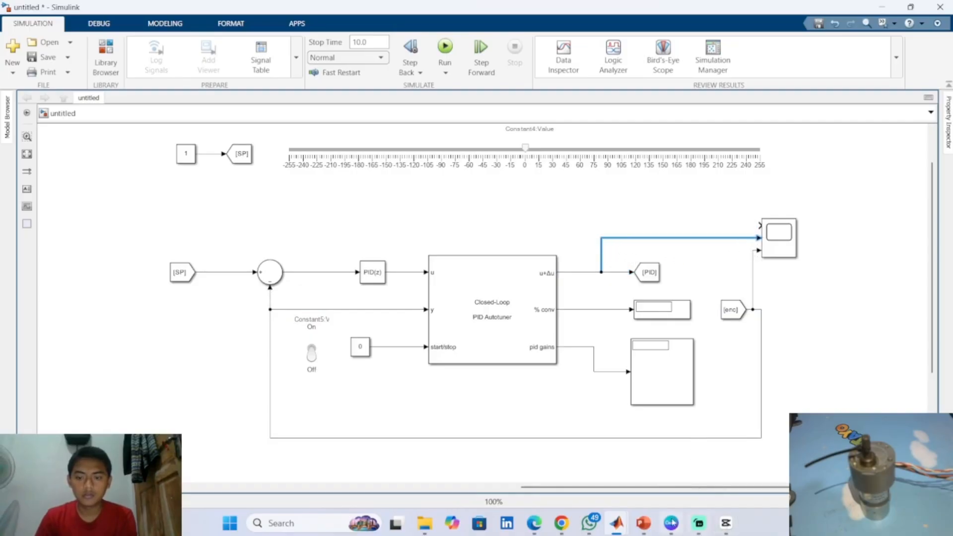
click(667, 465)
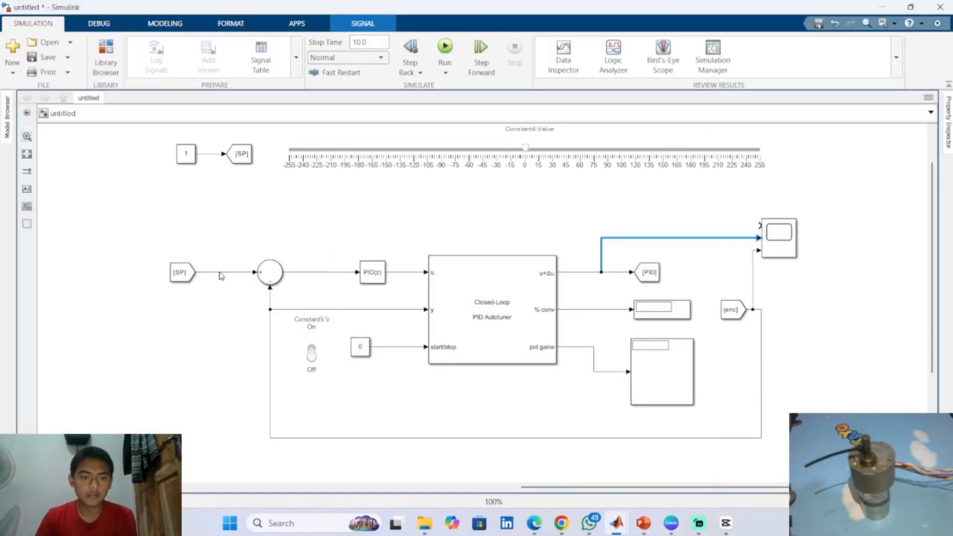
Branch the SP signal to the Scope's first input with the branch point close to the SP From block, and check the PowerPoint slides
drag(220, 273, 756, 226)
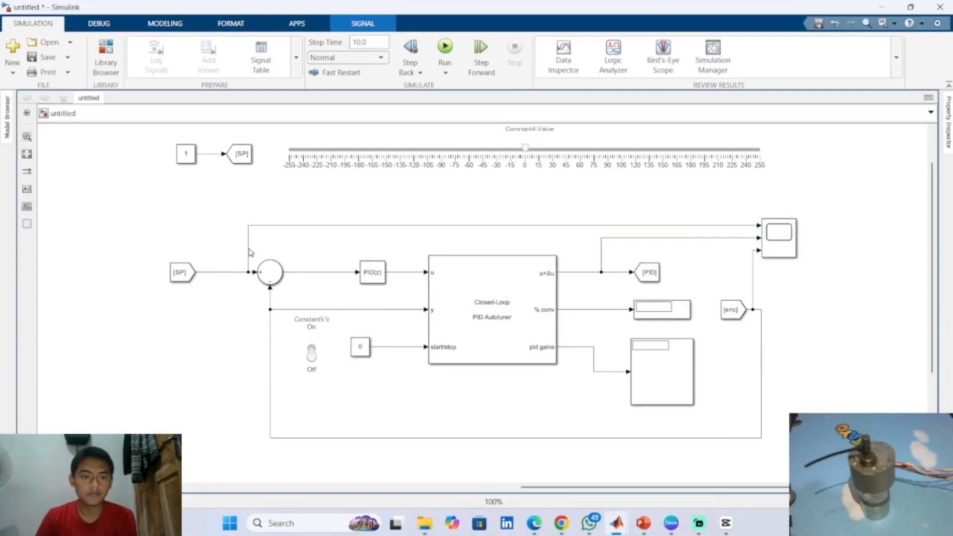
drag(249, 251, 212, 251)
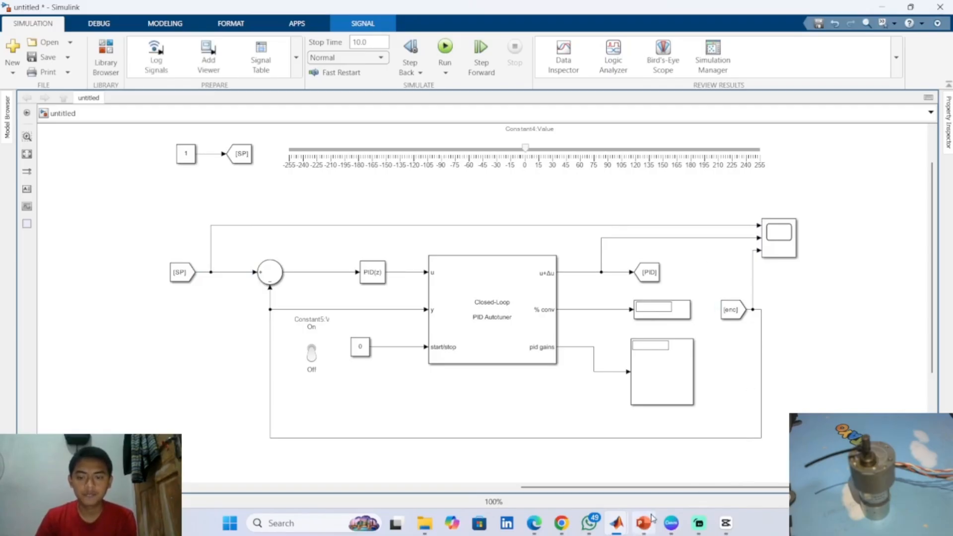
mouse_move(644, 523)
click(662, 476)
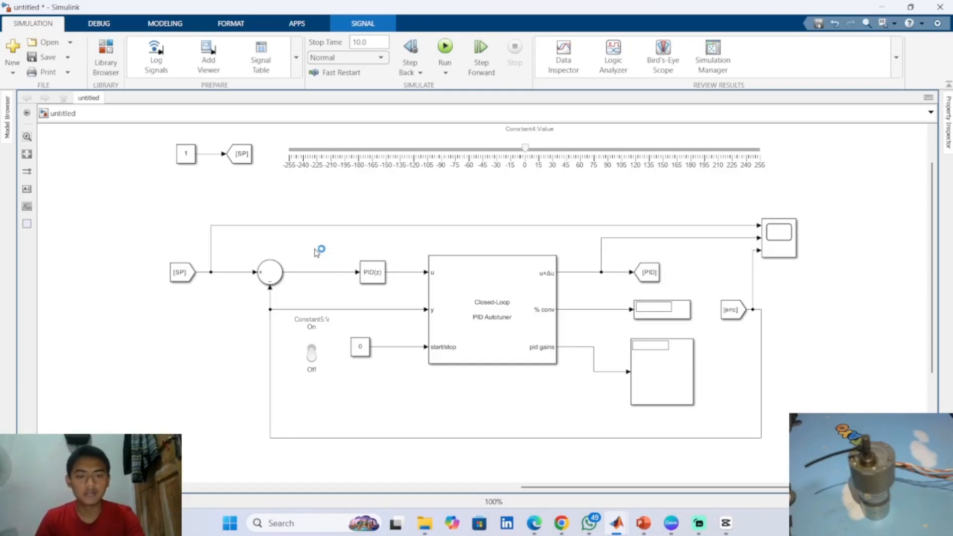
Add two Simulink Display blocks, one above the line from the Sum block to PID(z) and one above the autotuner's upper-left corner
double_click(317, 253)
text(d)
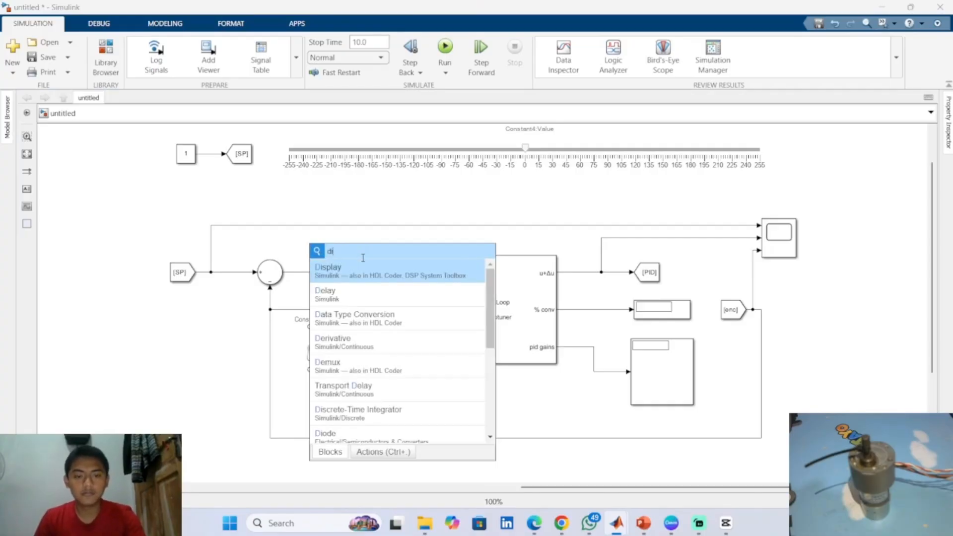
text(i)
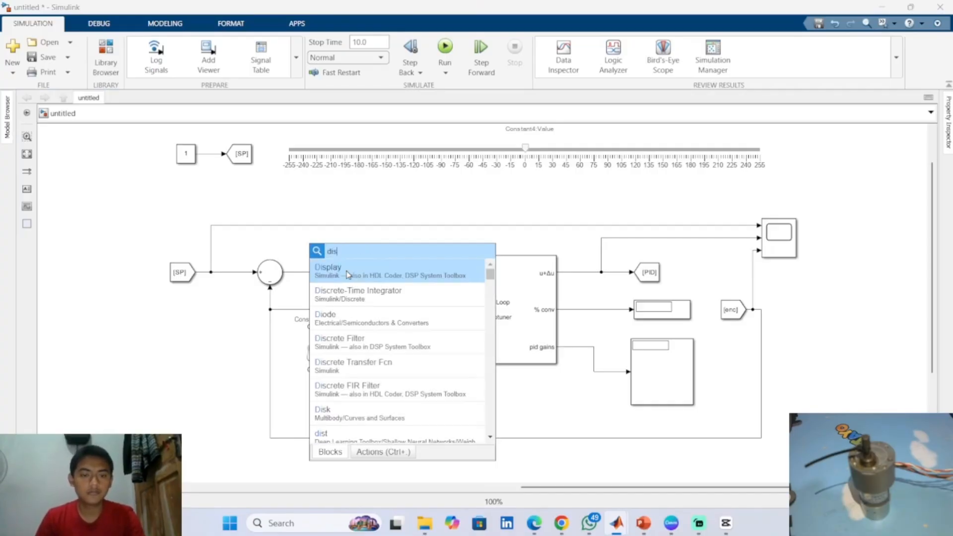
key(Return)
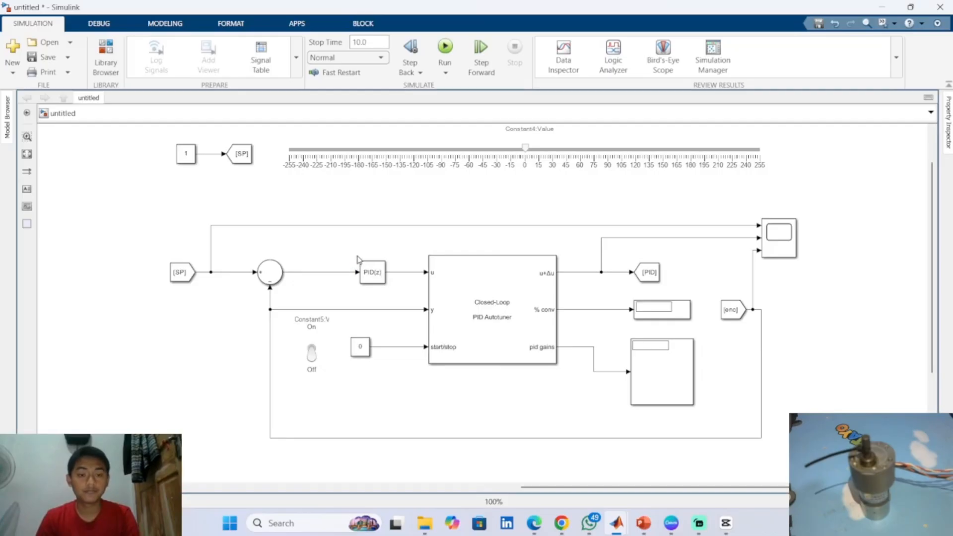
key(ctrl+v)
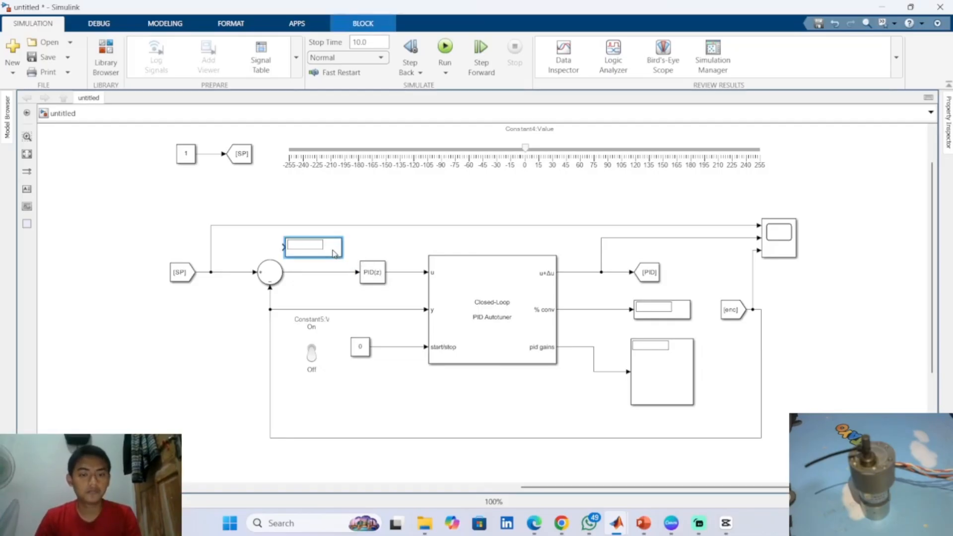
drag(346, 250, 437, 243)
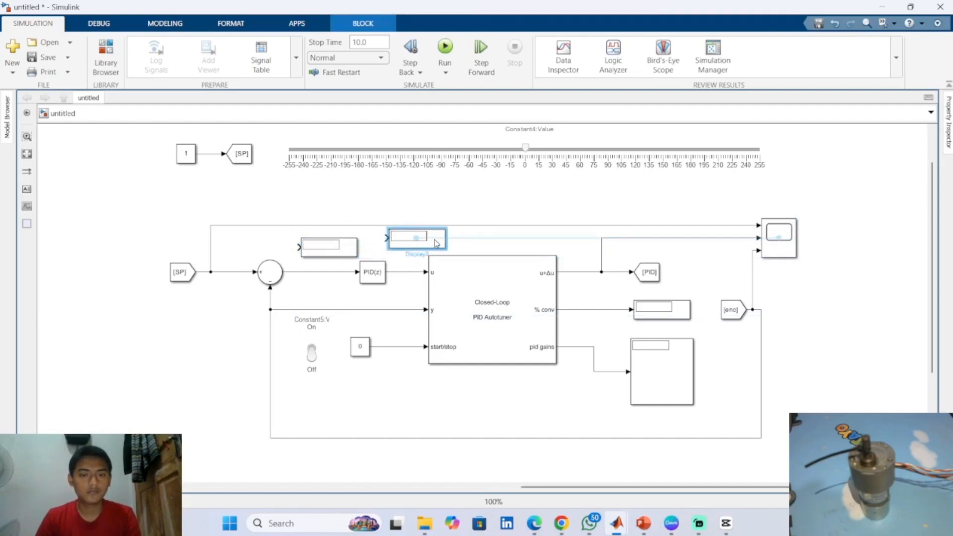
Move the Scope block slightly upward so its signal lines run clear of the two new Display blocks
click(530, 227)
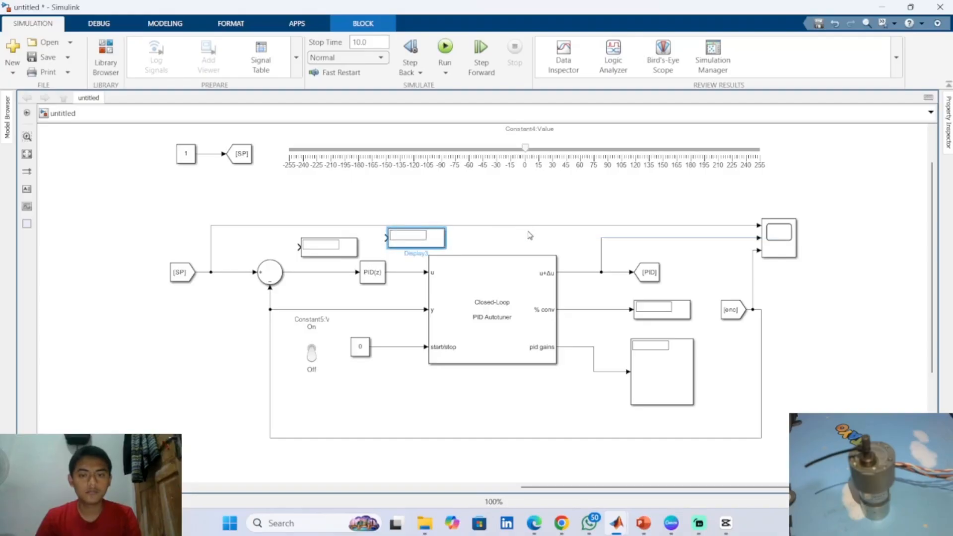
click(790, 222)
drag(791, 217, 792, 207)
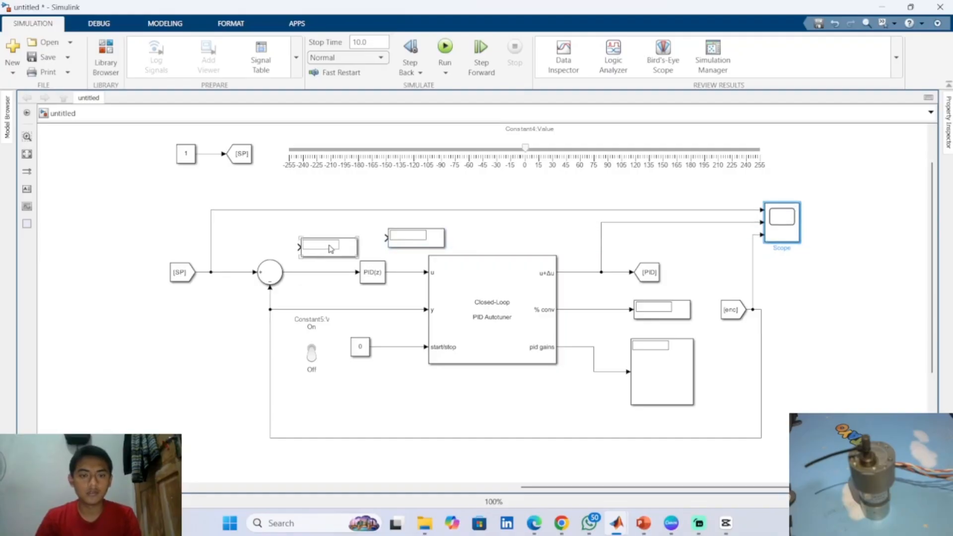
Connect one Display block to the error signal from the Sum block and the other to the PID(z) output signal
click(299, 247)
drag(294, 265, 295, 272)
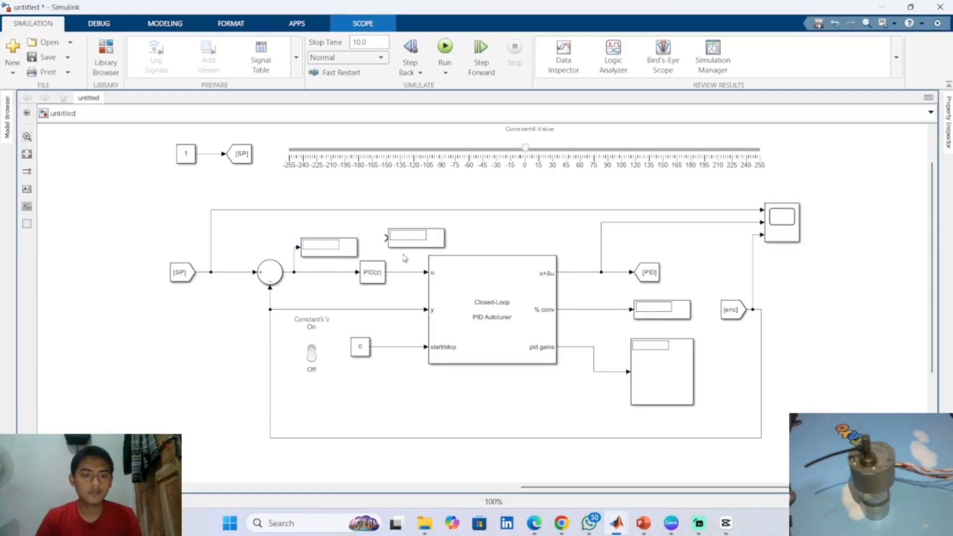
drag(400, 243, 442, 237)
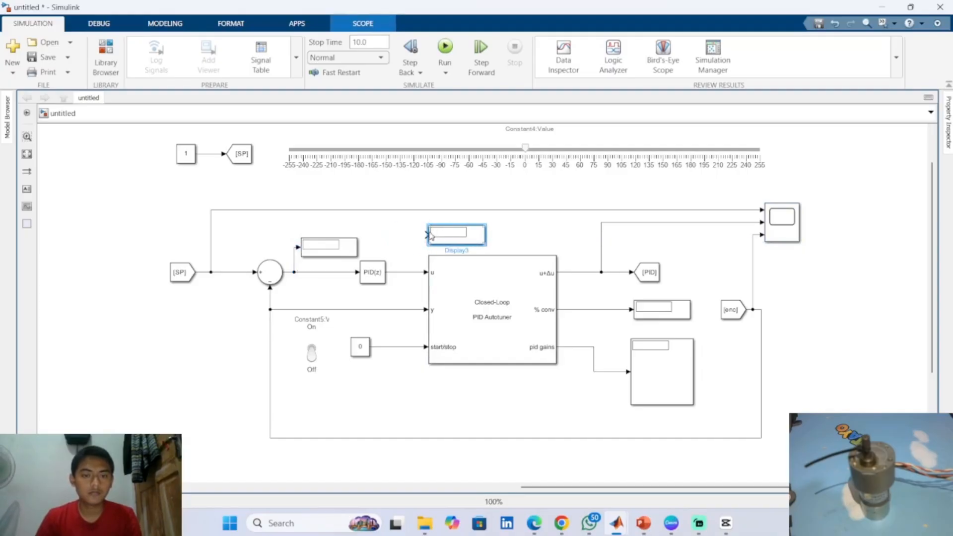
drag(426, 235, 401, 273)
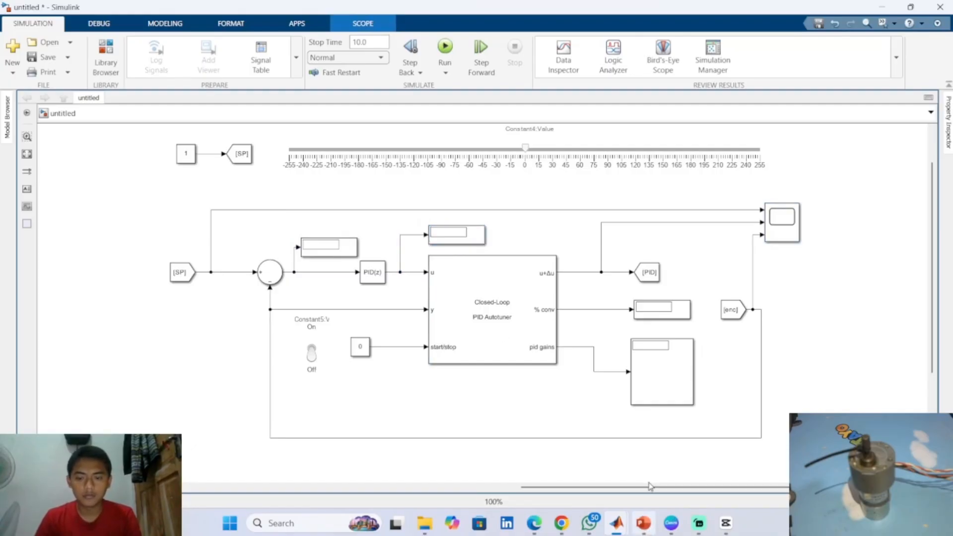
Copy a Display block to the area below the [SP] From tag and connect it to the setpoint signal
mouse_move(642, 532)
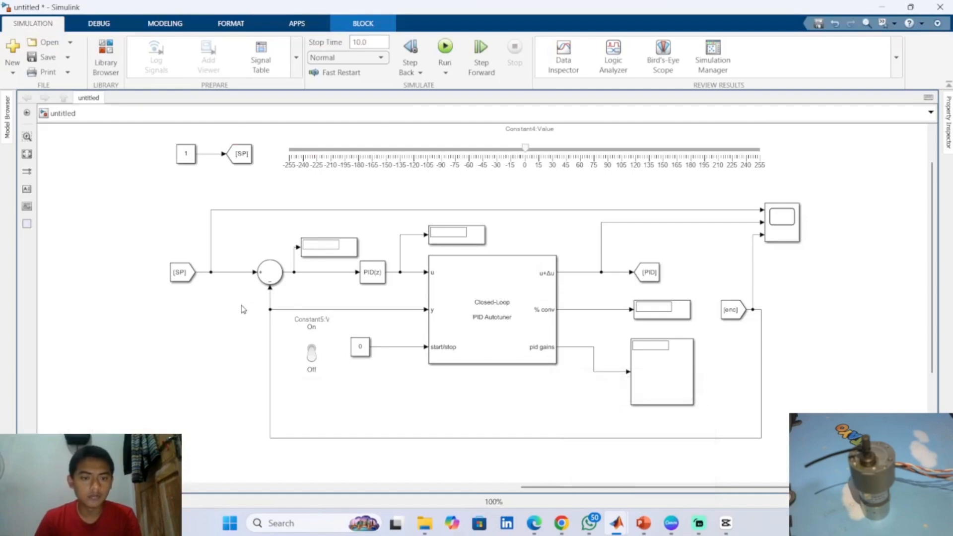
double_click(220, 320)
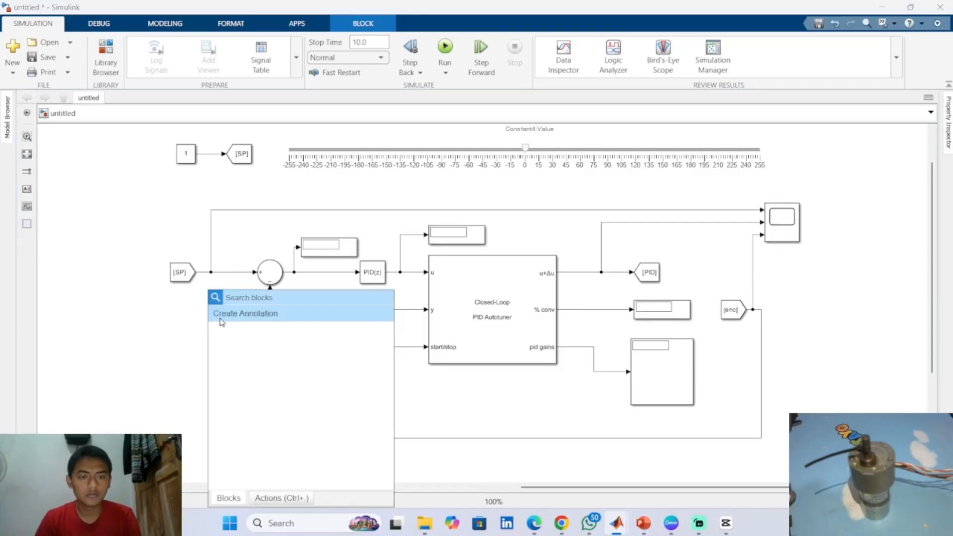
click(179, 348)
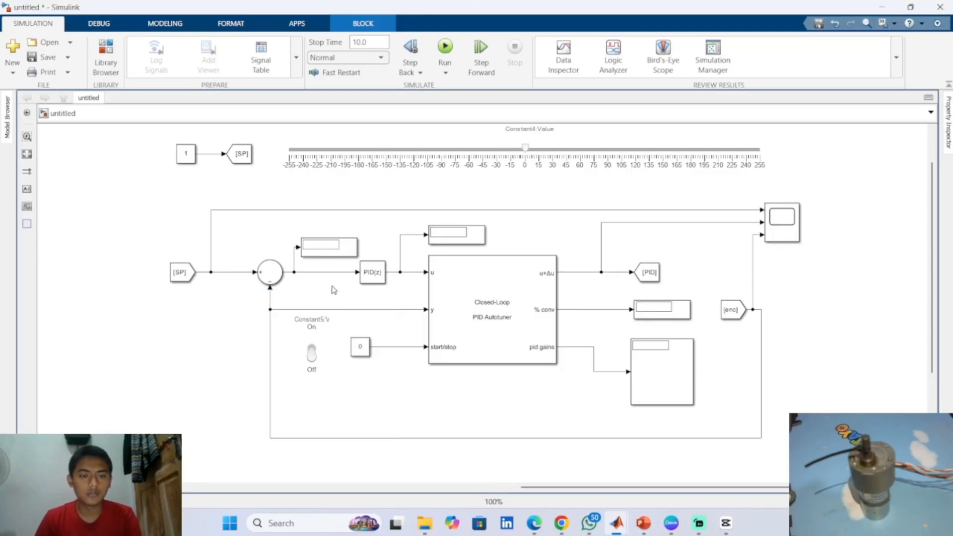
drag(339, 253, 229, 330)
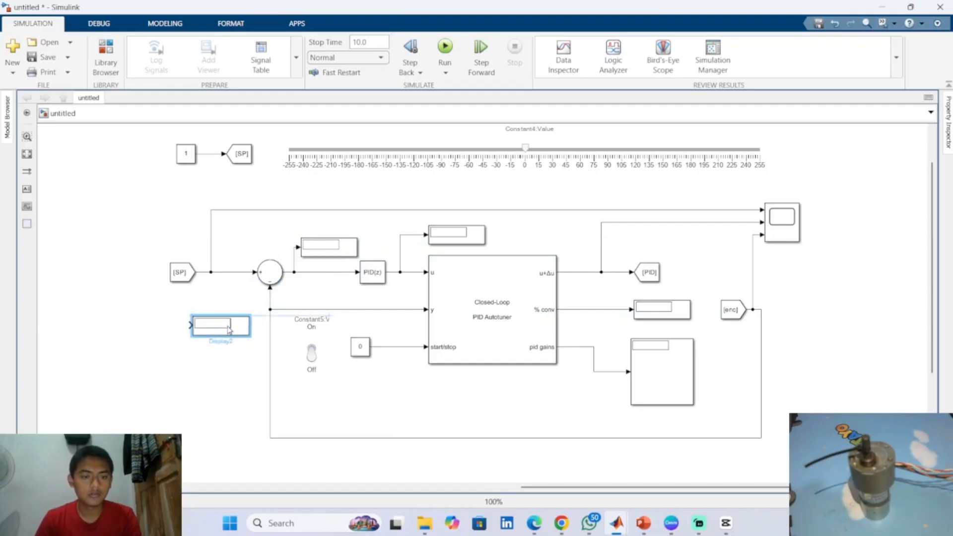
click(190, 326)
click(229, 273)
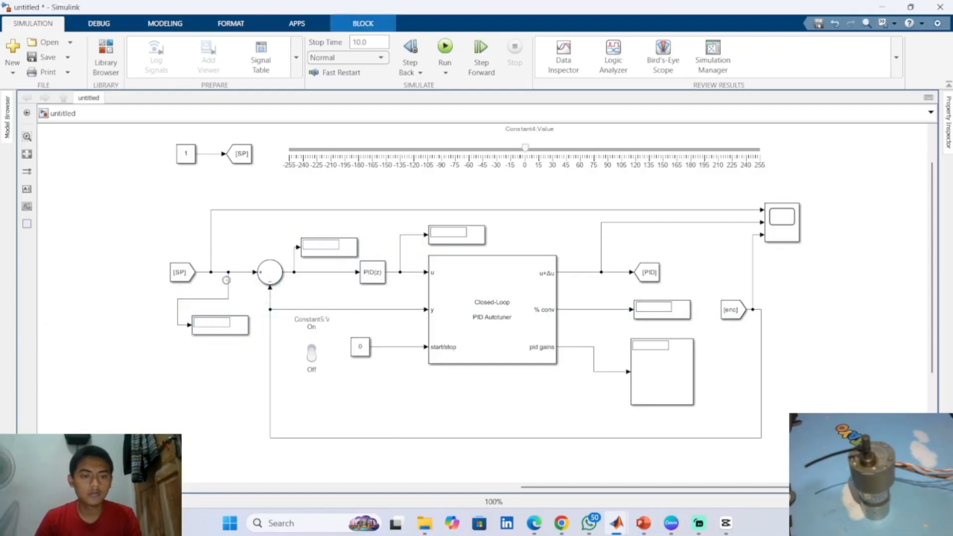
click(256, 321)
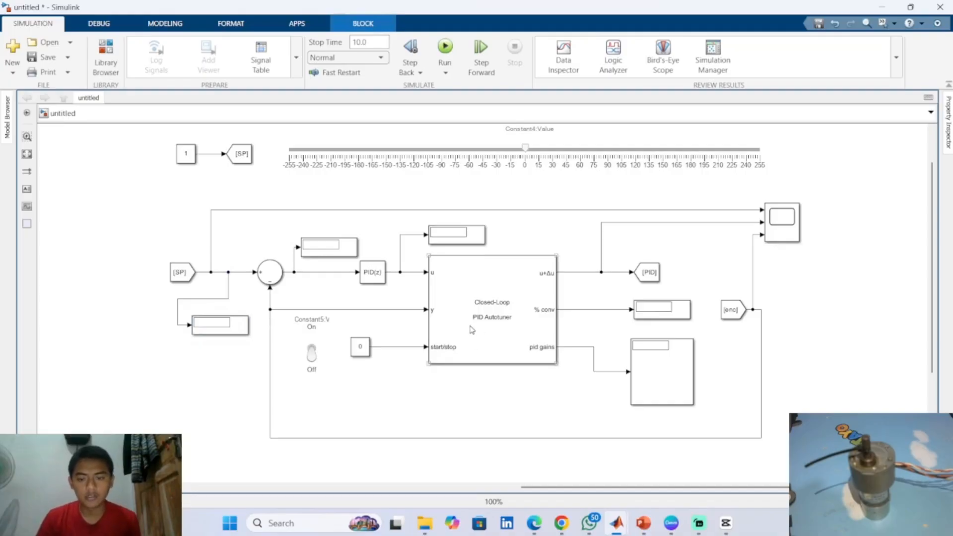
Add another Display block below the setpoint display, wire it to the encoder feedback line, and move the setpoint display's branch onto the existing junction
mouse_move(643, 523)
click(675, 465)
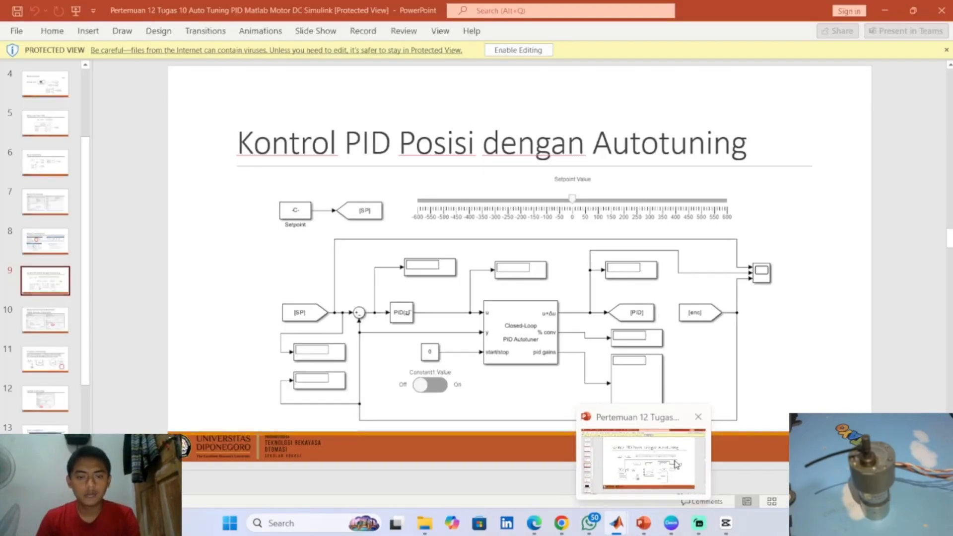
key(alt+Tab)
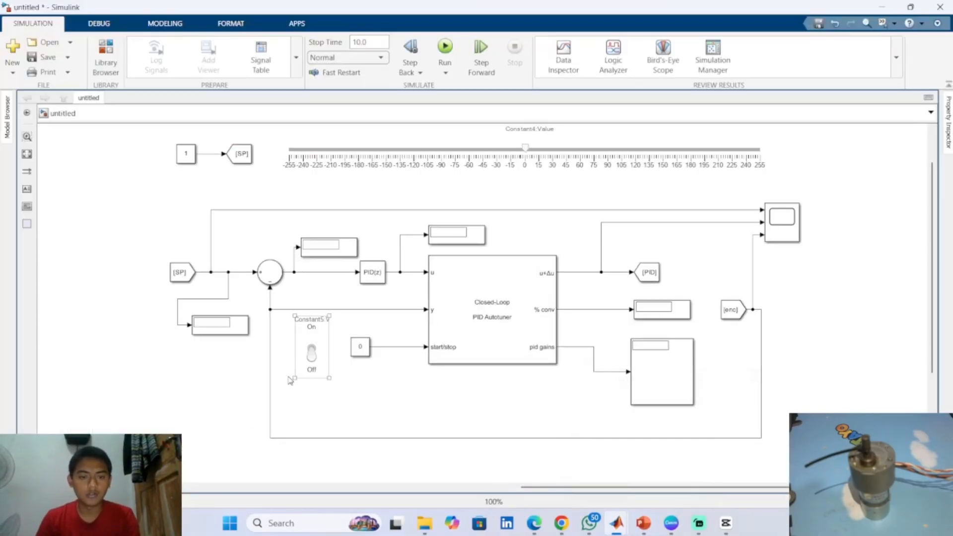
double_click(208, 381)
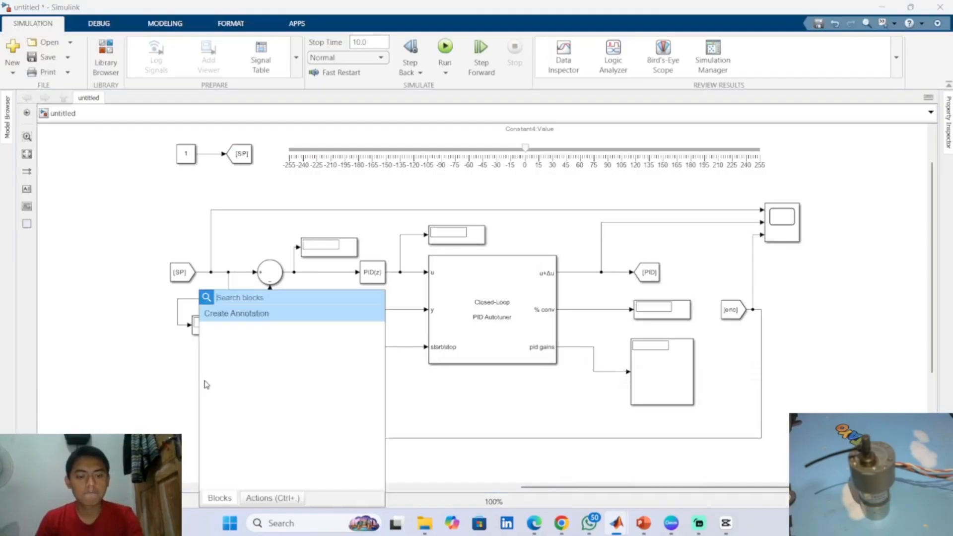
click(419, 395)
drag(239, 329, 270, 438)
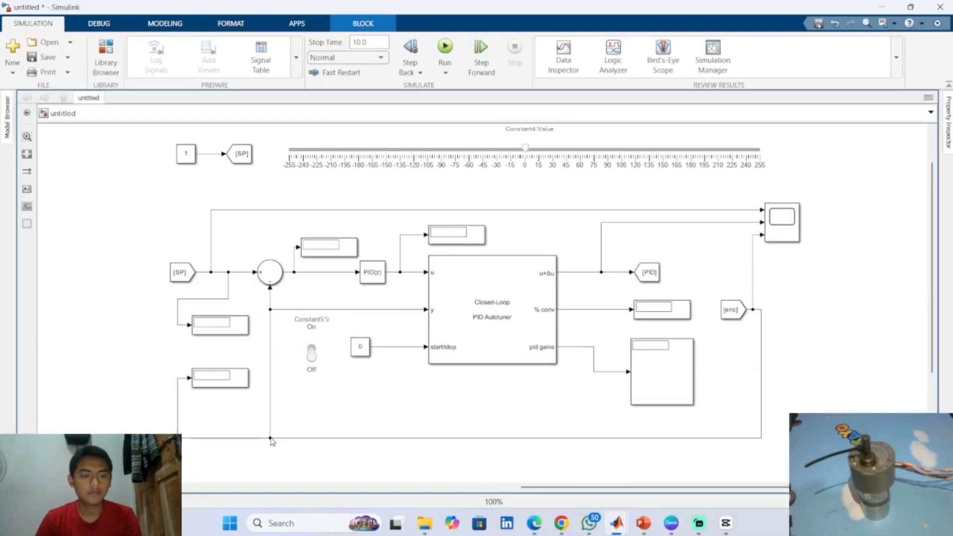
click(348, 396)
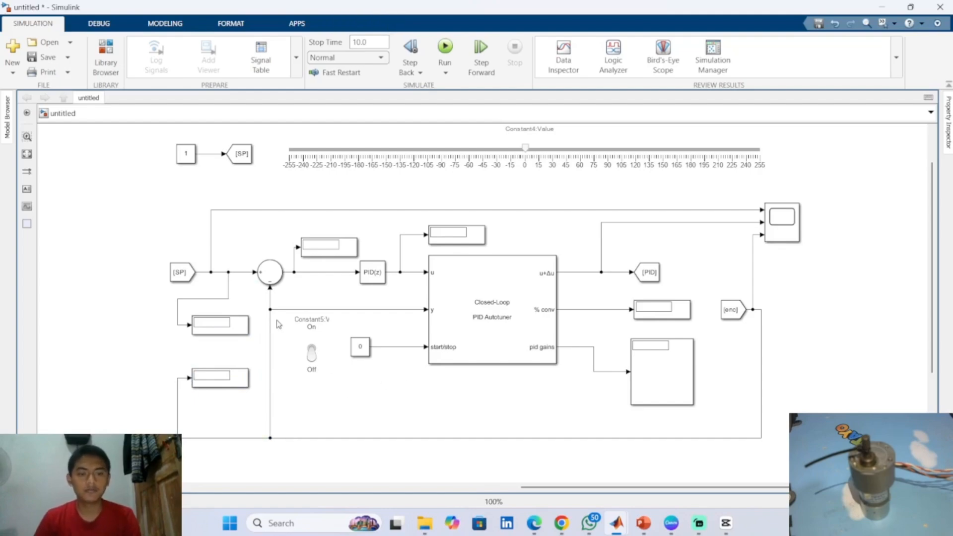
drag(228, 288, 211, 286)
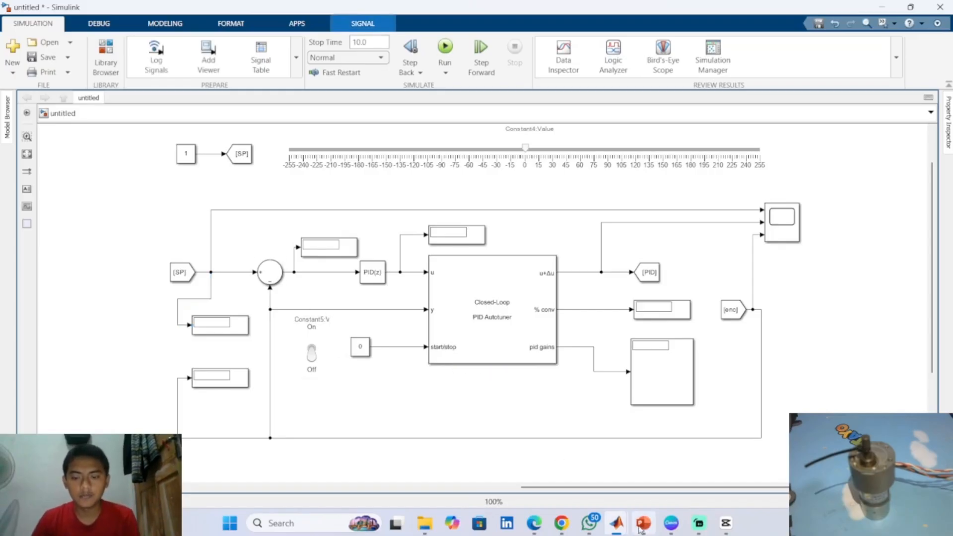
Switch to the PowerPoint reference and examine the autotuning, encoder, low-pass filter and PWM control block slides
mouse_move(644, 523)
click(641, 471)
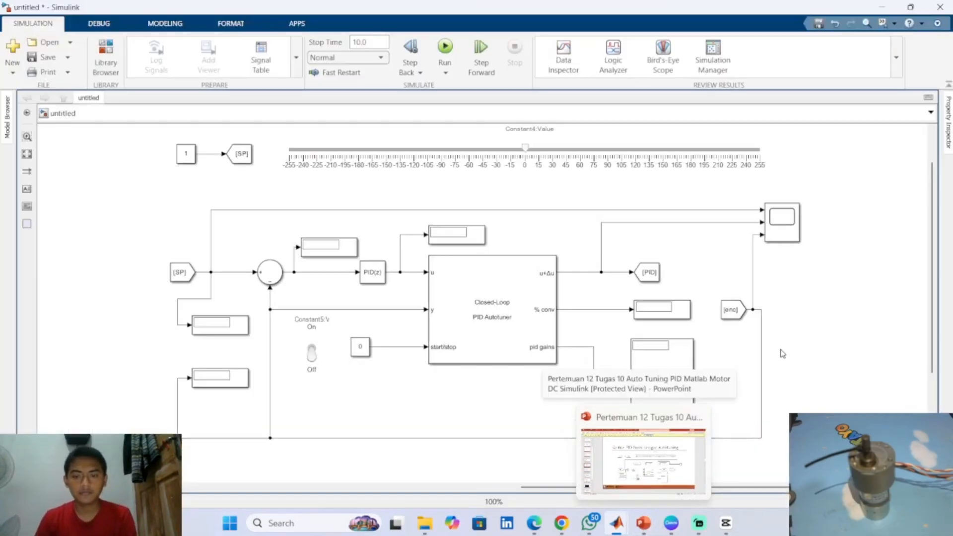
click(641, 473)
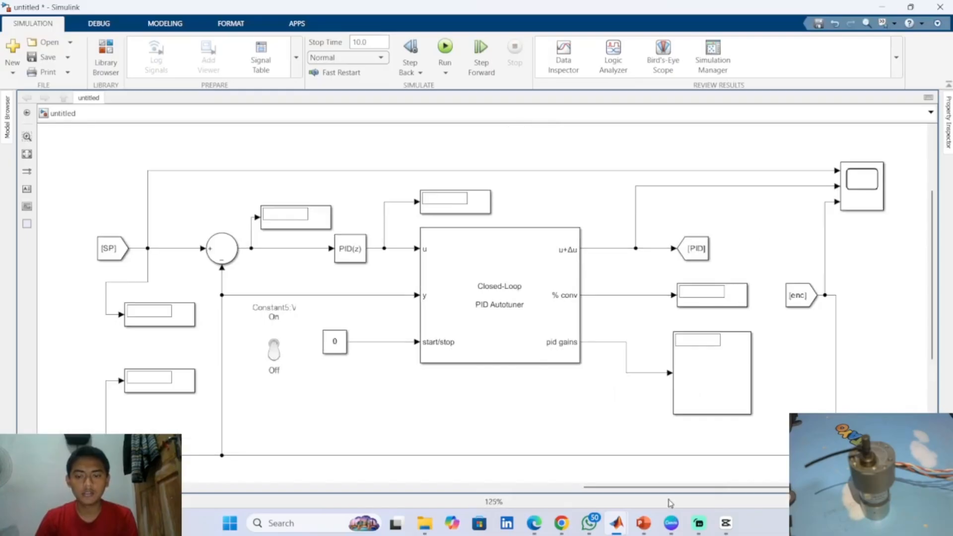
scroll(462, 367, up, 1)
click(644, 523)
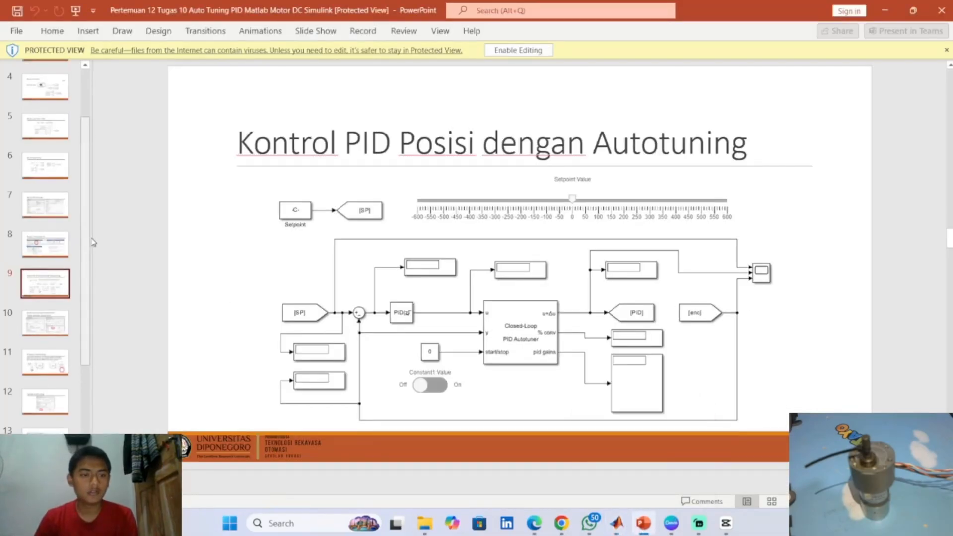
scroll(93, 263, up, 3)
click(70, 200)
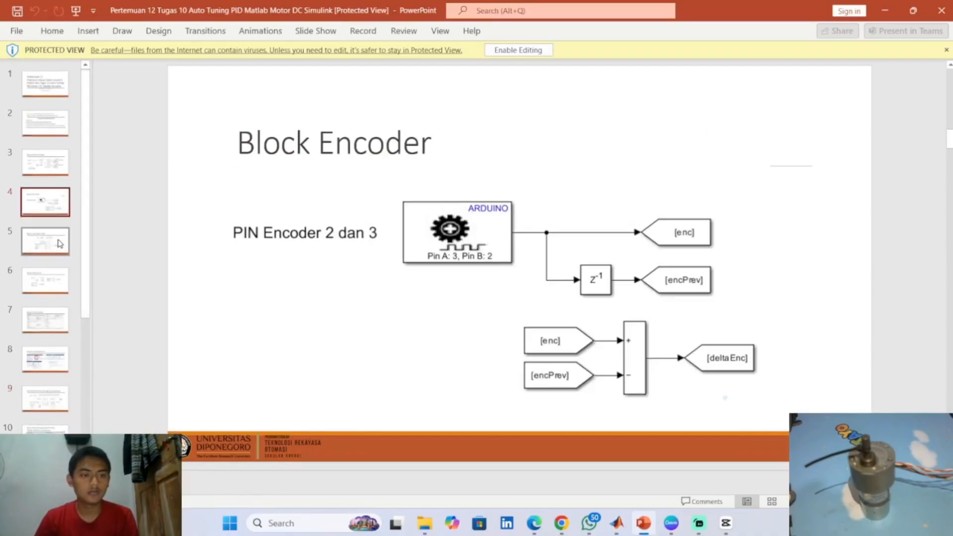
click(31, 251)
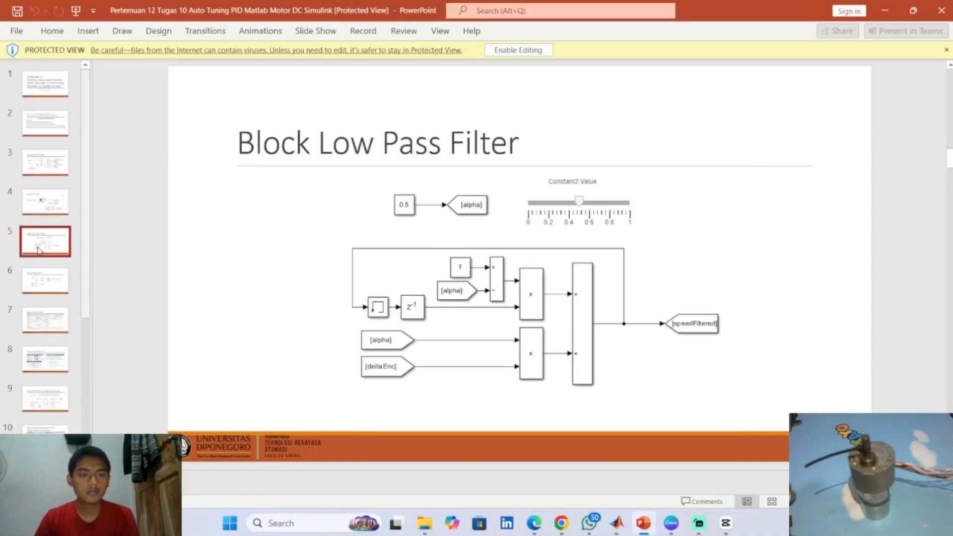
click(62, 274)
click(58, 164)
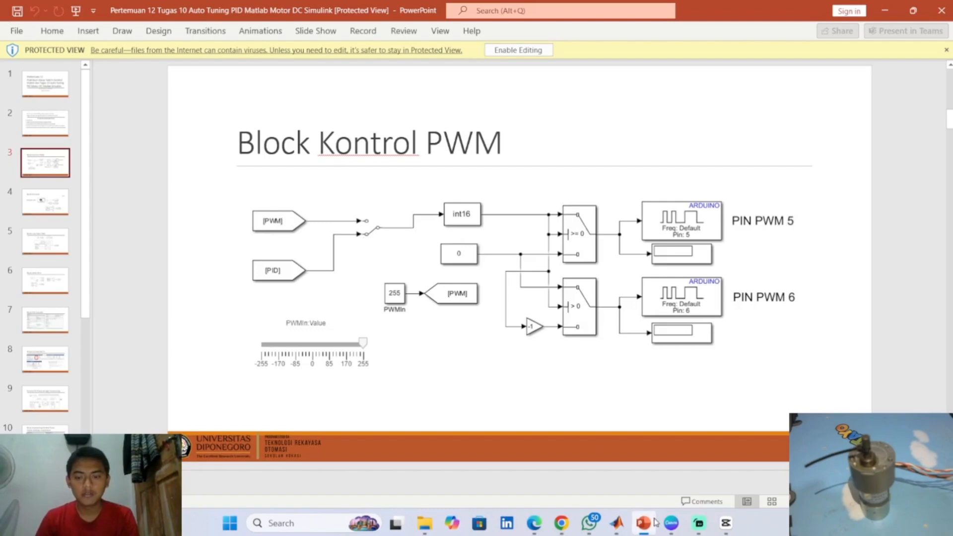
Return to the untitled Simulink model and inspect the PWM output blocks and the PID autotuning loop
mouse_move(618, 525)
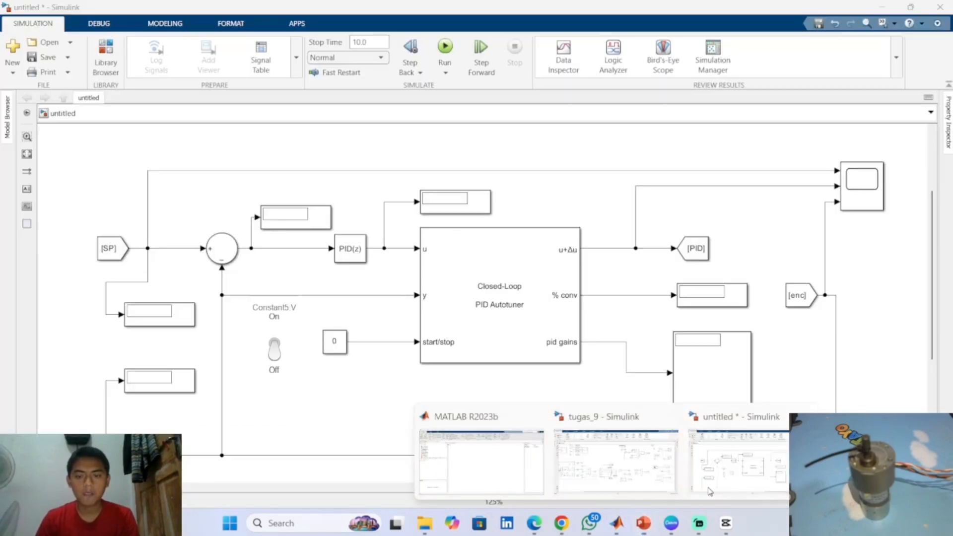
click(775, 457)
drag(390, 319, 475, 369)
scroll(470, 367, up, 1)
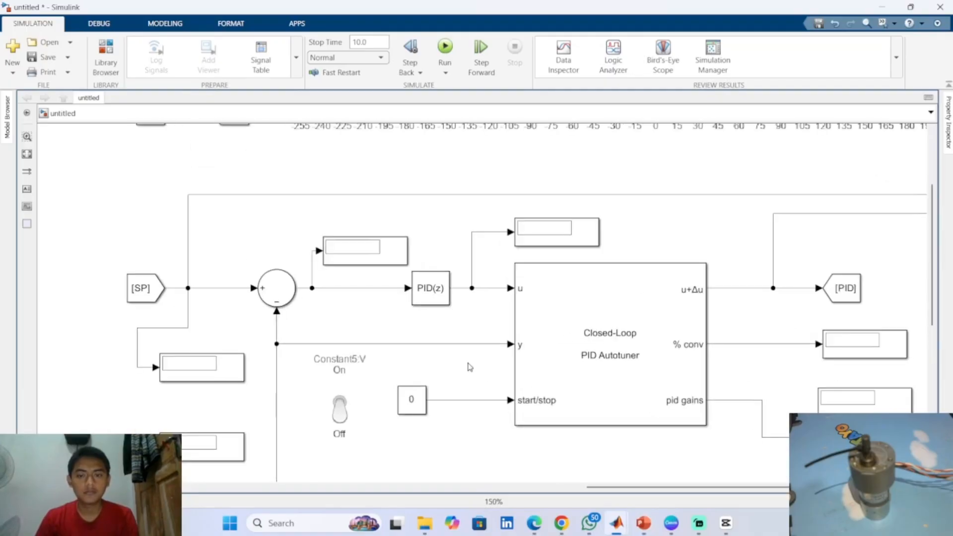
scroll(470, 366, down, 1)
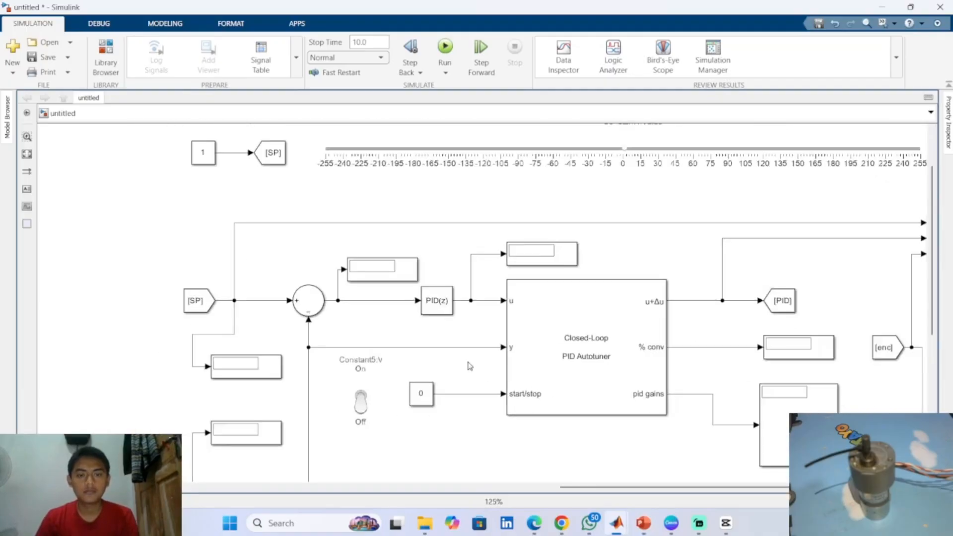
scroll(470, 366, down, 2)
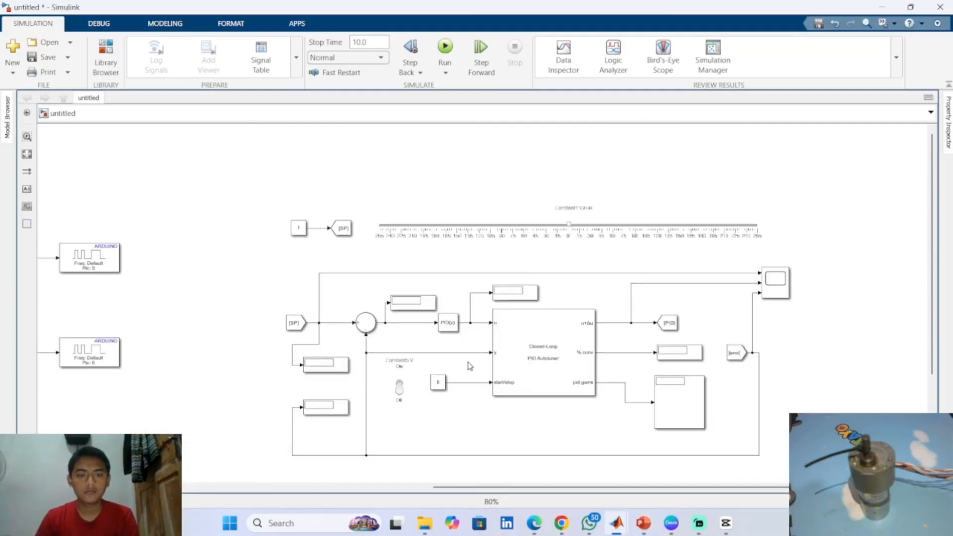
drag(287, 258, 874, 264)
drag(207, 245, 372, 247)
drag(578, 295, 30, 213)
drag(726, 326, 572, 334)
drag(418, 283, 950, 247)
drag(397, 311, 2, 335)
drag(567, 359, 461, 359)
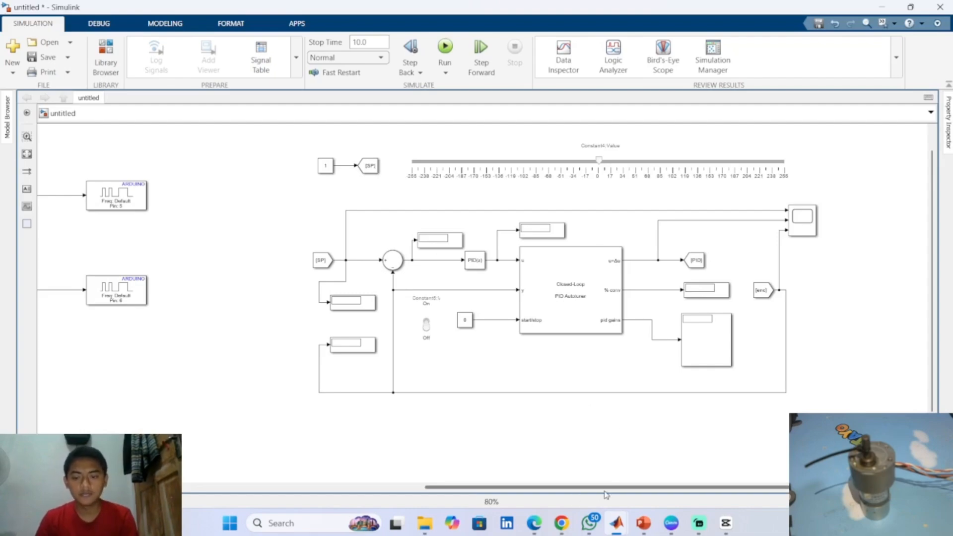
Examine the Block PID Discrete parameter settings on the PowerPoint slide and return to the untitled Simulink model
click(643, 524)
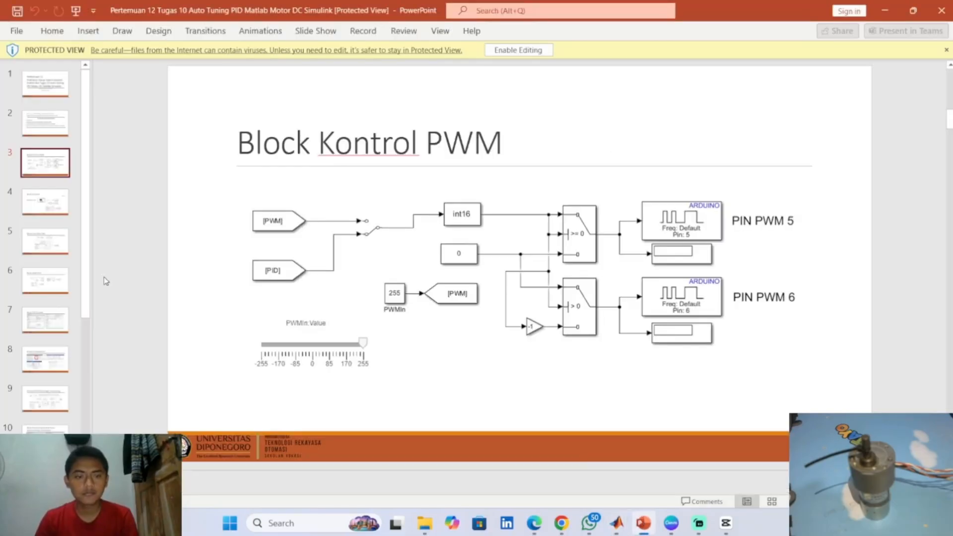
click(63, 278)
click(49, 319)
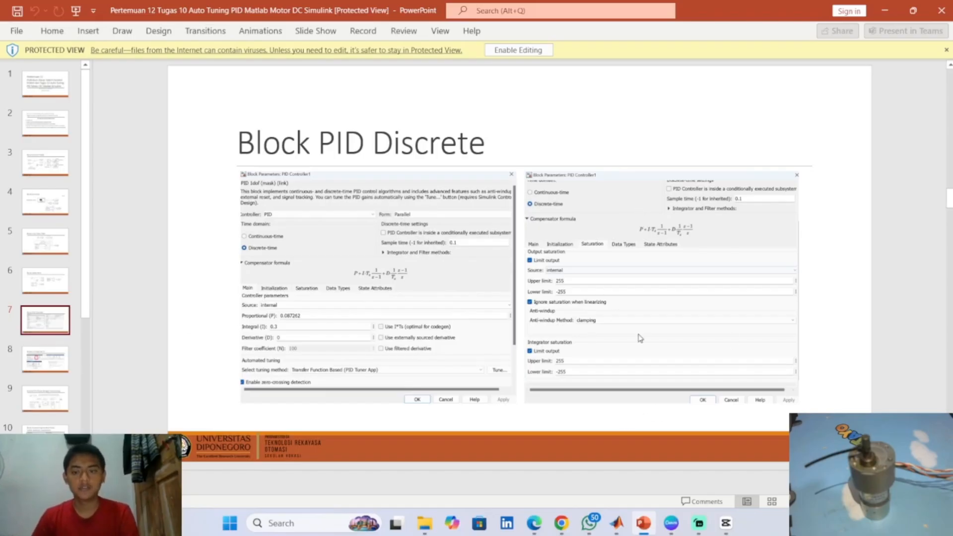
mouse_move(616, 525)
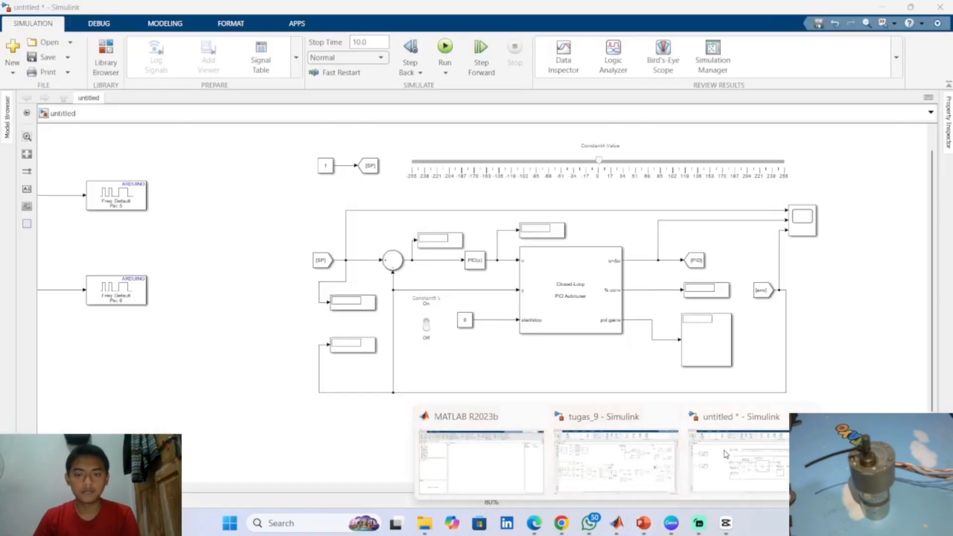
click(735, 452)
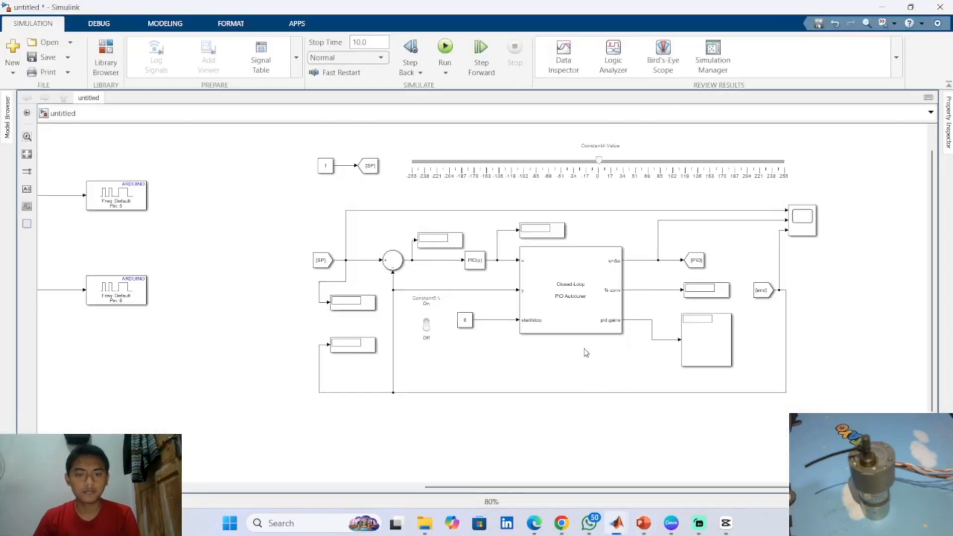
click(478, 264)
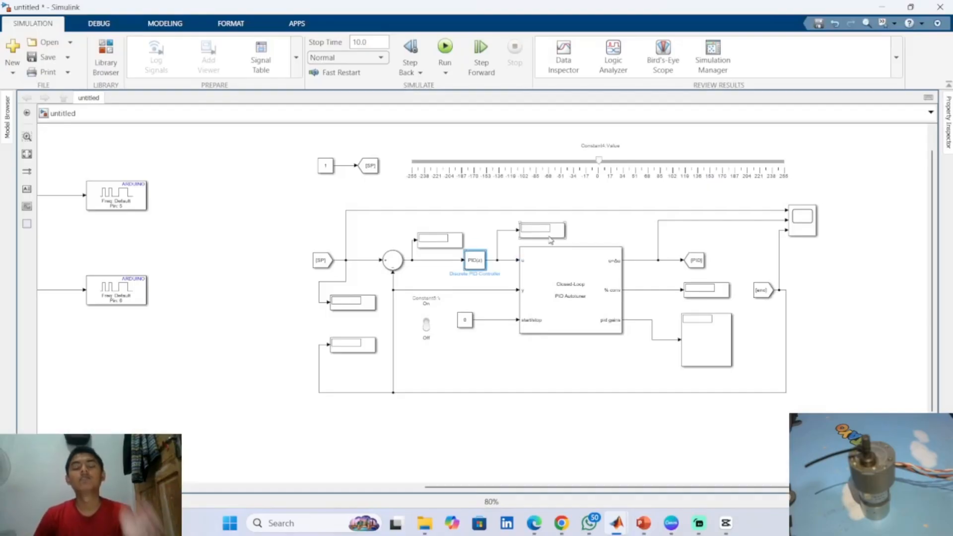
click(550, 240)
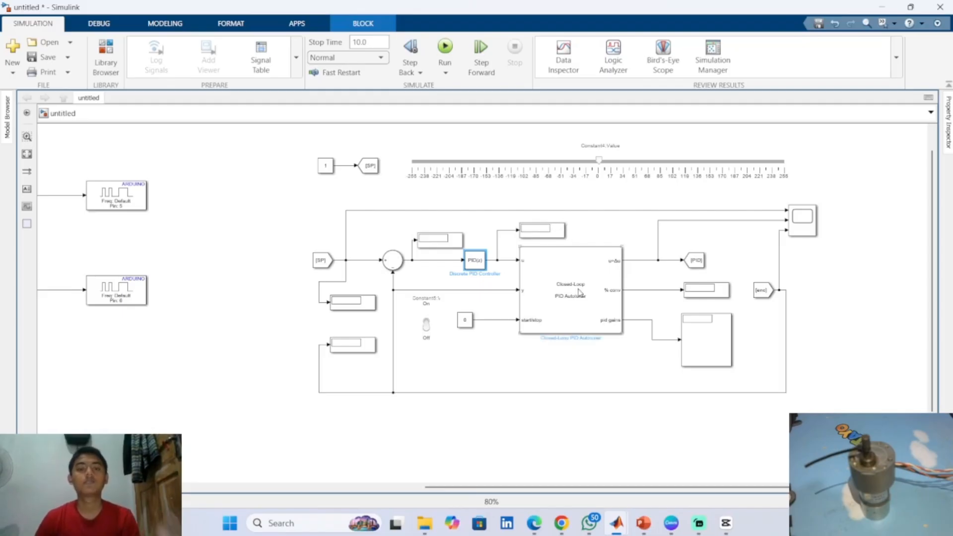
click(518, 367)
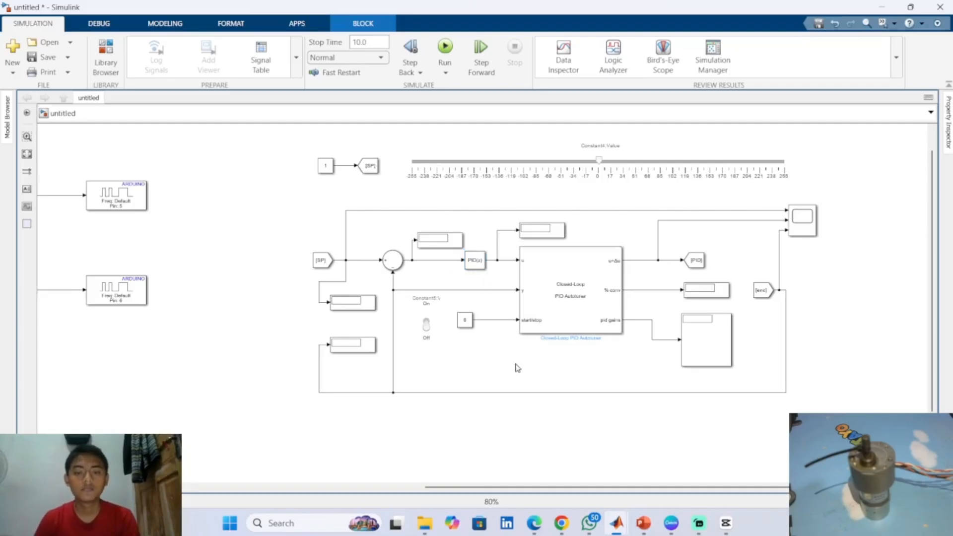
Open the Discrete PID Controller block's parameters and set the proportional gain to 0.087262, following the PowerPoint reference slide
click(483, 262)
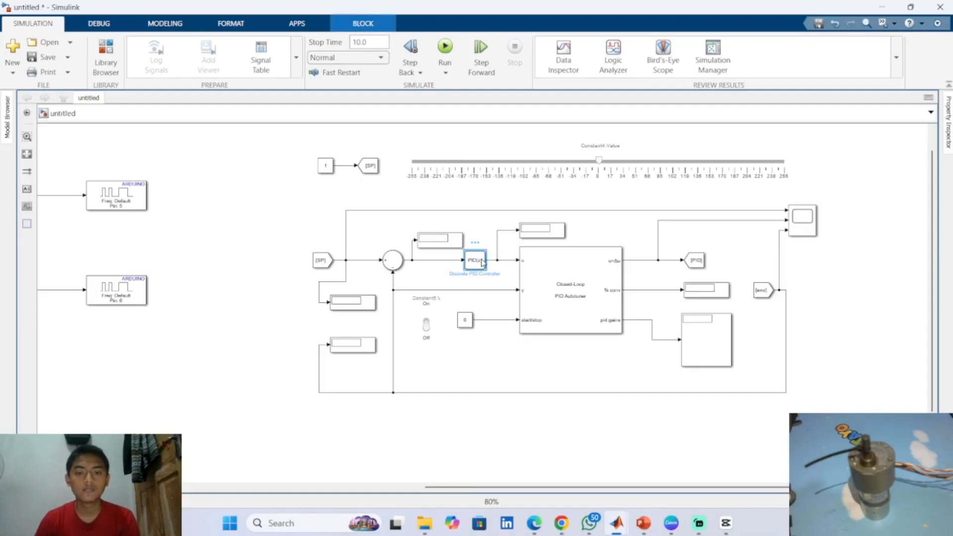
click(377, 27)
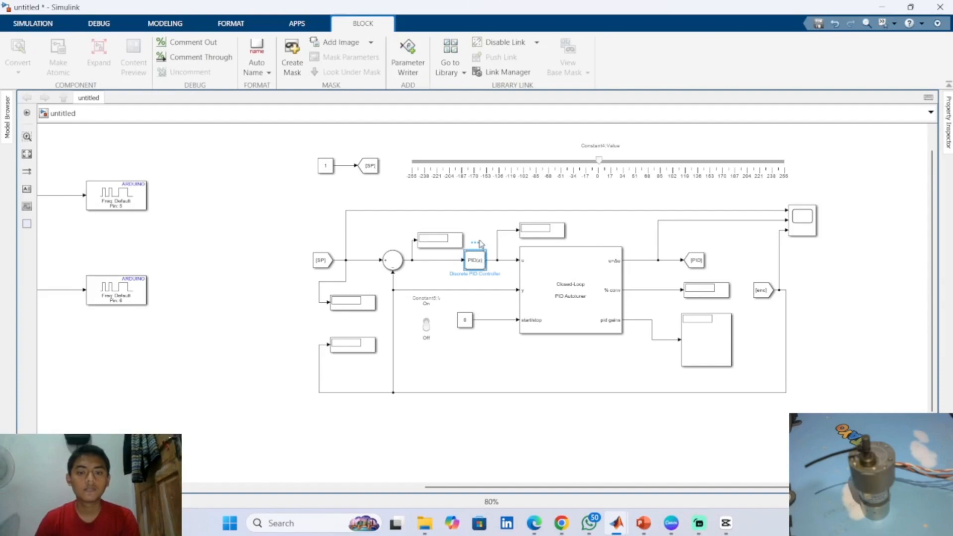
double_click(483, 267)
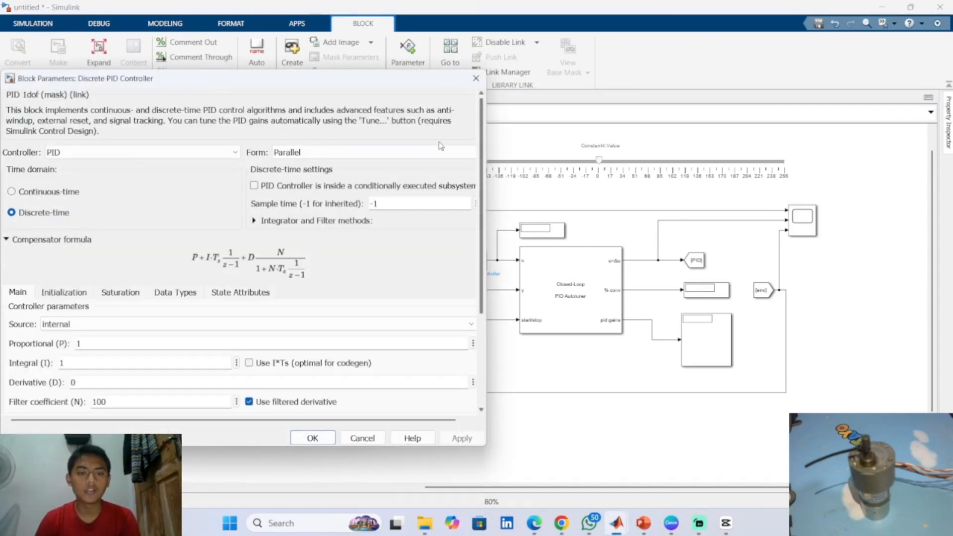
drag(411, 64, 554, 72)
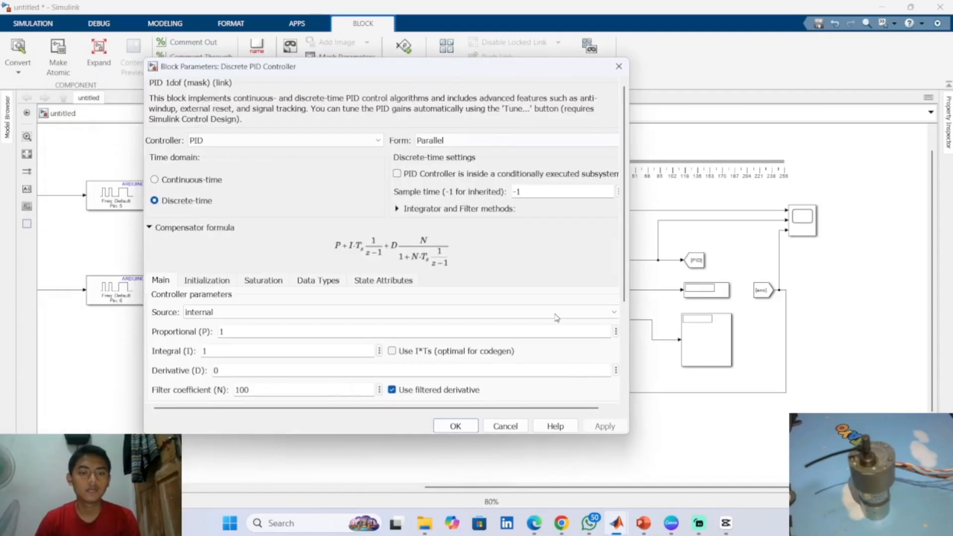
mouse_move(649, 521)
click(649, 483)
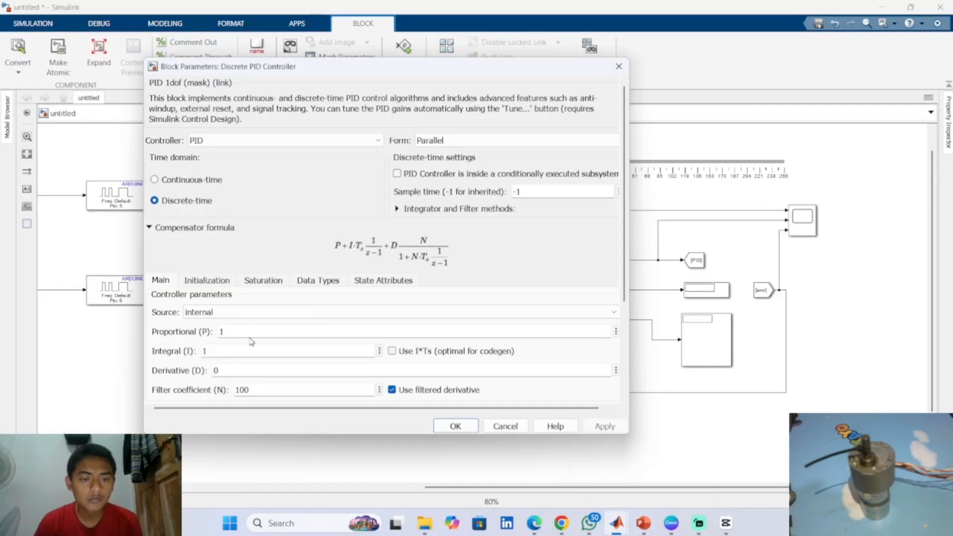
double_click(250, 336)
text(0.0)
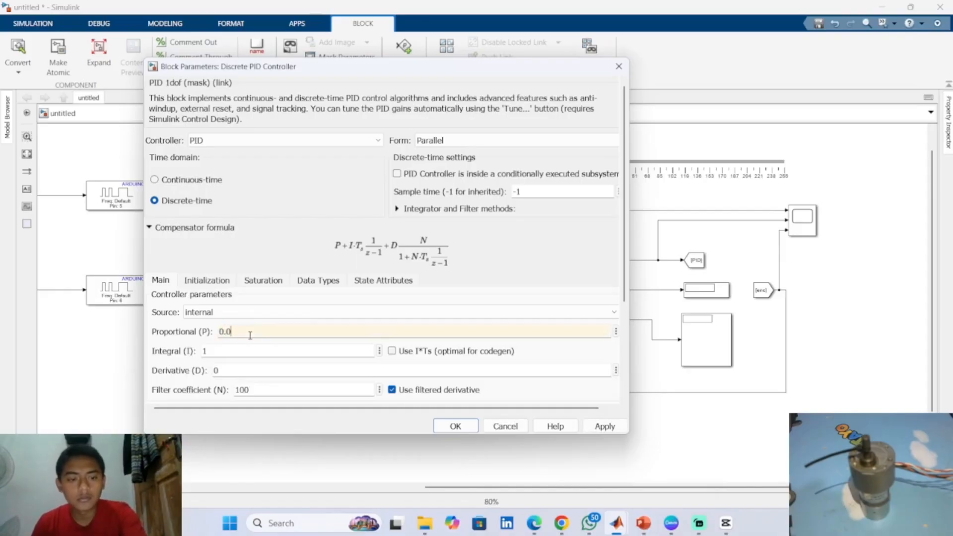
text(8)
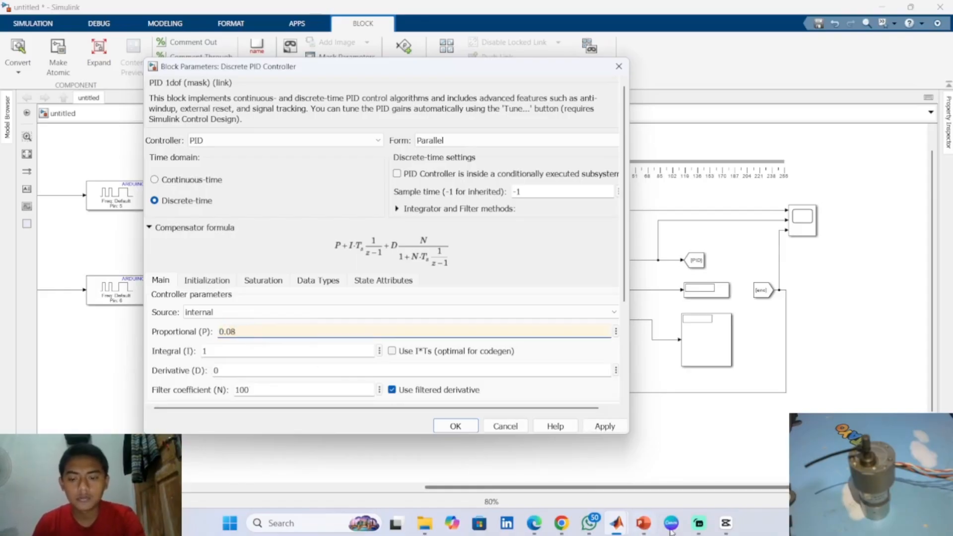
mouse_move(645, 525)
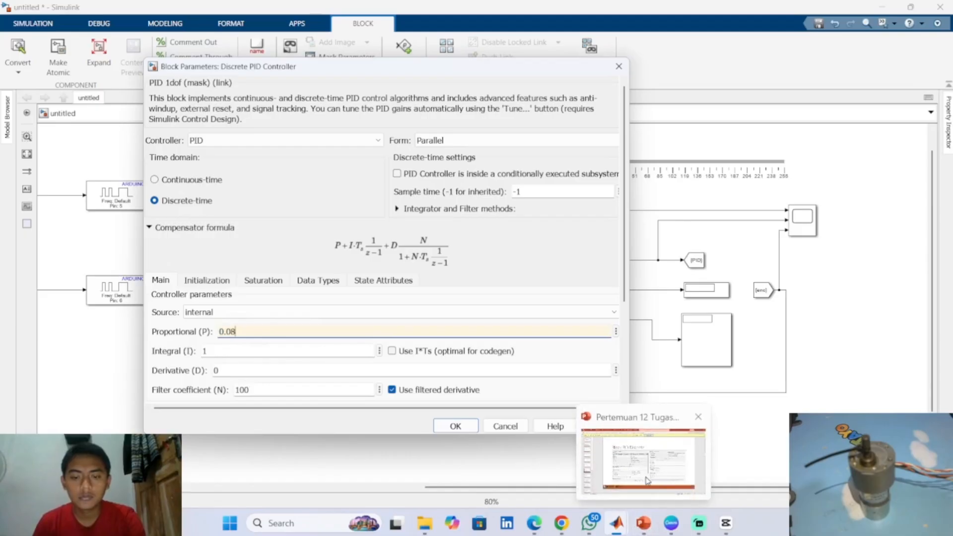
mouse_move(647, 481)
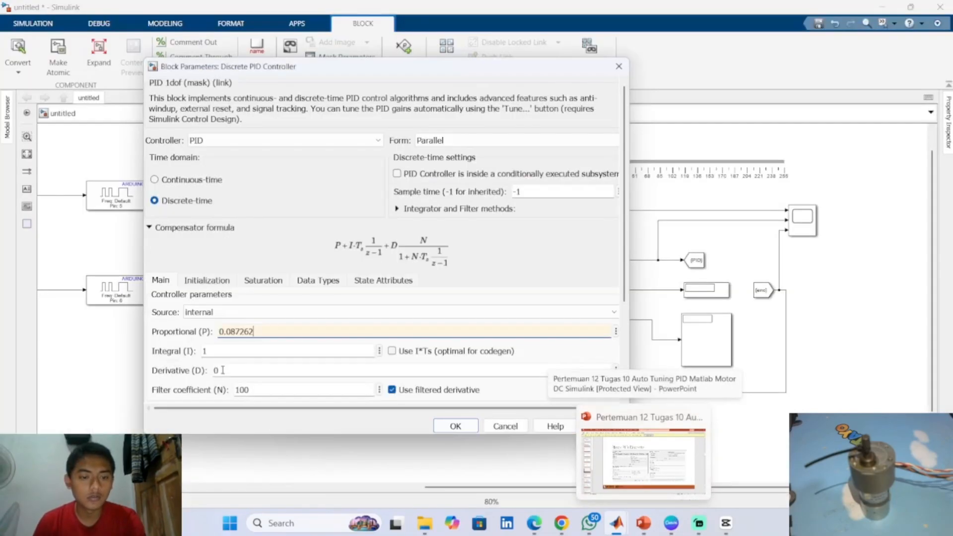
Set the Discrete PID Controller's integral gain to 0.3 and its sample time to 0.1
double_click(223, 354)
text(0)
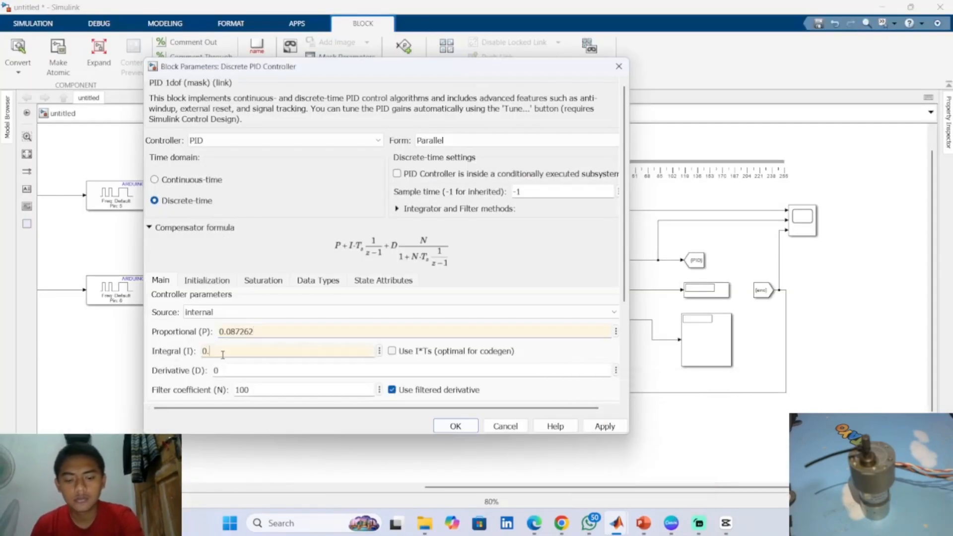
text(.3)
double_click(526, 193)
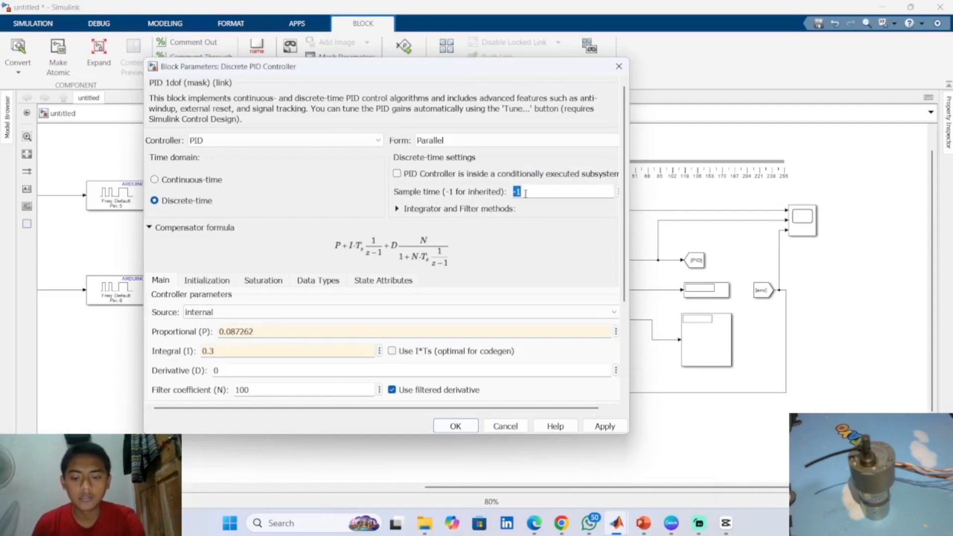
text(0.)
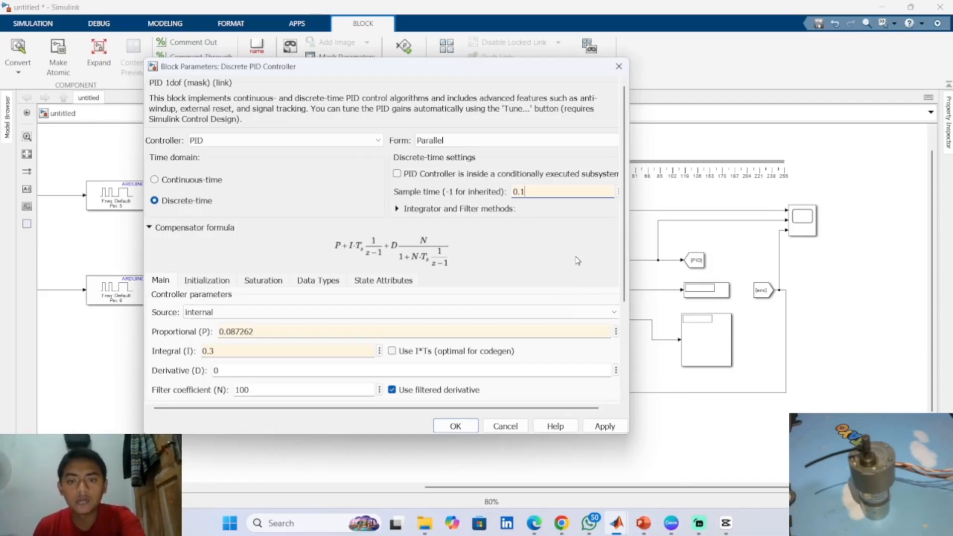
In the controller's saturation settings, enable output limiting, ignoring saturation when linearizing, and integrator output limiting, as on the reference slide
mouse_move(644, 523)
click(646, 489)
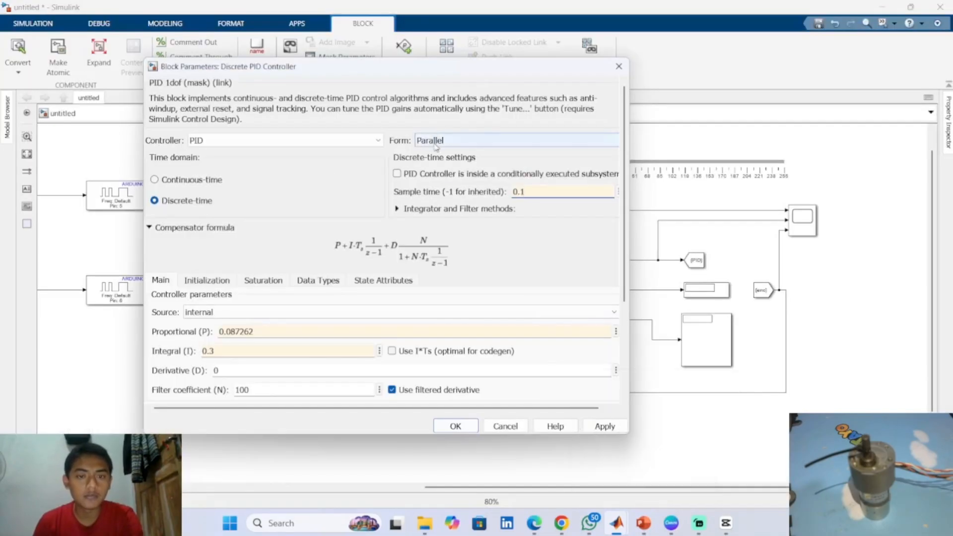
click(223, 283)
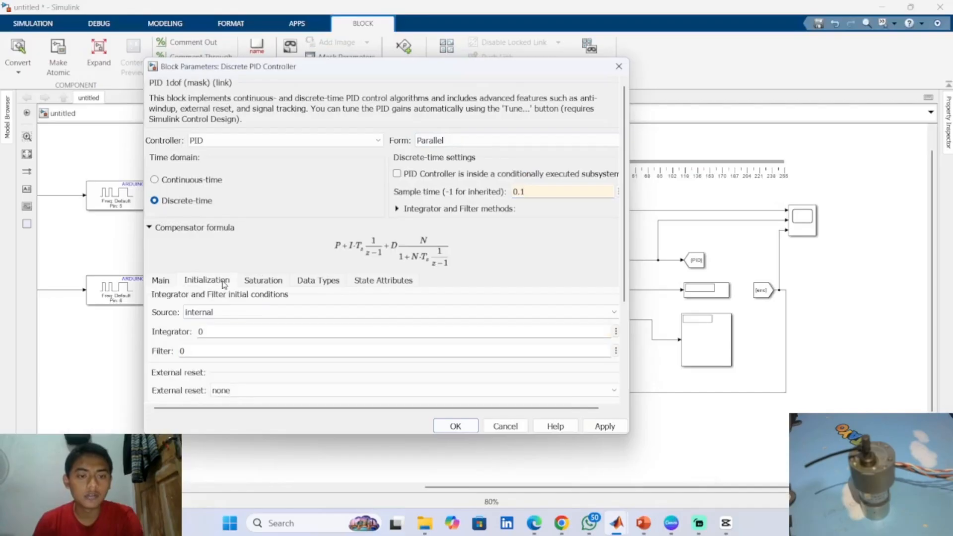
click(266, 283)
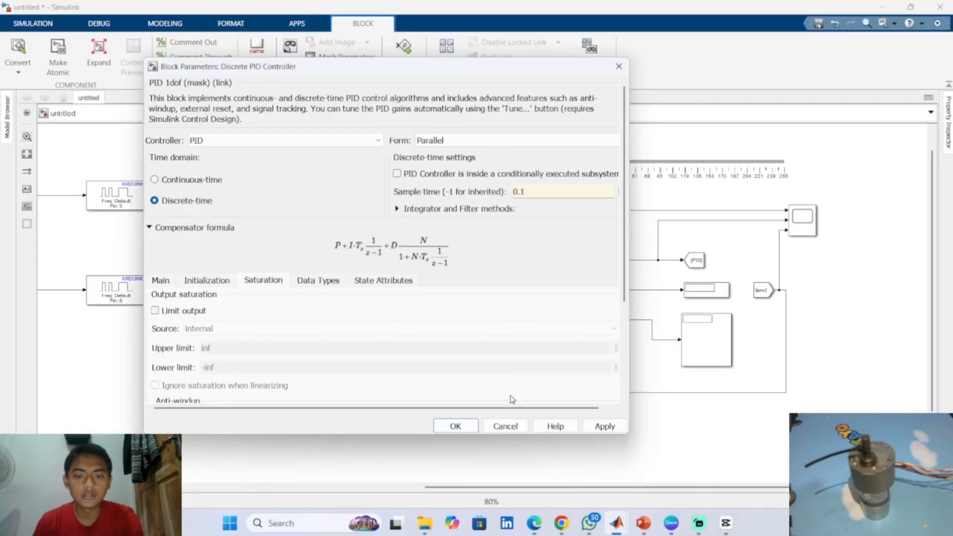
drag(625, 296, 627, 362)
mouse_move(644, 522)
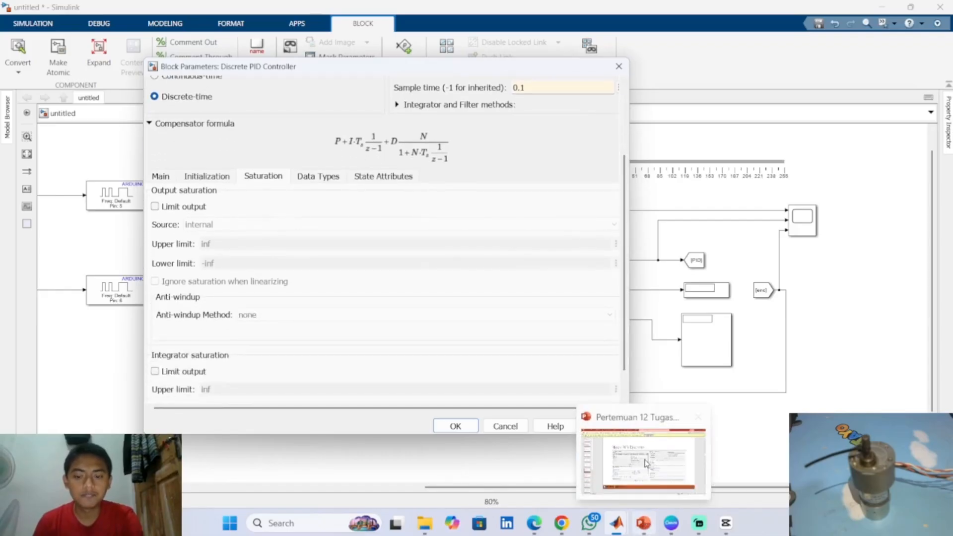
click(646, 463)
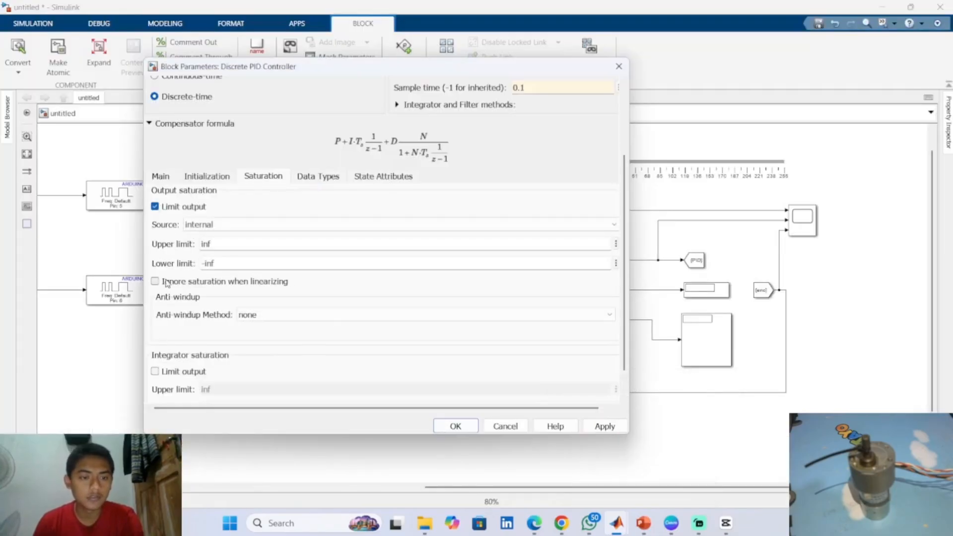
click(156, 282)
click(155, 372)
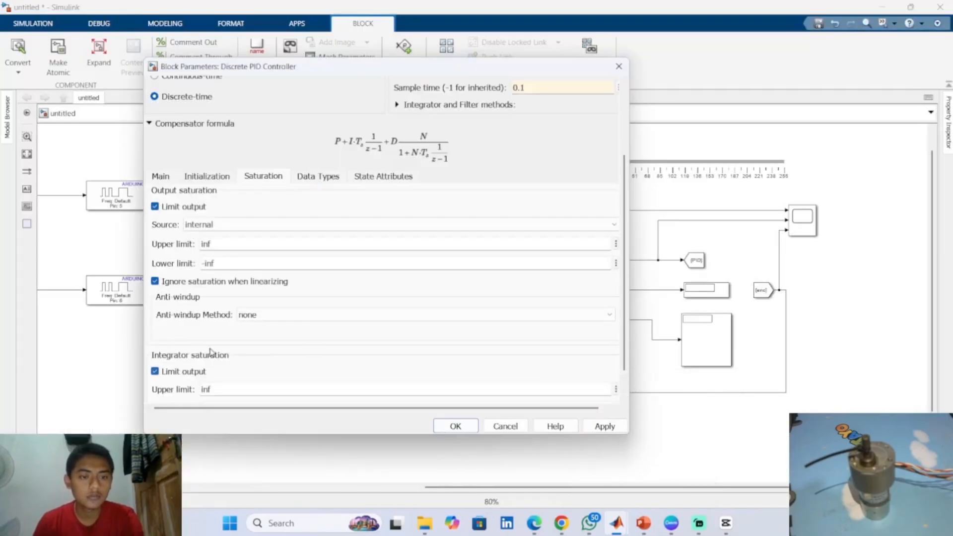
Set the controller's output saturation limits to 255 upper and -255 lower
mouse_move(562, 521)
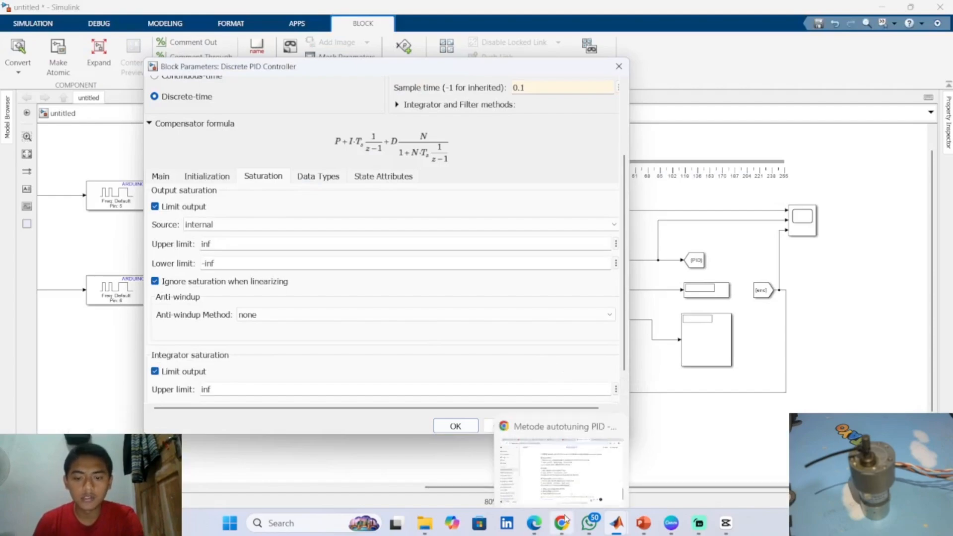
click(571, 488)
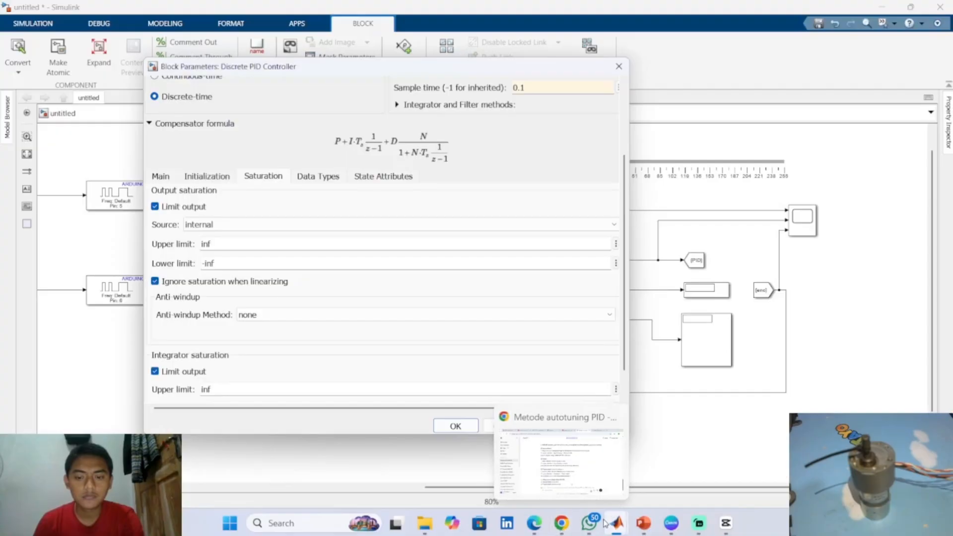
mouse_move(644, 524)
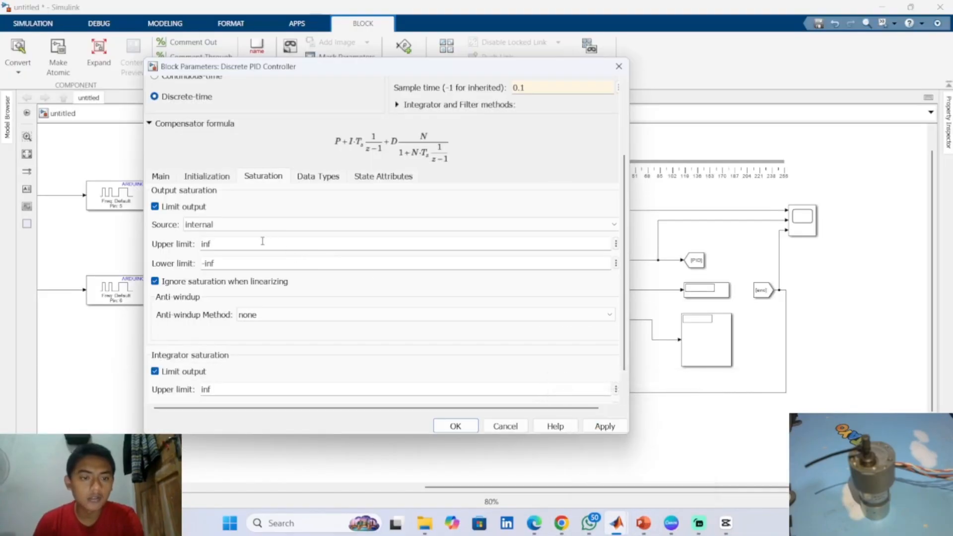
double_click(263, 242)
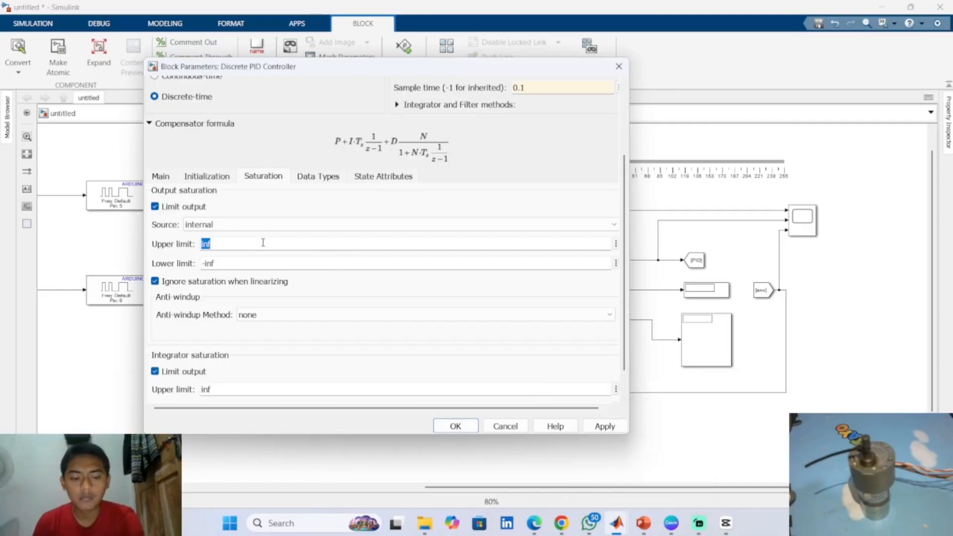
text(255)
double_click(258, 268)
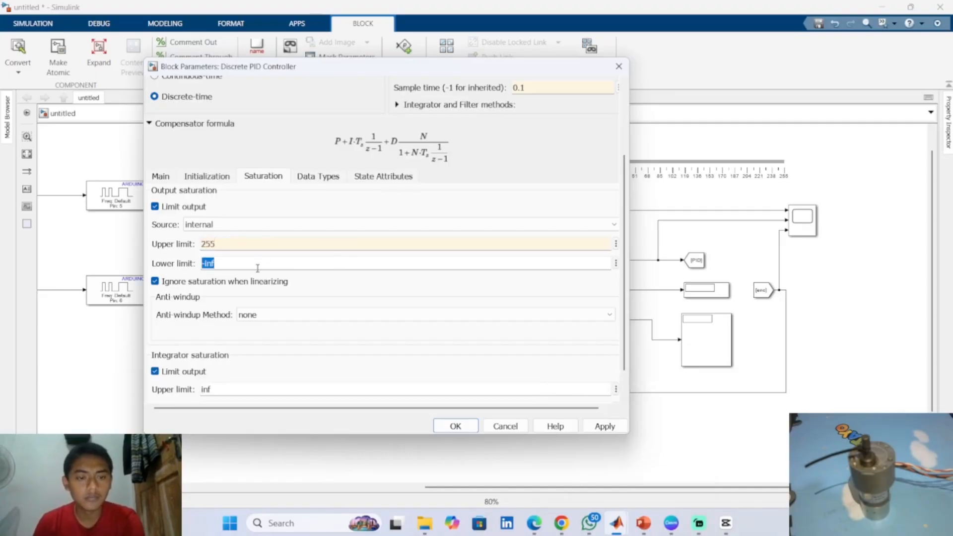
text(-)
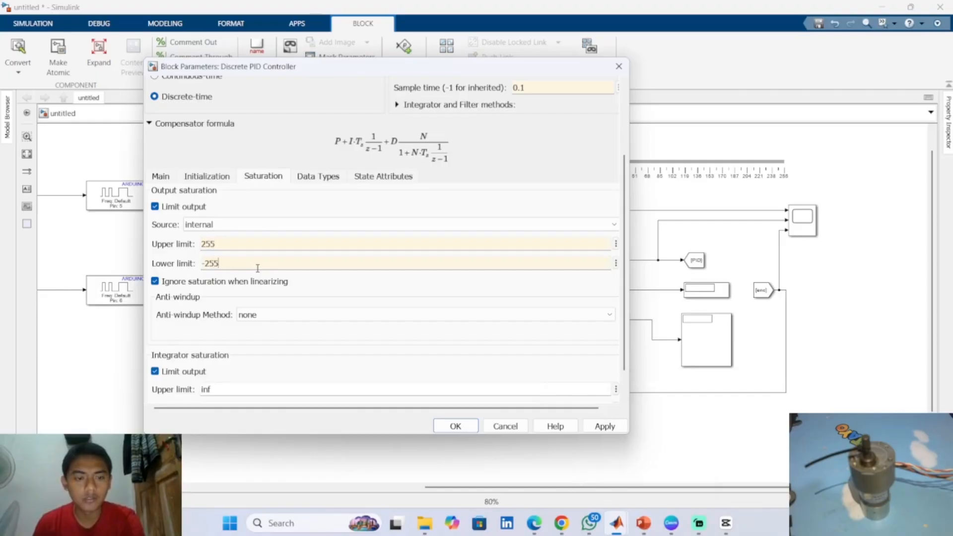
text(255)
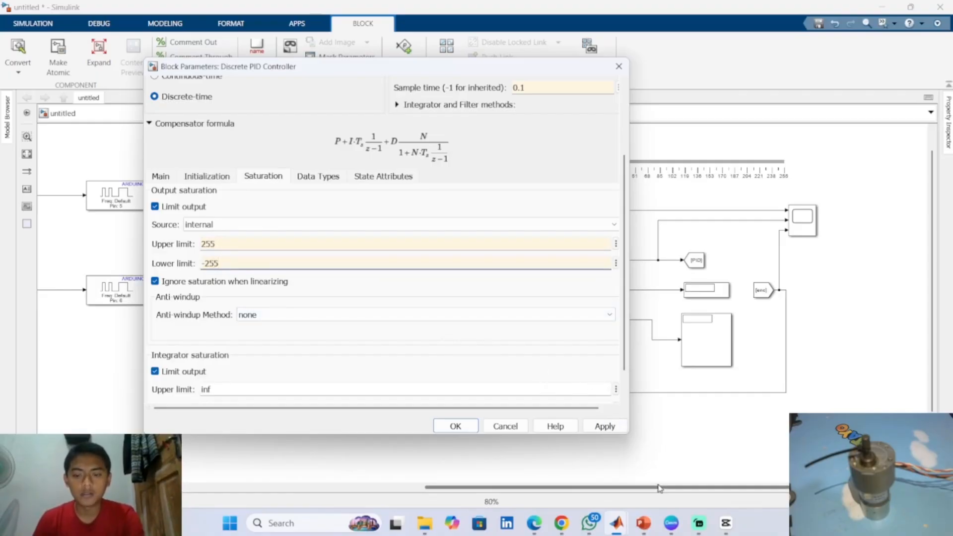
Check the Block PID Discrete slide in PowerPoint and set the controller's anti-windup method to clamping
mouse_move(643, 523)
click(638, 478)
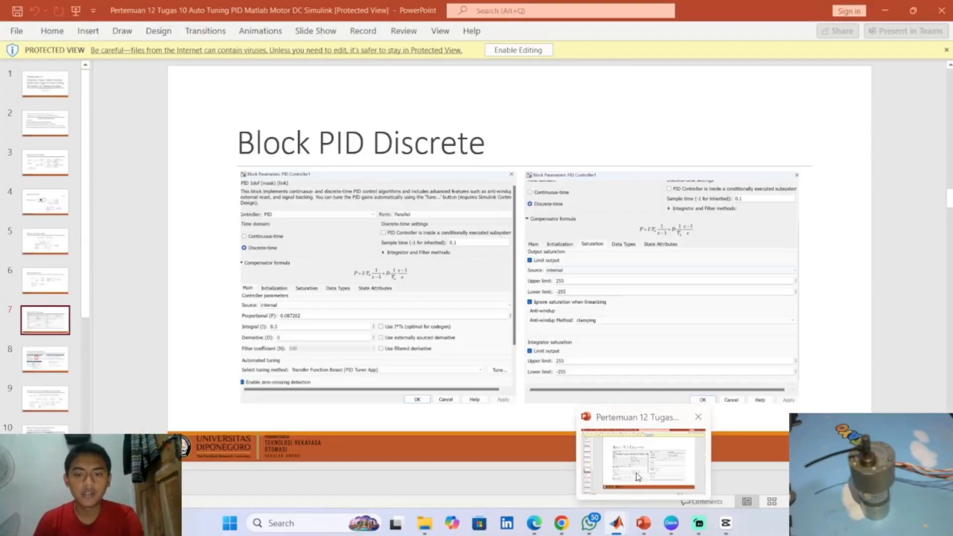
click(638, 476)
click(270, 315)
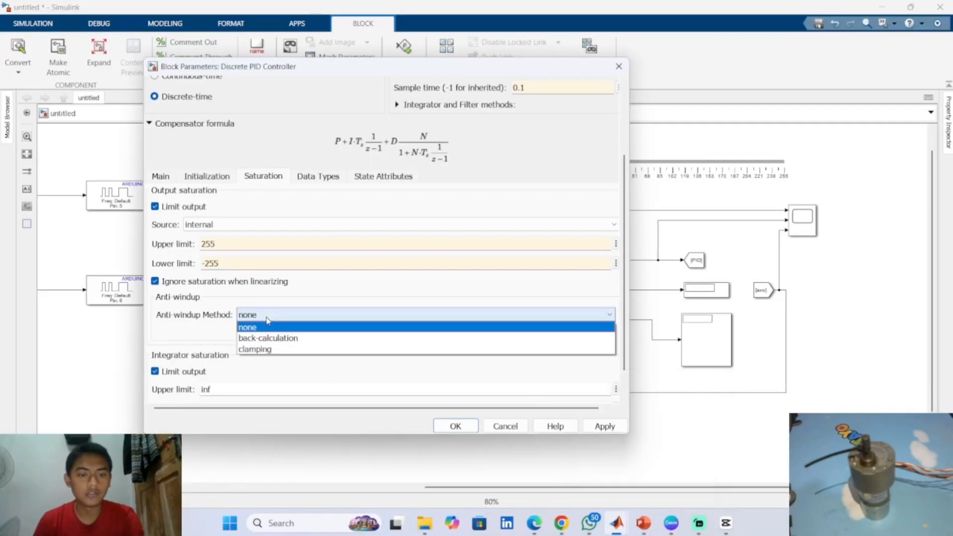
click(274, 348)
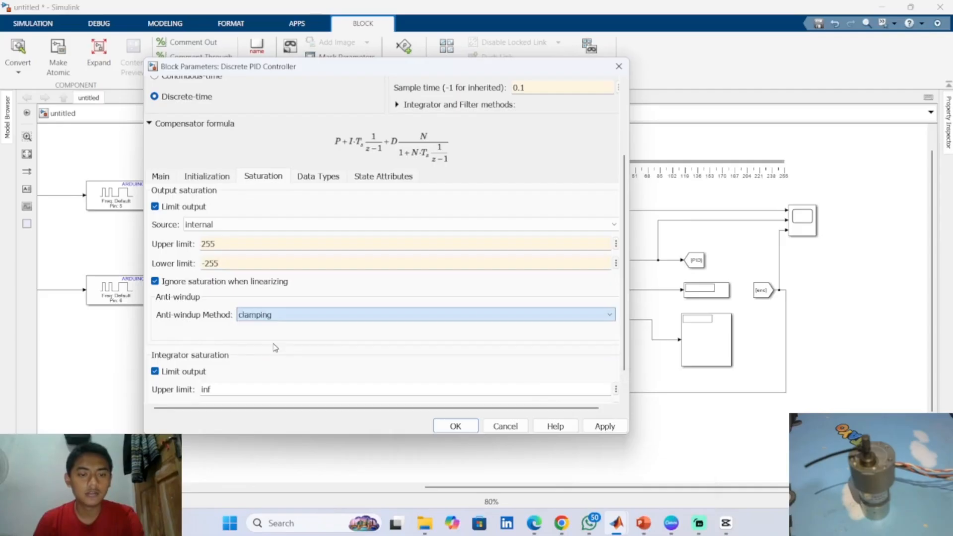
Set the controller's integrator saturation limits to 255 upper and -255 lower, matching the reference slide
mouse_move(645, 521)
click(656, 484)
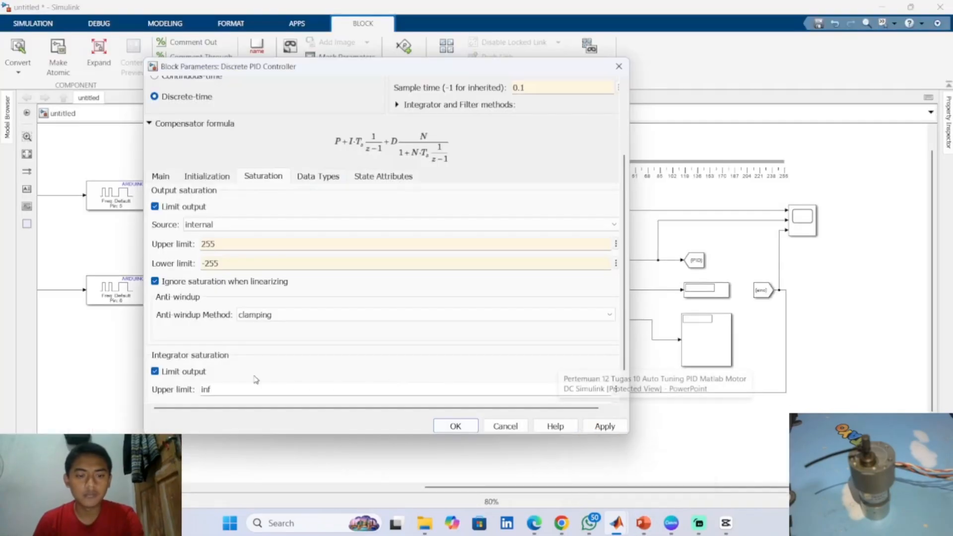
scroll(241, 378, down, 1)
double_click(238, 359)
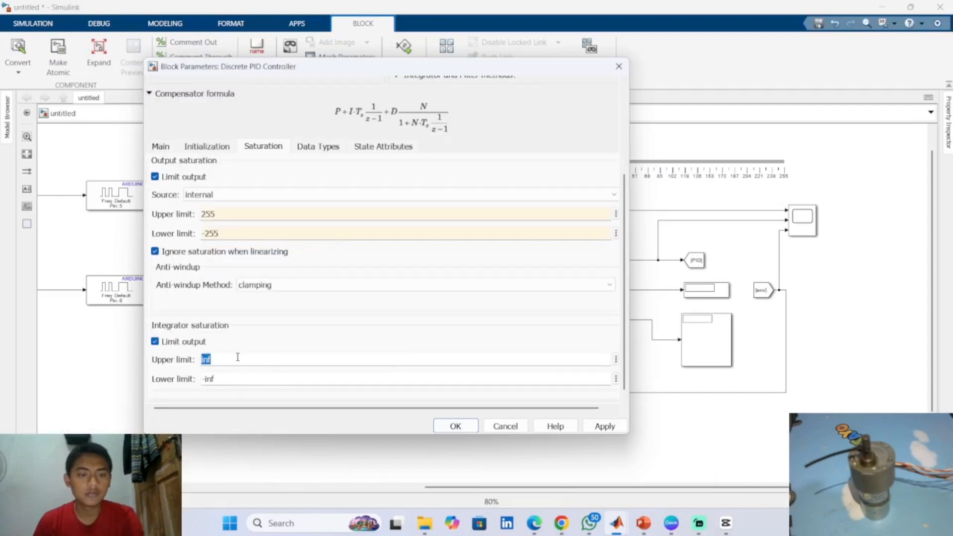
text(255)
double_click(236, 380)
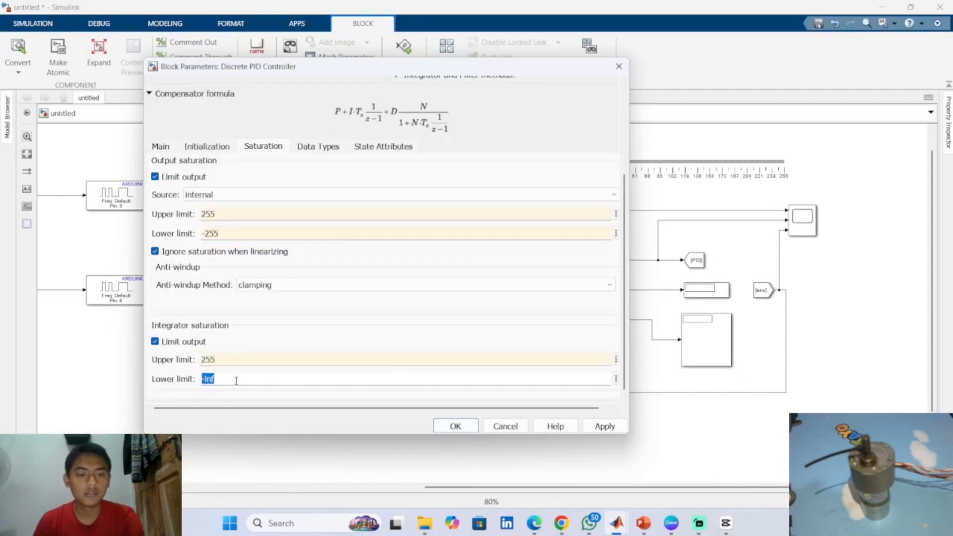
text(-255)
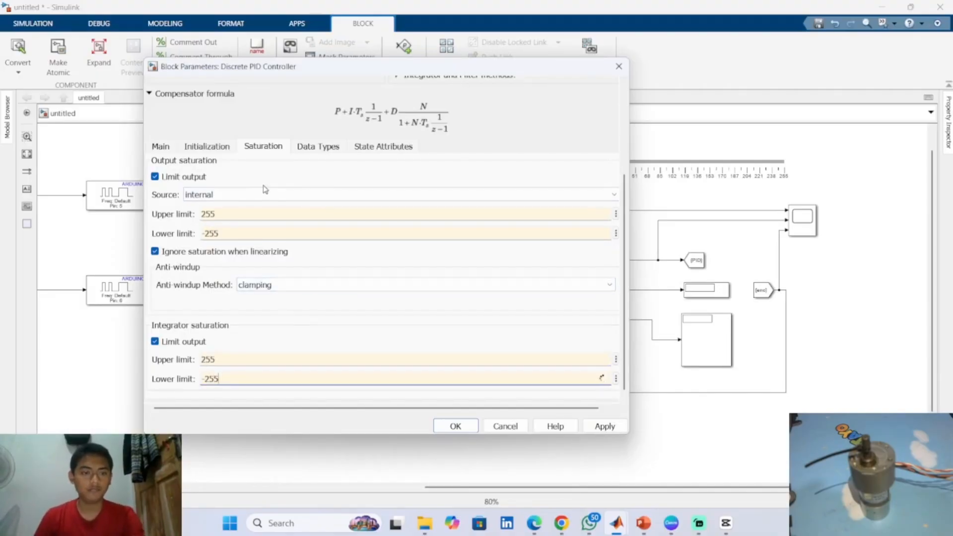
Recheck the Discrete PID Controller's settings against the Block PID Discrete slide in PowerPoint and accept the block parameters
scroll(253, 300, down, 1)
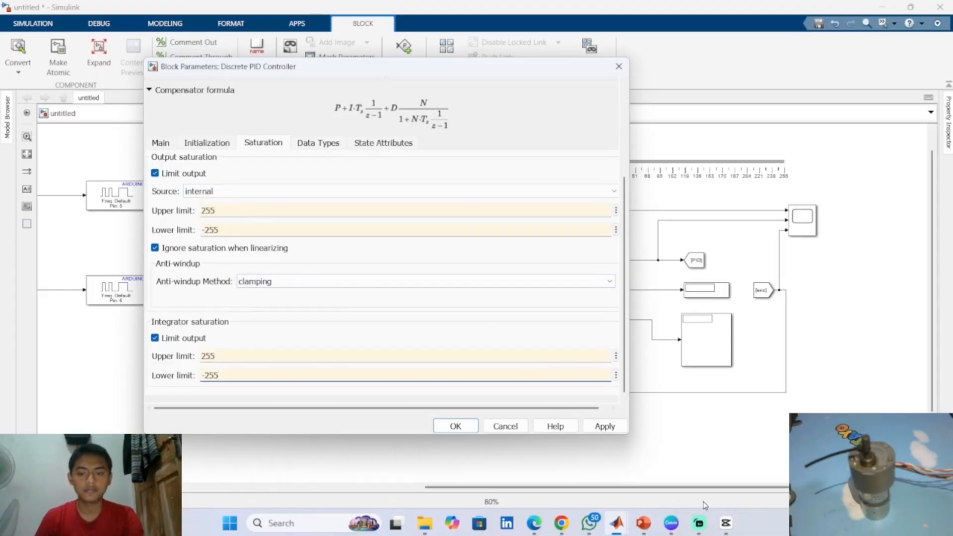
mouse_move(648, 522)
click(660, 480)
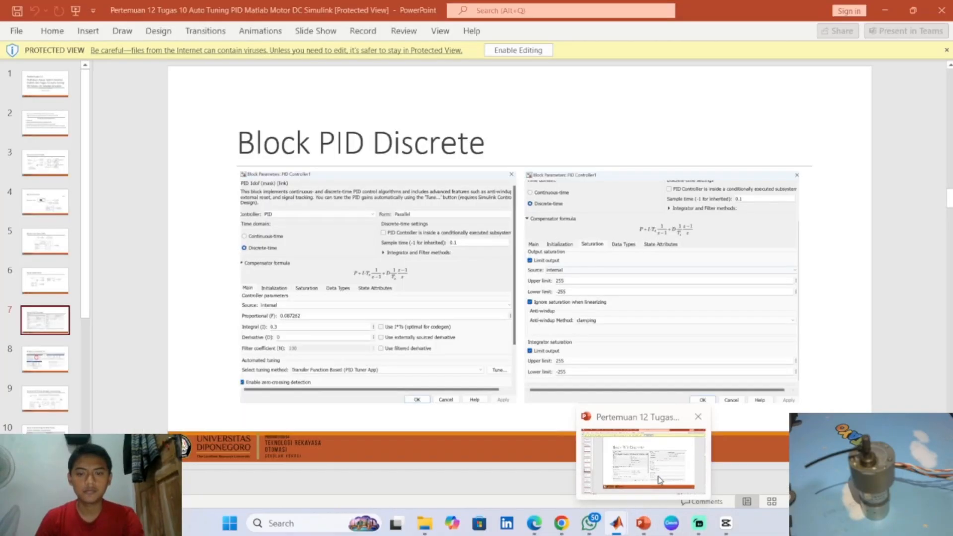
scroll(191, 190, up, 5)
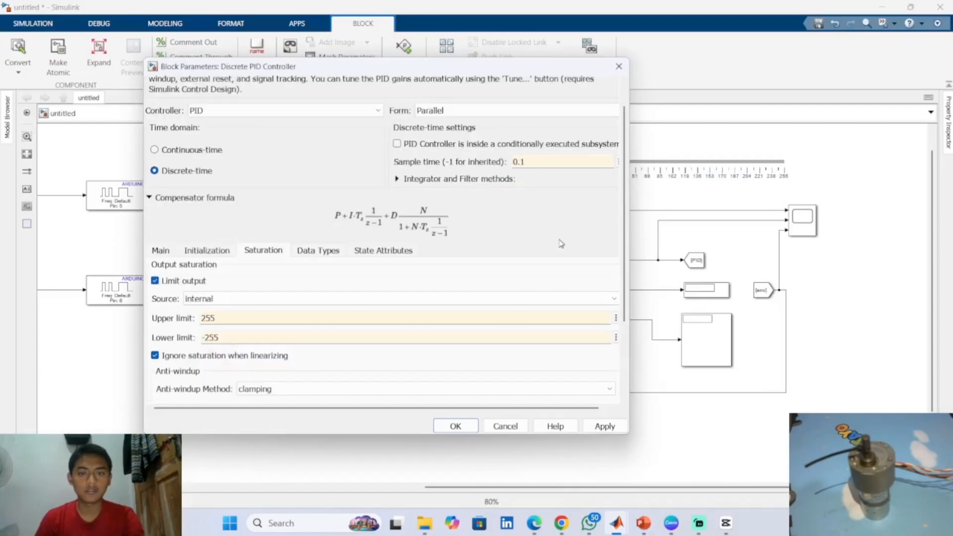
mouse_move(620, 526)
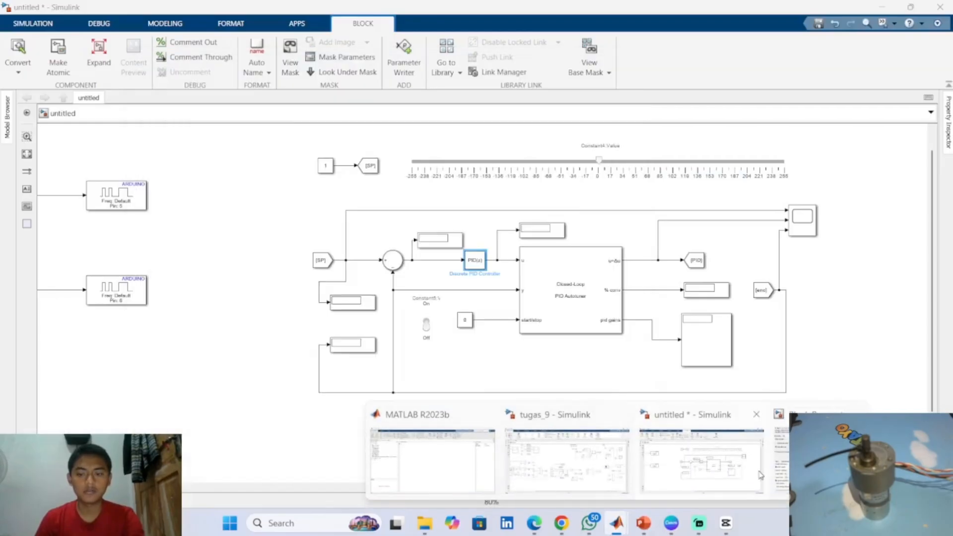
mouse_move(673, 462)
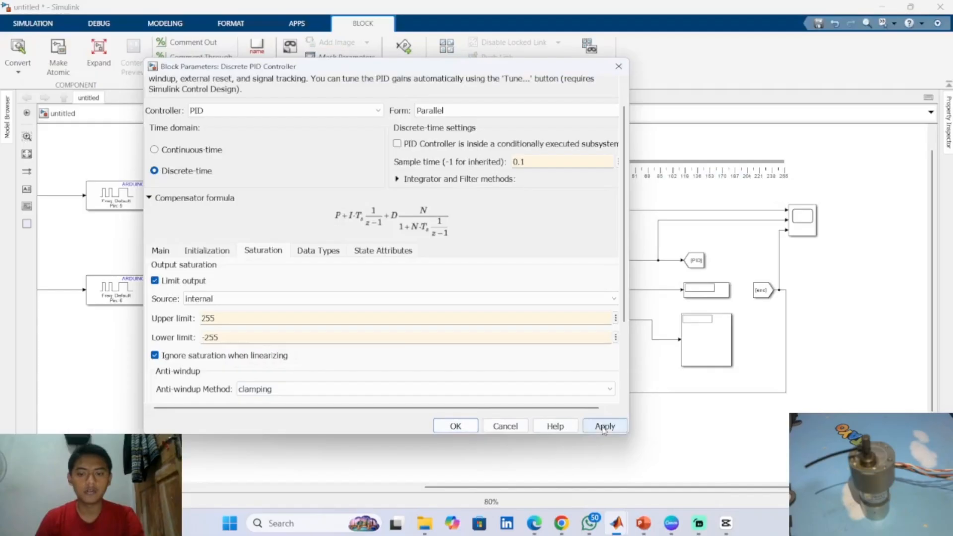
click(464, 433)
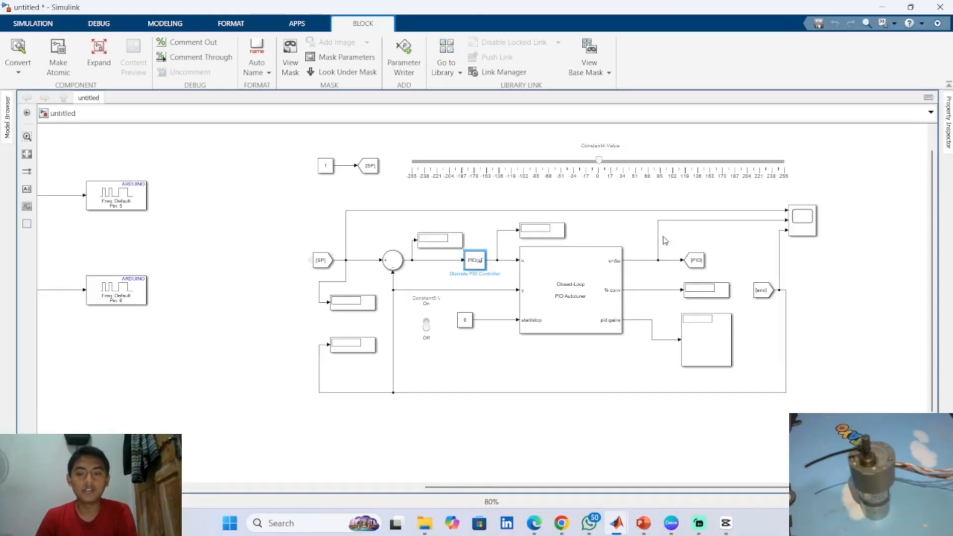
Set the range of the setpoint slider linked to Constant4 to a minimum of -600 and a maximum of 600
click(668, 170)
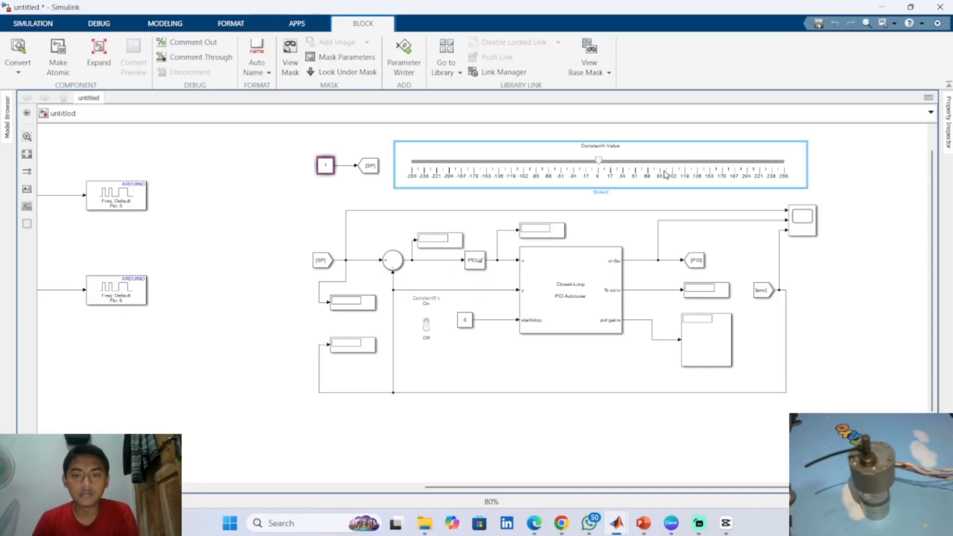
double_click(619, 158)
double_click(220, 224)
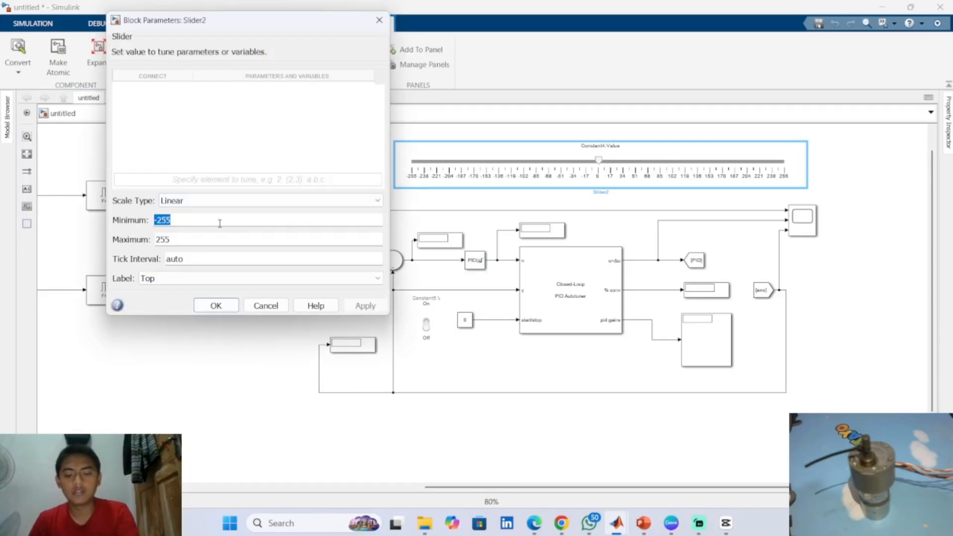
text(-600)
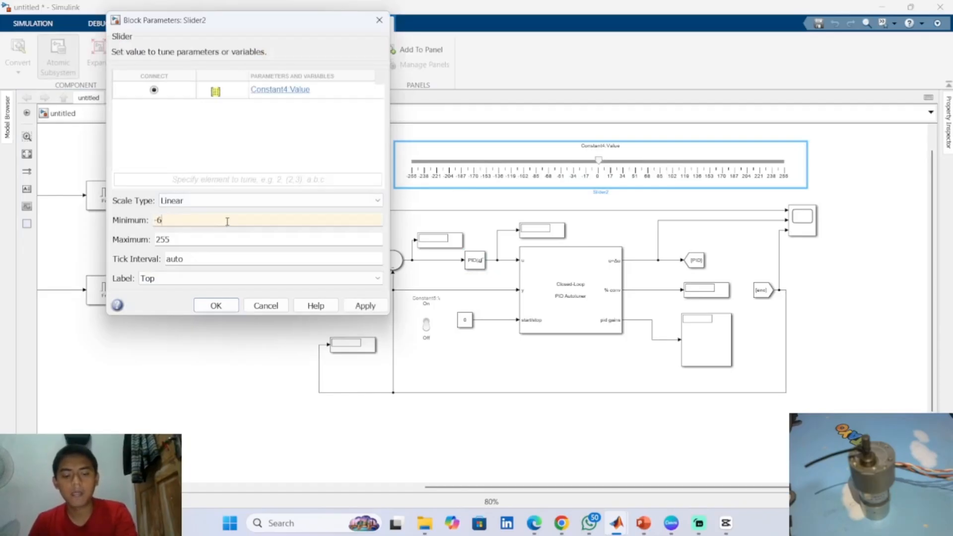
double_click(210, 242)
text(600)
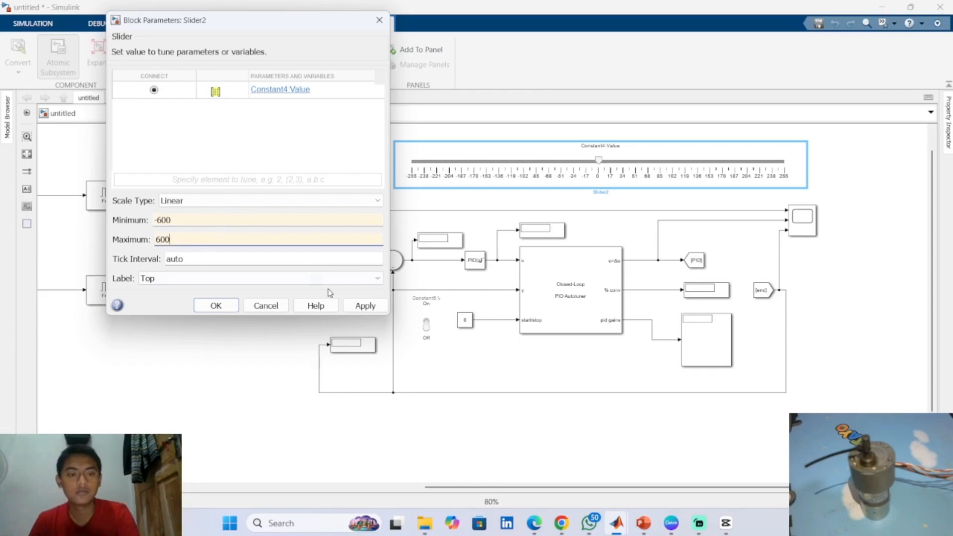
click(362, 305)
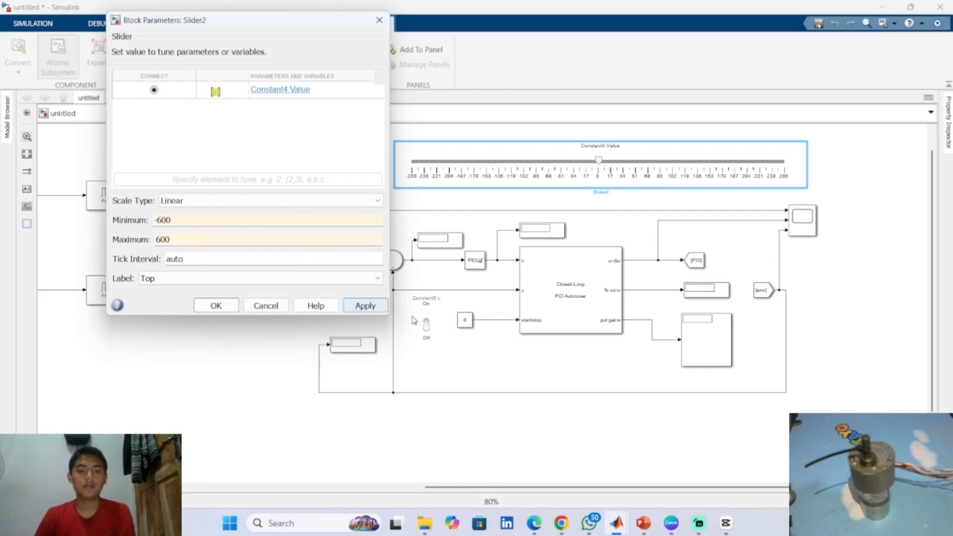
click(216, 306)
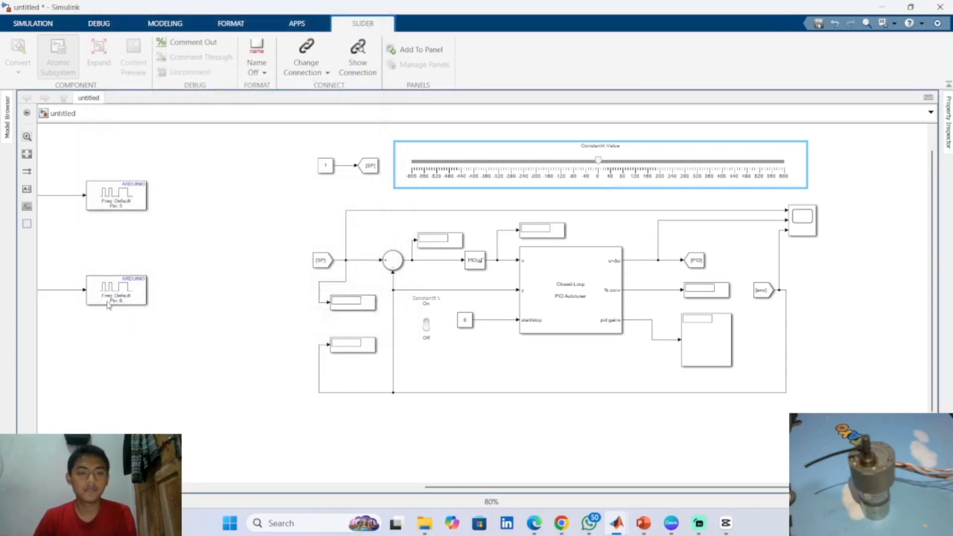
click(846, 275)
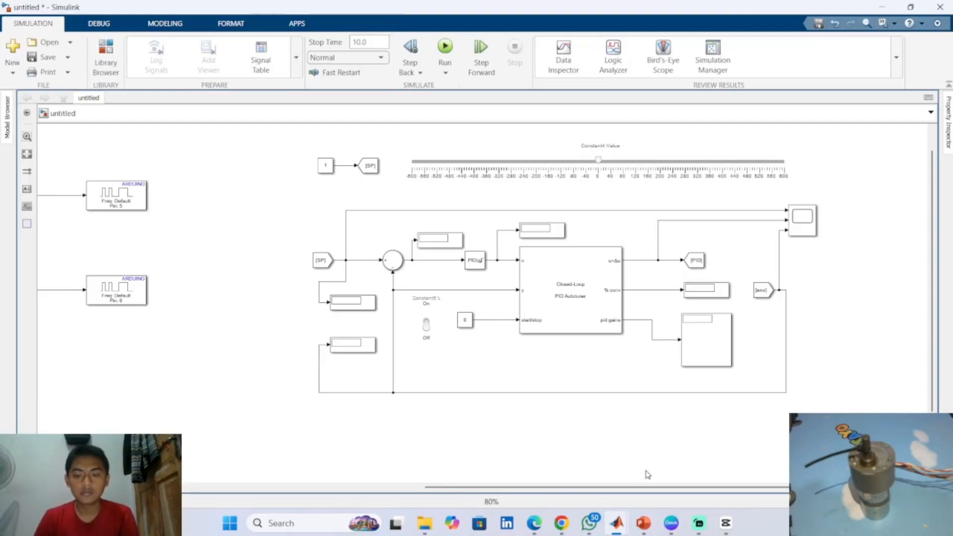
Open the Closed-Loop PID Autotuner's parameters and bring up the Block Autotuning Kontrol Posisi Stable Metode SineStream slide in PowerPoint
click(582, 314)
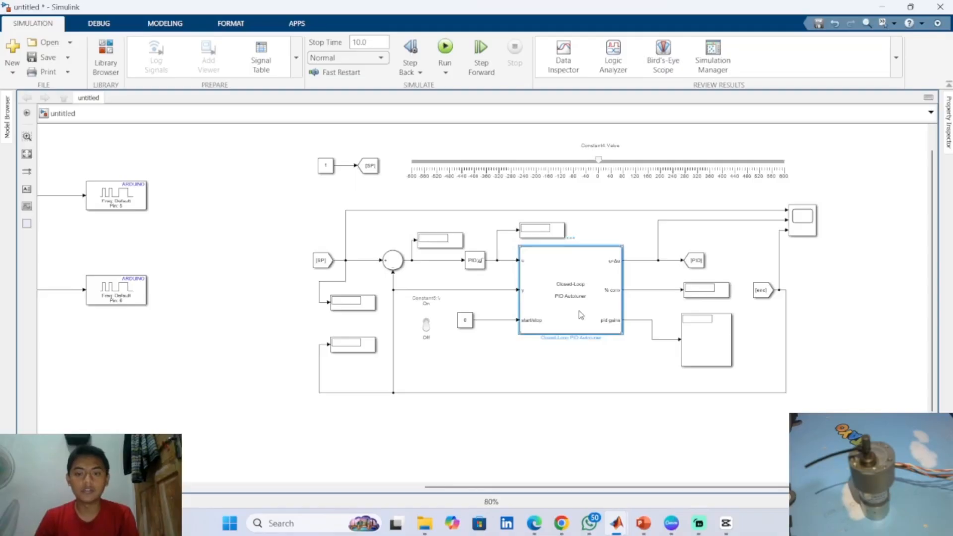
double_click(581, 314)
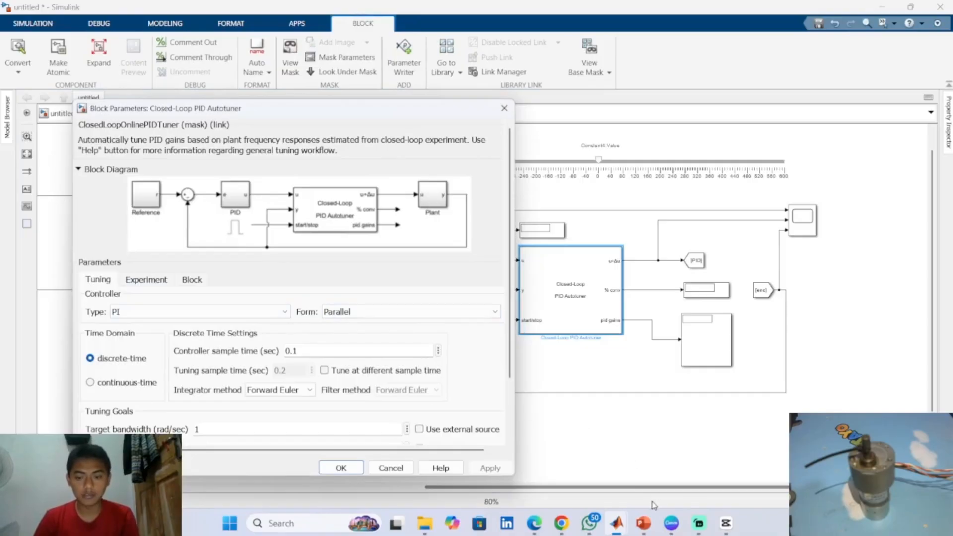
click(644, 523)
click(57, 355)
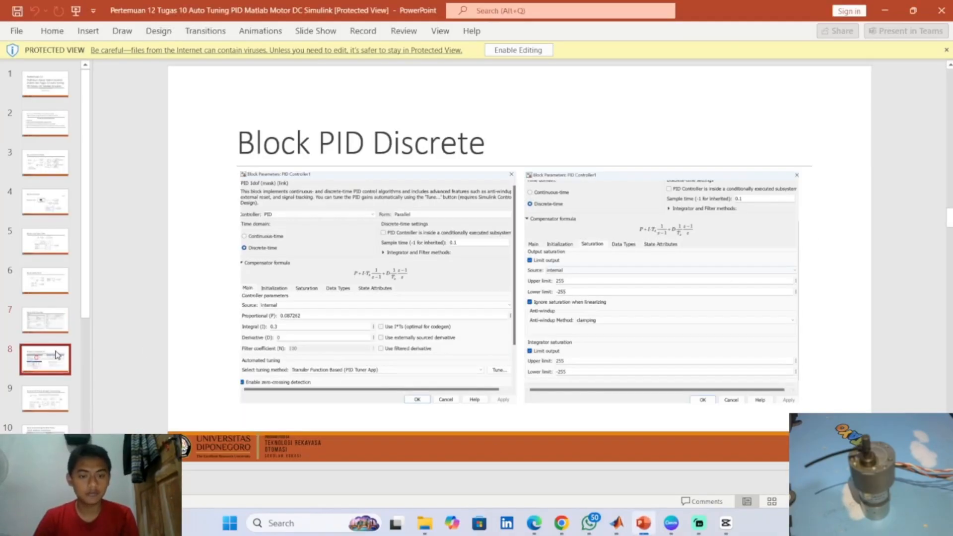
click(58, 398)
scroll(67, 380, down, 2)
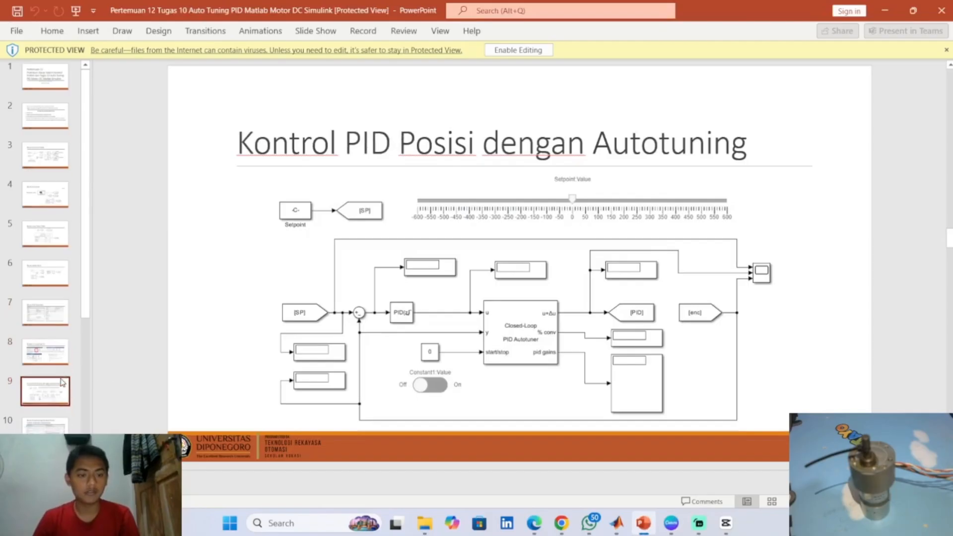
click(64, 390)
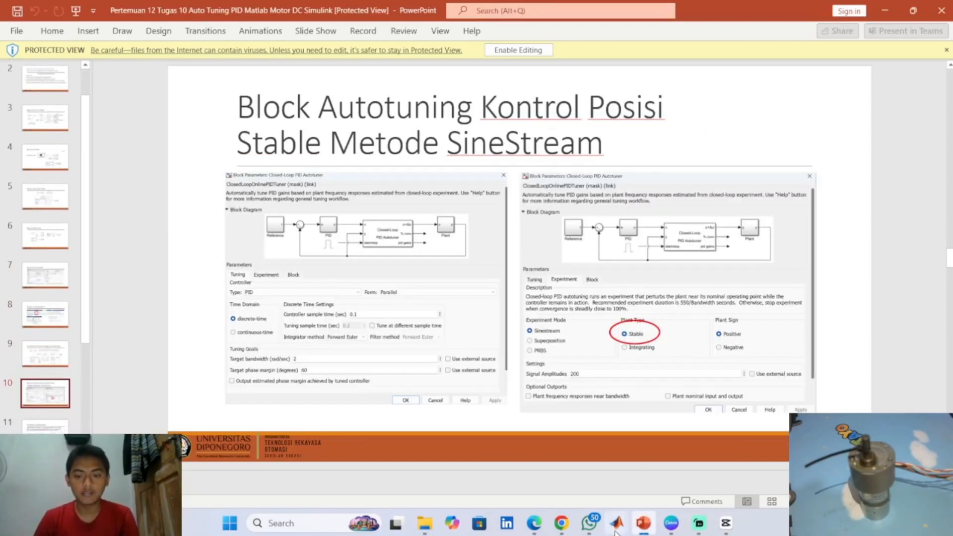
Set the autotuner's controller type to PID and check its other tuning parameters on the SineStream slide in PowerPoint
mouse_move(617, 523)
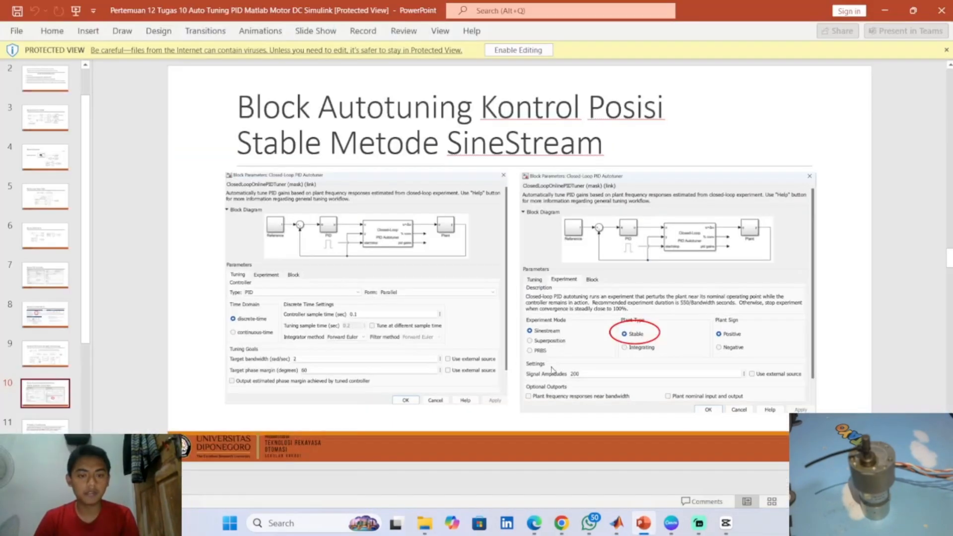
click(705, 452)
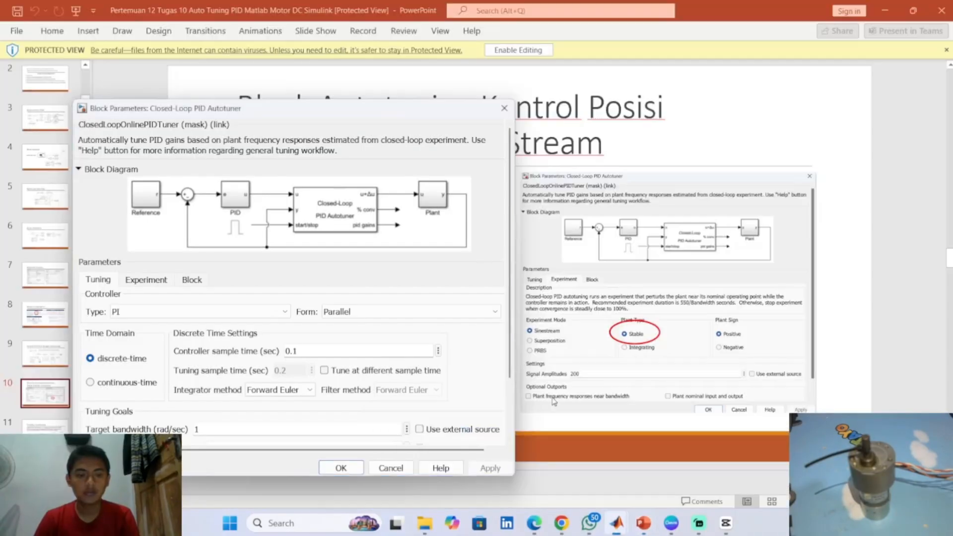
click(288, 313)
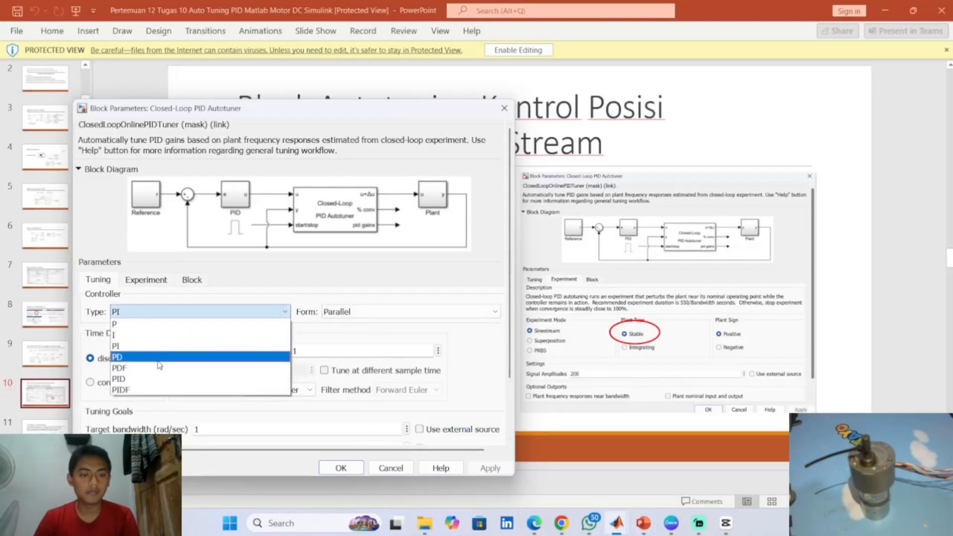
click(162, 380)
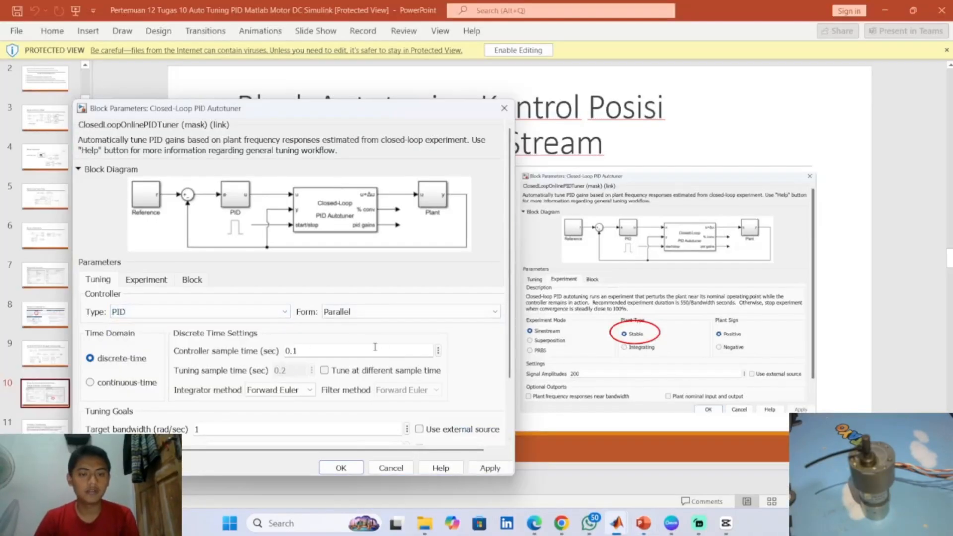
mouse_move(645, 519)
click(650, 471)
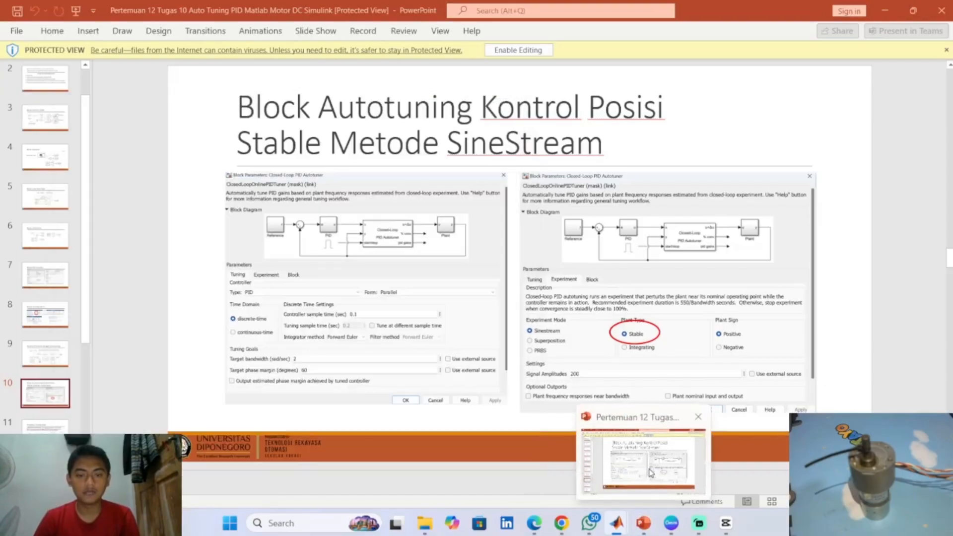
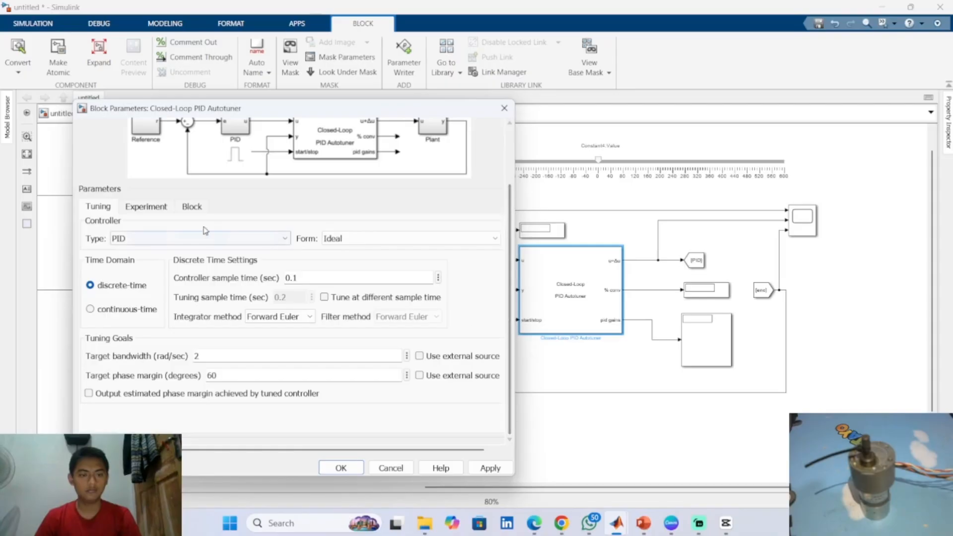
Review the autotuner's experiment and block settings and try to update the PID block with the tuning results
click(158, 207)
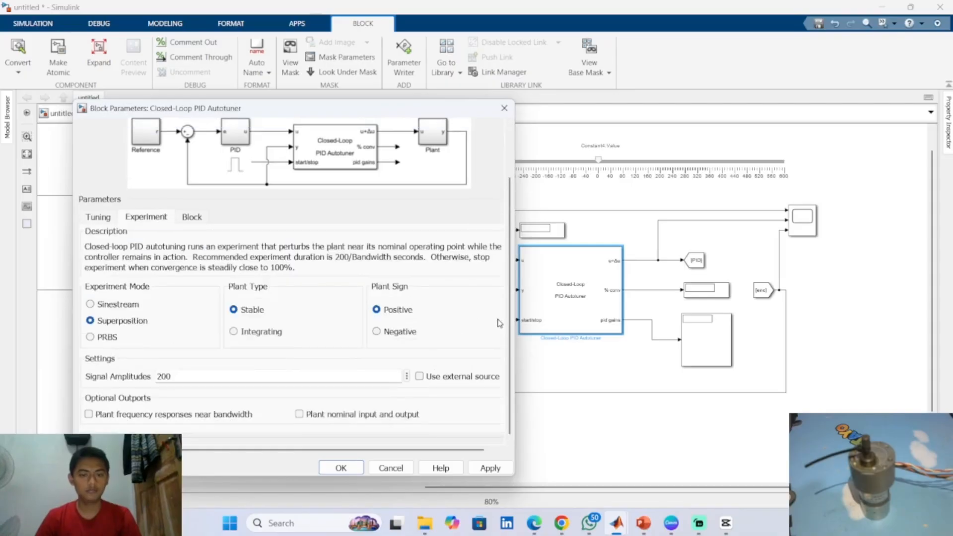
click(204, 217)
click(233, 398)
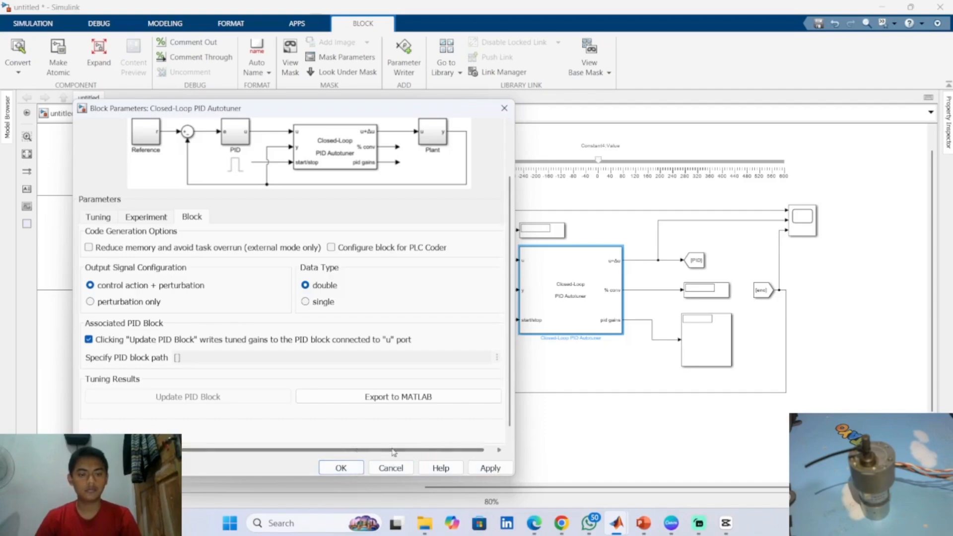
Compare the autotuner's block settings with the Update Autotuning slide in PowerPoint, and dismiss the error dialog in Simulink
mouse_move(640, 521)
click(654, 492)
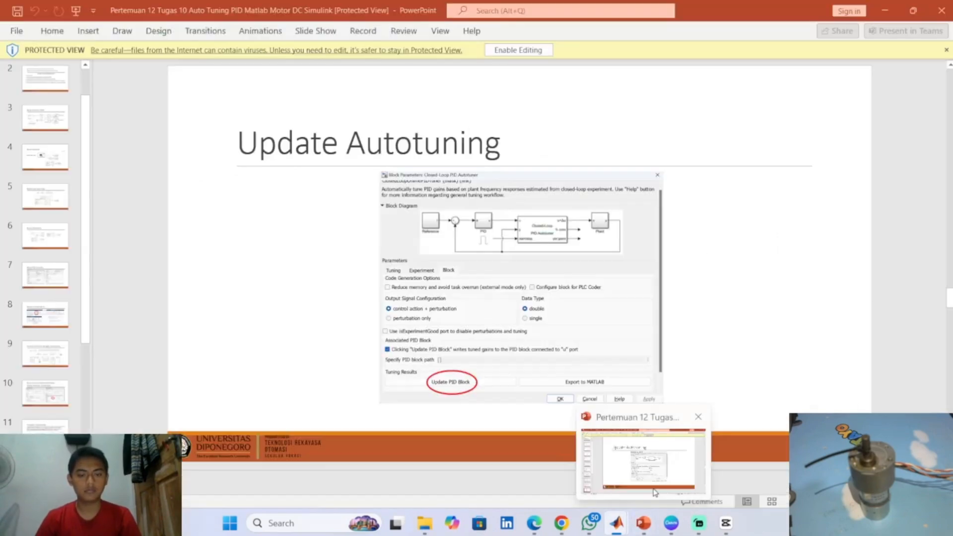
click(643, 524)
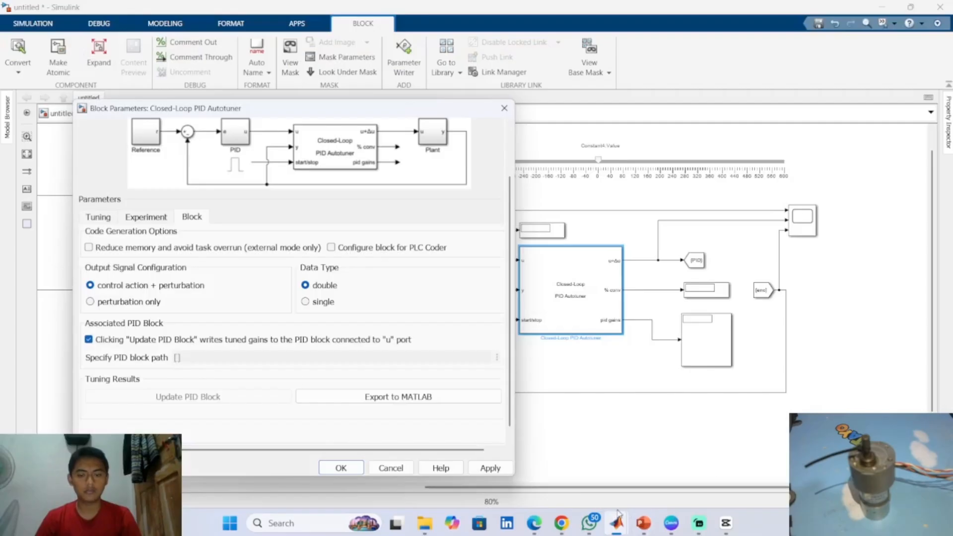
mouse_move(640, 526)
click(649, 483)
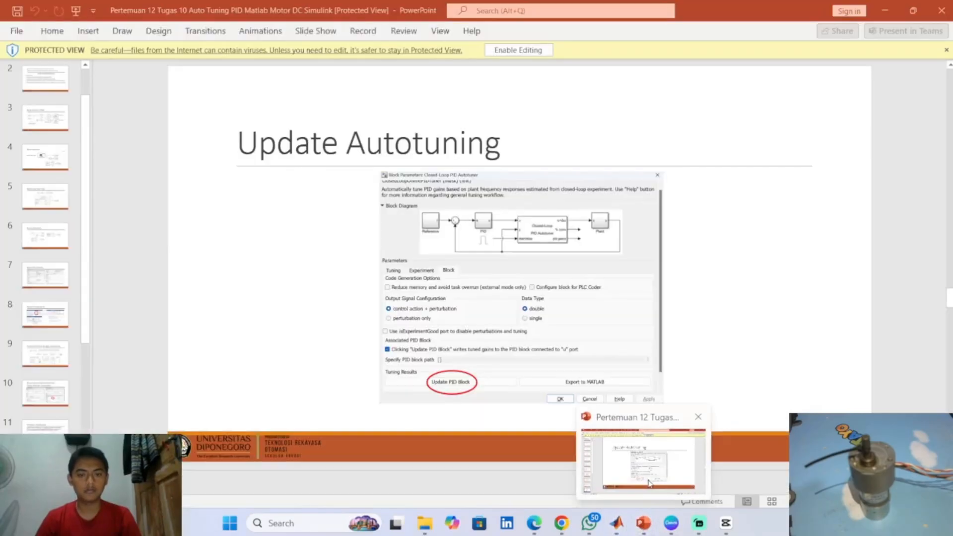
click(649, 483)
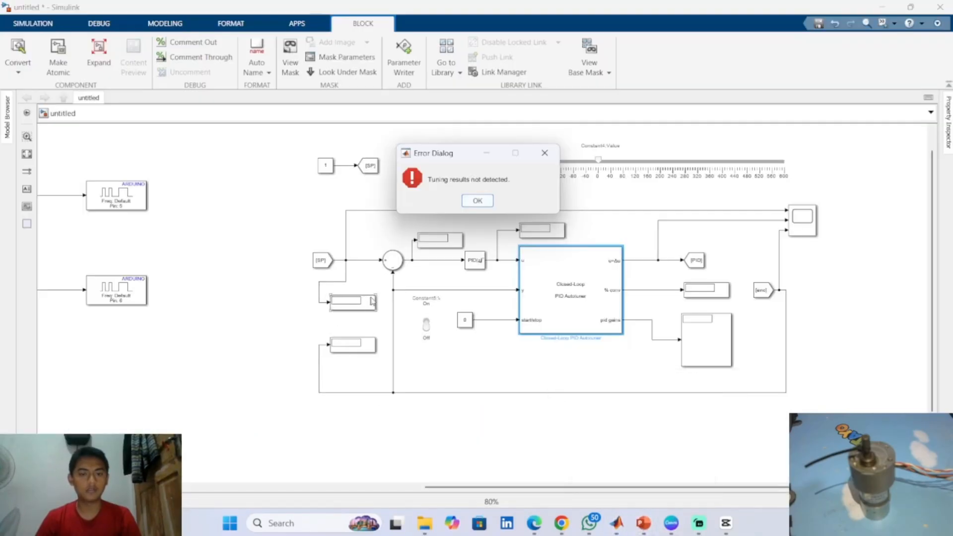
click(476, 205)
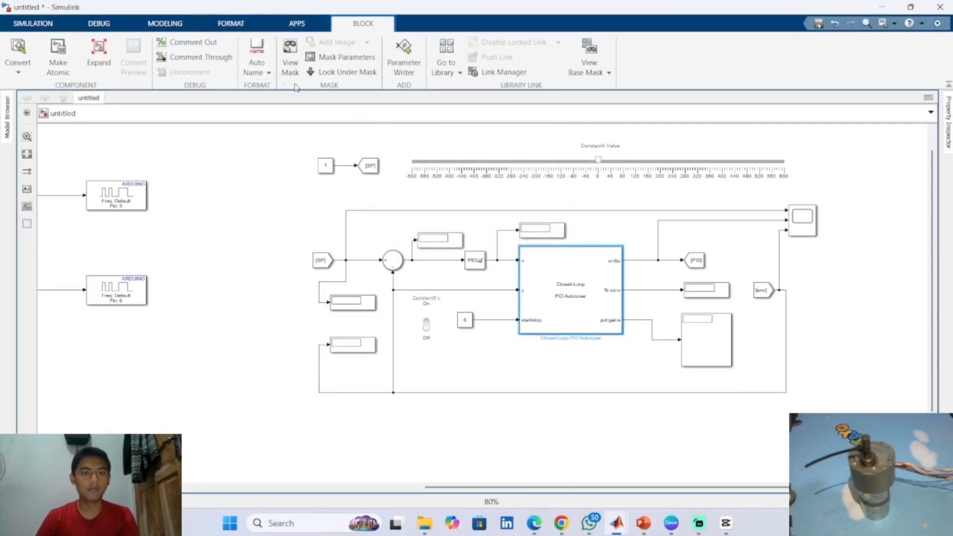
Set up the model to run on a hardware board, choosing Arduino Mega 2560
click(297, 24)
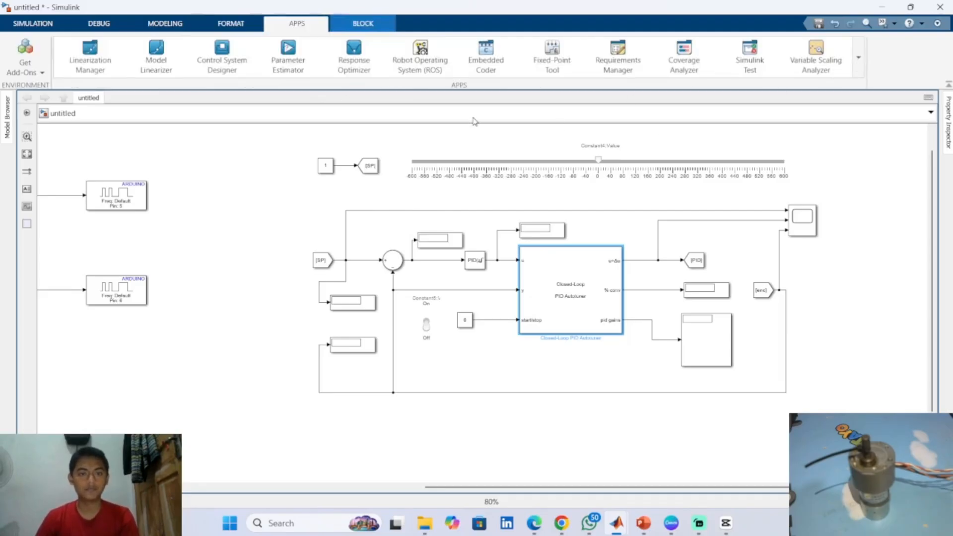
click(859, 57)
scroll(341, 231, down, 3)
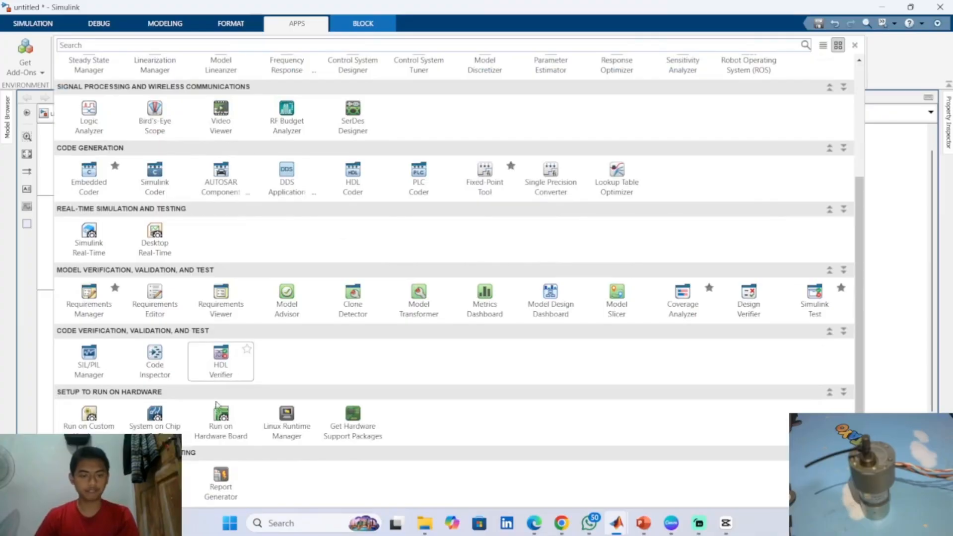
click(214, 427)
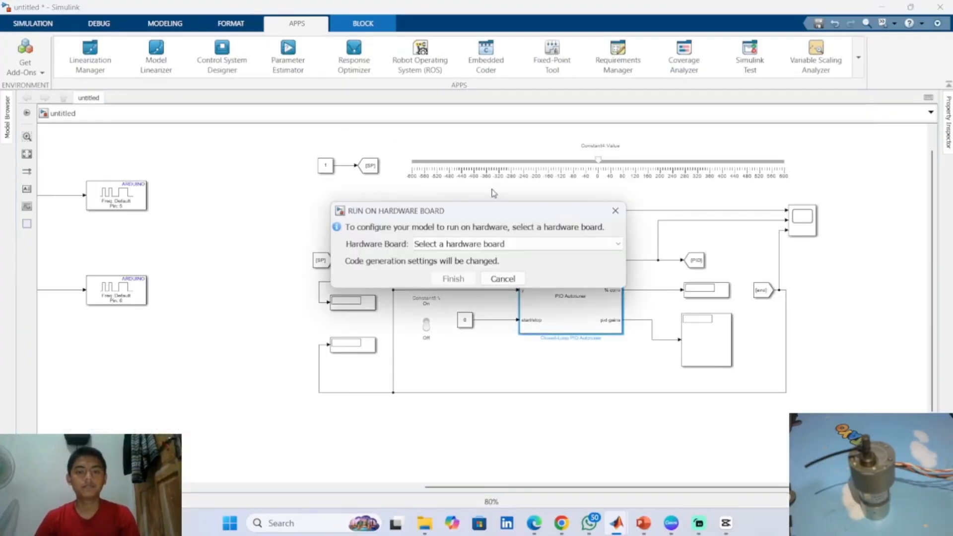
click(522, 244)
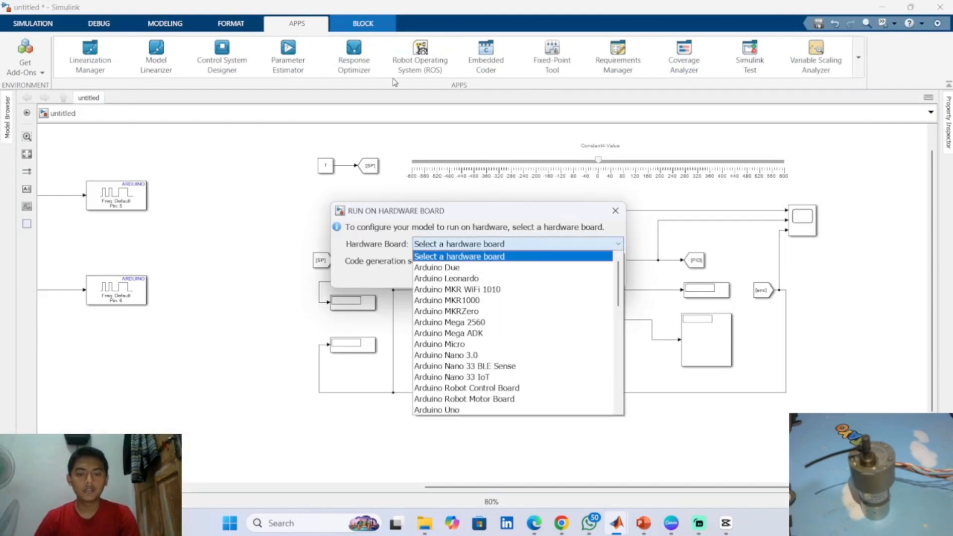
click(469, 325)
click(467, 280)
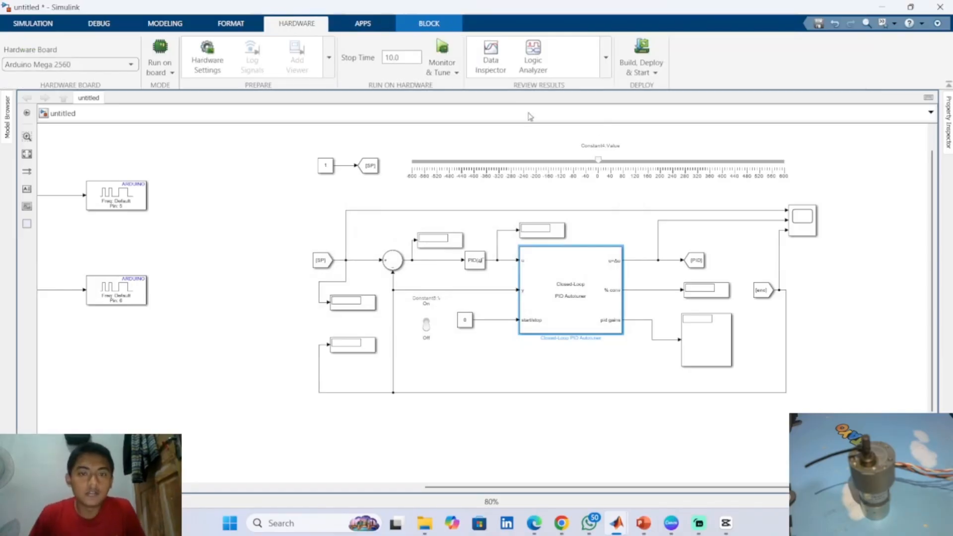
Set the stop time for running on the hardware to inf
click(414, 56)
key(BackSpace)
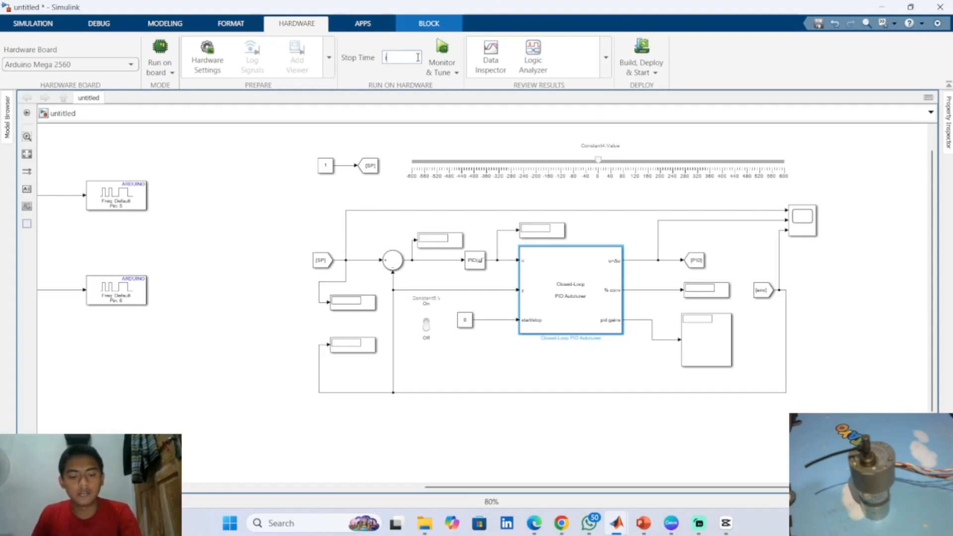
text(inf)
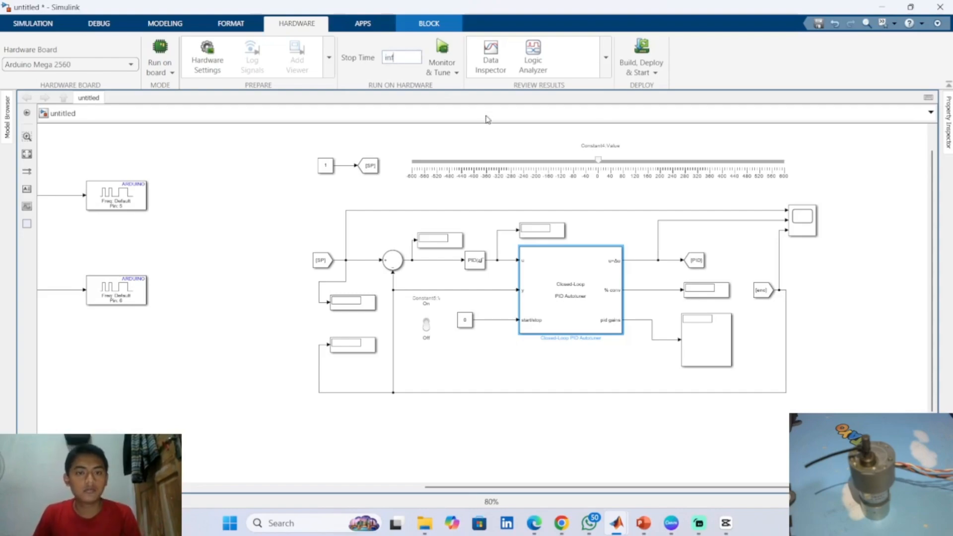
click(487, 115)
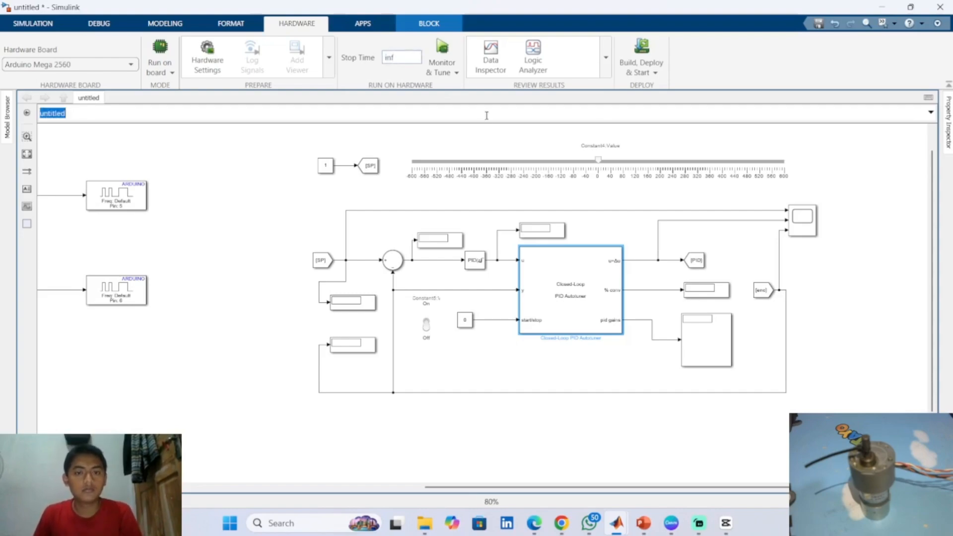
click(338, 132)
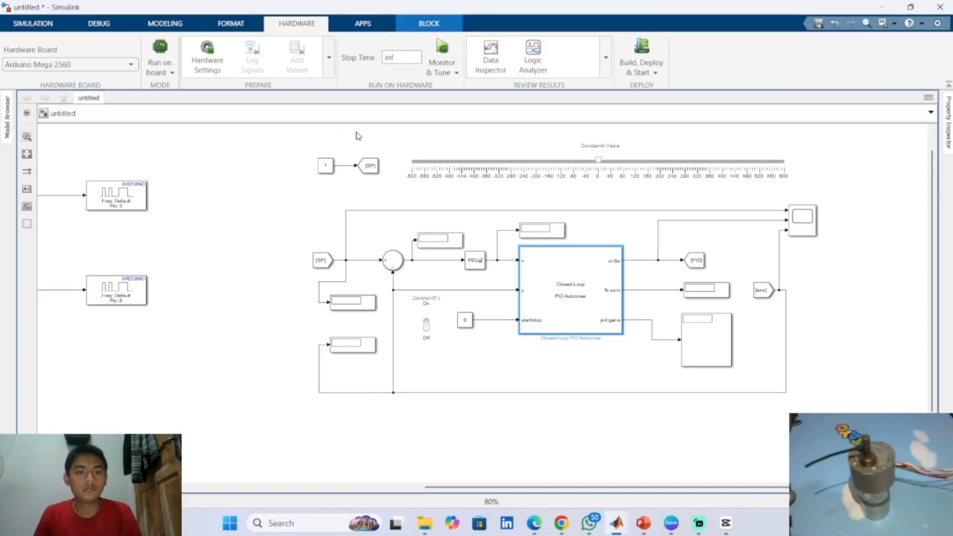
In the model's hardware configuration parameters, keep the solver type Fixed-step and set the solver to discrete (no continuous states)
click(215, 60)
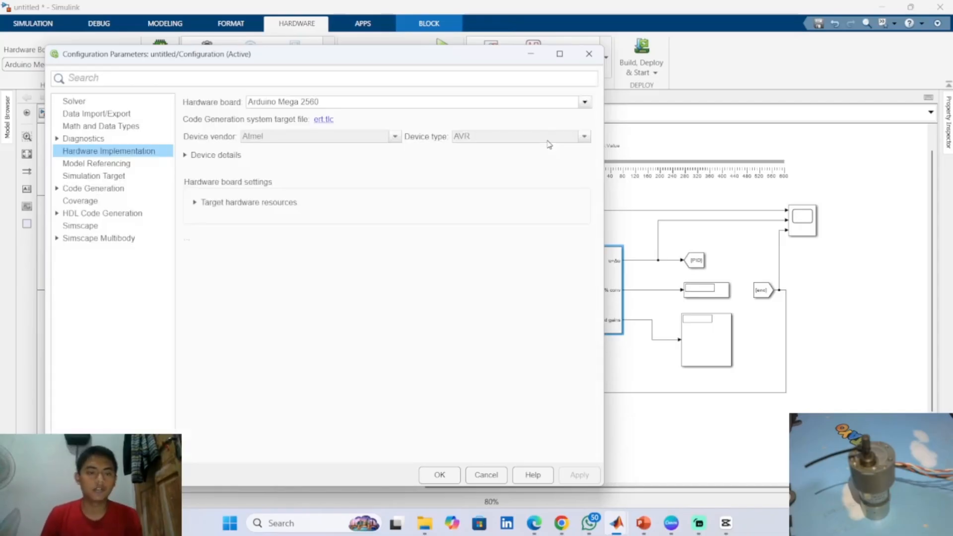
click(119, 105)
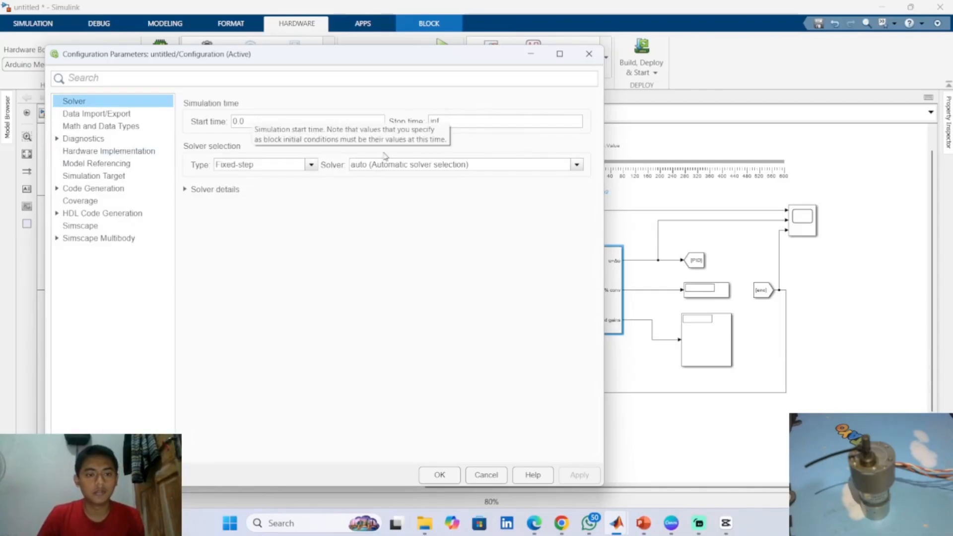
click(311, 164)
click(311, 164)
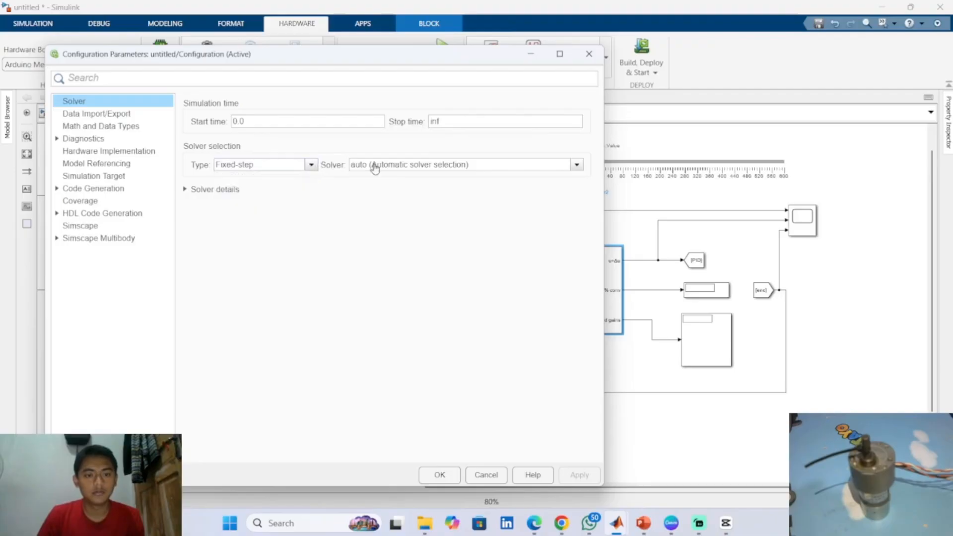
click(571, 166)
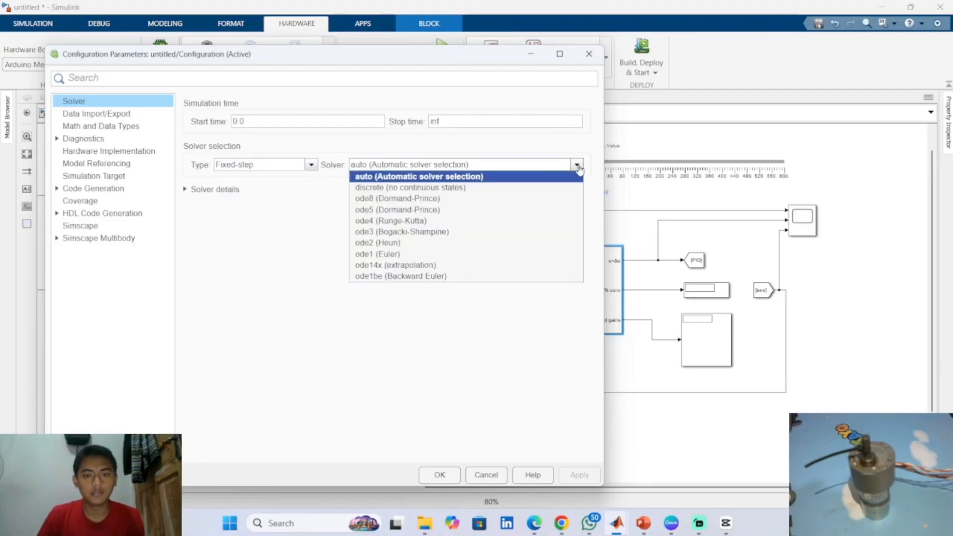
click(451, 189)
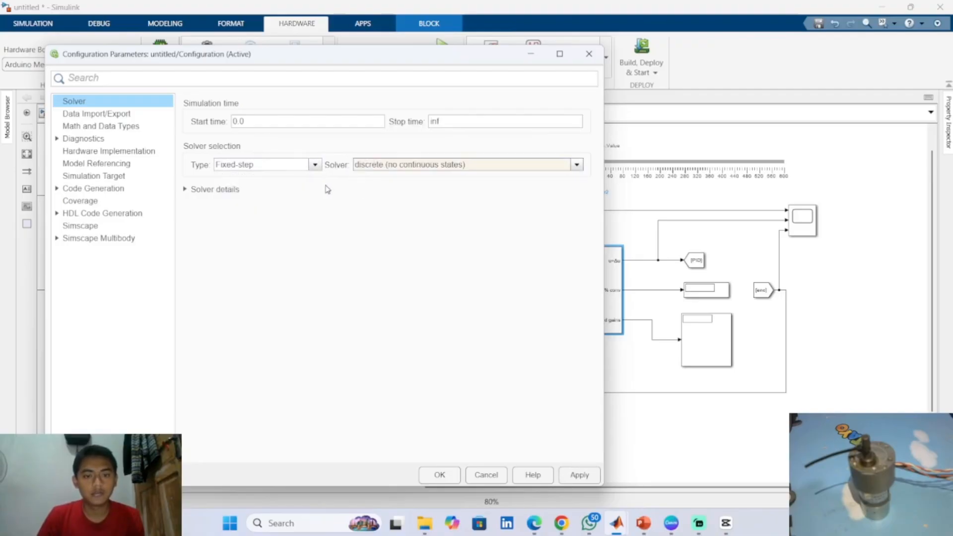
Set the solver's fixed-step size to 0.001 and keep the periodic sample time constraint Unconstrained
click(187, 191)
double_click(417, 216)
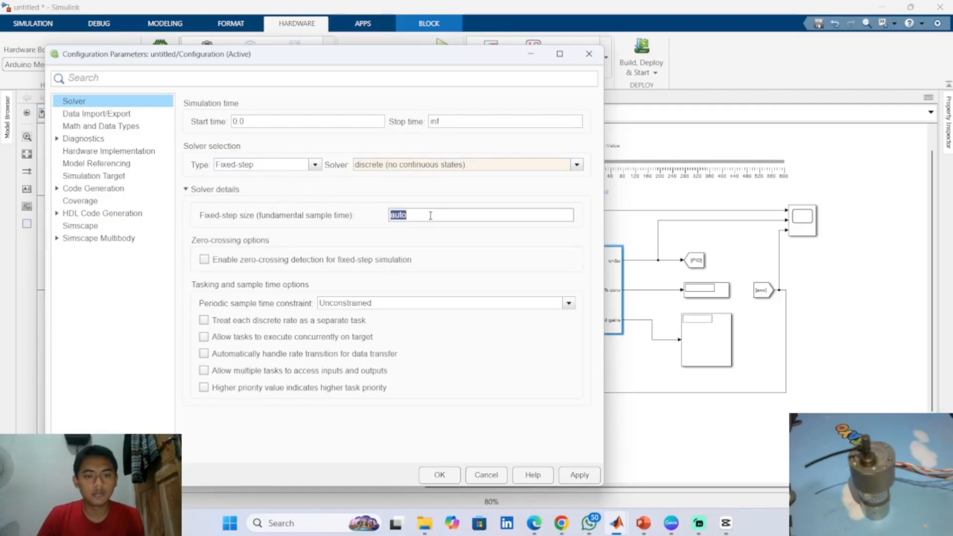
click(430, 215)
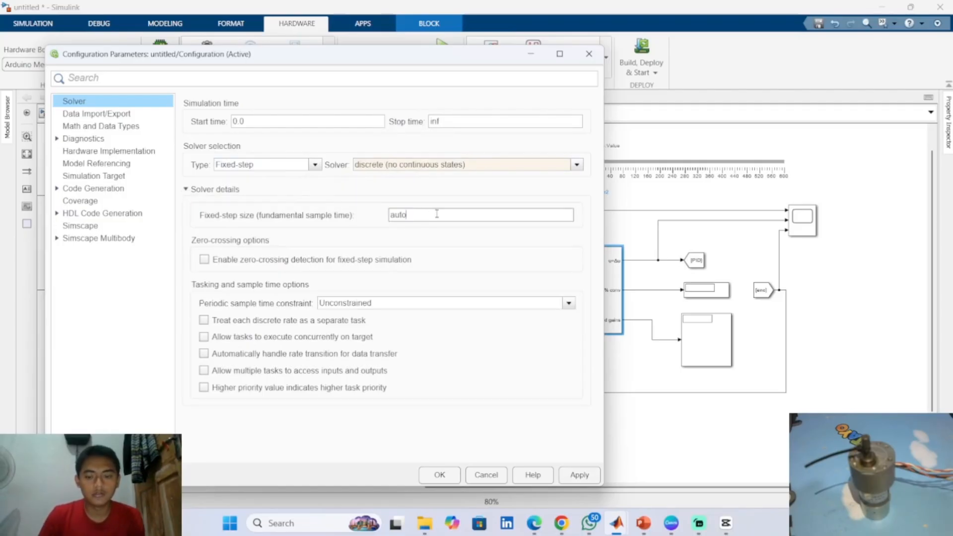
double_click(409, 217)
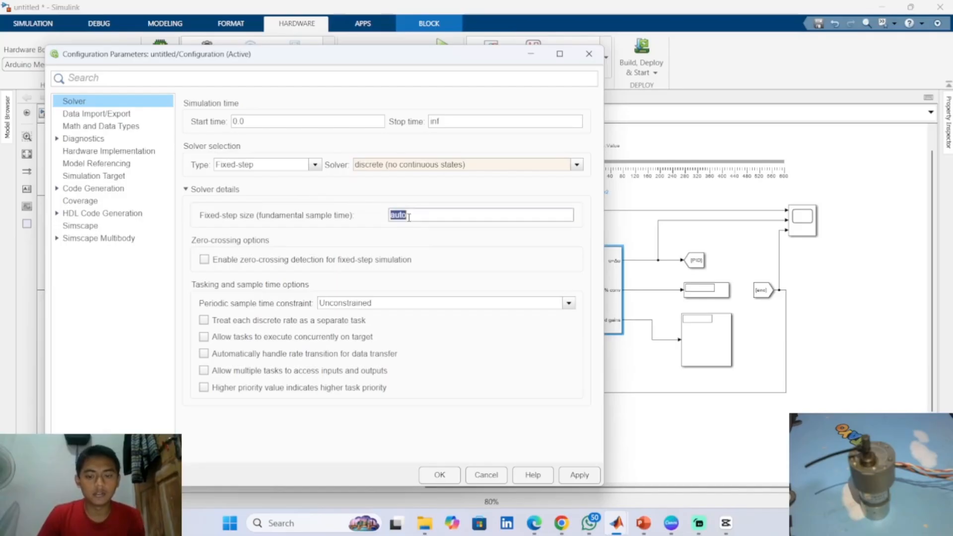
text(0.00)
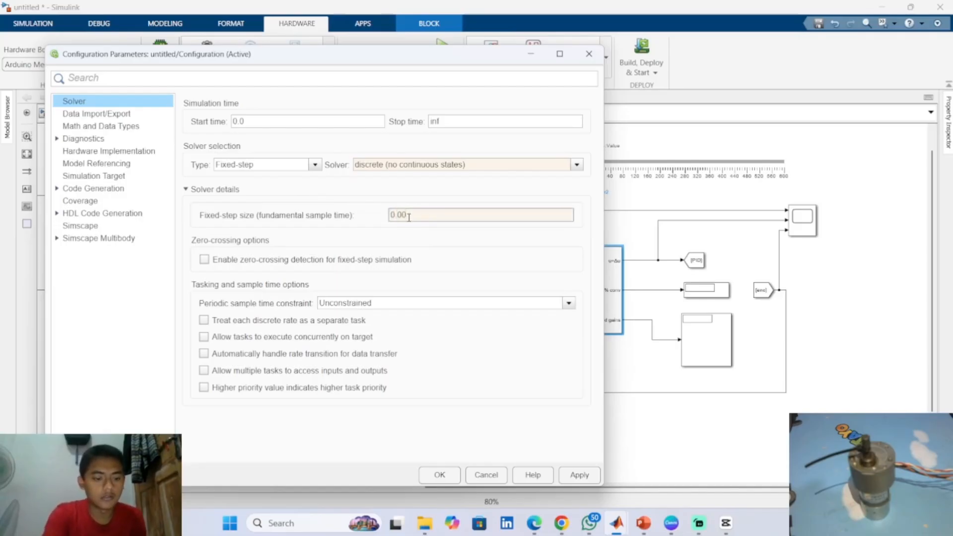
text(1)
click(570, 303)
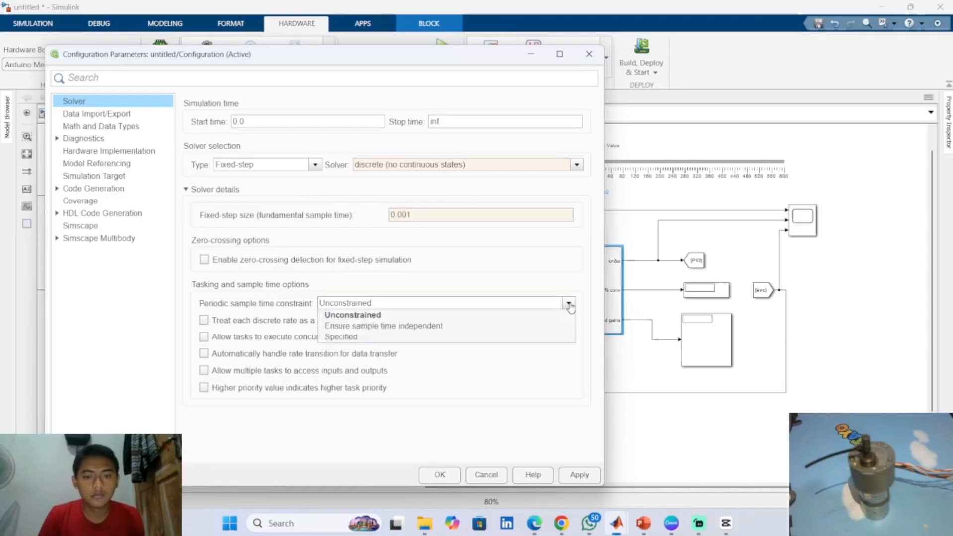
click(569, 303)
click(569, 303)
click(569, 303)
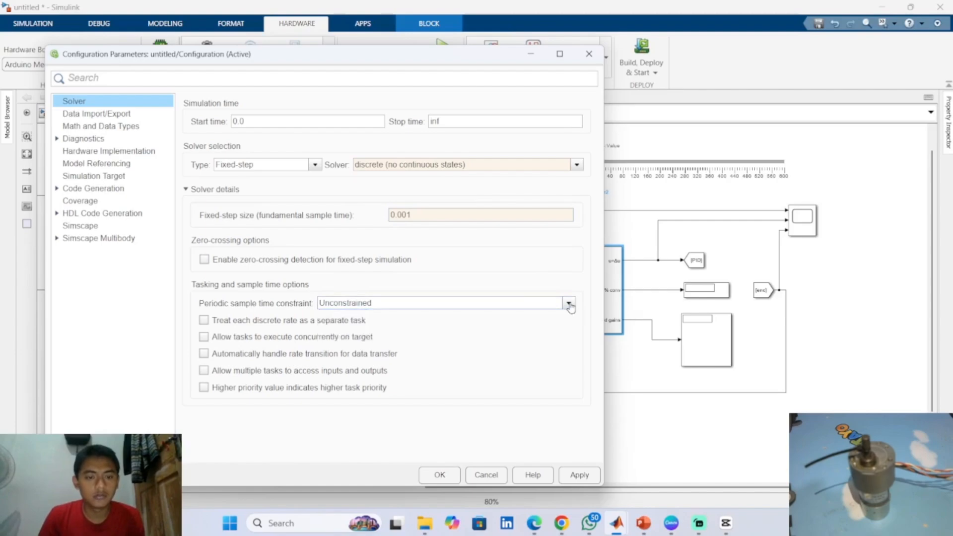
In the board's host-board connection settings, set the Connected I/O and External Mode over Serial baud rates to 115200
click(91, 151)
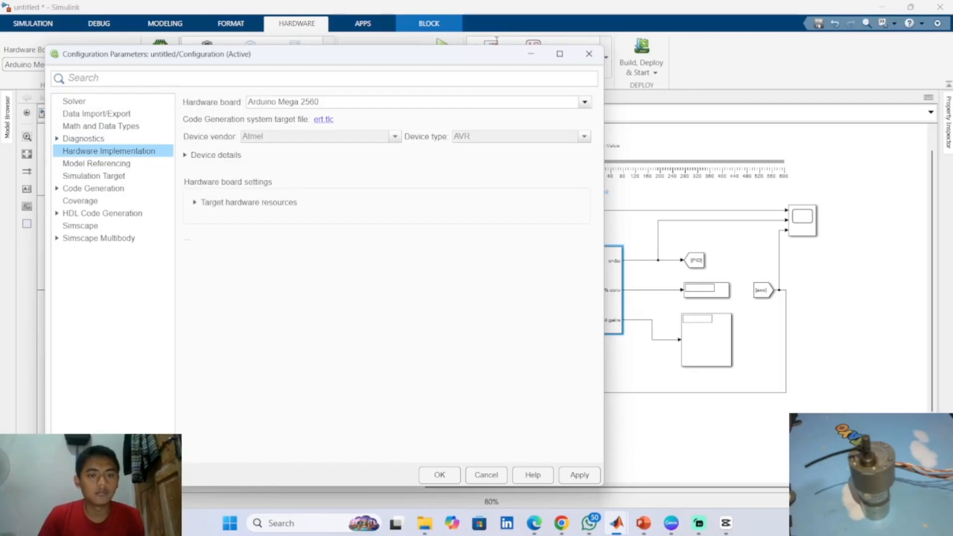
click(187, 156)
click(188, 156)
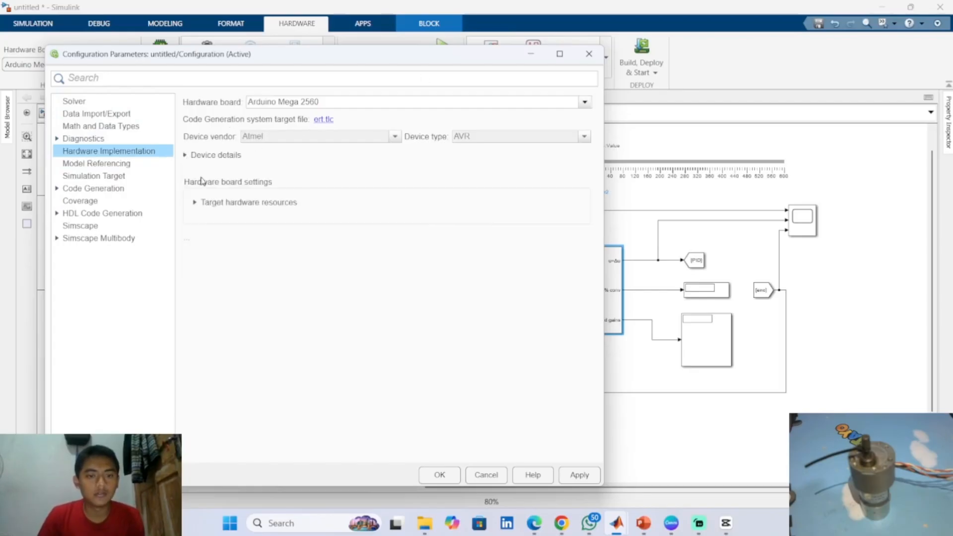
click(195, 202)
click(277, 251)
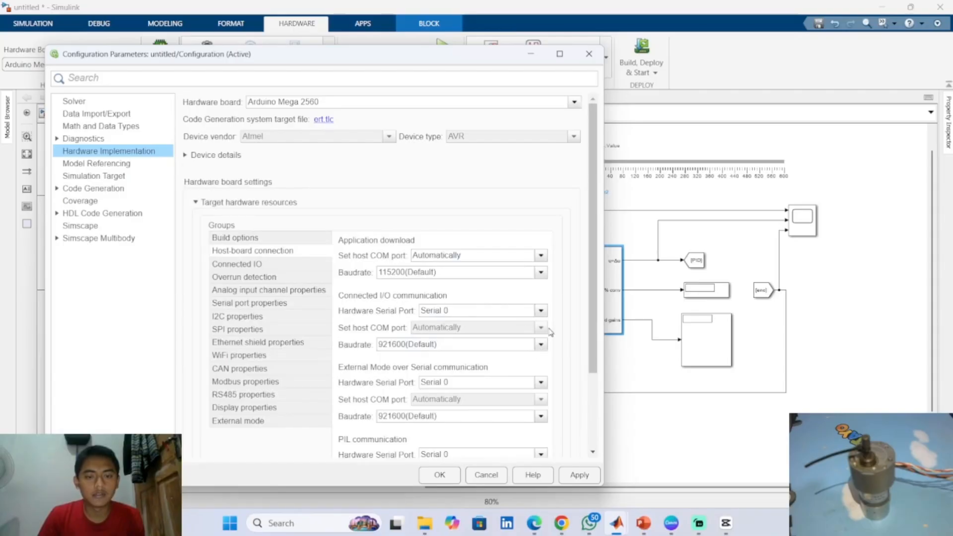
click(540, 347)
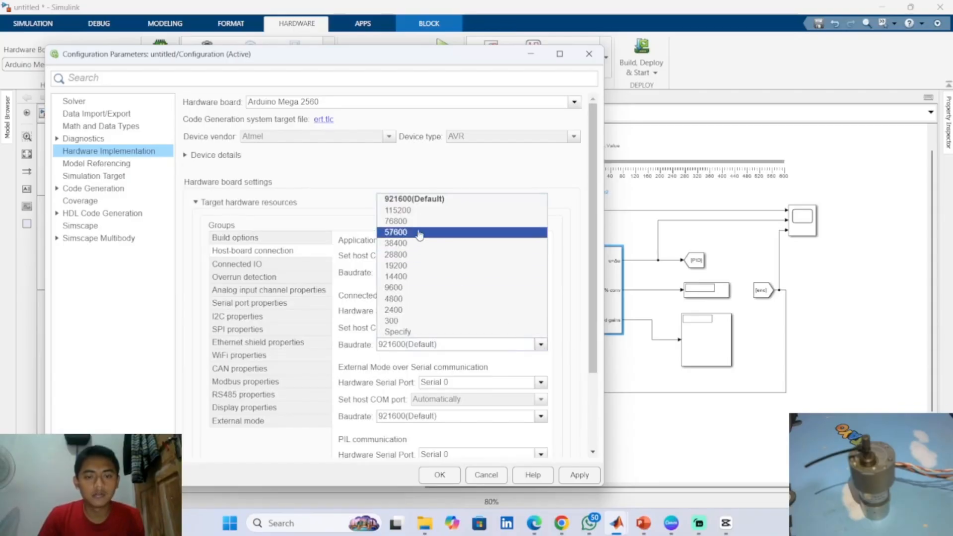
click(516, 209)
click(534, 417)
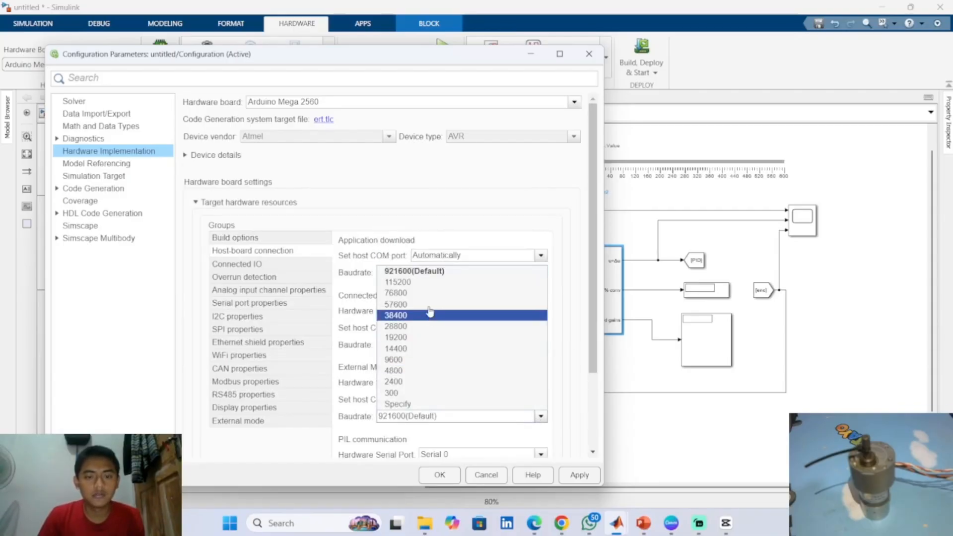
click(417, 283)
Set the PIL communication baud rate to 115200 and reselect 115200 for External Mode over Serial communication
scroll(466, 348, down, 3)
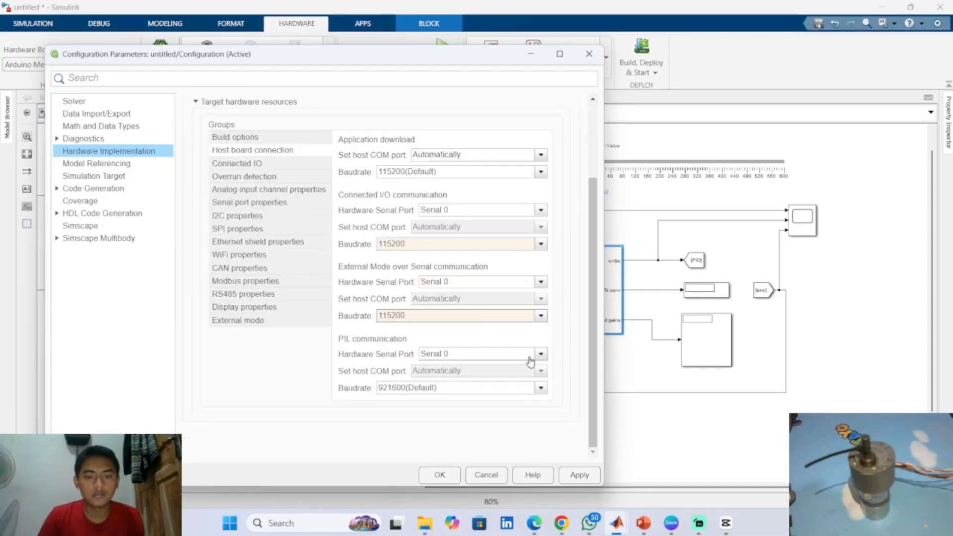
click(544, 392)
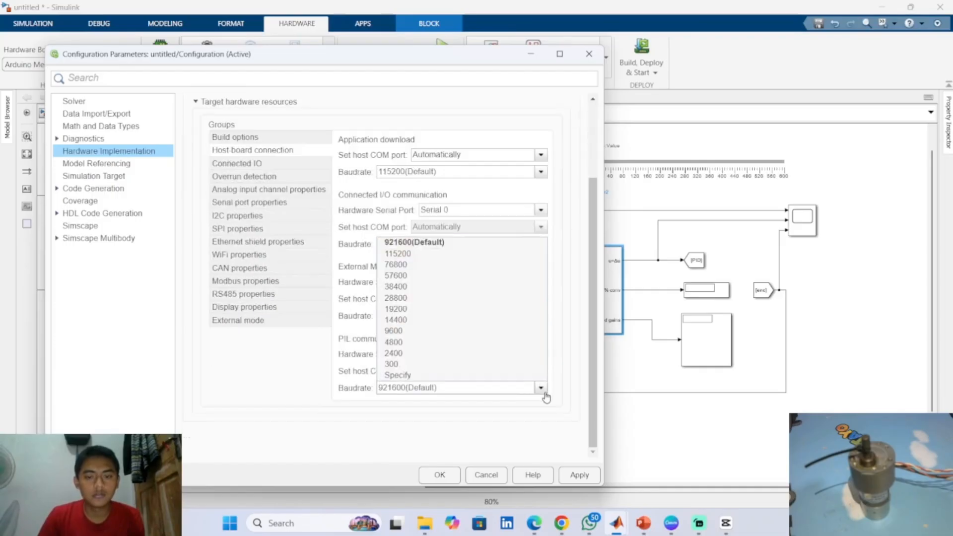
click(423, 257)
click(541, 315)
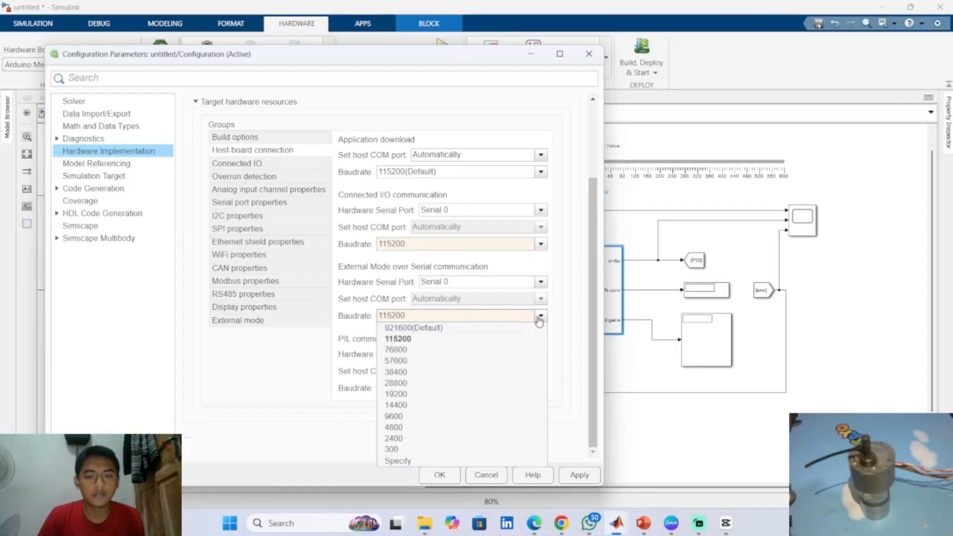
click(446, 337)
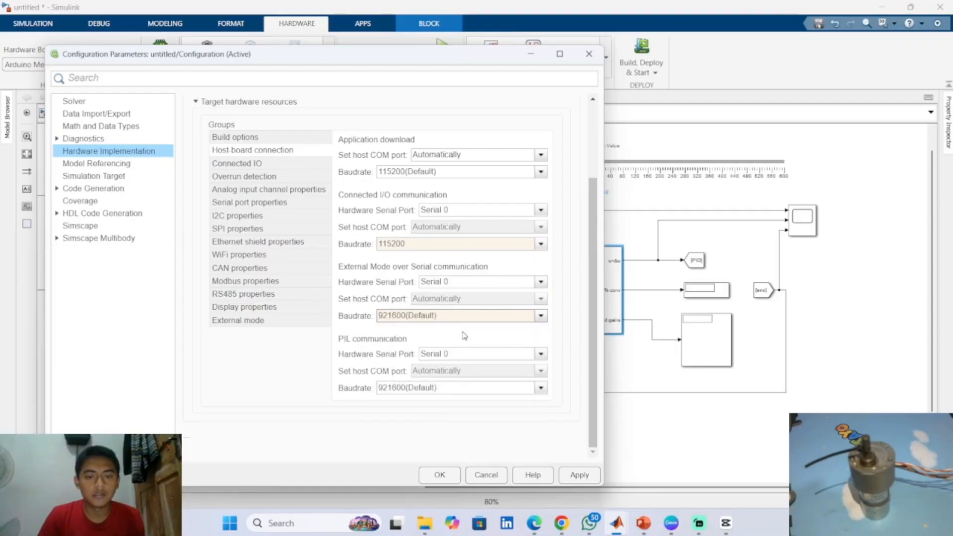
click(498, 317)
click(442, 340)
click(543, 389)
click(544, 388)
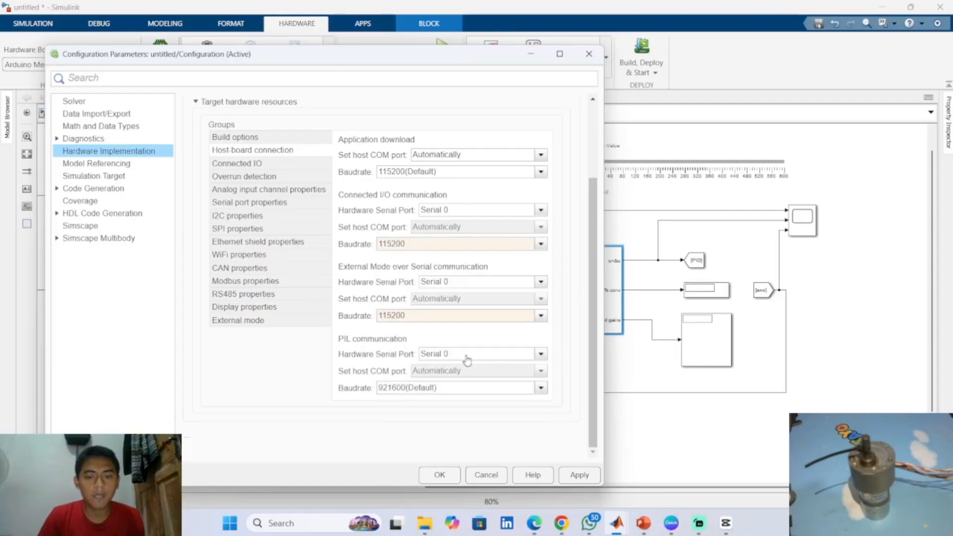
click(501, 390)
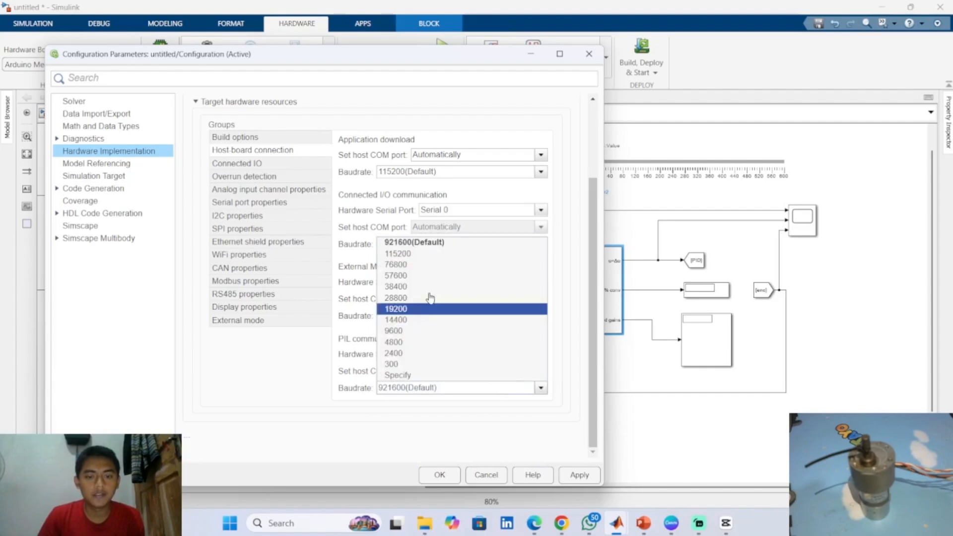
click(422, 259)
Set the host COM port option for application download to Manually Specify
scroll(446, 266, up, 2)
scroll(446, 266, down, 3)
scroll(451, 268, up, 2)
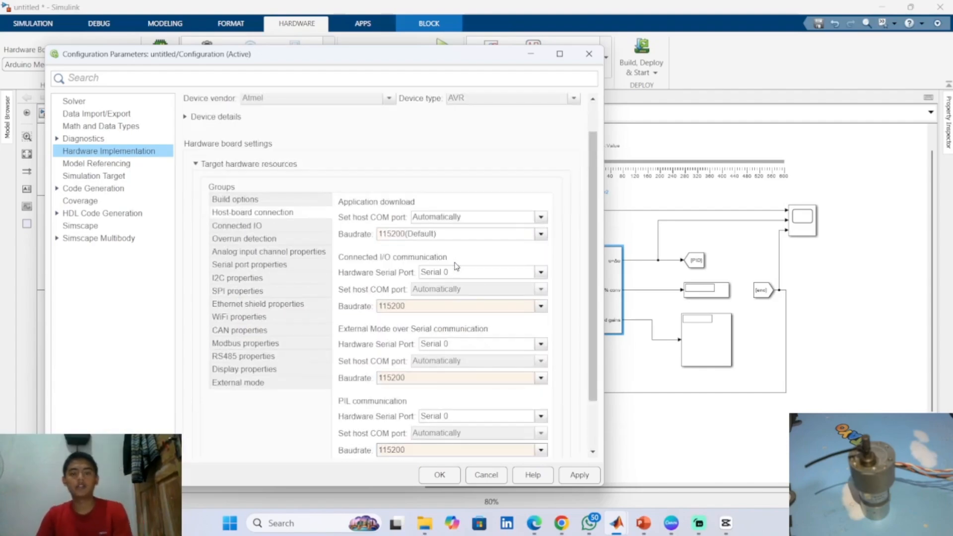
click(539, 217)
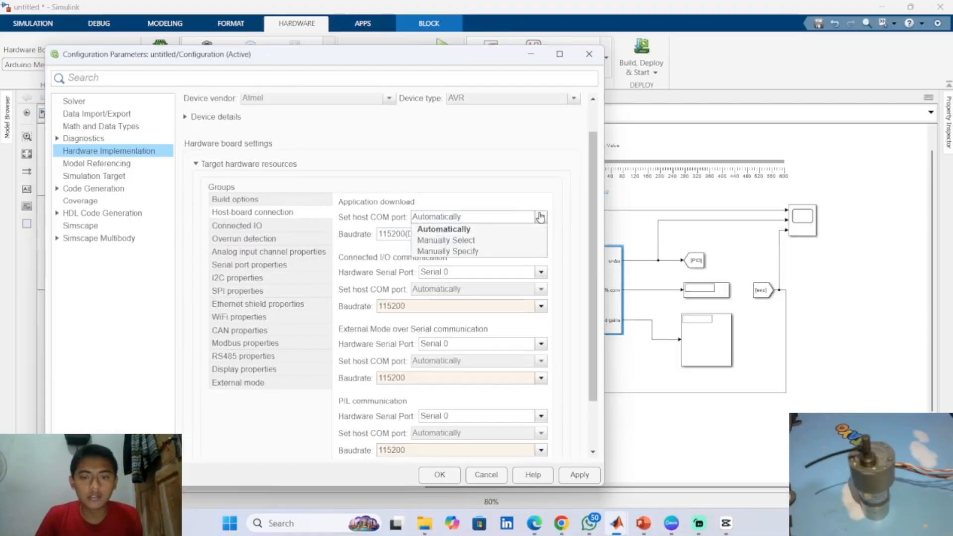
click(475, 251)
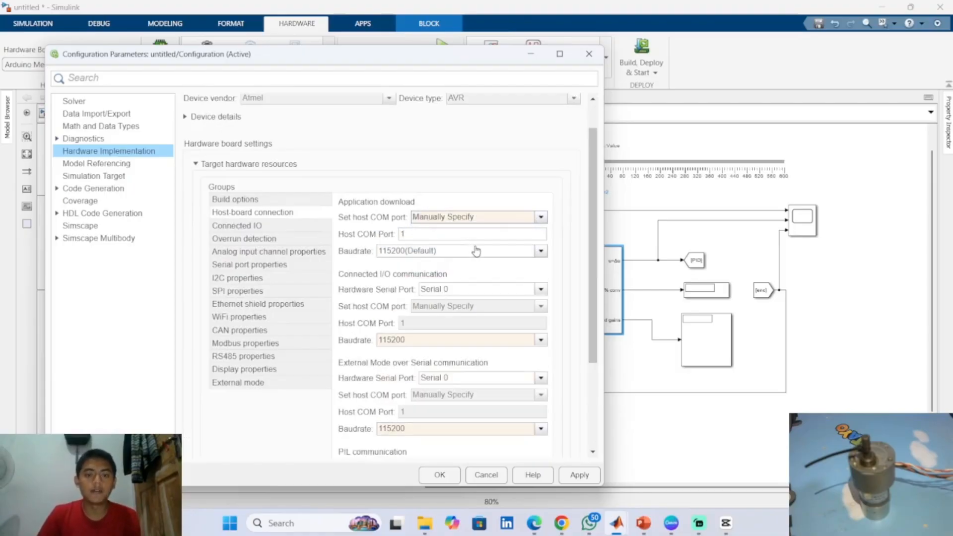
Look up the Arduino's COM port number under Ports (COM & LPT) in Device Manager
click(340, 521)
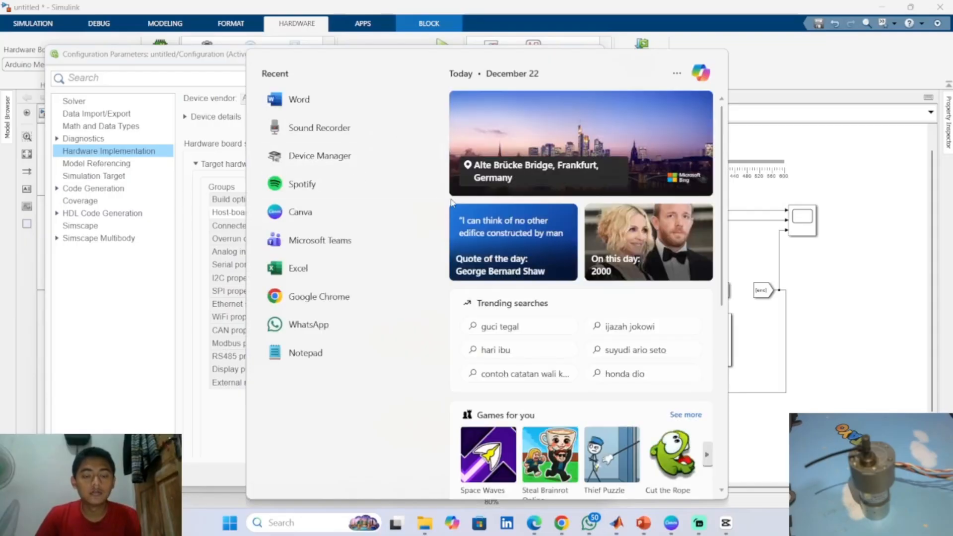
key(Escape)
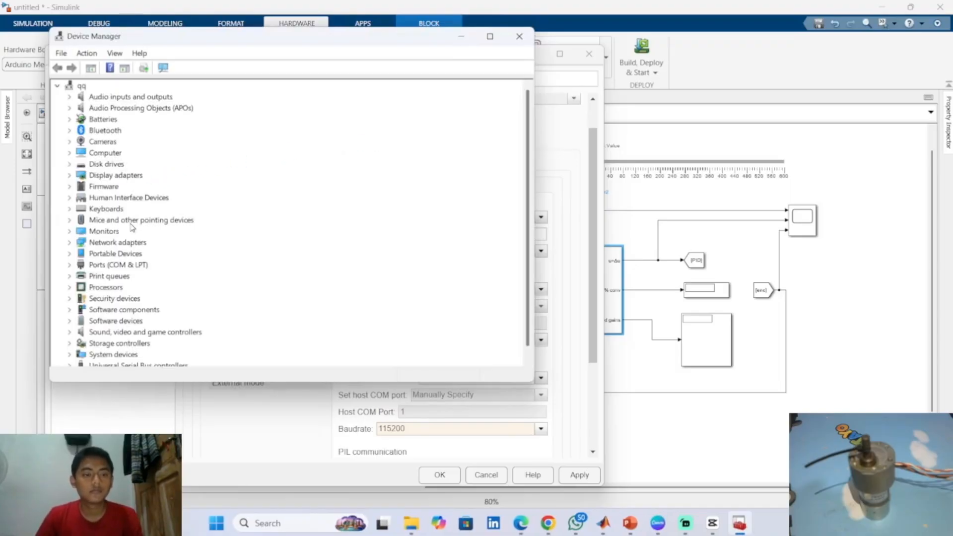
click(70, 266)
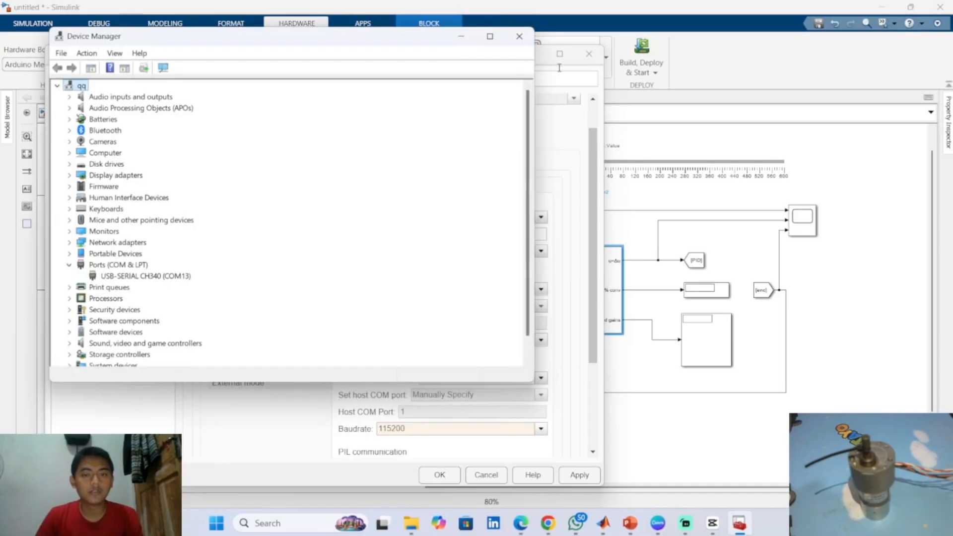
click(519, 37)
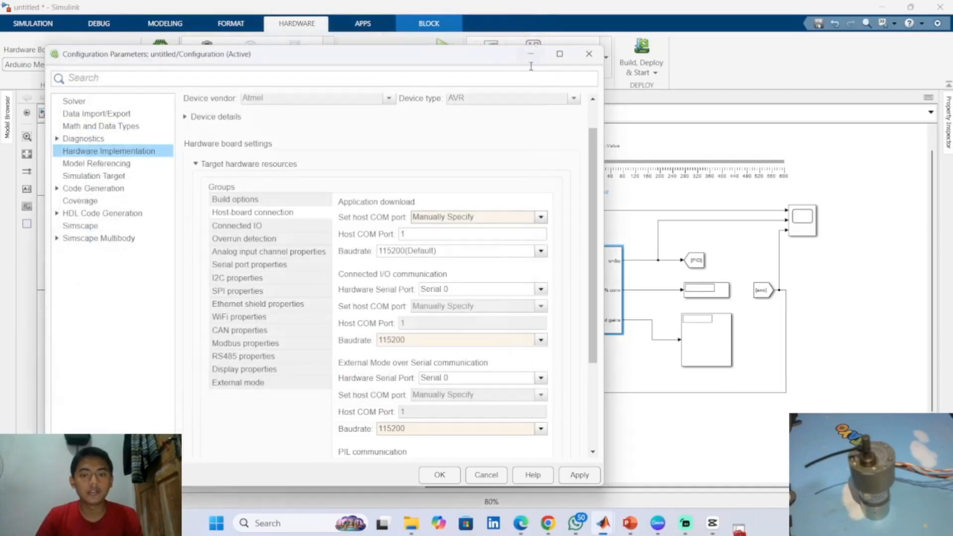
Set the host COM port to 13, check the Connected IO group, and accept the configuration parameters
double_click(429, 234)
text(13)
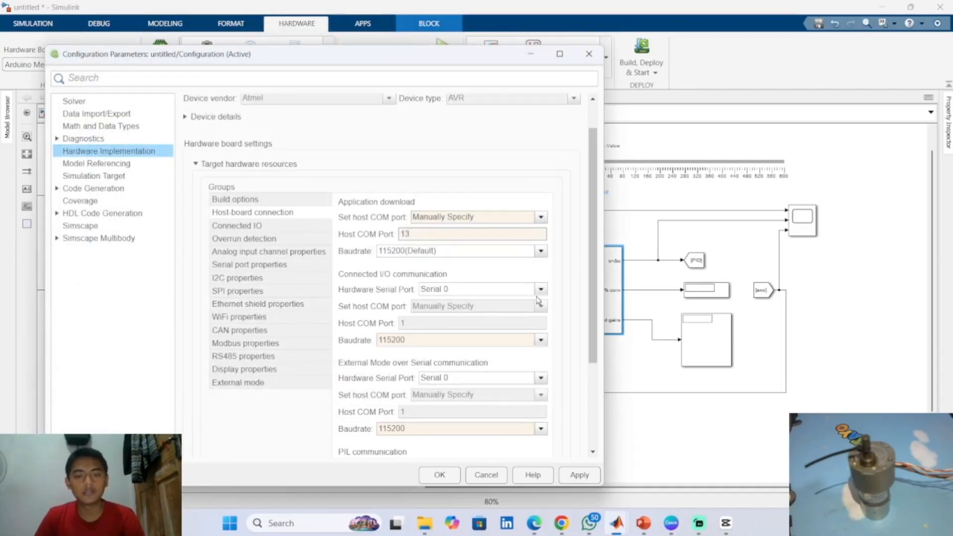
scroll(574, 257, down, 5)
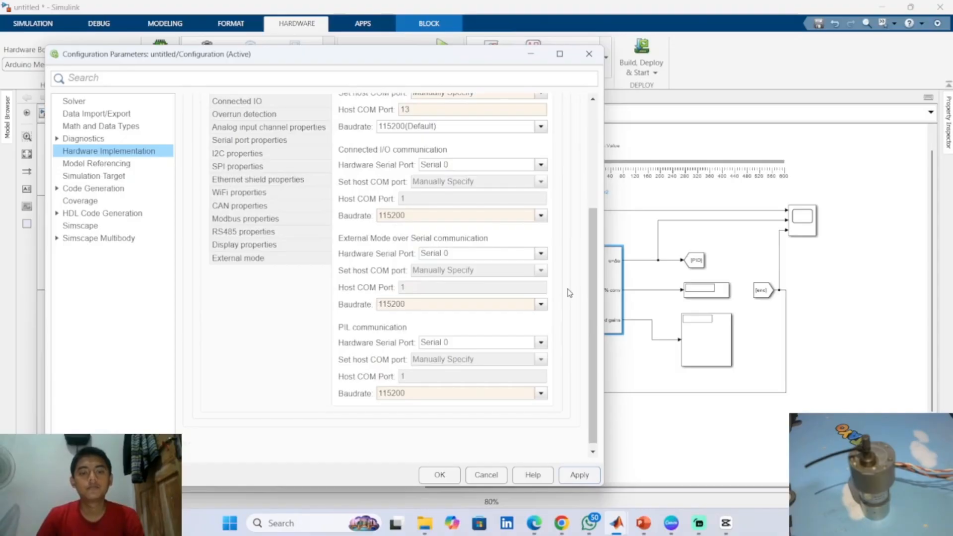
scroll(575, 293, up, 5)
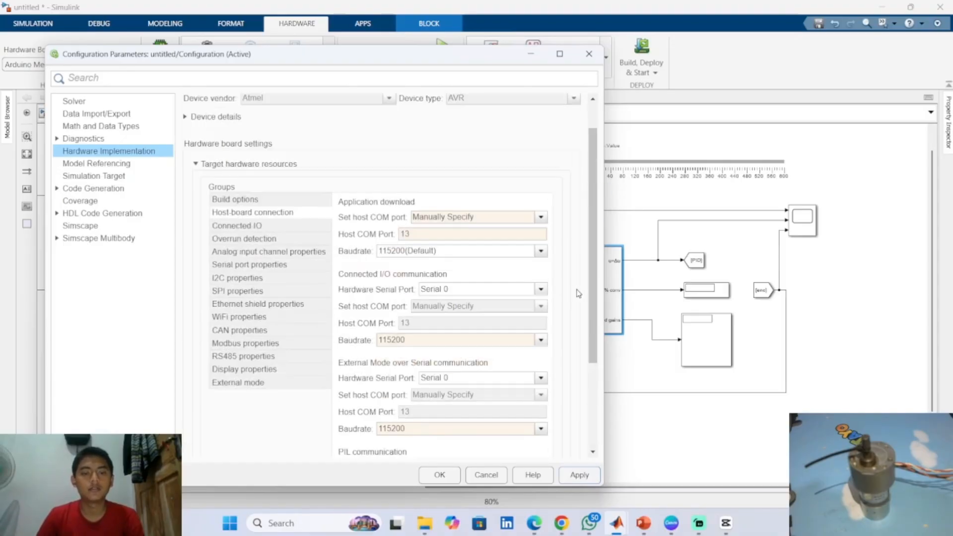
click(297, 230)
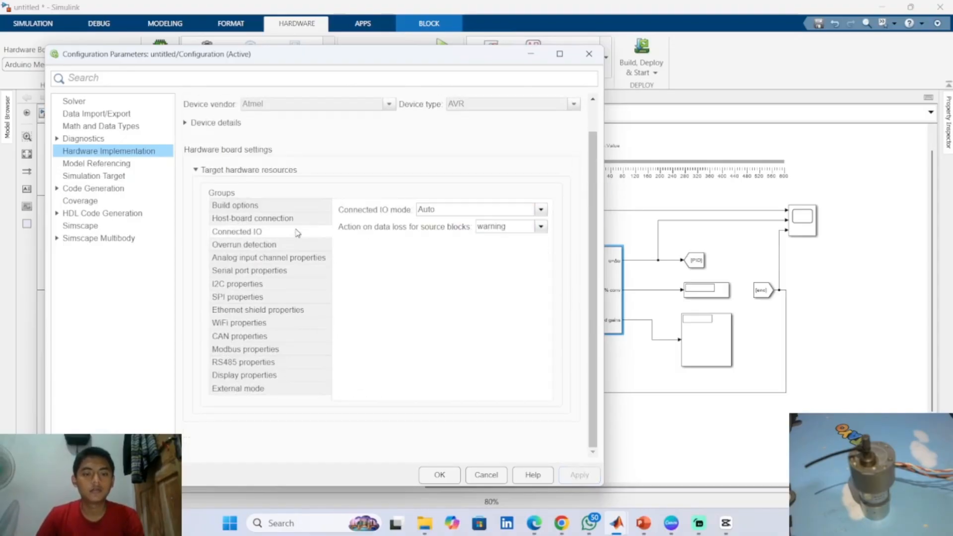
click(440, 475)
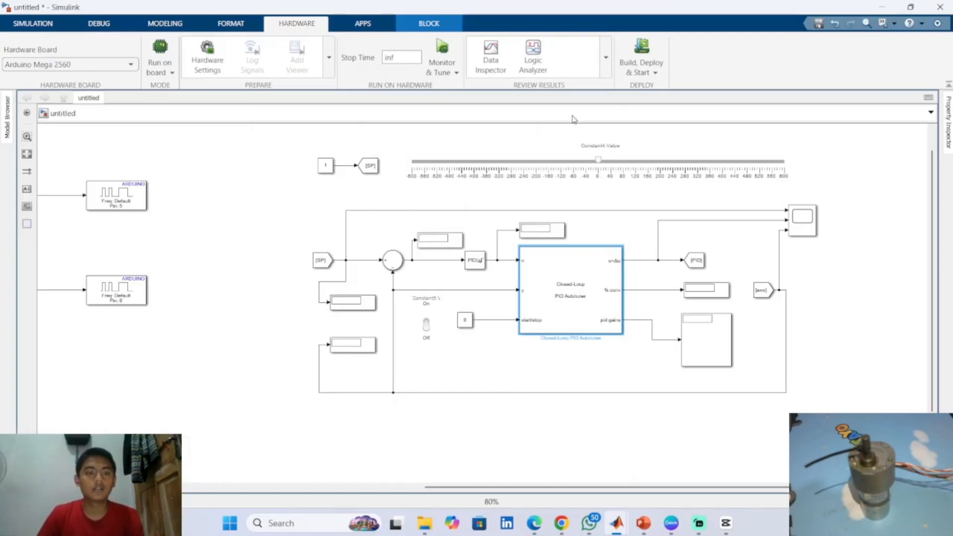
Consult the Mode Connected IO slide in PowerPoint and switch the Simulink model's hardware mode to Connected IO (inputs/outputs mode)
click(448, 74)
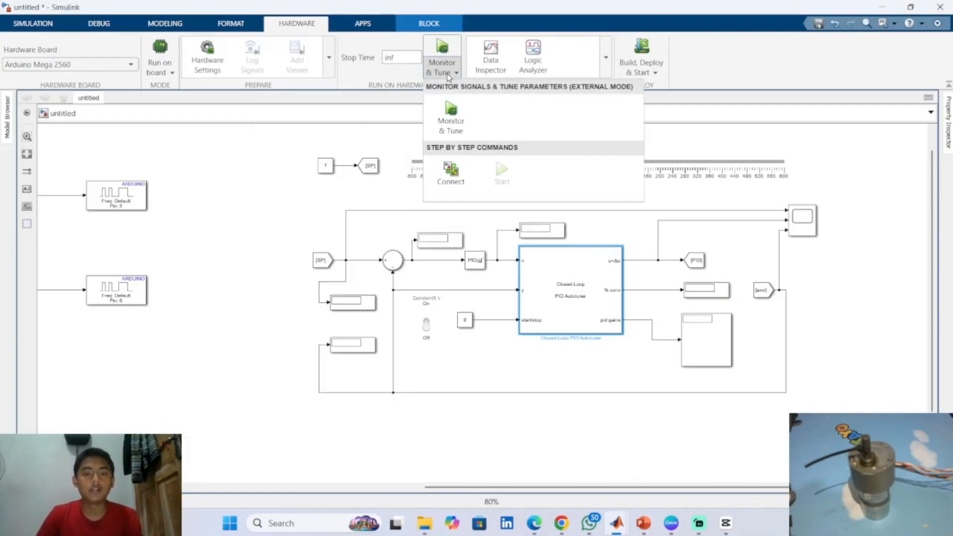
click(448, 75)
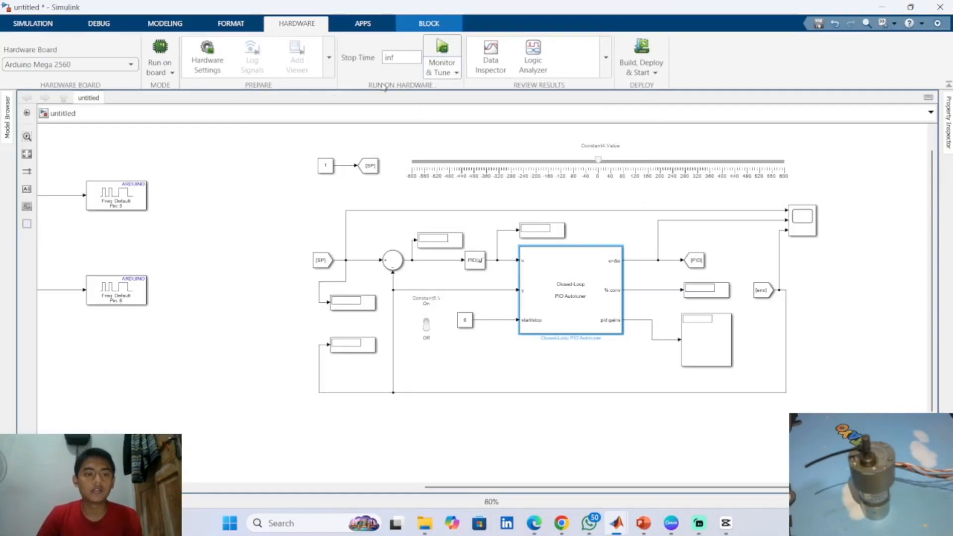
click(174, 72)
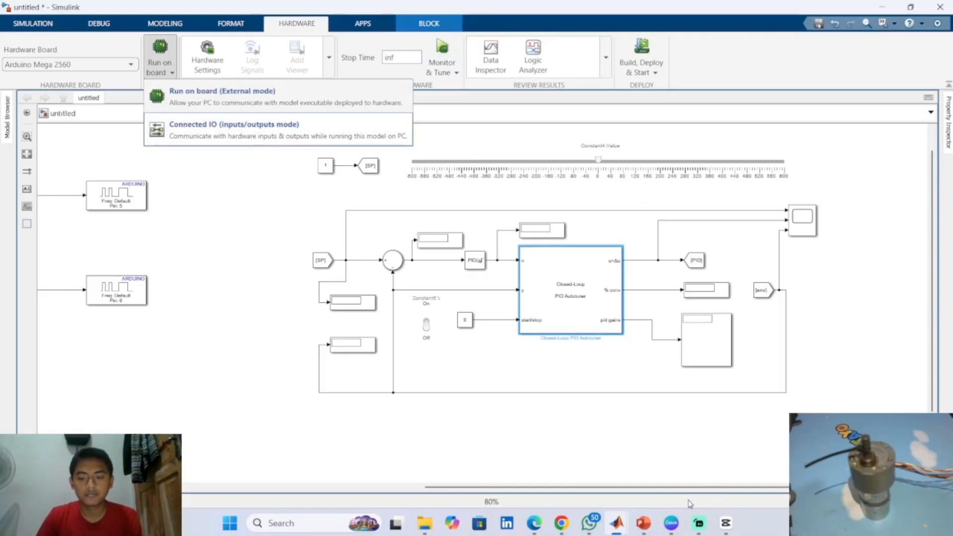
click(643, 454)
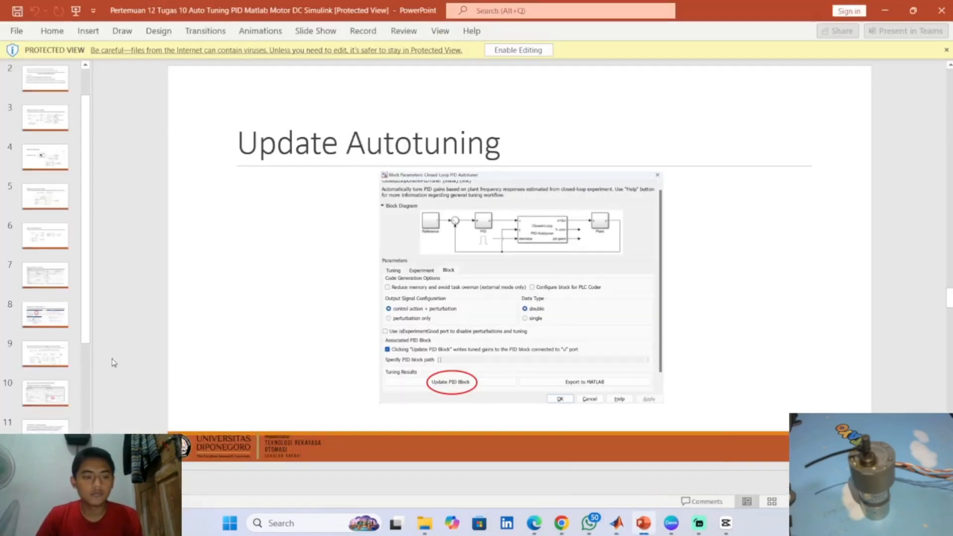
click(61, 325)
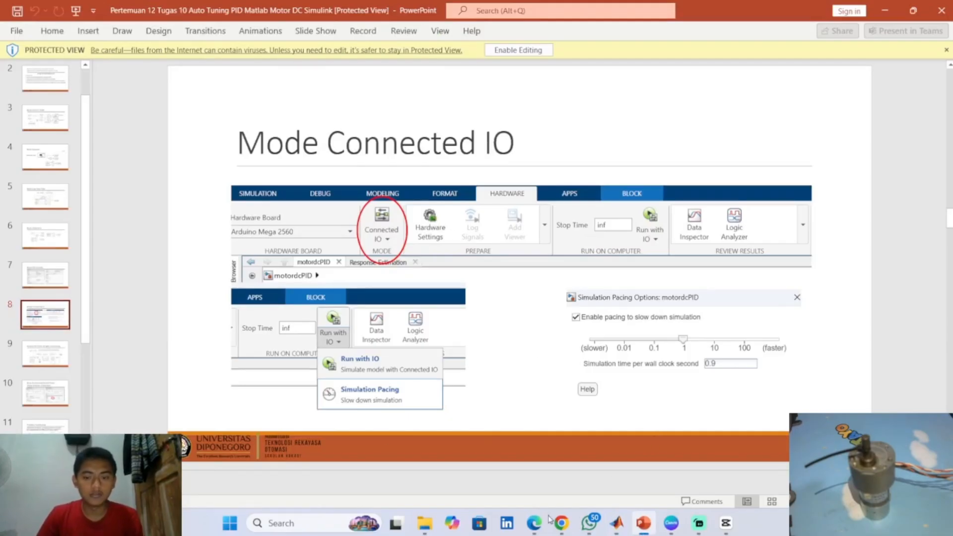
mouse_move(628, 527)
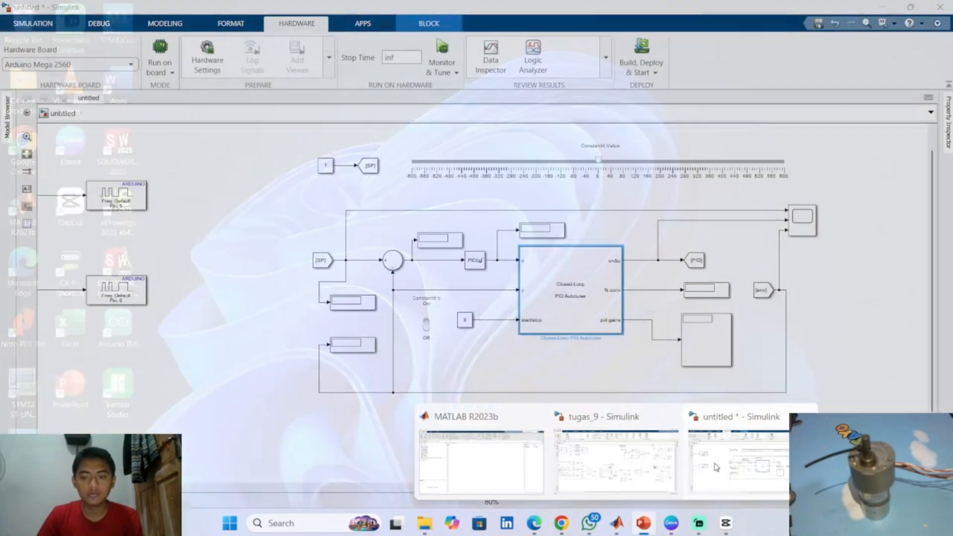
click(737, 457)
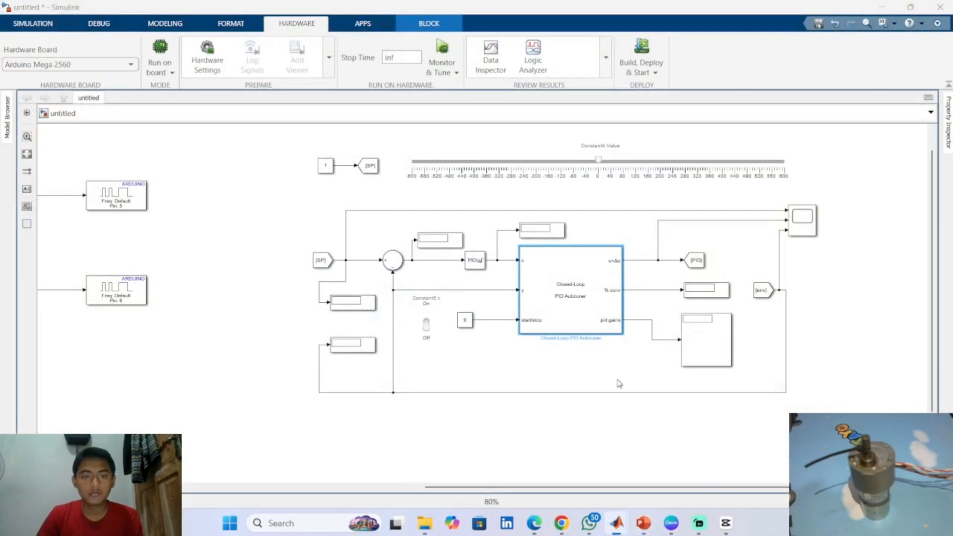
click(172, 74)
click(207, 132)
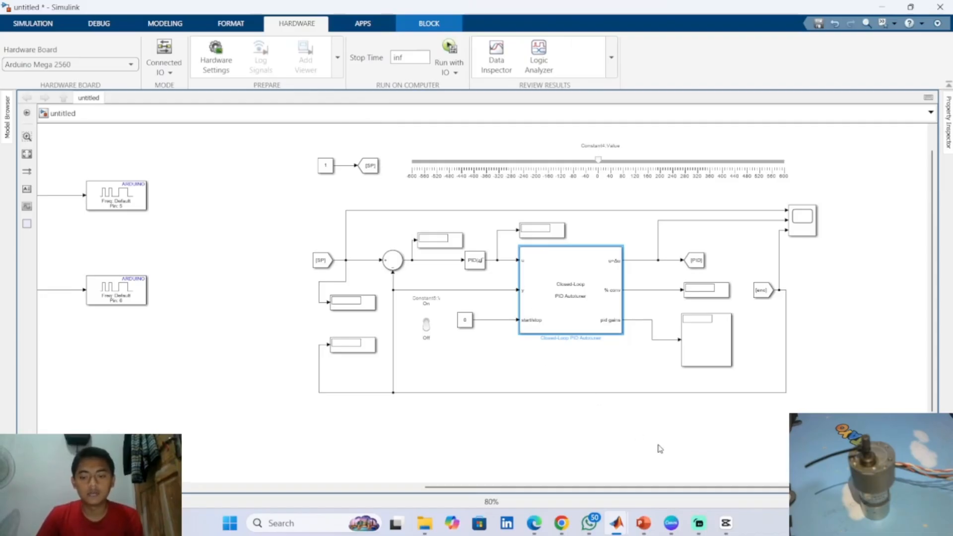
Compare the Mode Connected IO slide in PowerPoint with the Simulink model's Run with IO options
click(643, 523)
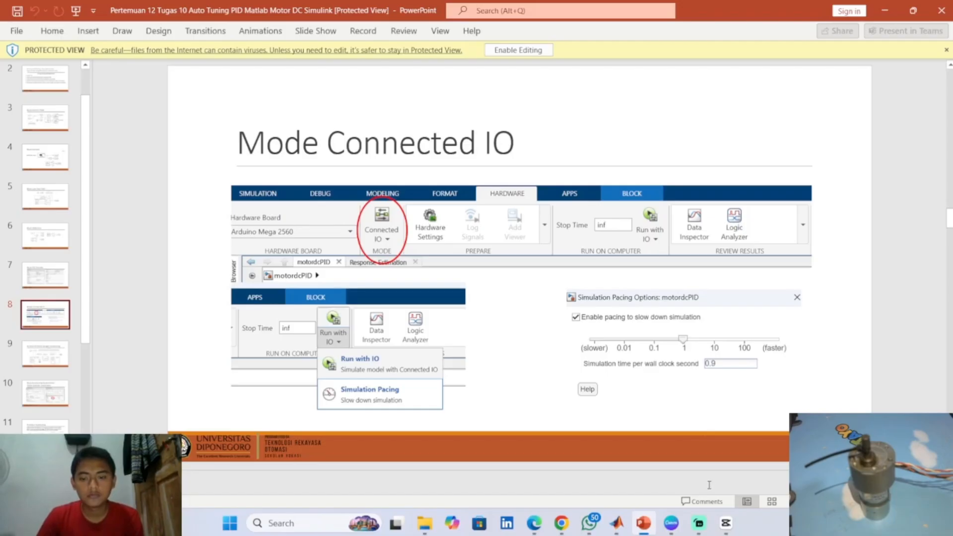
mouse_move(611, 527)
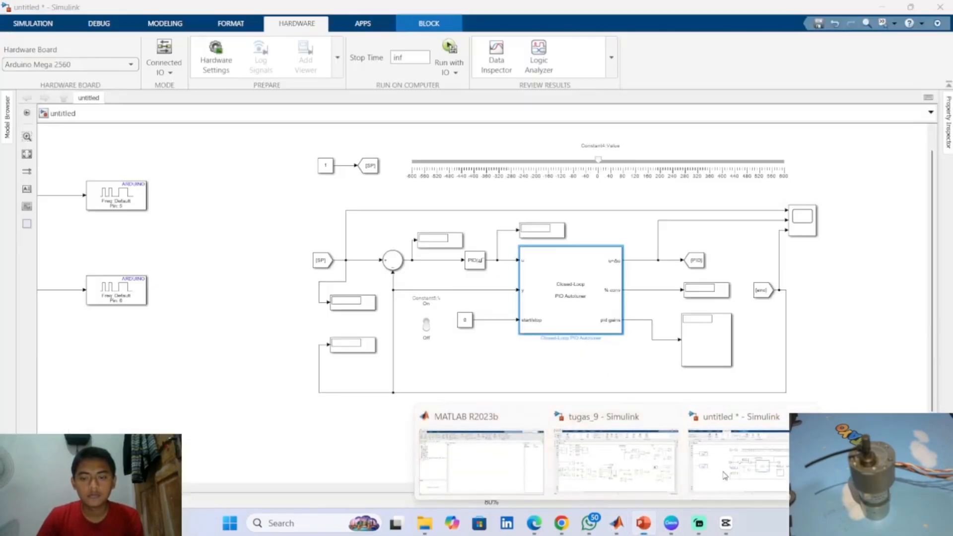
click(738, 465)
click(453, 74)
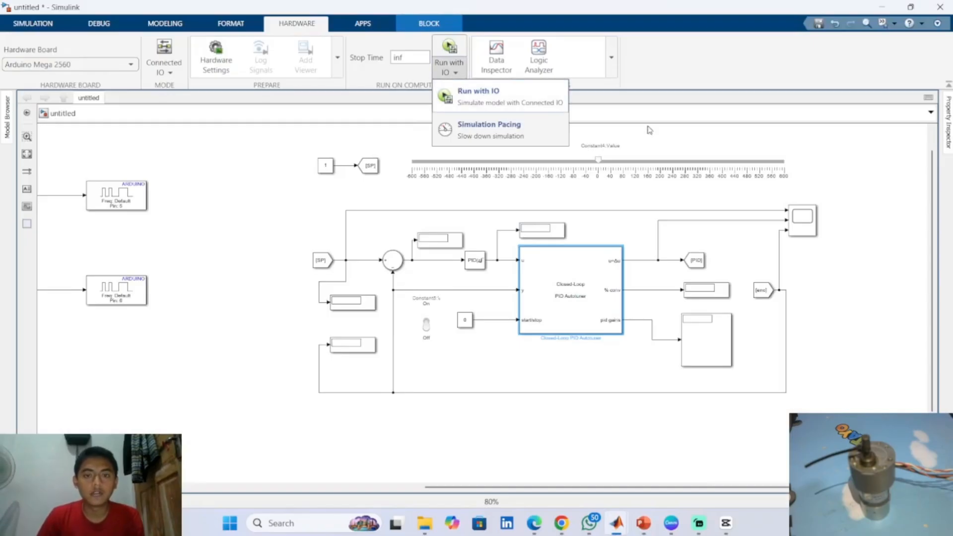
click(287, 217)
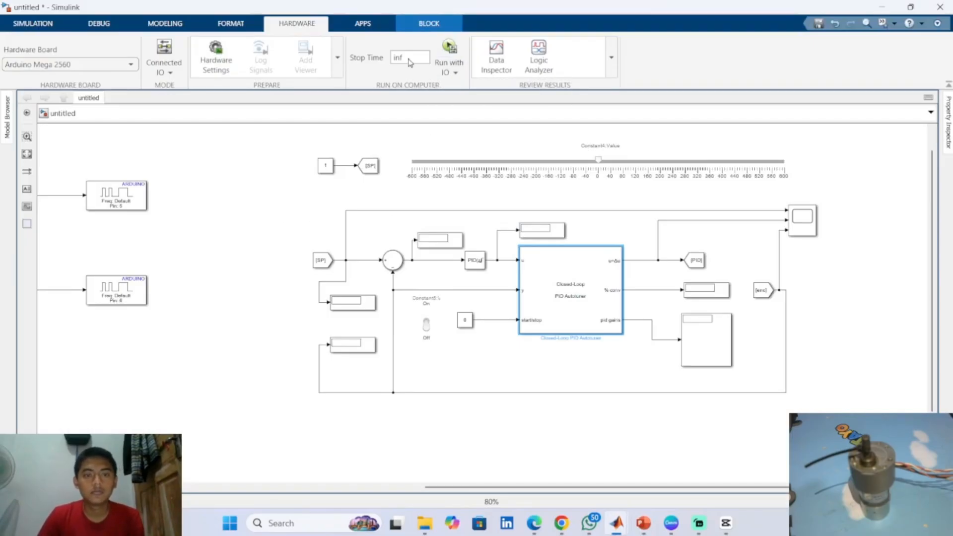
click(418, 27)
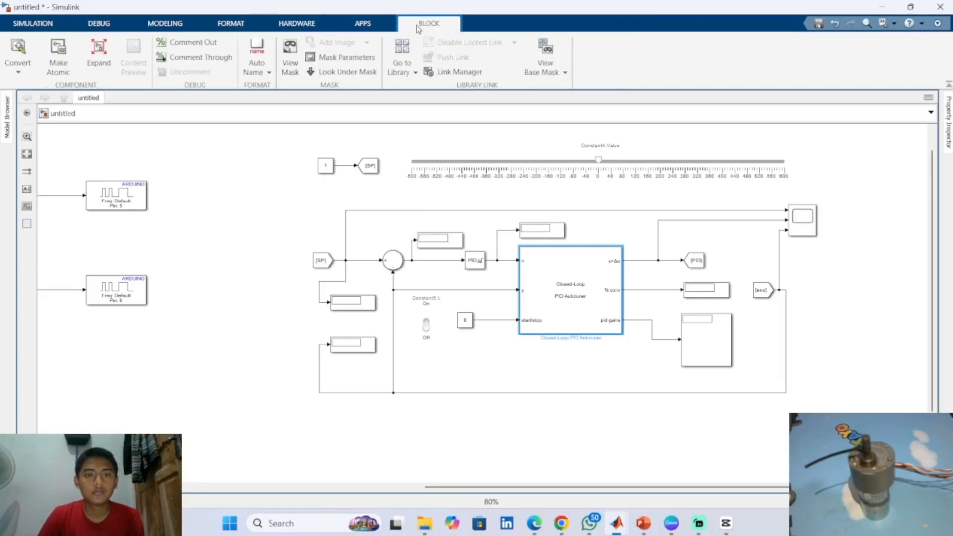
click(309, 29)
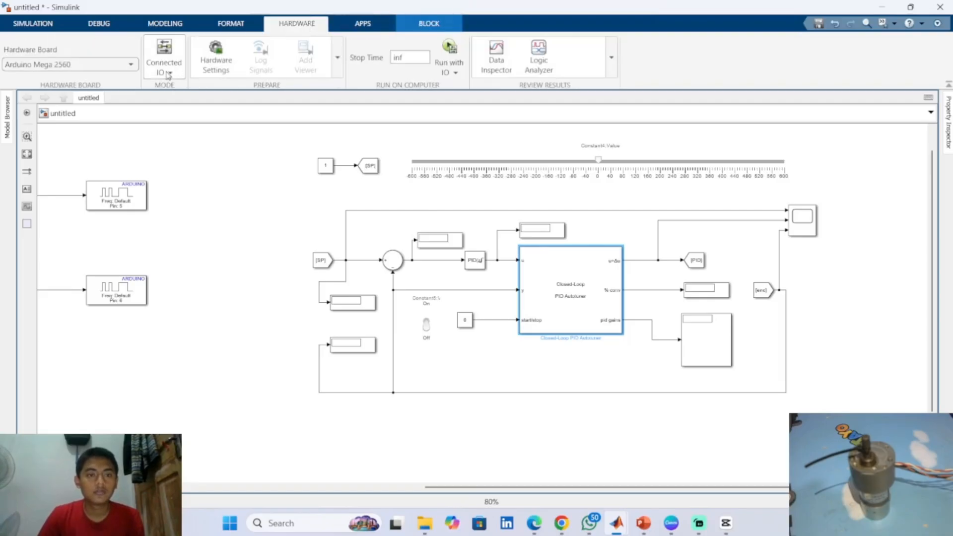
Set the setpoint slider above the PID loop to its maximum of 600
click(540, 170)
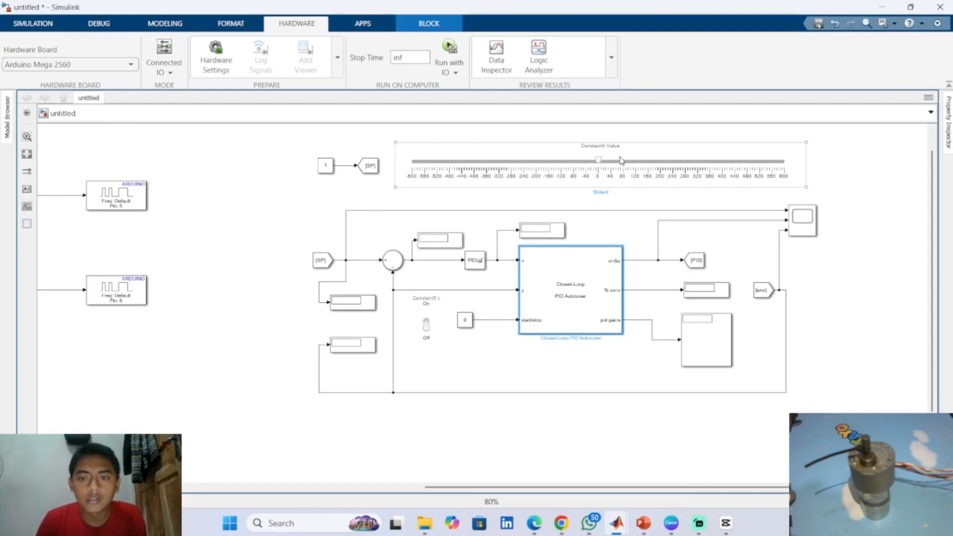
click(620, 160)
drag(591, 157, 773, 171)
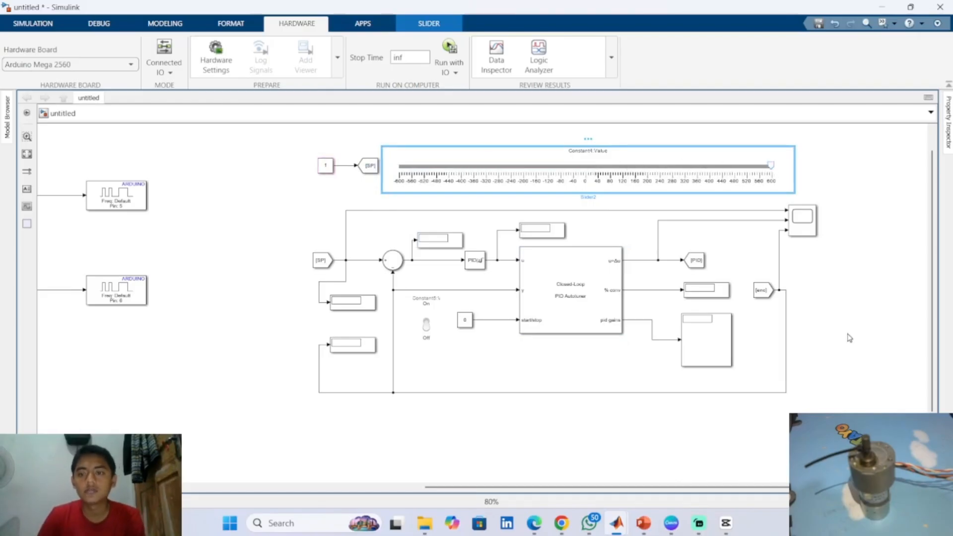
click(843, 308)
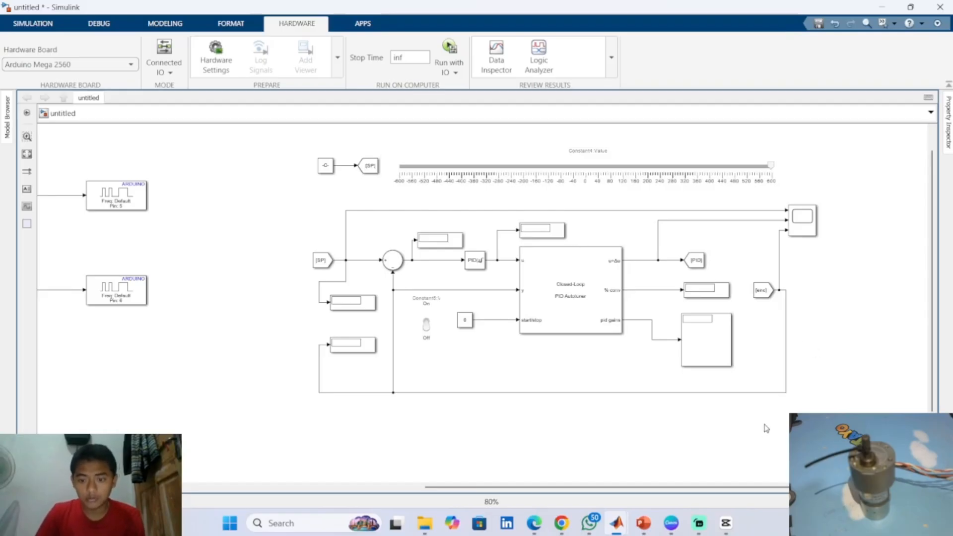
Recheck the Mode Connected IO slide in PowerPoint and return to the untitled Simulink model
click(643, 523)
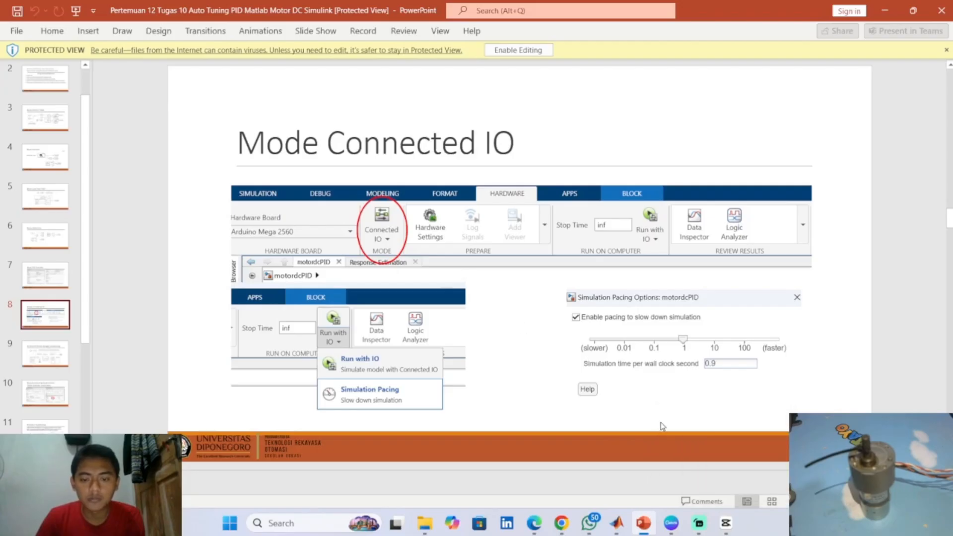
mouse_move(618, 523)
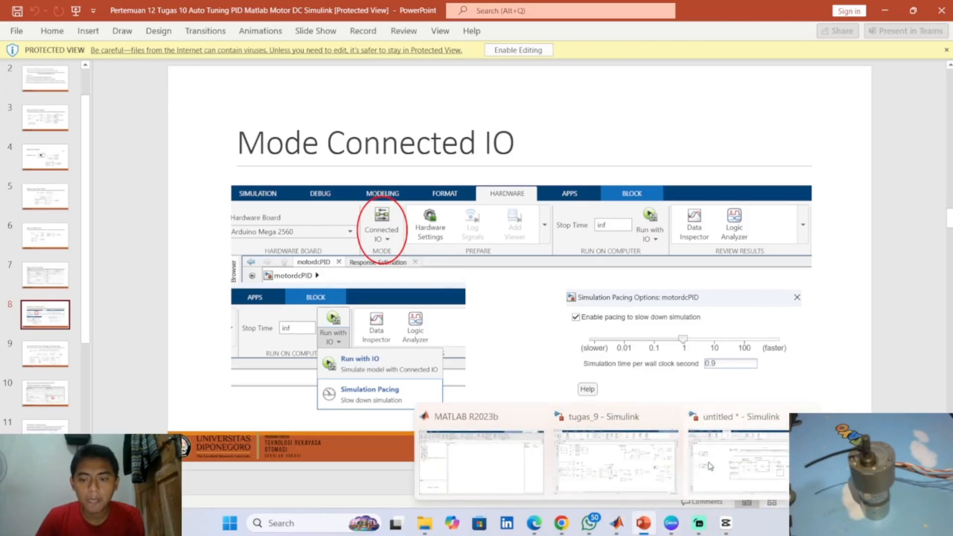
click(711, 465)
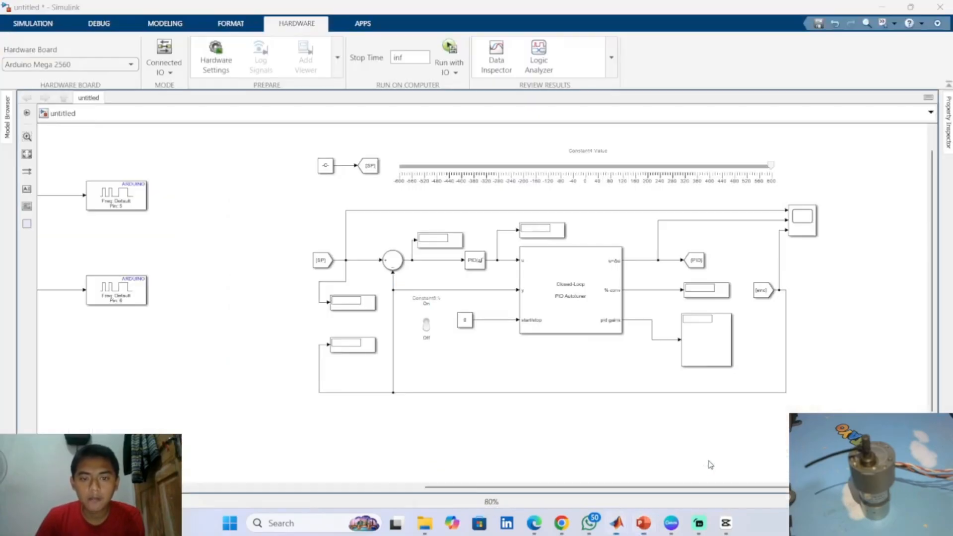
Turn On the slider switch that controls the autotuner's start/stop constant
click(172, 50)
click(233, 200)
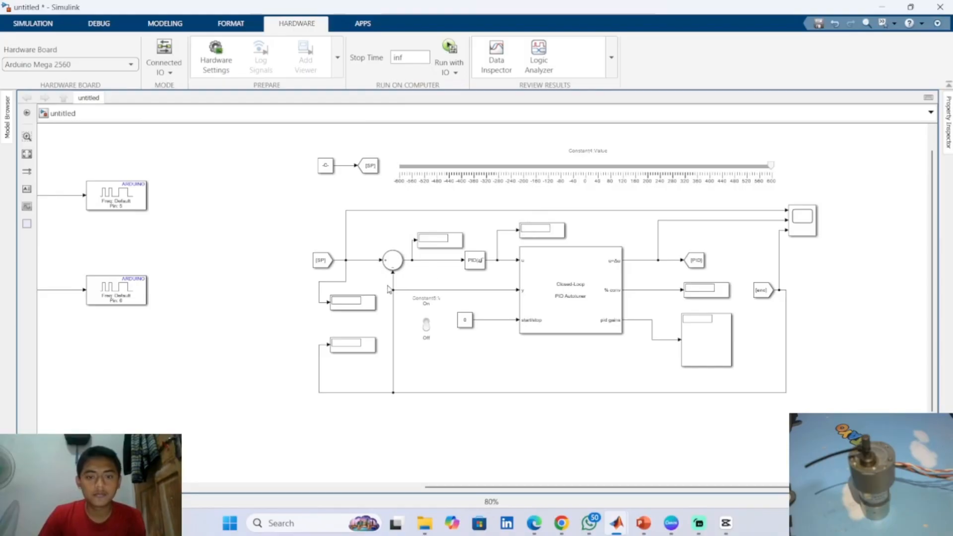
click(429, 331)
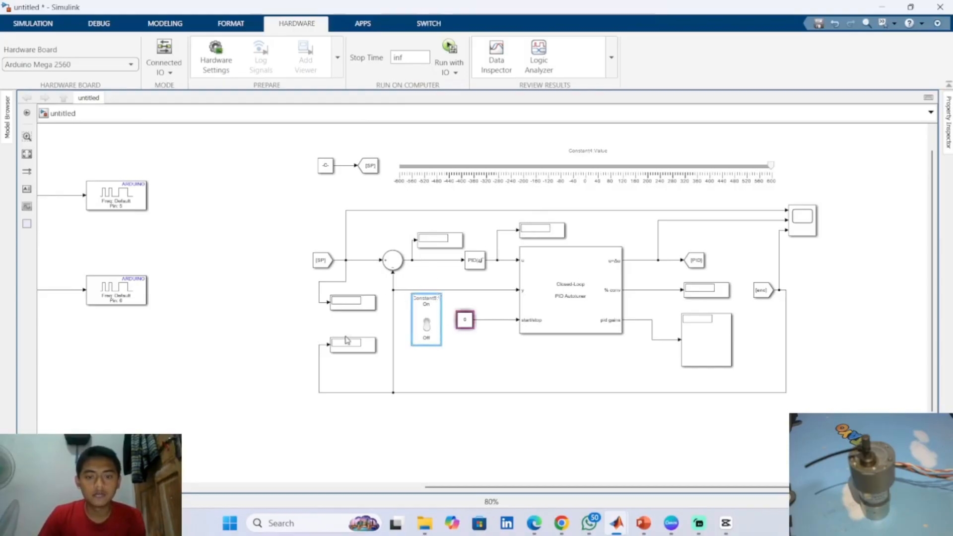
click(428, 326)
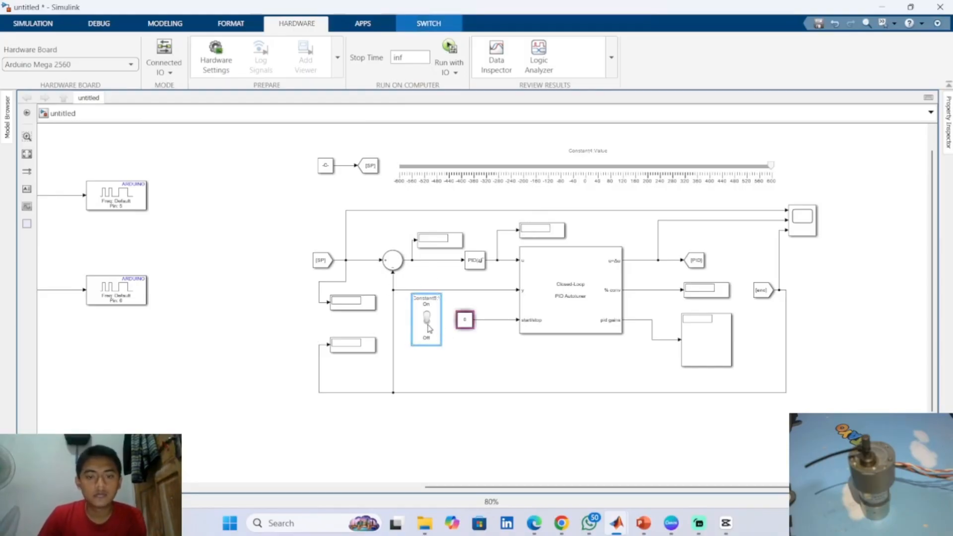
Set the experiment mode of the Closed-Loop PID Autotuner block to Sinestream and apply it
click(554, 363)
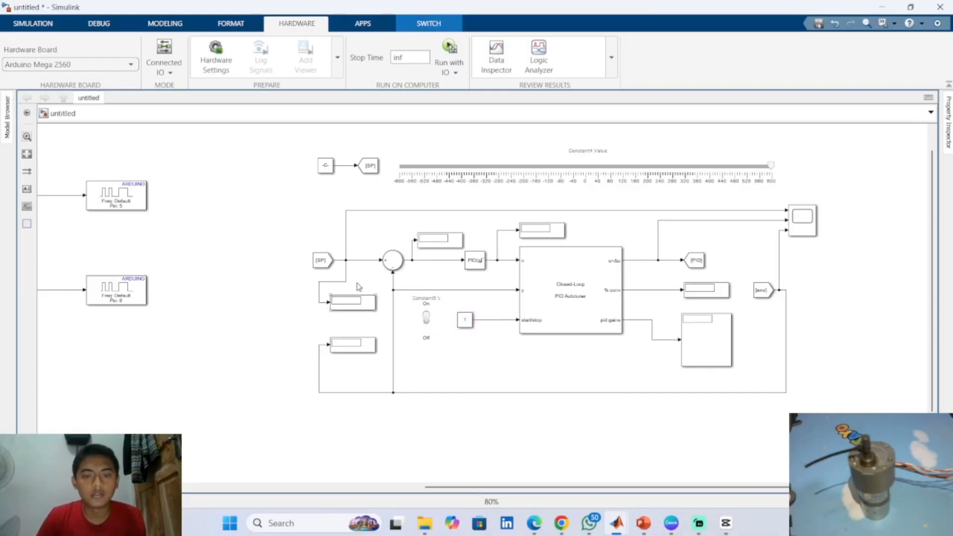
drag(281, 205, 194, 237)
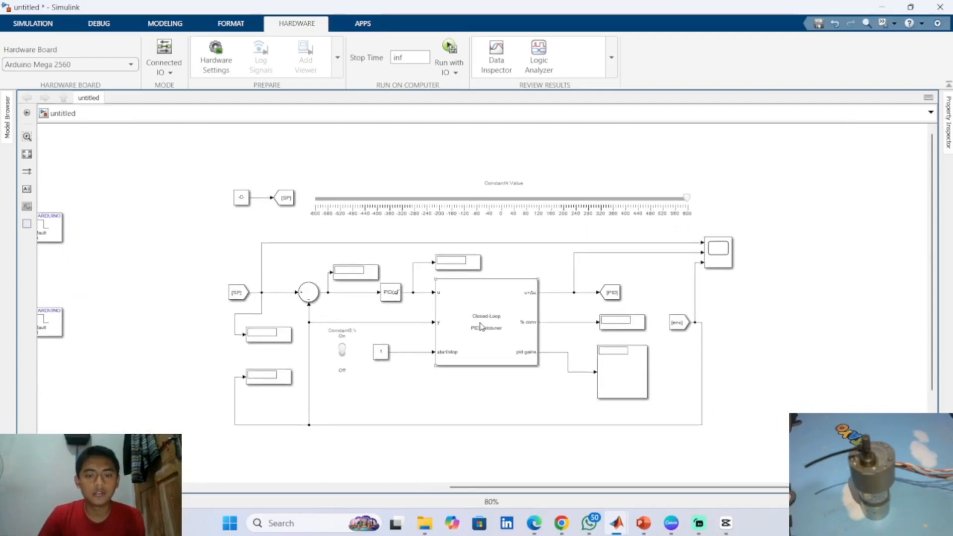
click(506, 304)
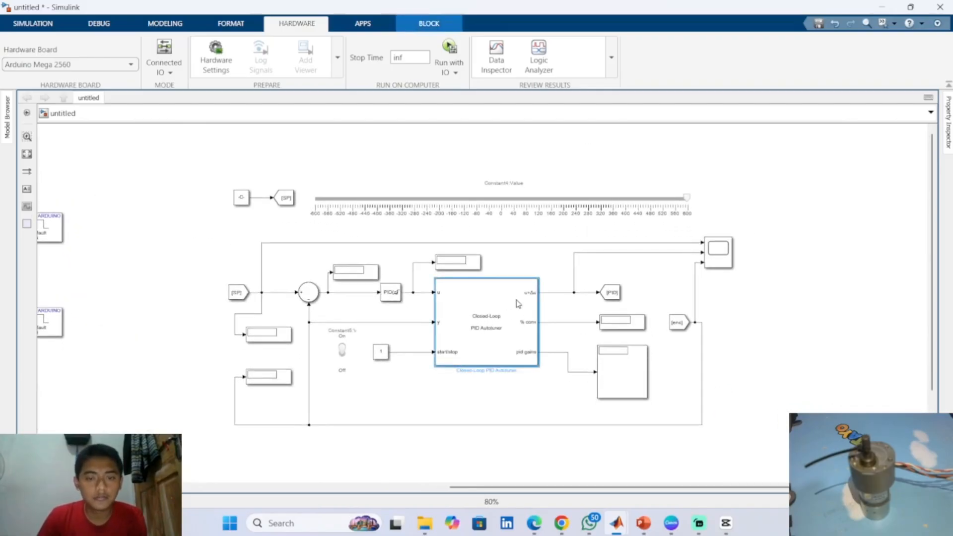
double_click(537, 293)
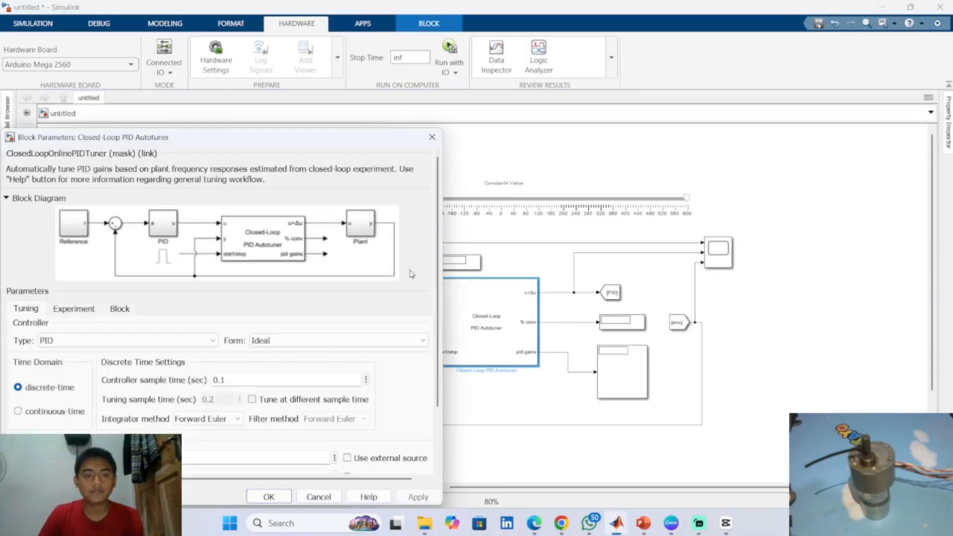
click(94, 311)
click(46, 396)
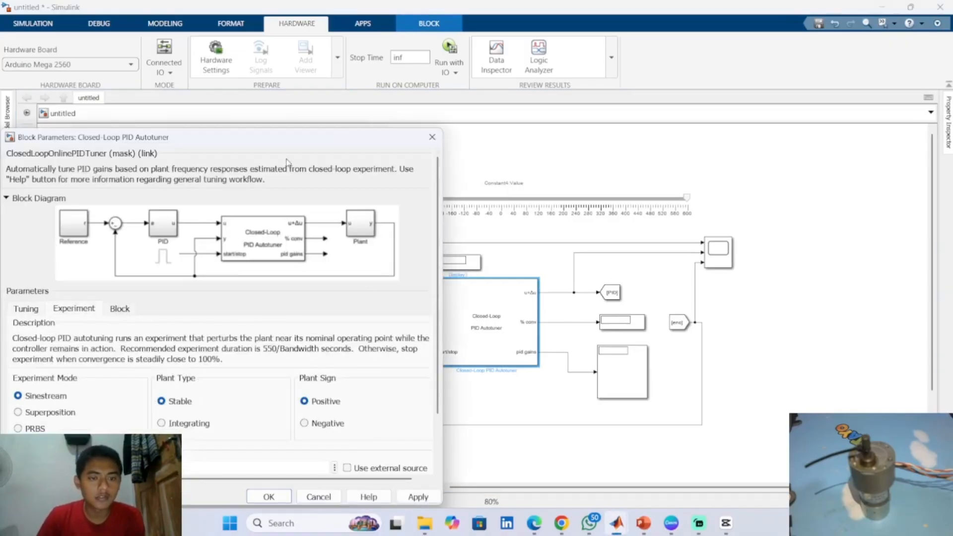
drag(296, 144, 408, 102)
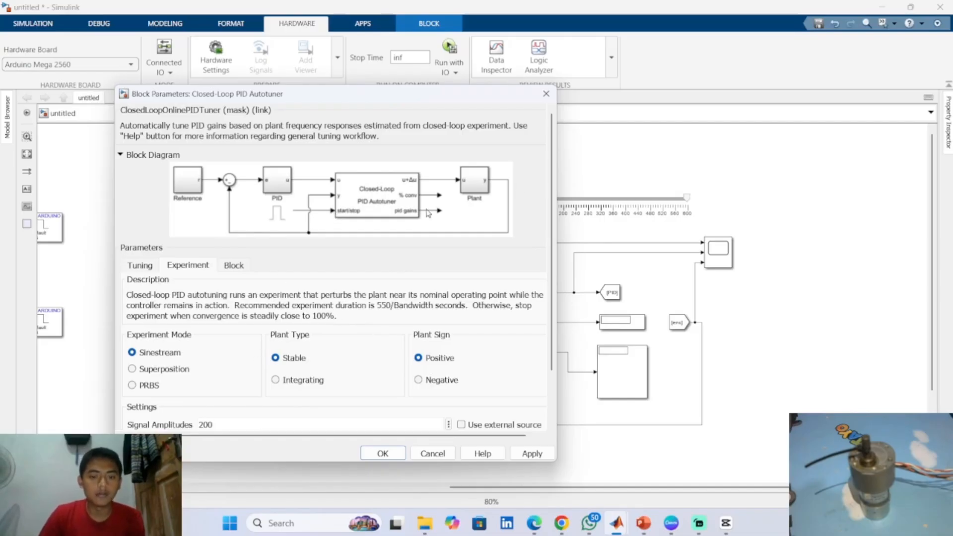
click(547, 459)
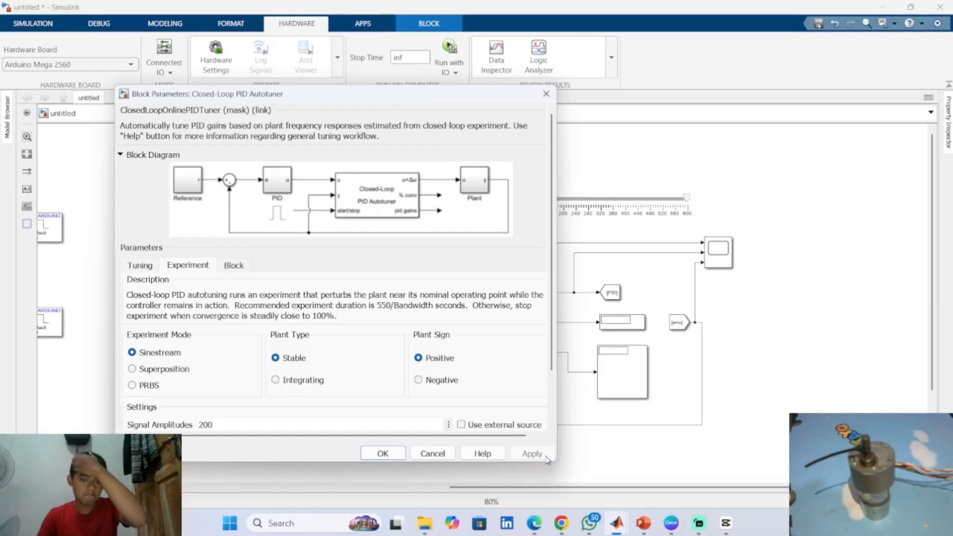
click(400, 454)
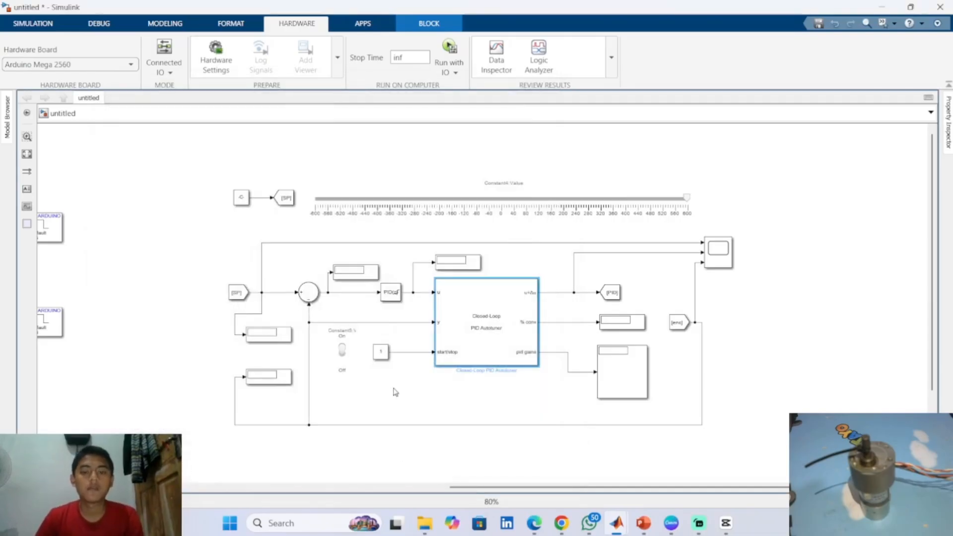
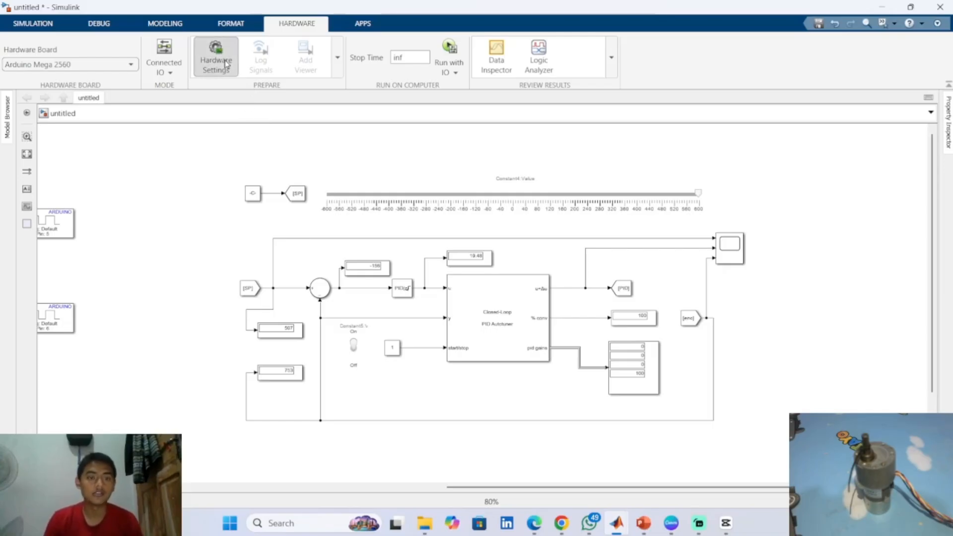
In the model's hardware configuration parameters, set the solver to auto (Automatic solver selection)
click(400, 150)
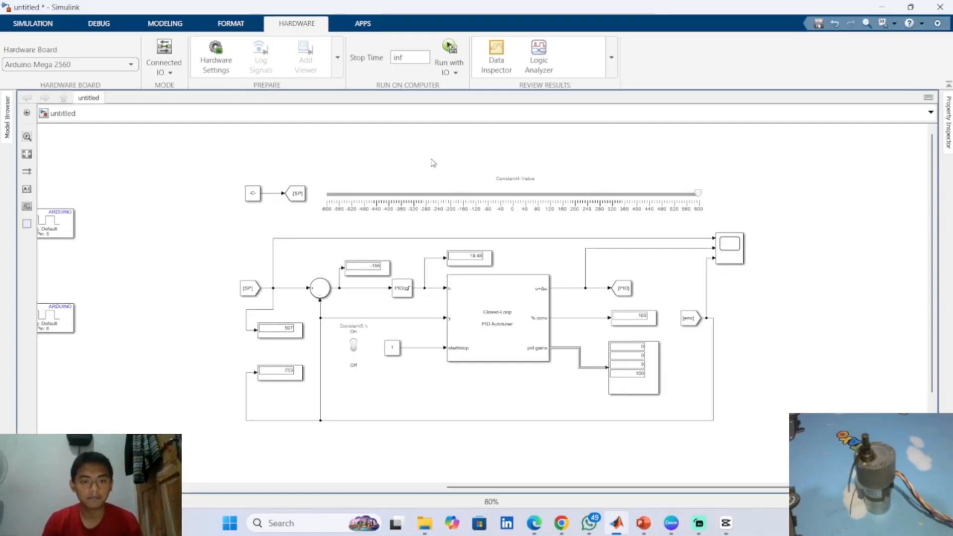
click(218, 54)
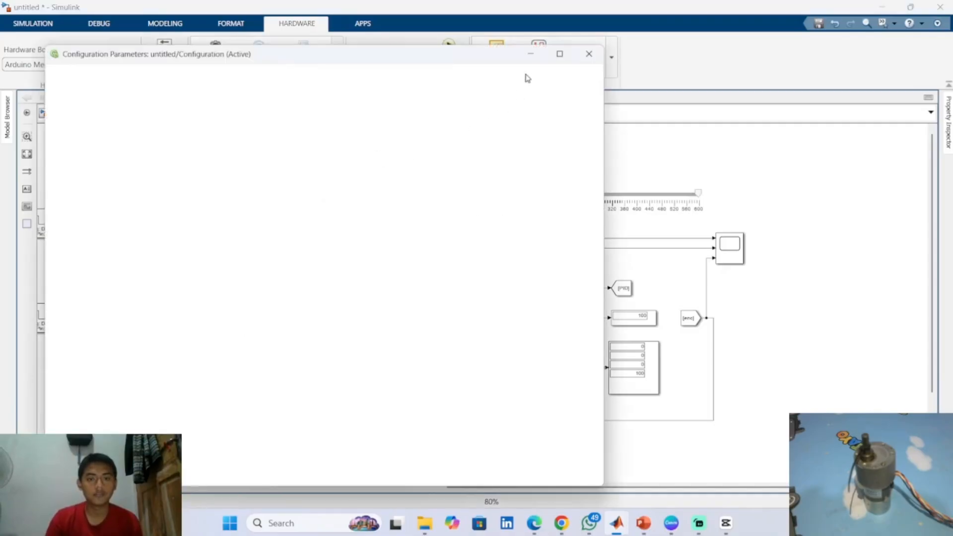
drag(489, 98, 452, 61)
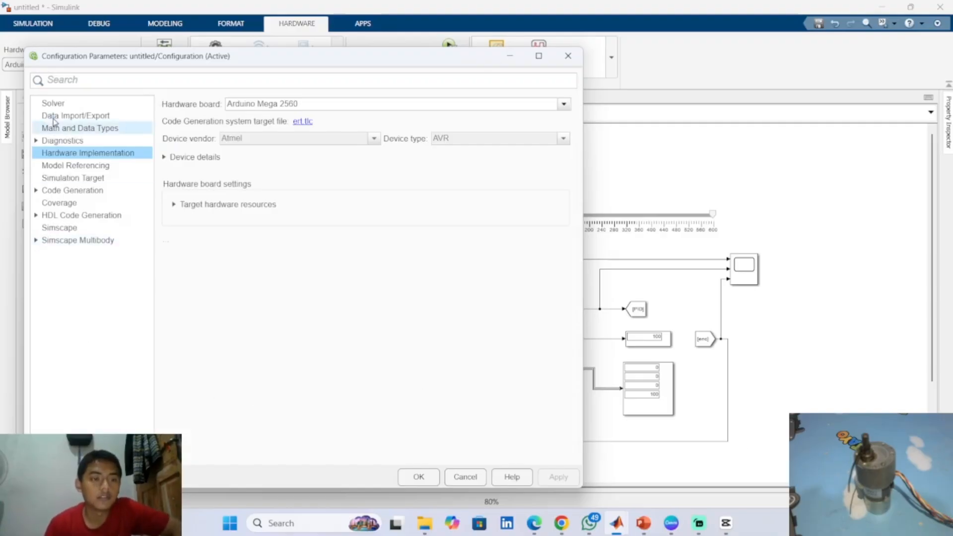
click(58, 115)
click(60, 104)
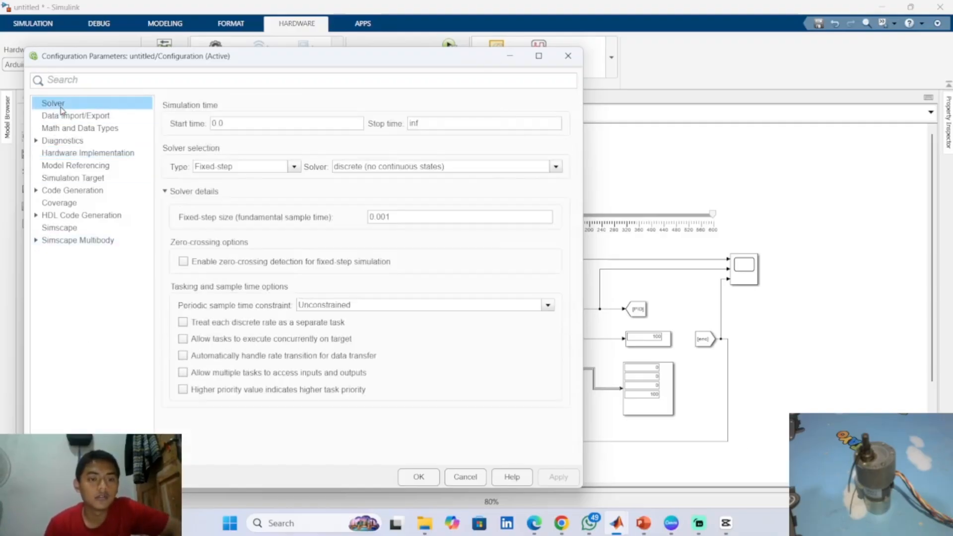
click(556, 169)
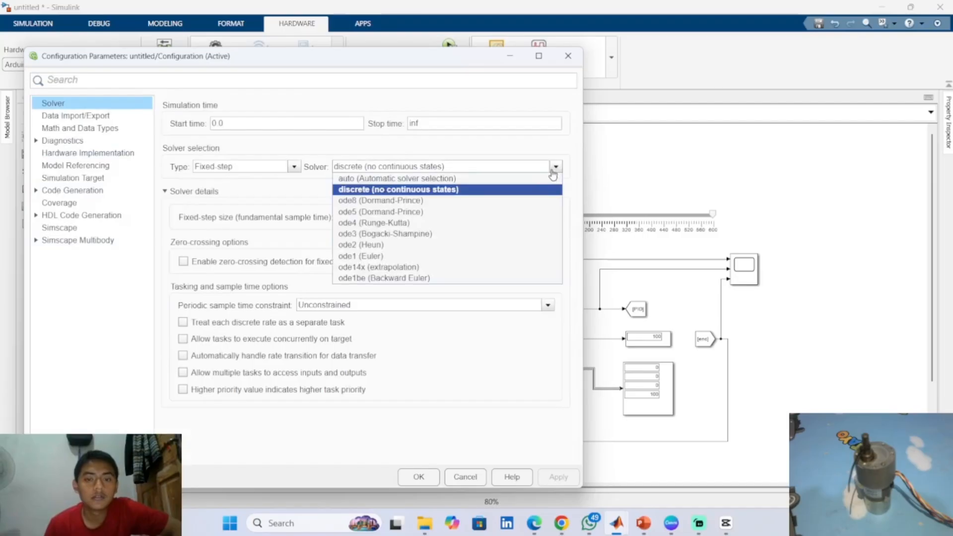
click(411, 179)
Set the solver's fixed-step size to auto, apply the configuration and return to the model
double_click(433, 216)
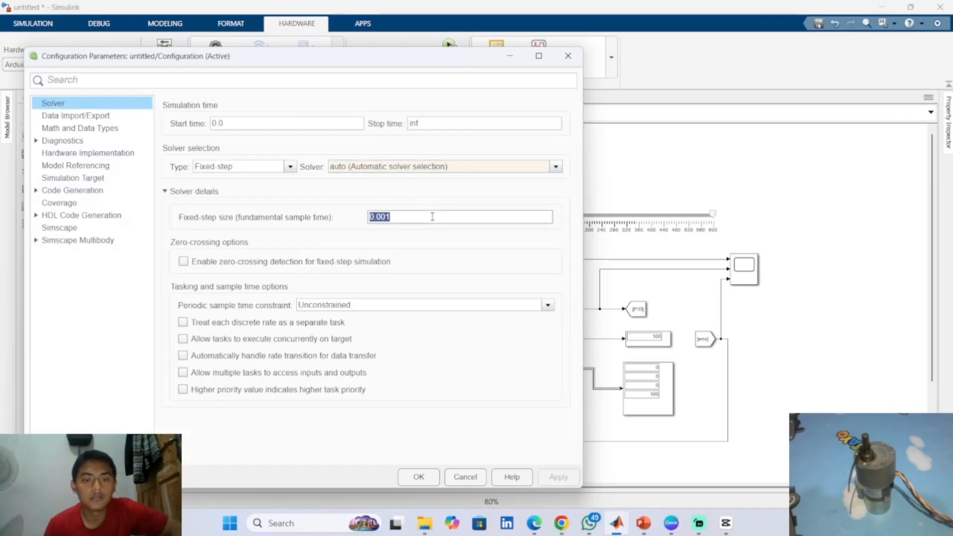
text(auto)
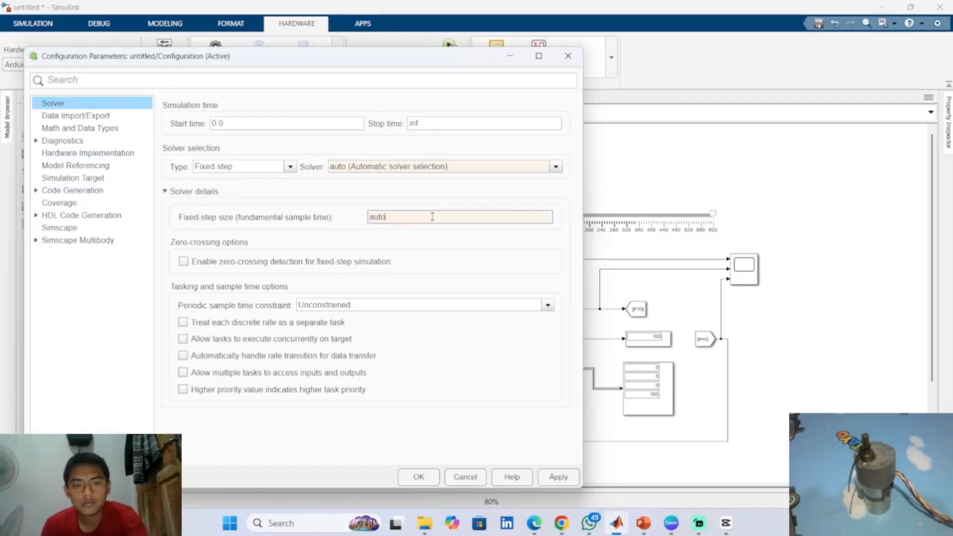
click(552, 483)
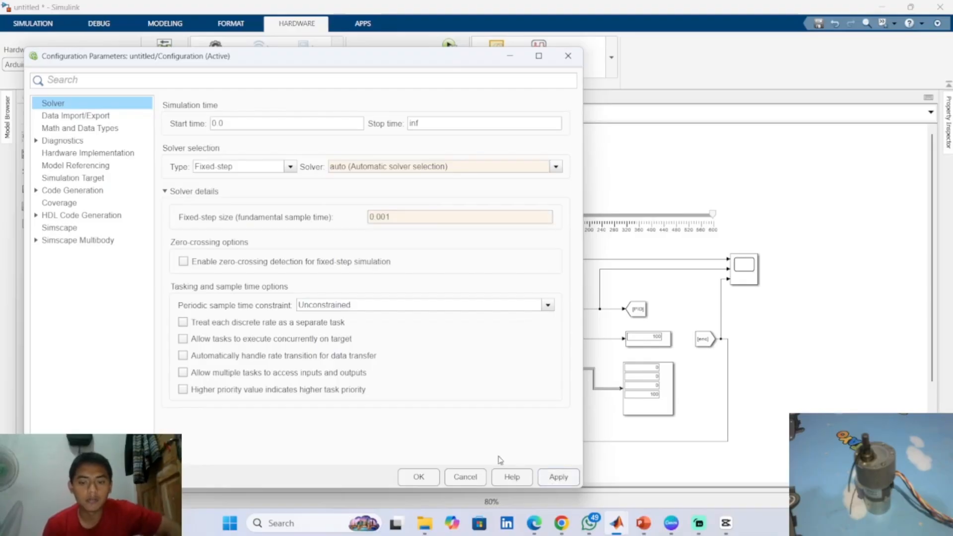
click(418, 478)
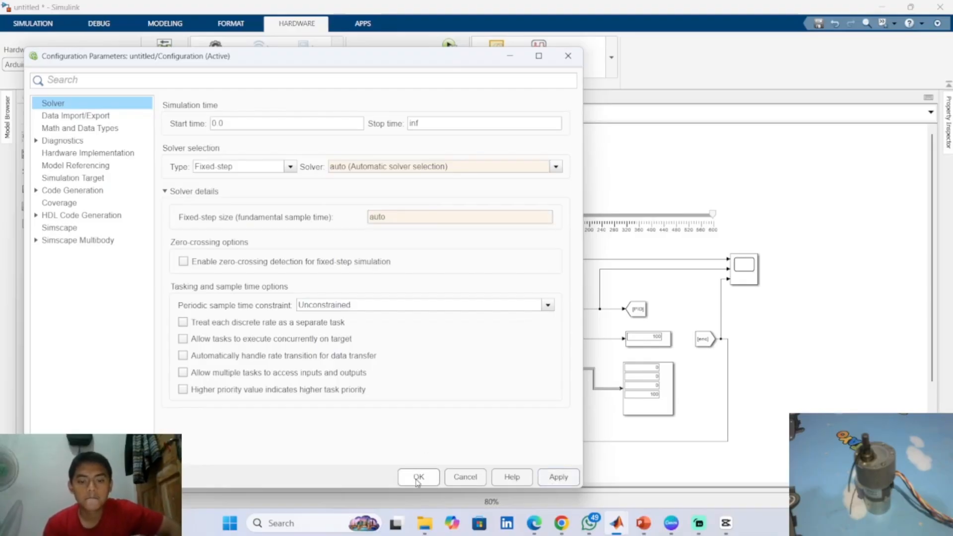
click(551, 477)
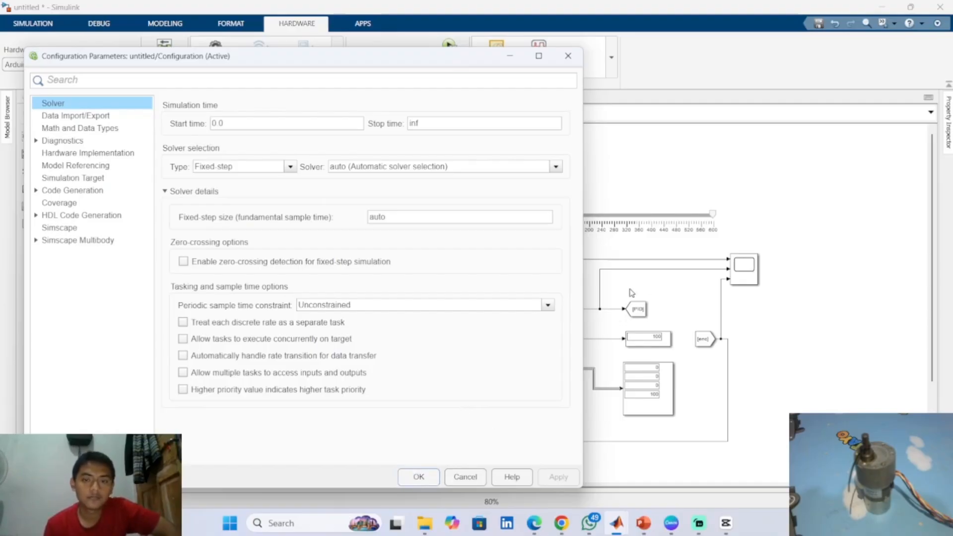
click(601, 191)
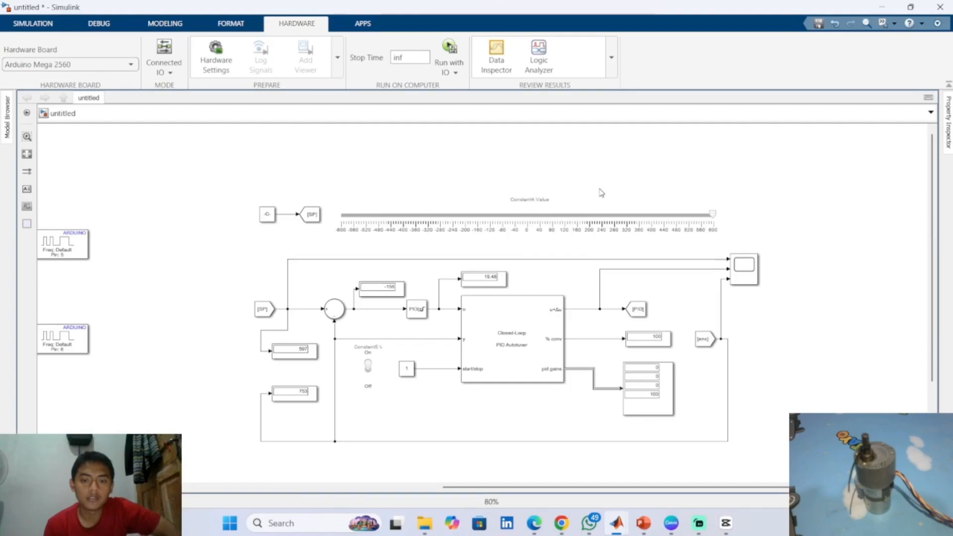
Run the model on the Arduino Mega 2560 with Connected IO and open the Scope
click(705, 228)
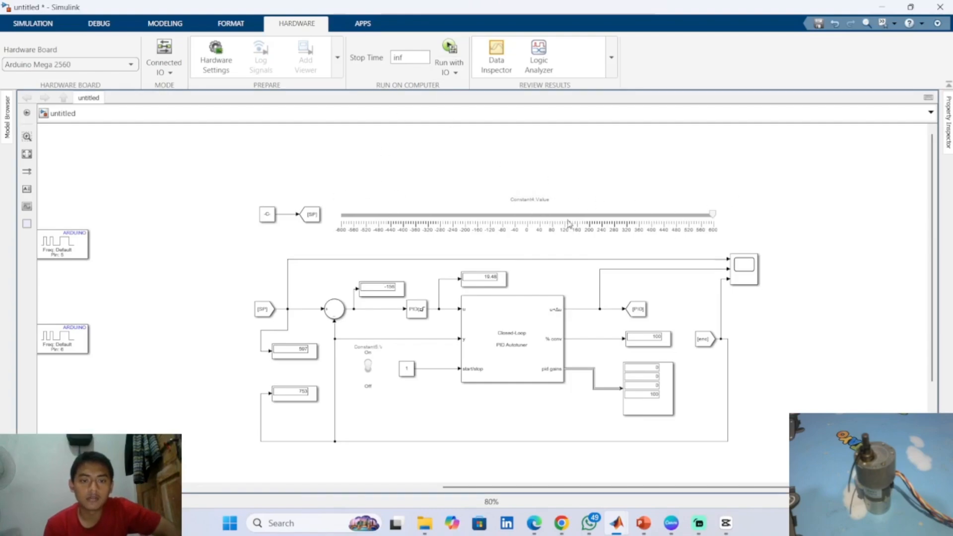
click(456, 48)
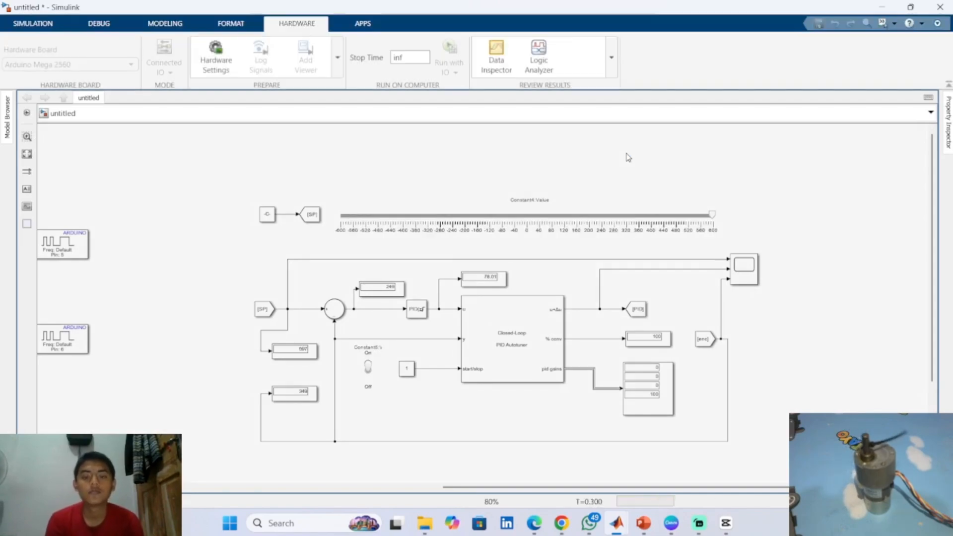
click(745, 272)
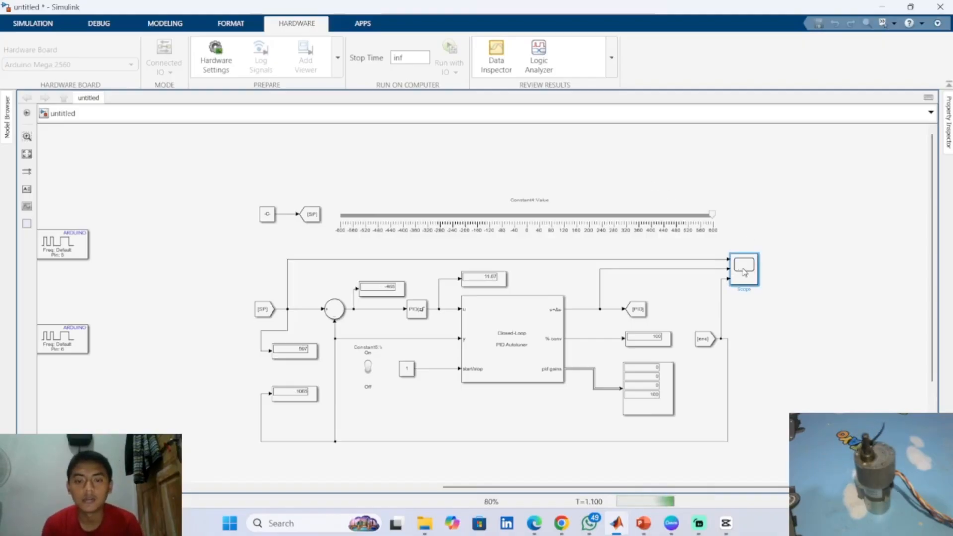
double_click(745, 271)
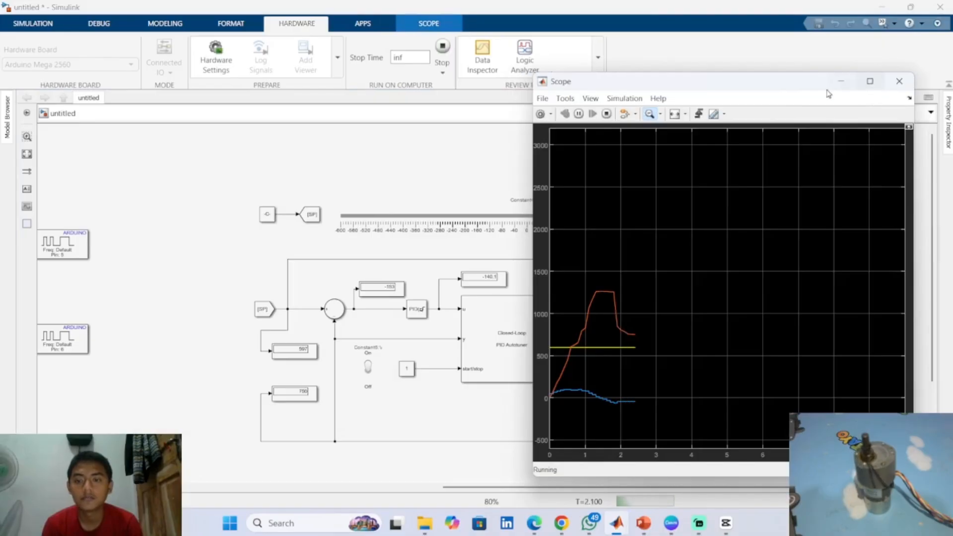
Arrange the untitled Simulink model and the Scope side by side, with the autotuner and its displays in view
click(865, 83)
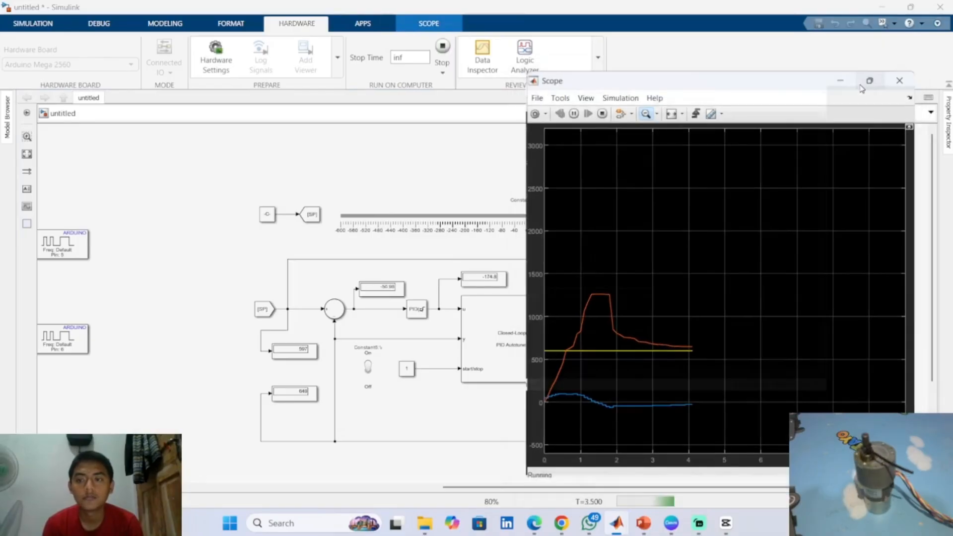
drag(340, 11, 499, 50)
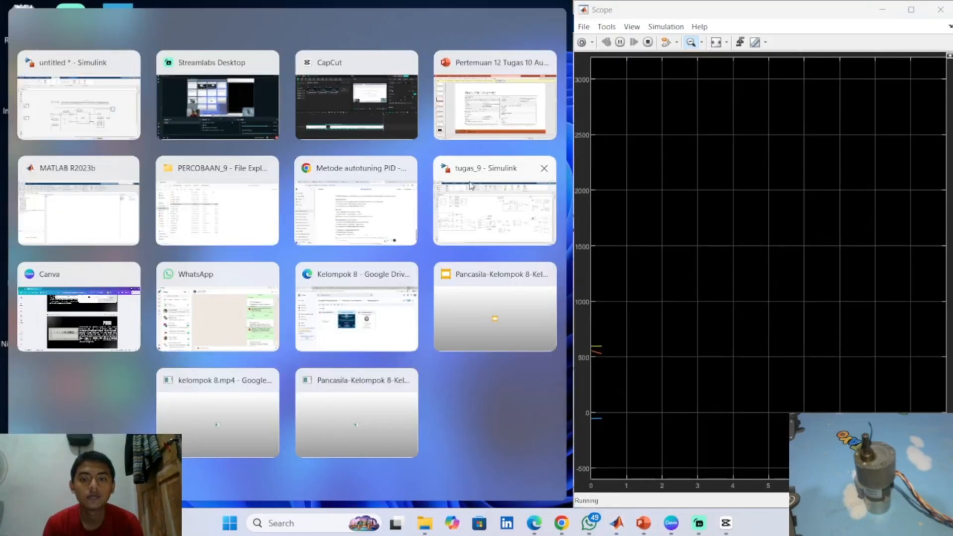
click(97, 124)
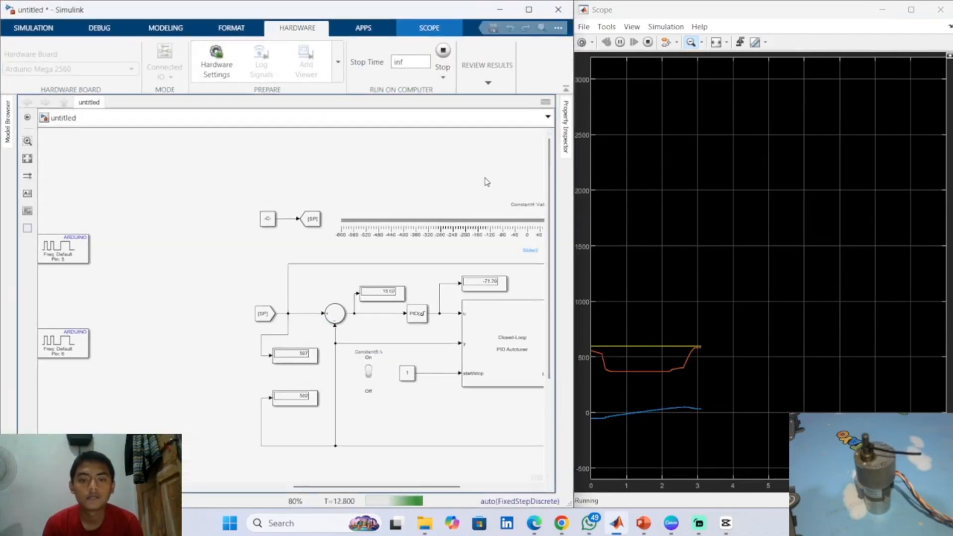
drag(427, 162, 186, 173)
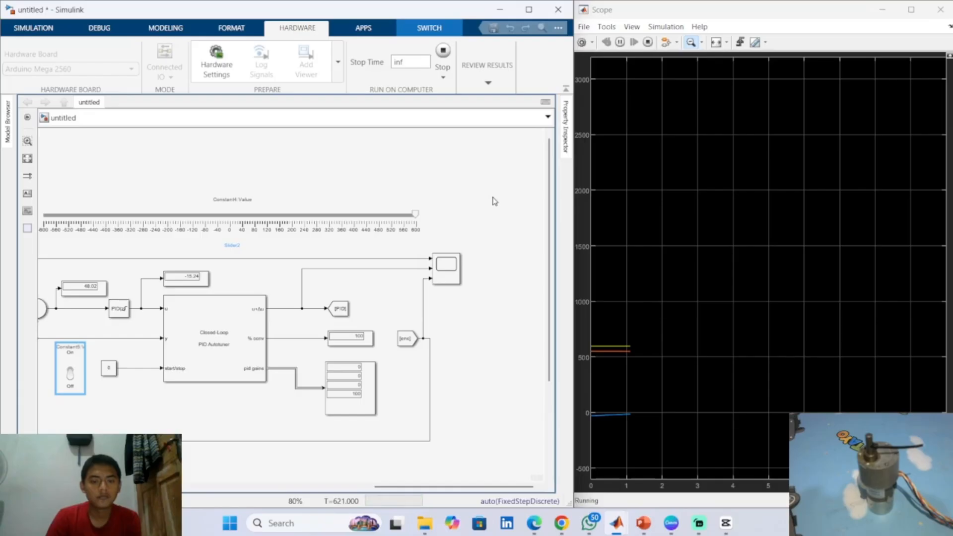
Examine the autotuner's PID gains display and the Closed-Loop PID Autotuner's Tuning, Block and Experiment parameters during the run
drag(490, 205, 478, 213)
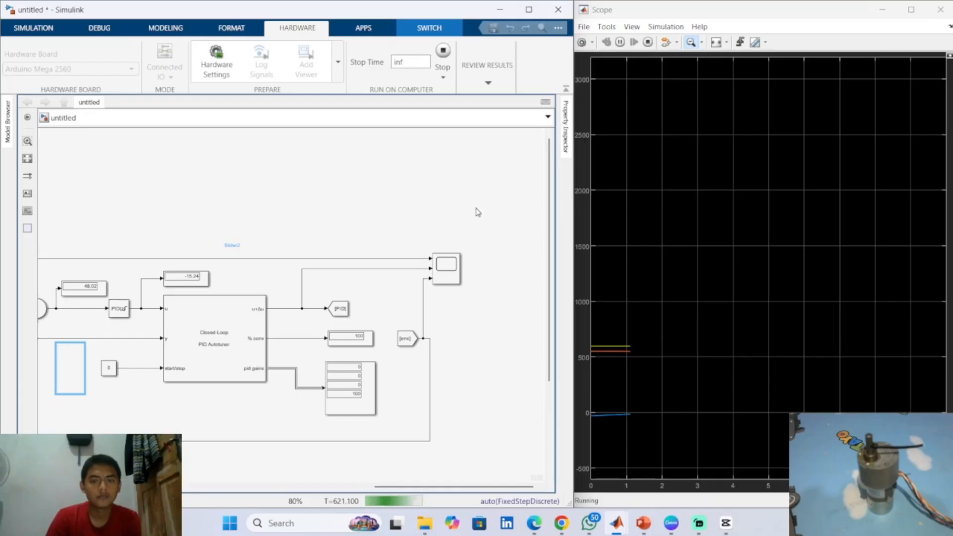
click(477, 215)
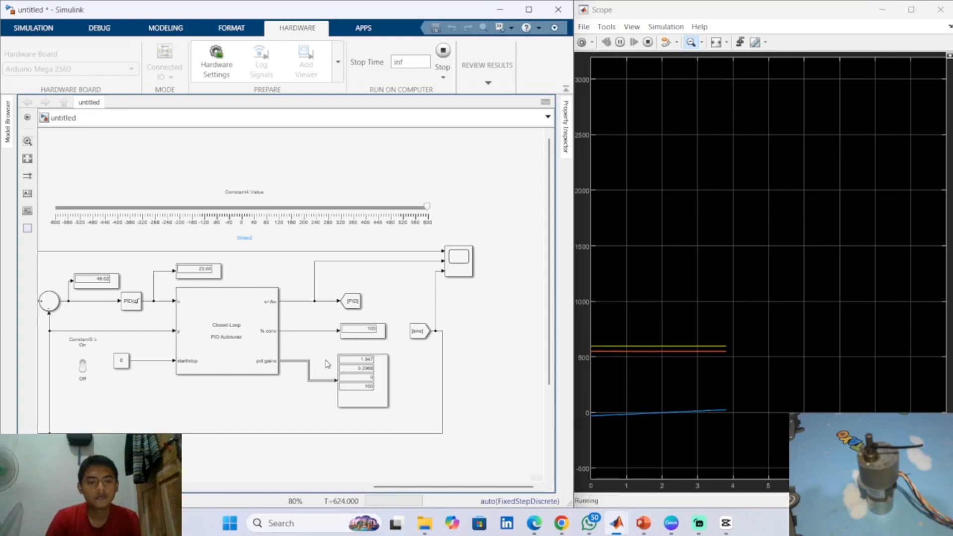
click(241, 336)
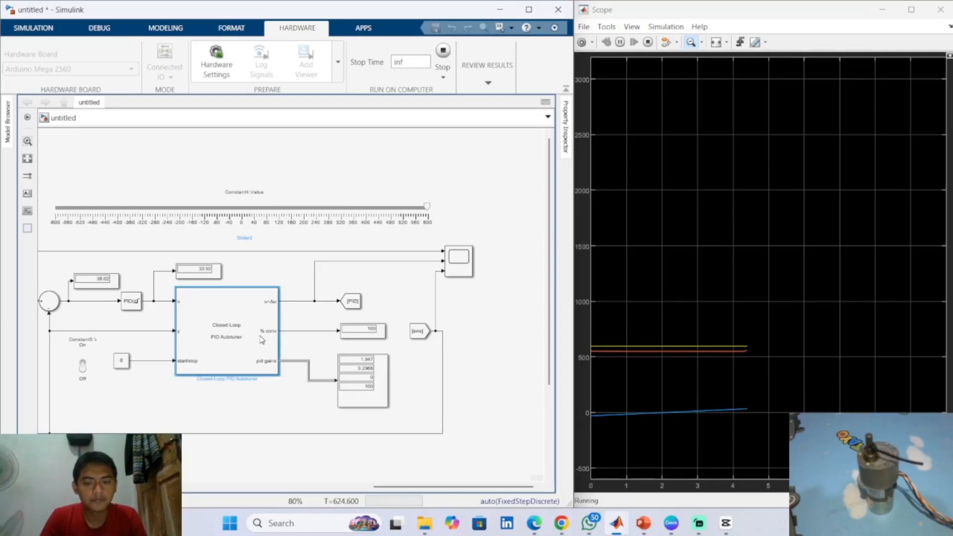
double_click(247, 333)
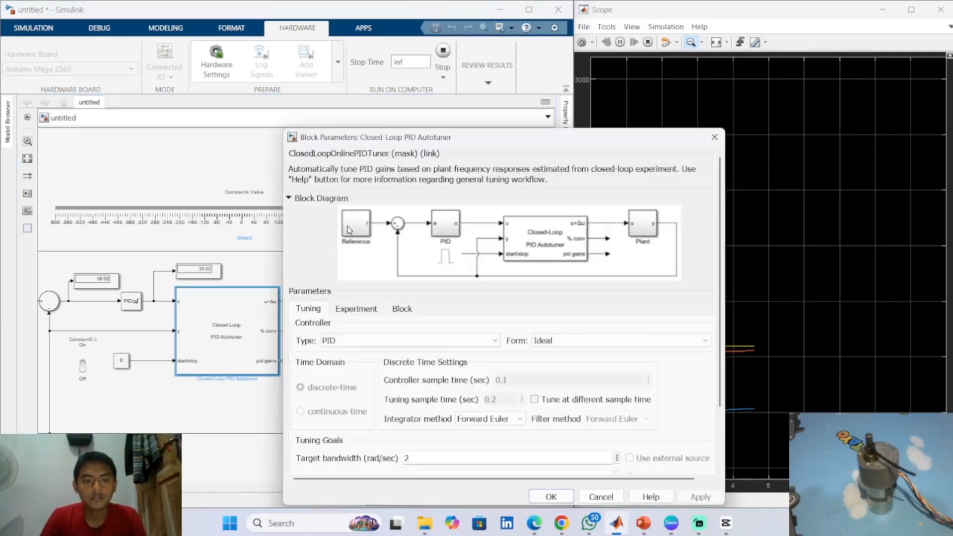
click(401, 311)
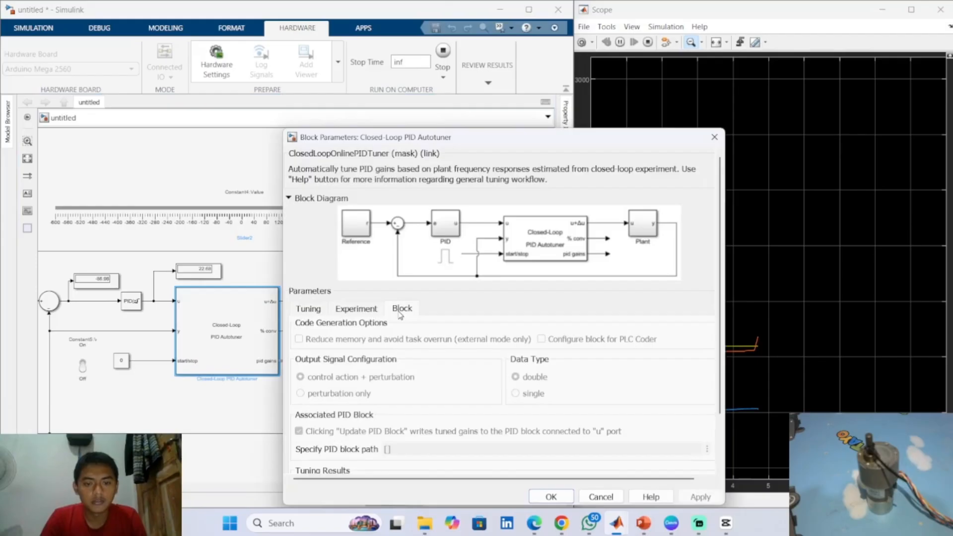
click(374, 310)
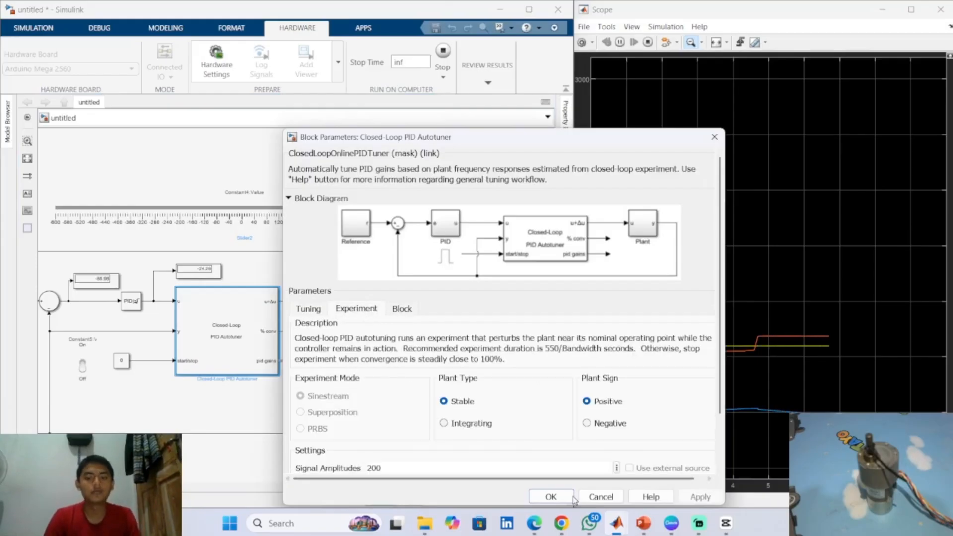
click(546, 498)
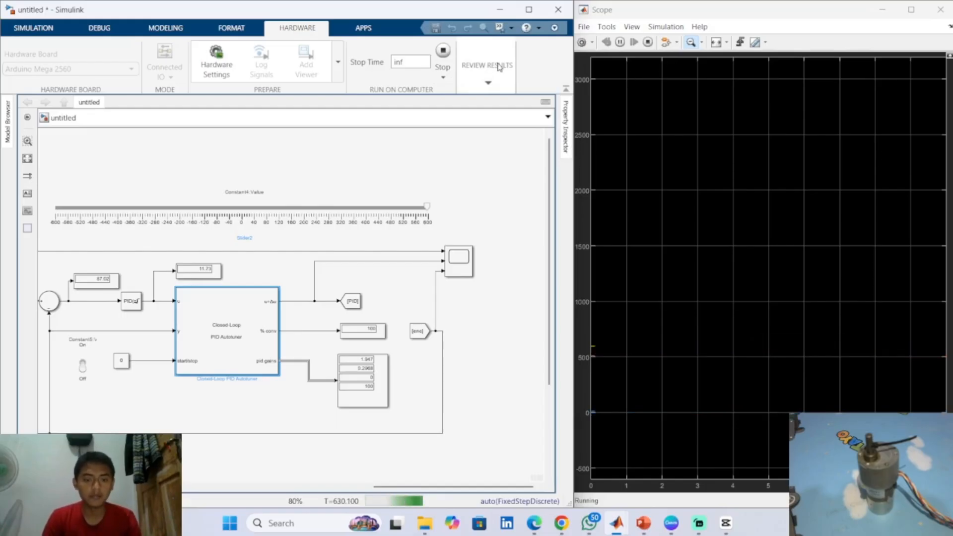
Stop the model run, close the Scope and maximize the untitled Simulink model
click(442, 52)
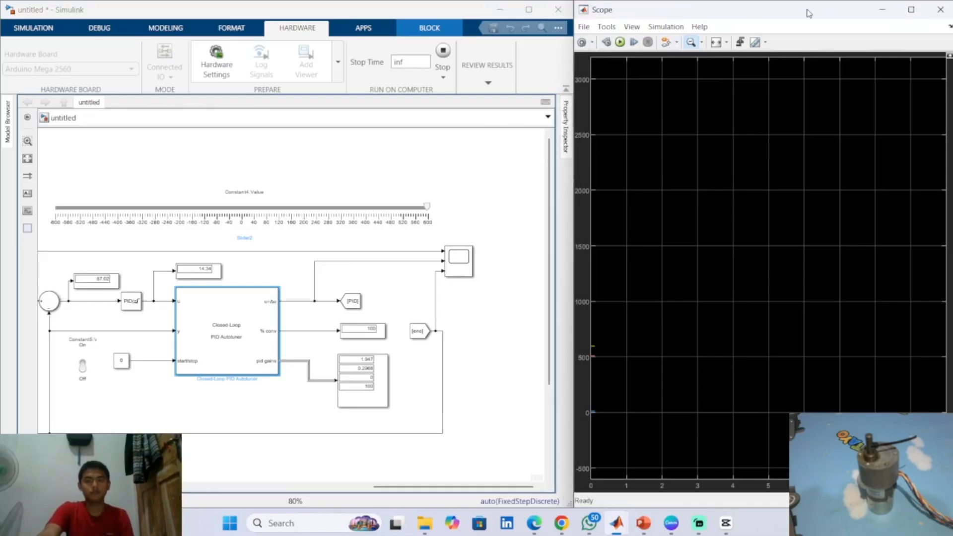
click(937, 14)
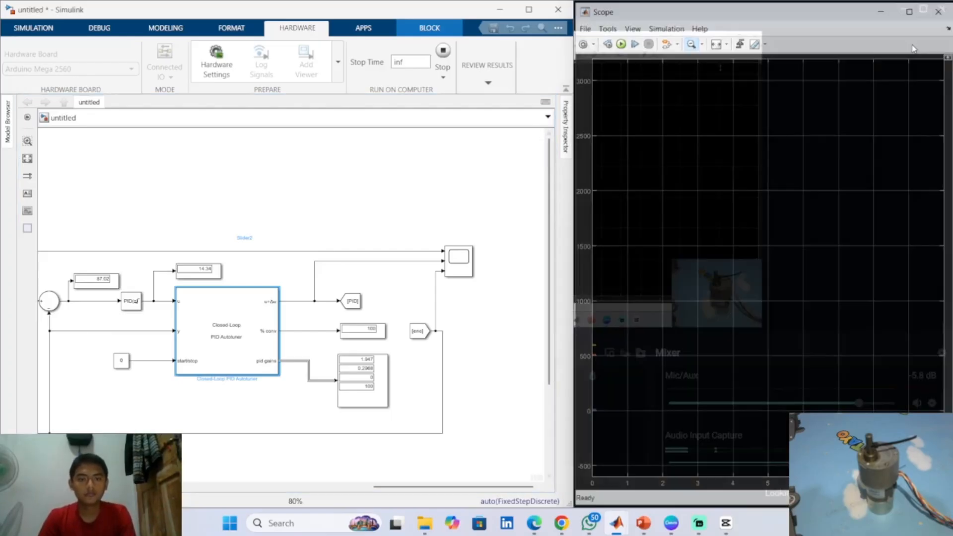
click(529, 10)
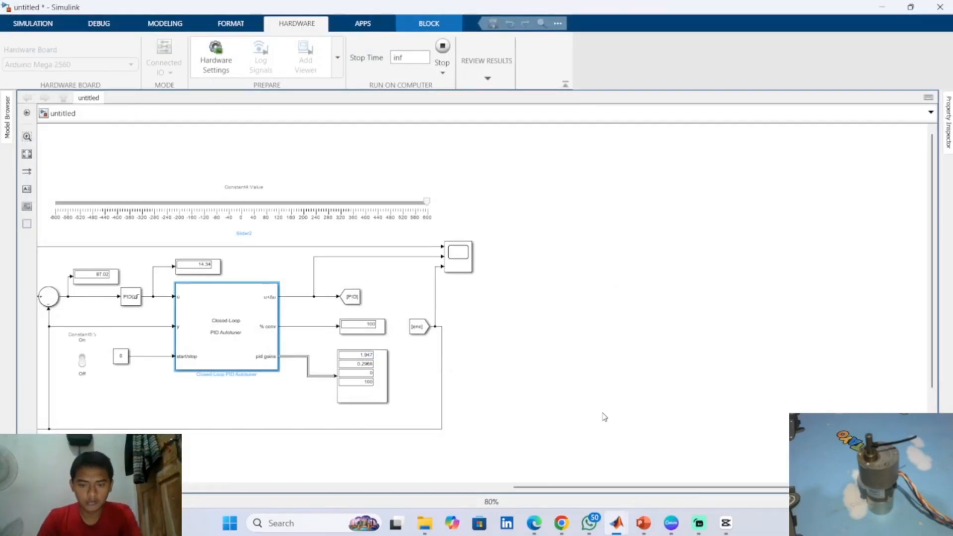
Switch to File Explorer and open the tugas_10 folder inside PDSK on New Volume (D:)
click(424, 523)
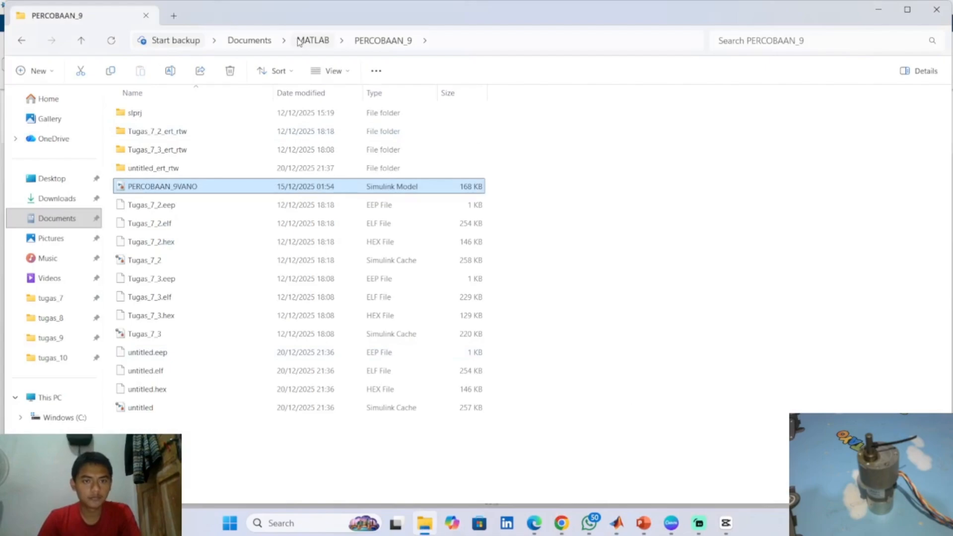
click(299, 42)
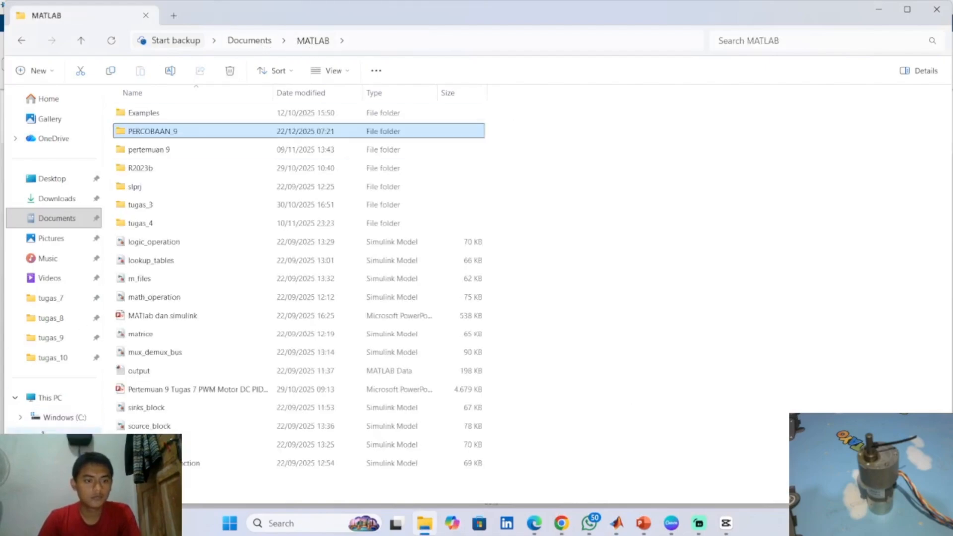
click(47, 430)
double_click(144, 152)
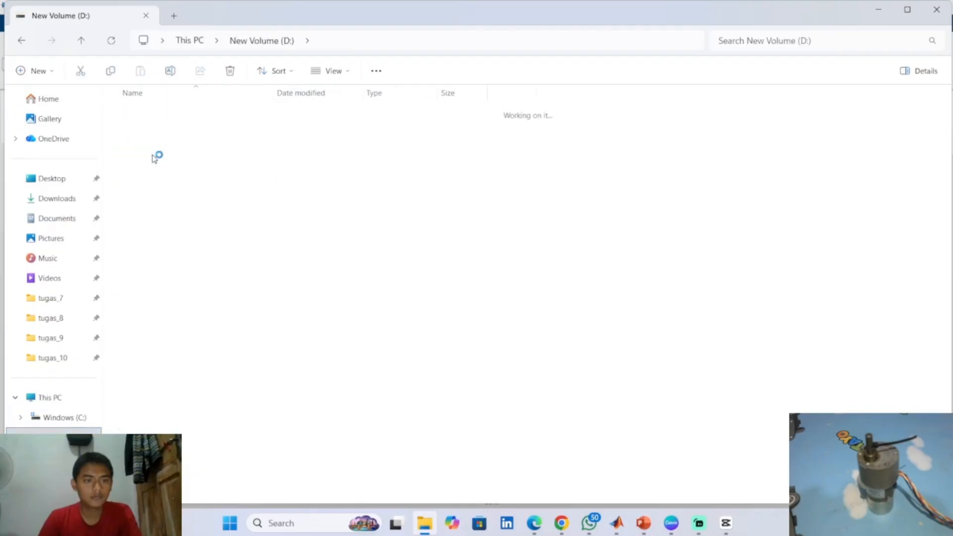
double_click(151, 170)
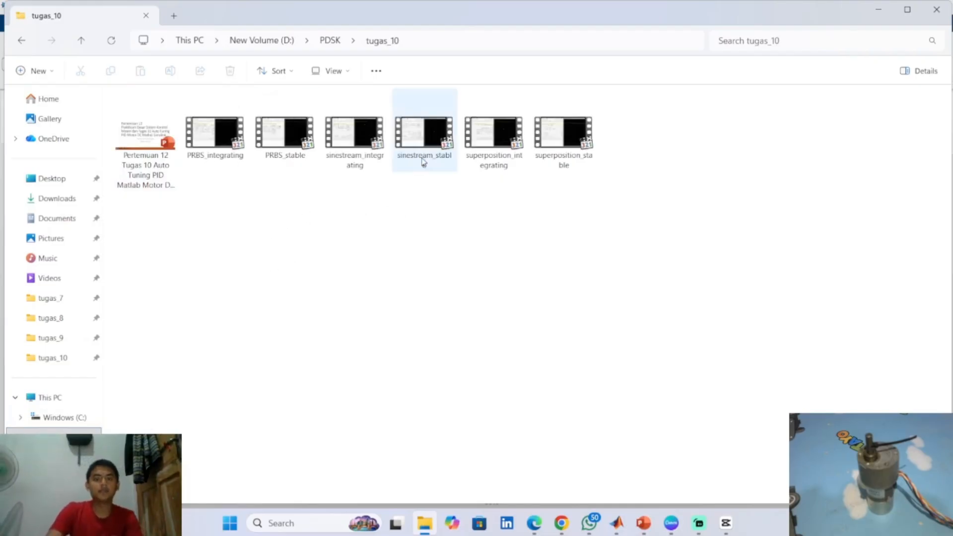
Play the sinestream_integrating recording enlarged, skim through to its end to review the autotuning result, and close it
double_click(358, 143)
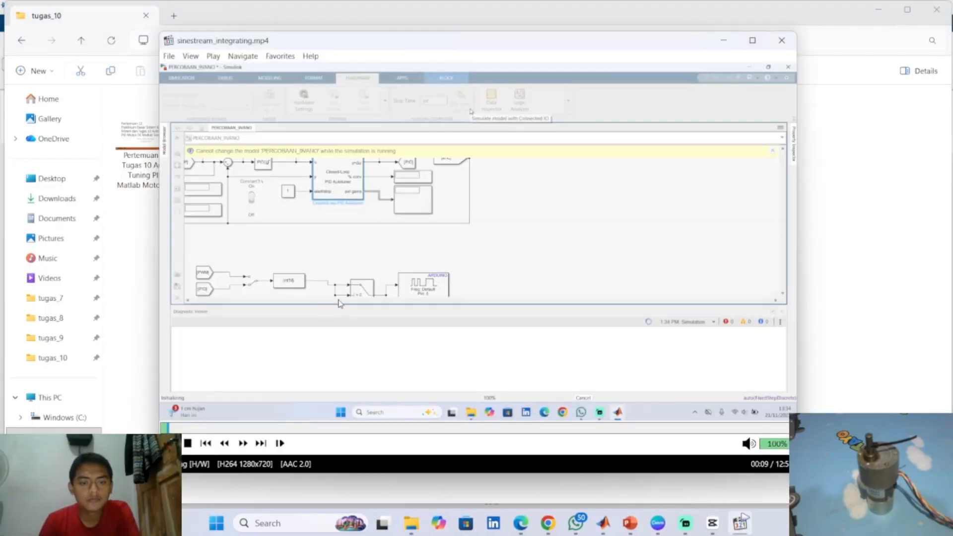
click(754, 42)
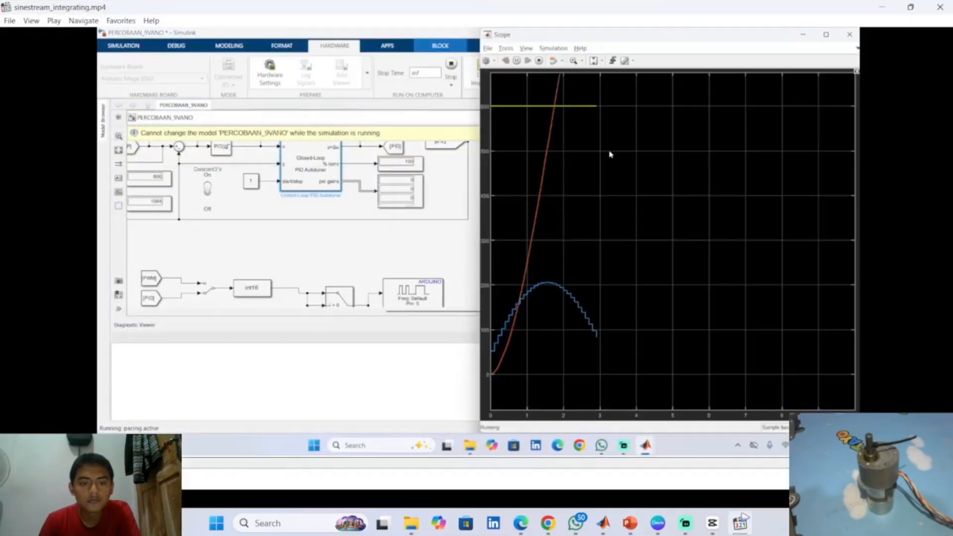
drag(15, 465, 854, 466)
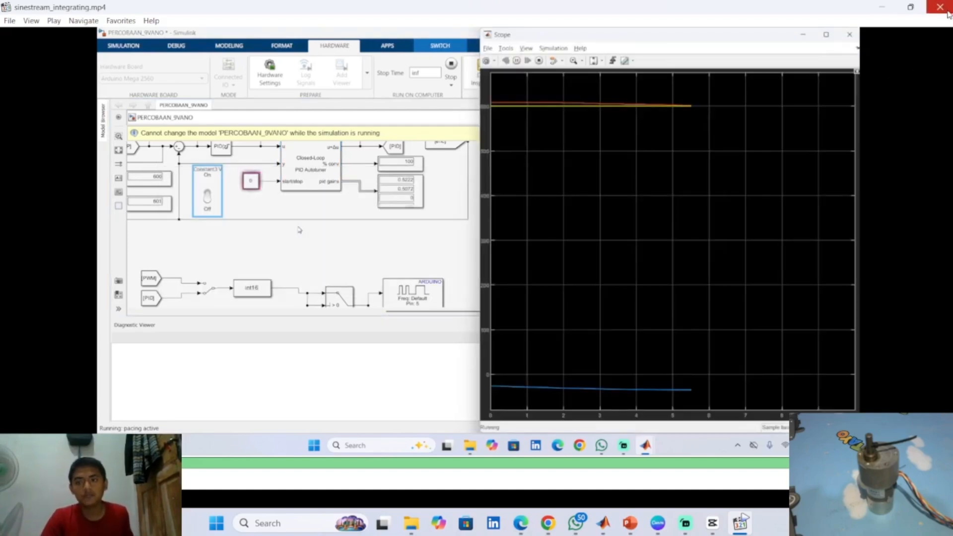
click(940, 7)
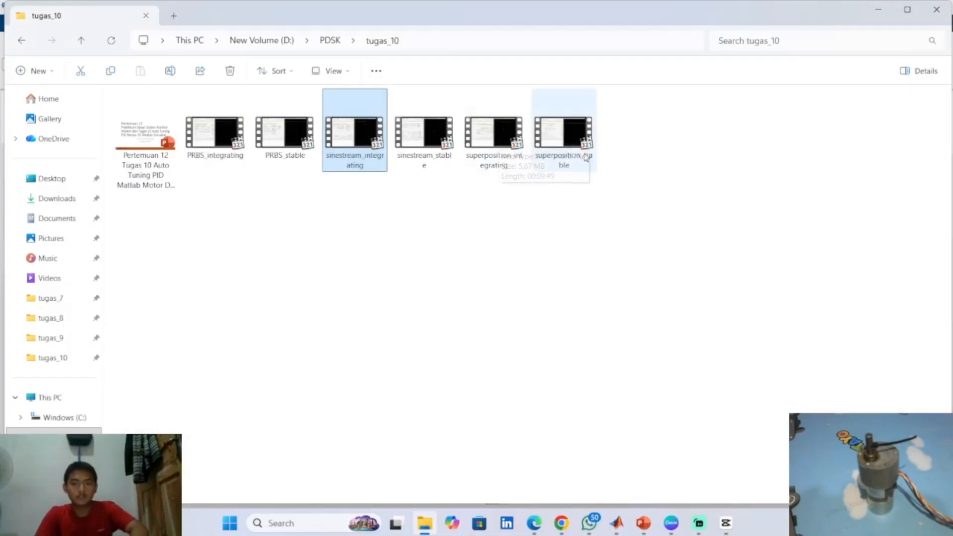
Play the superposition_stable recording enlarged, skim through to its end to review the Scope response, and close it
click(581, 139)
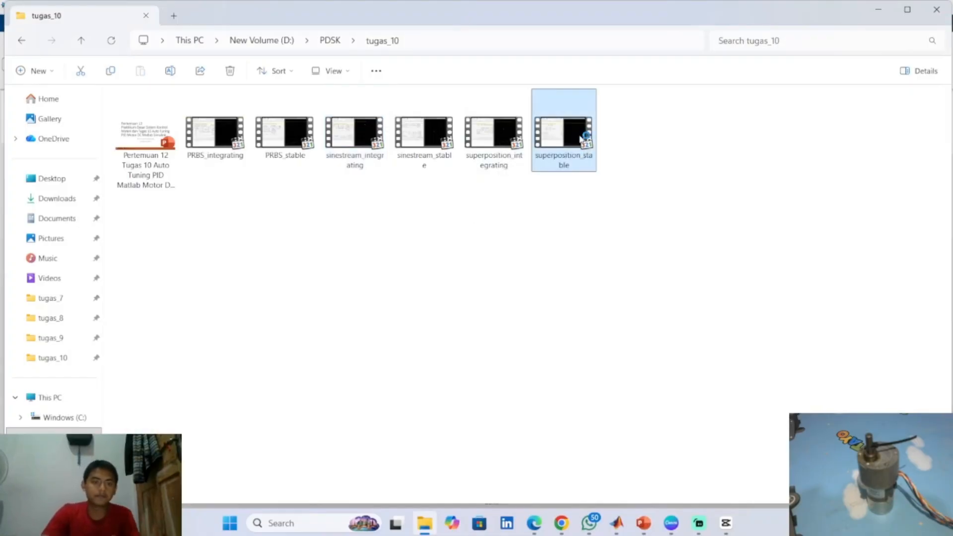
double_click(581, 139)
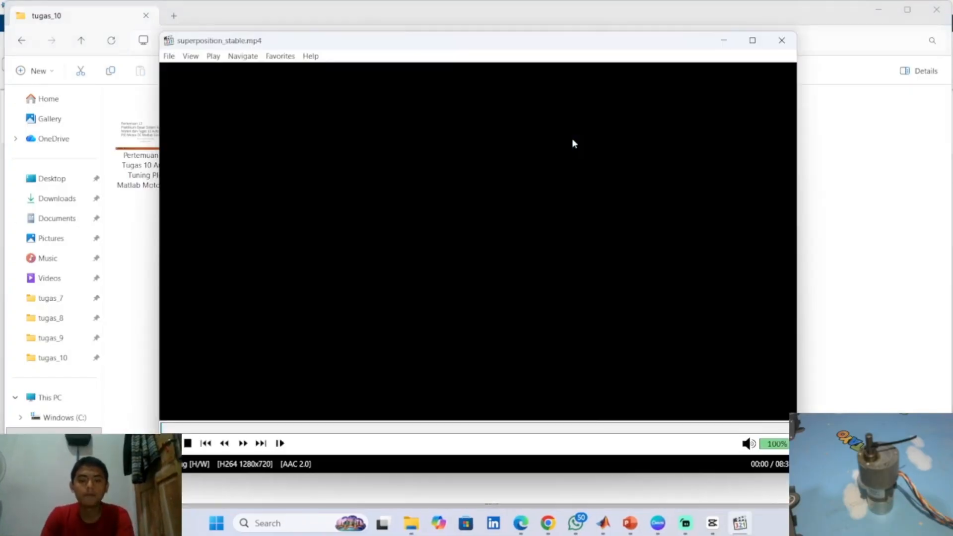
click(752, 40)
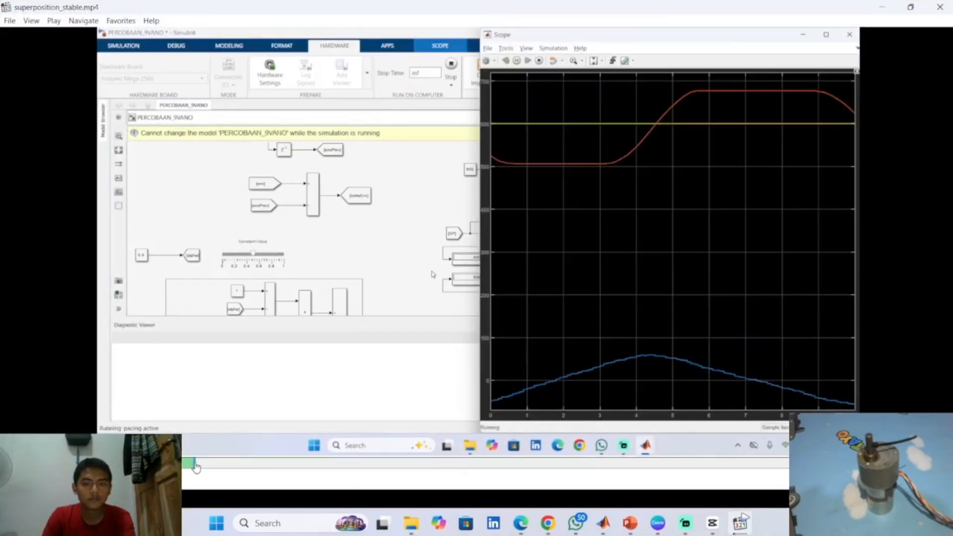
drag(196, 466, 874, 455)
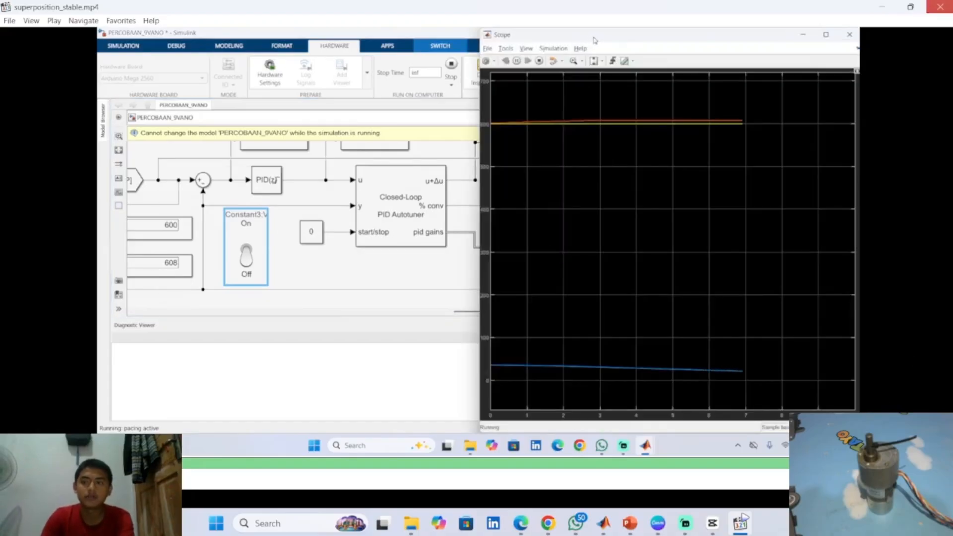
click(940, 6)
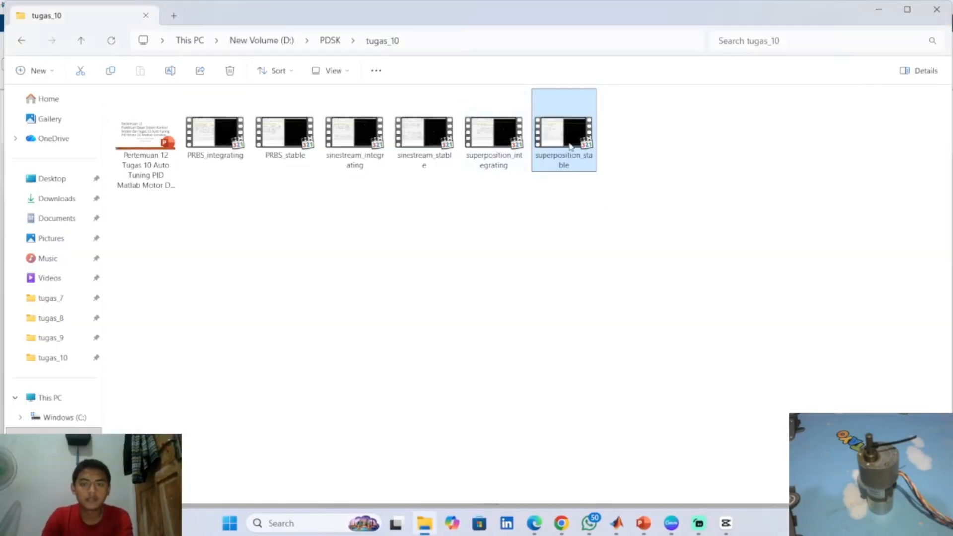
Play the superposition_integrating recording enlarged, review the PID gains near its end, and close it
double_click(497, 141)
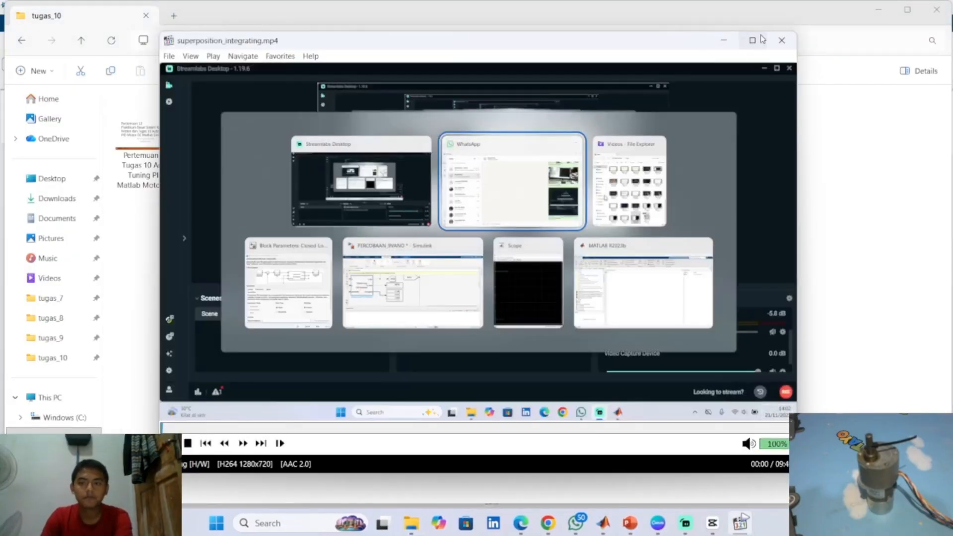
click(753, 39)
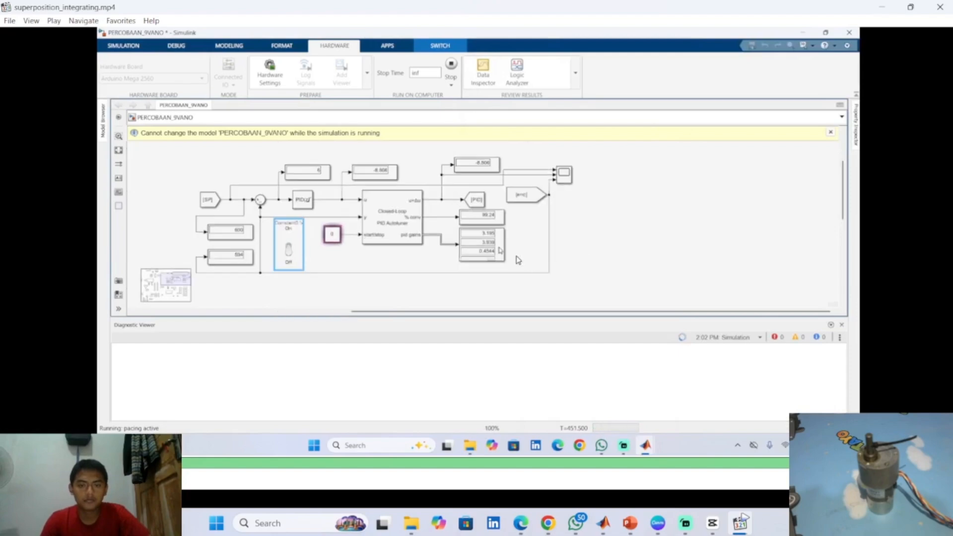
click(940, 7)
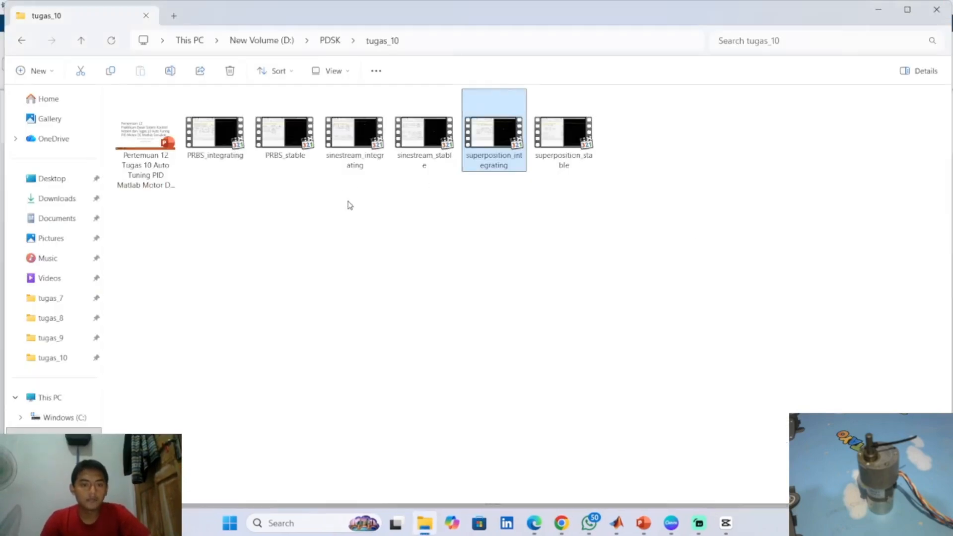
Play the PRBS_stable recording enlarged, skim through to its end to review the tuned PID gains, and close it
double_click(294, 148)
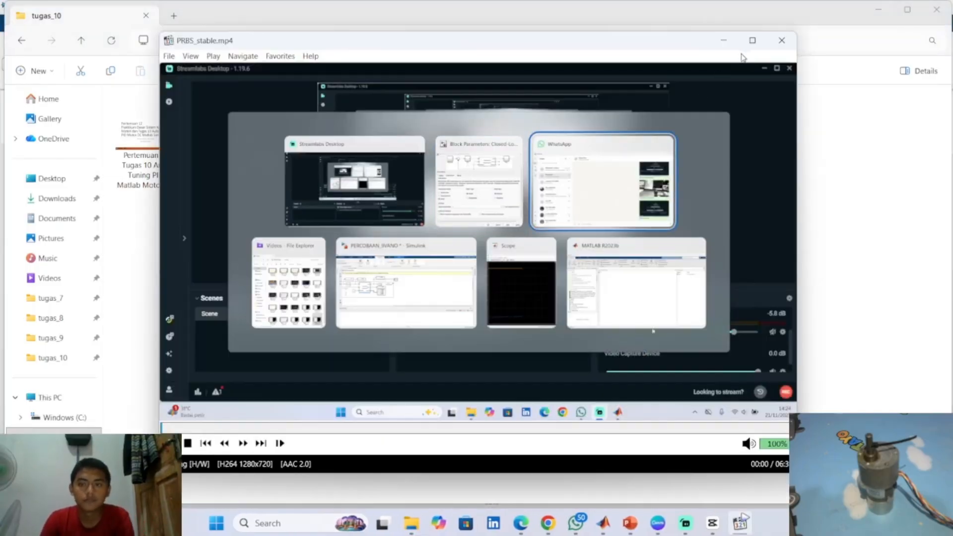
click(753, 41)
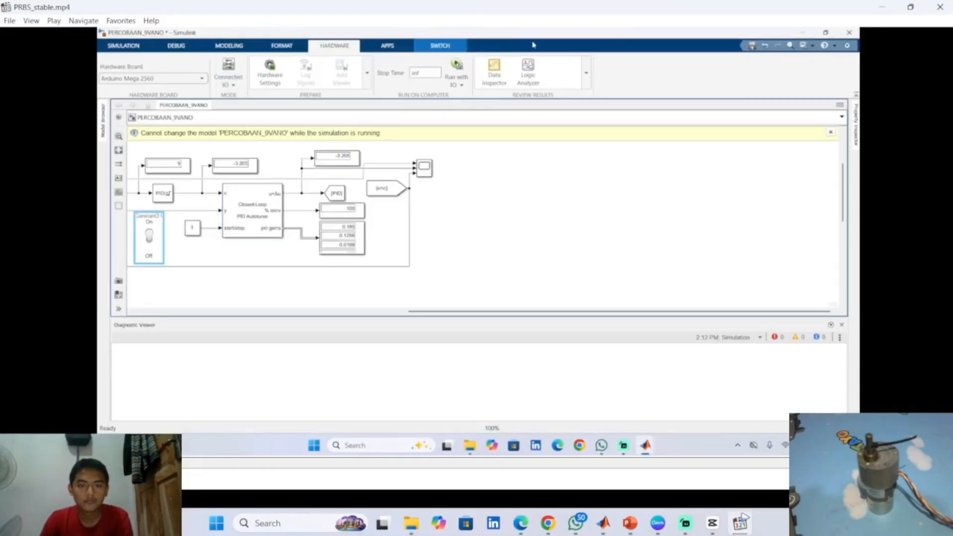
drag(75, 463, 931, 462)
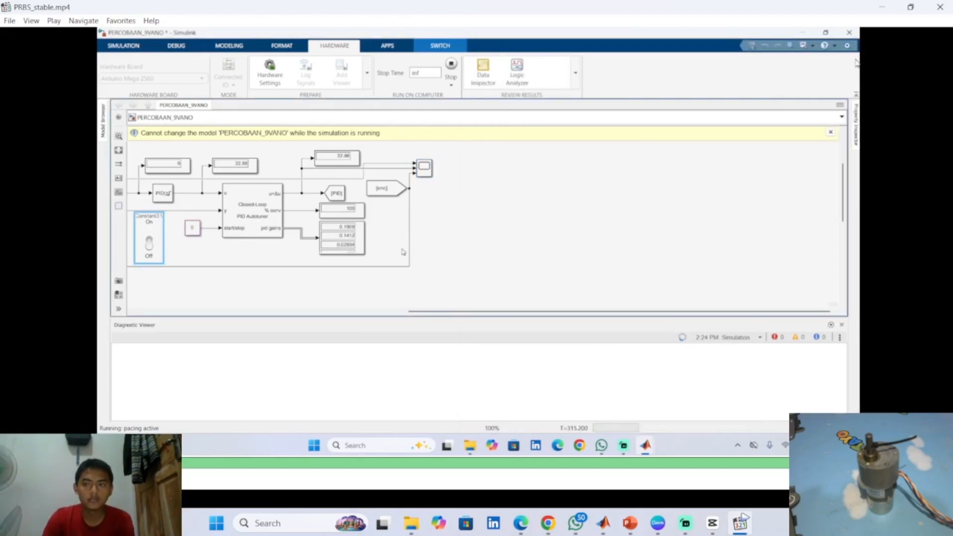
click(940, 7)
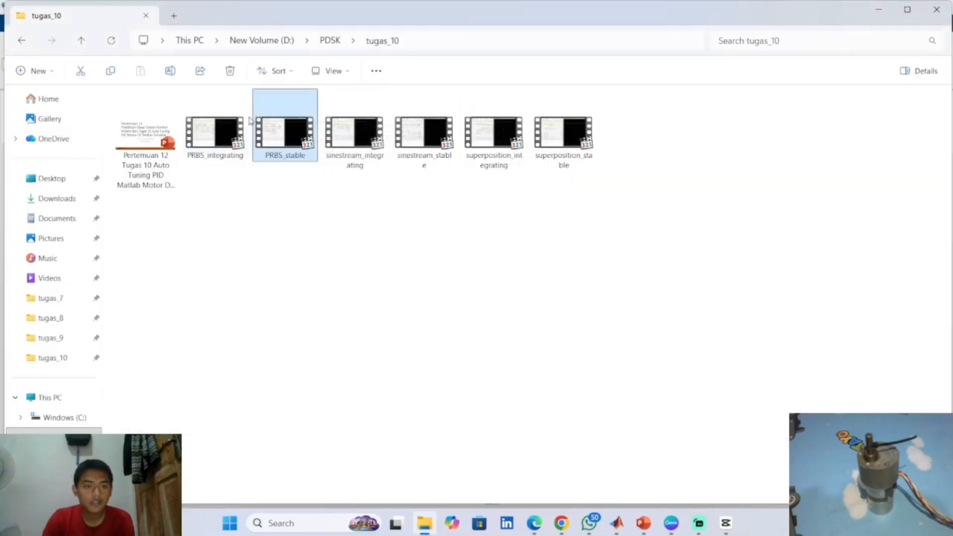
Skim through the PRBS_integrating recording to near its end, close it and switch back to the untitled Simulink model
double_click(217, 128)
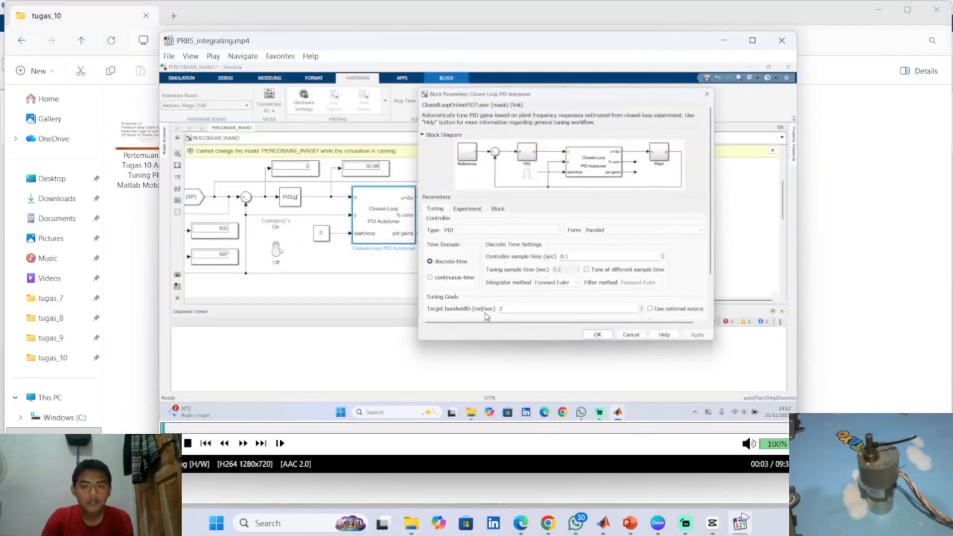
drag(166, 429, 769, 430)
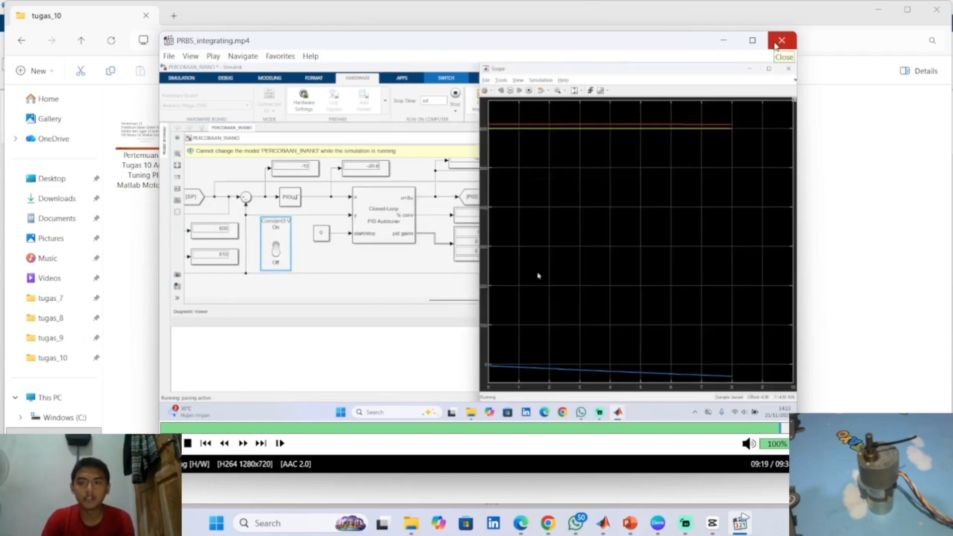
click(778, 42)
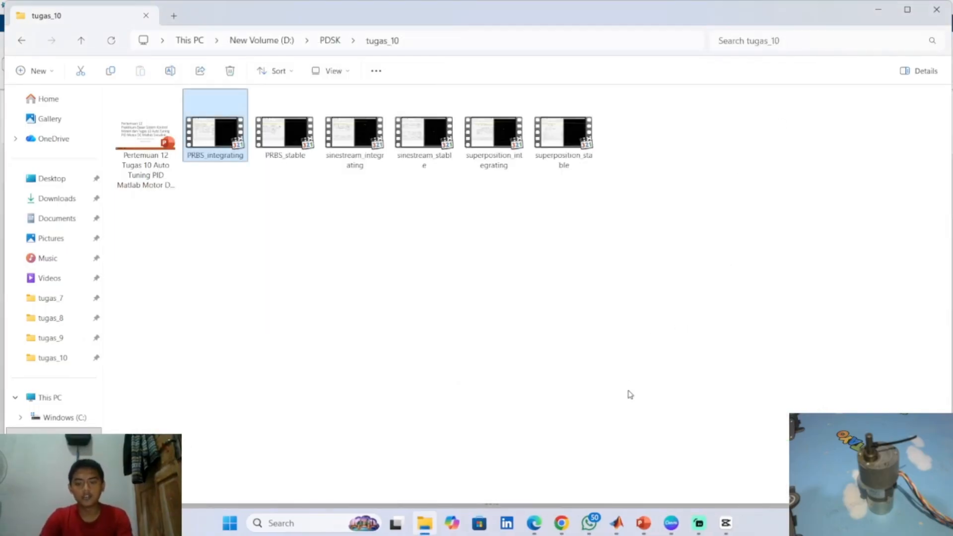
mouse_move(620, 521)
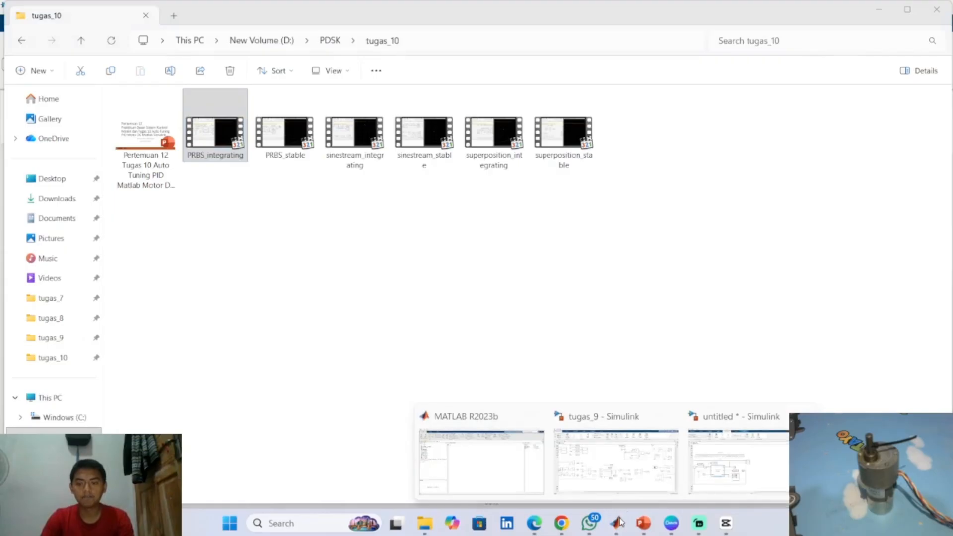
click(729, 478)
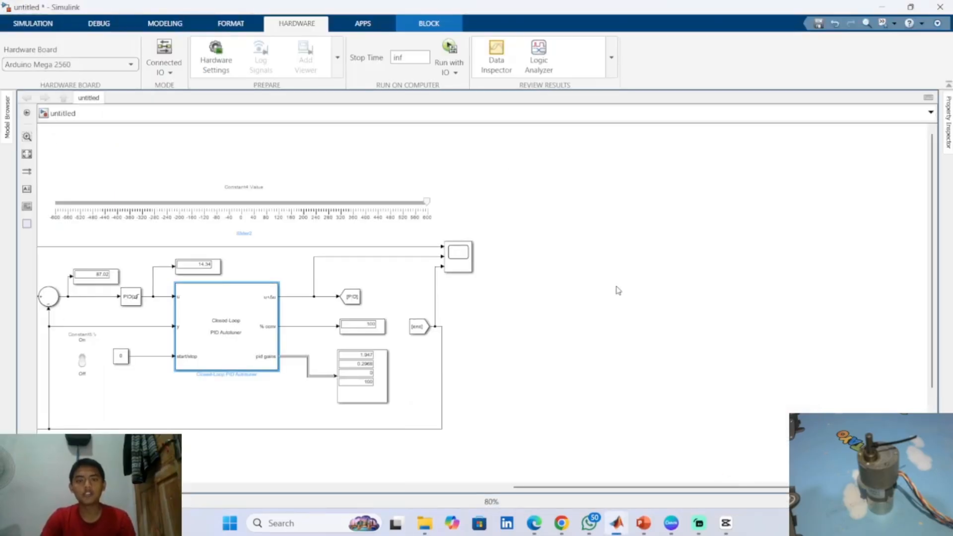